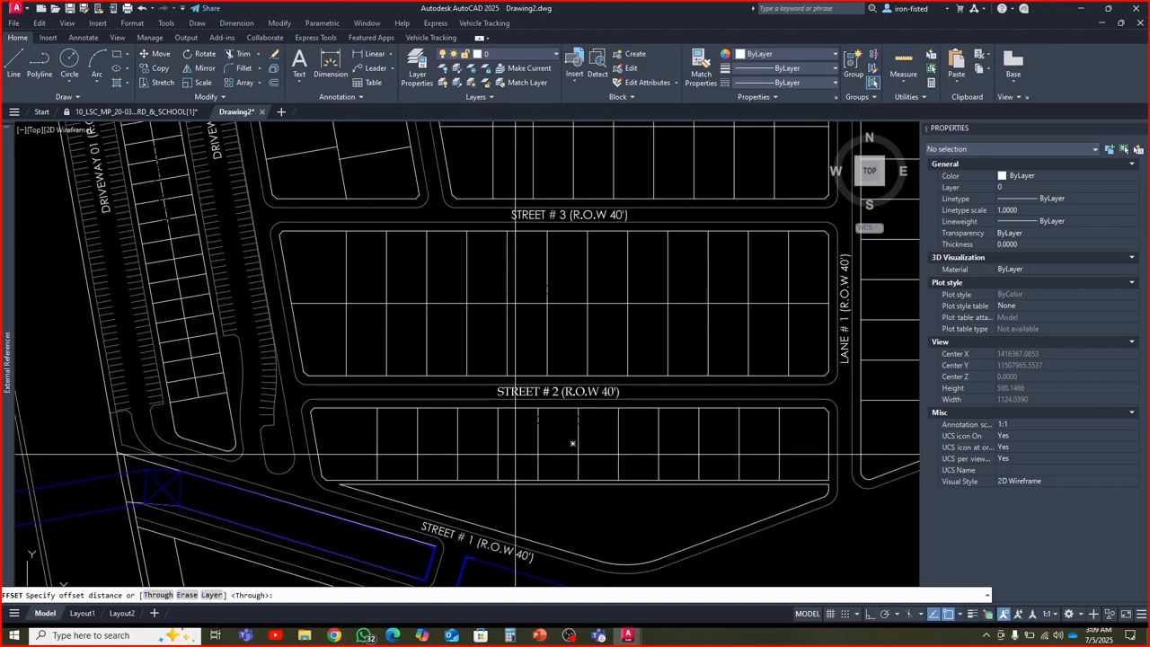
Set the drawing's insertion scale units to Feet
key("Escape")
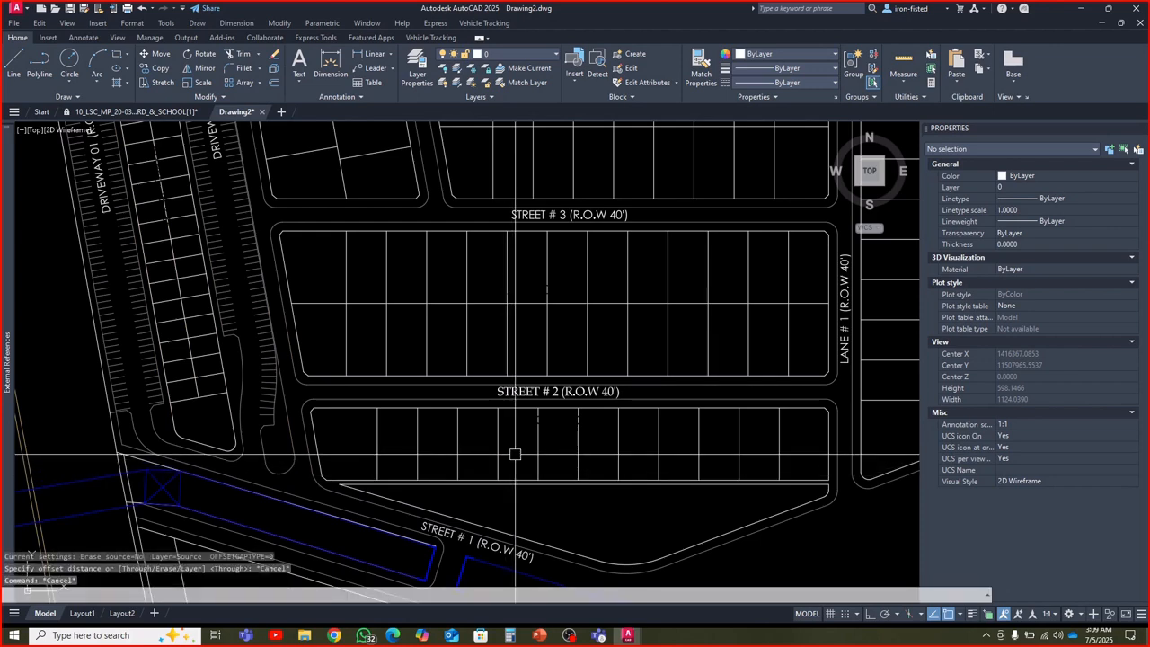
type("un")
key("Return")
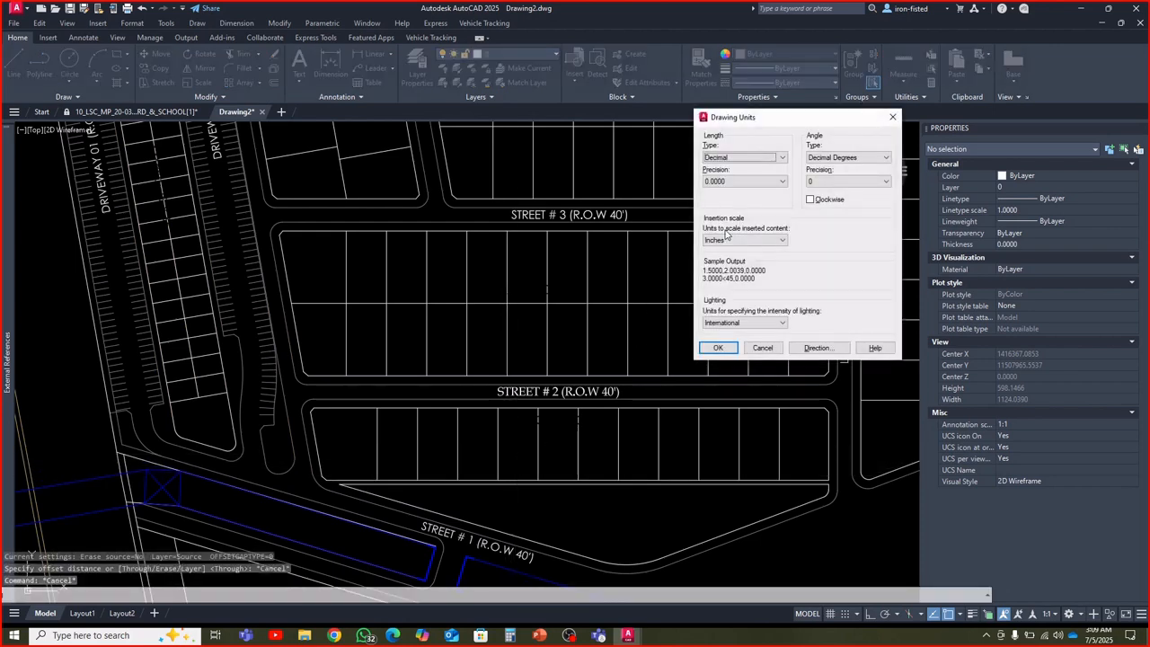
left_click(726, 239)
left_click(721, 268)
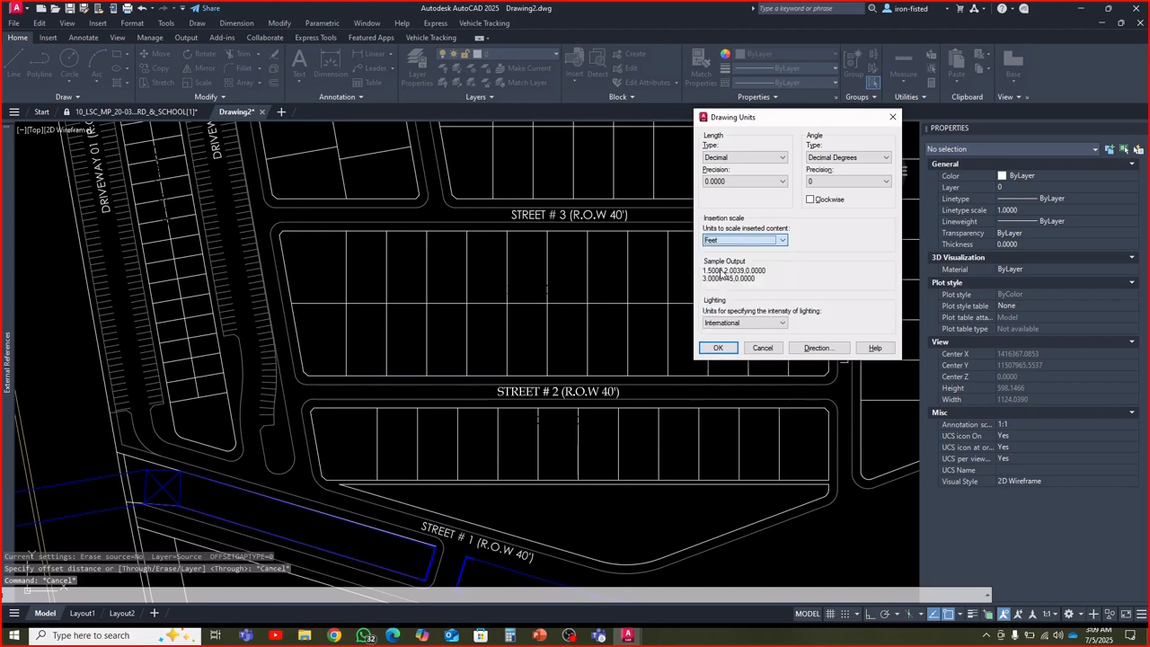
left_click(718, 348)
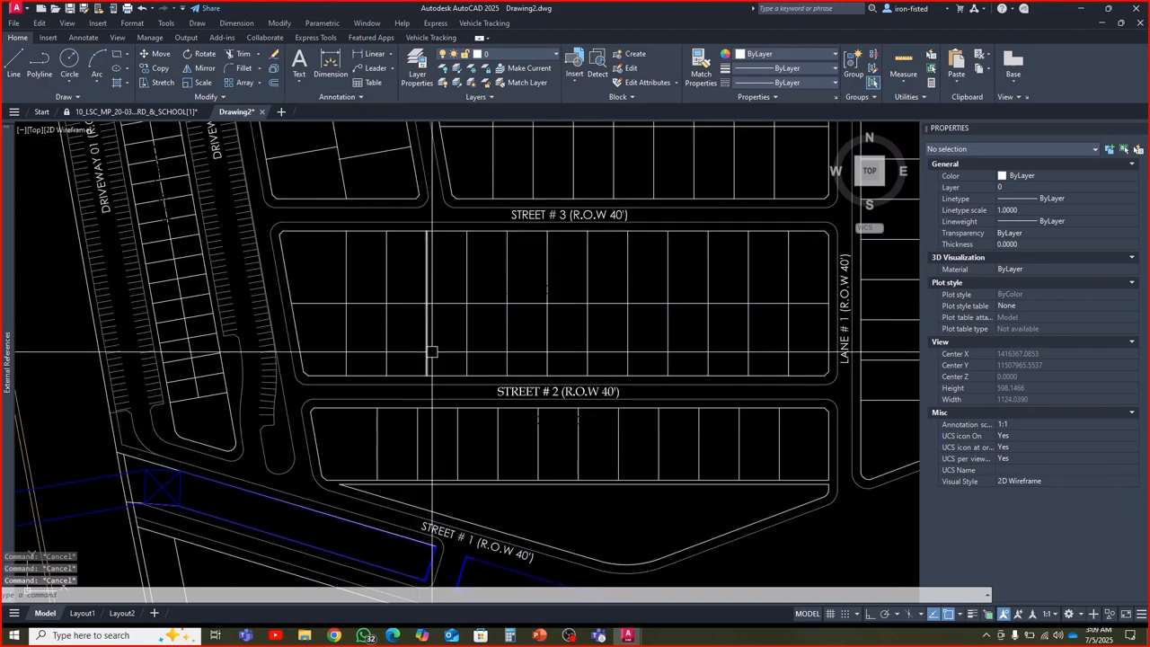
left_click(274, 82)
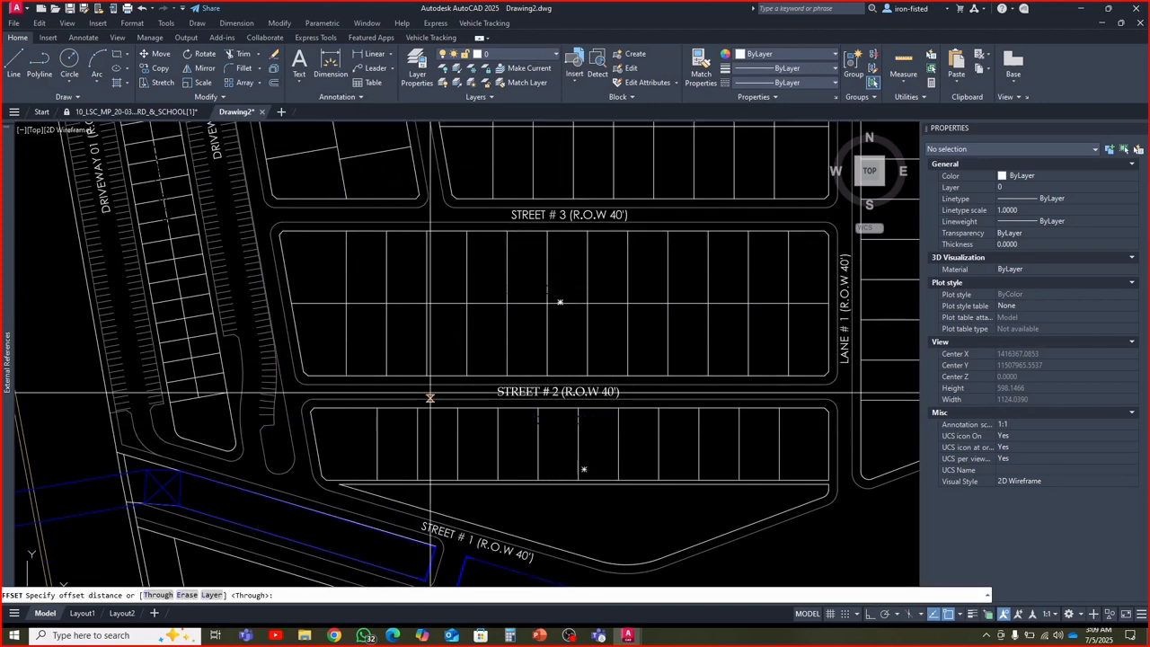
scroll(458, 419, "up", 5)
key("Escape")
key("Escape")
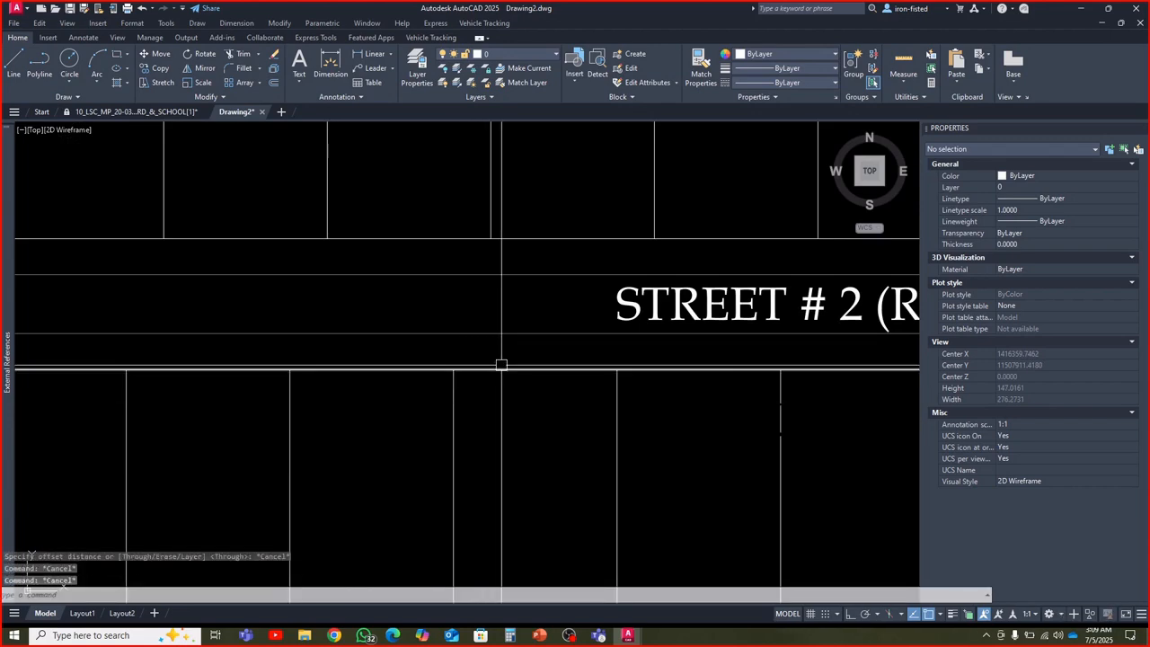
left_click(501, 369)
scroll(503, 379, "down", 3)
key("Escape")
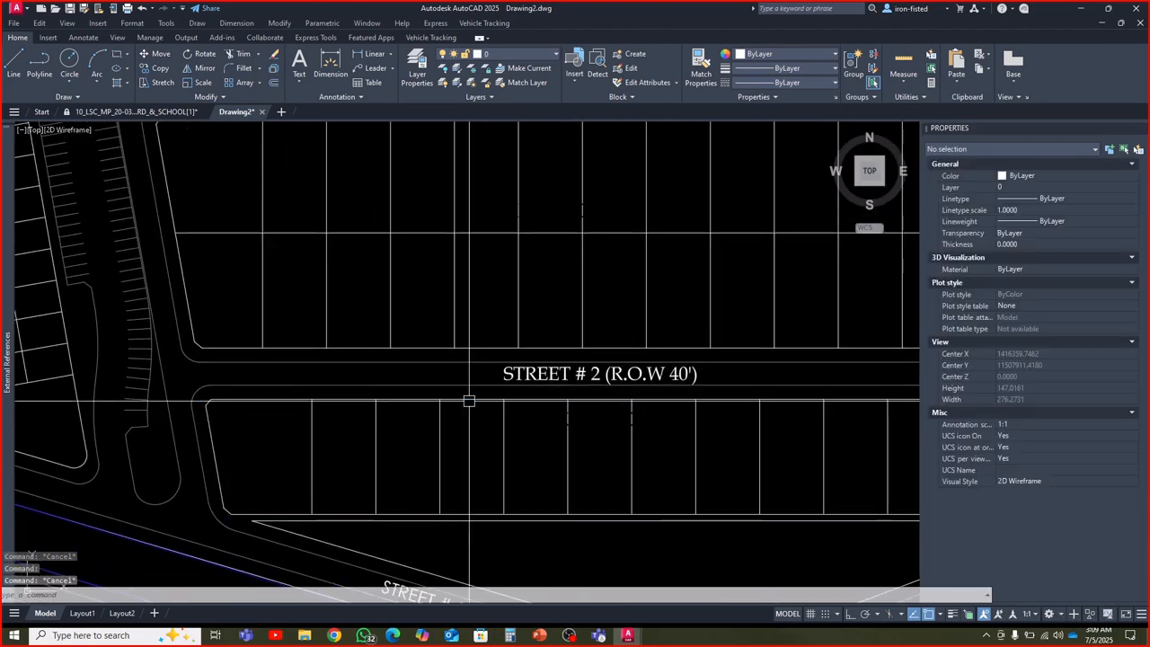
scroll(469, 400, "up", 3)
left_click(476, 304)
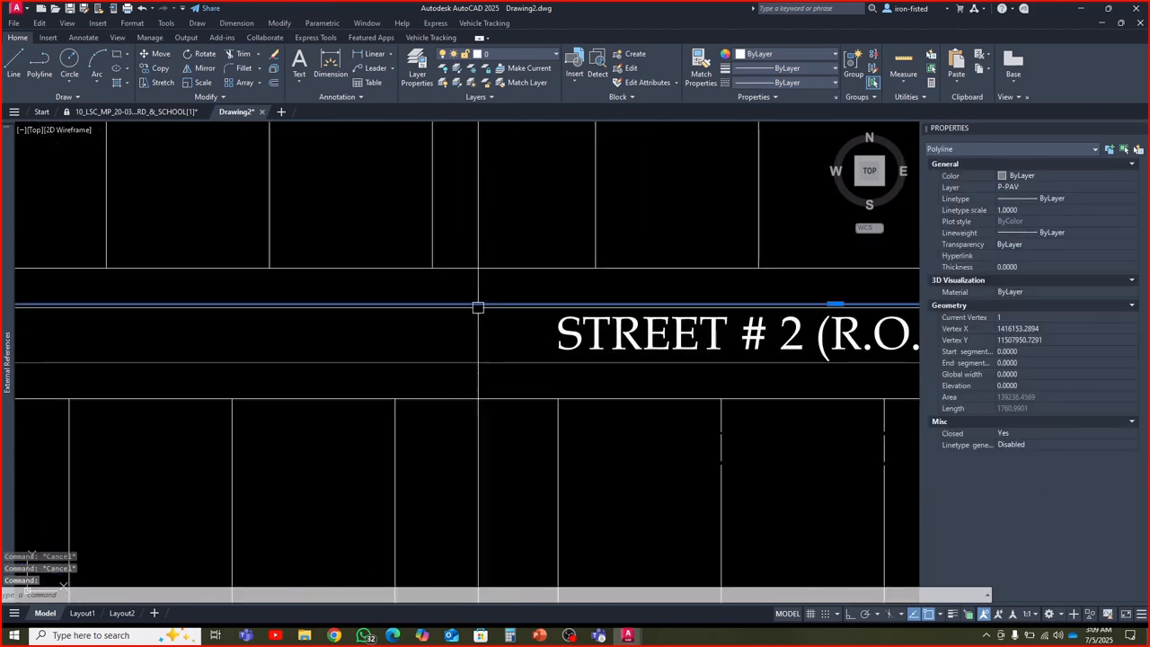
key("Escape")
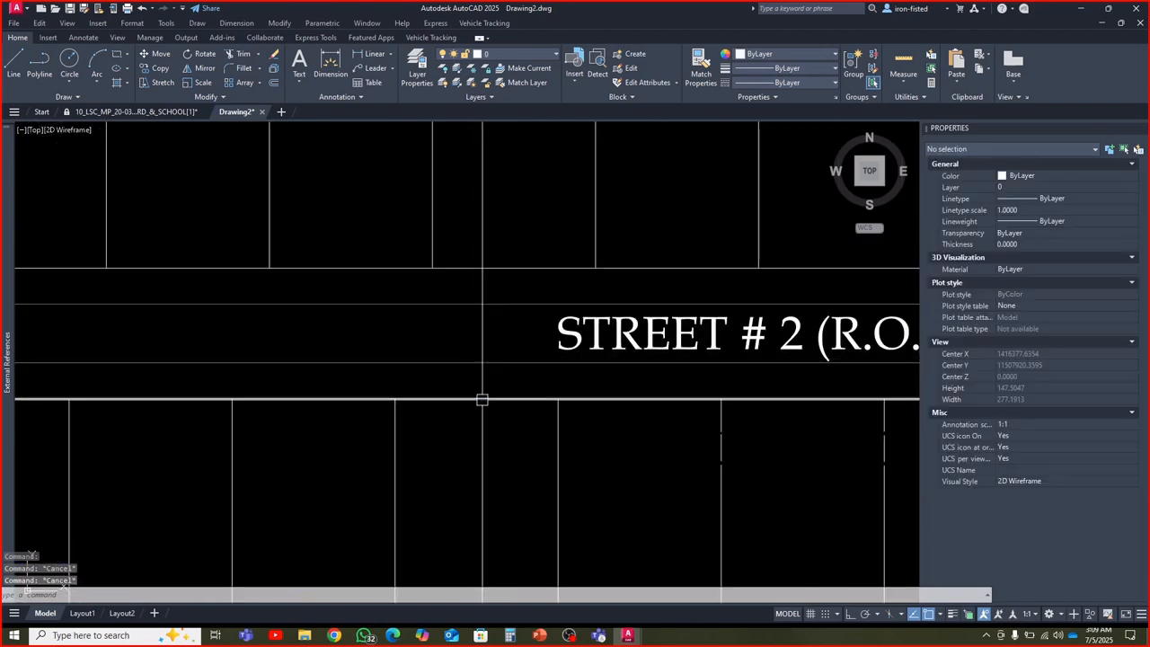
Measure the distance from the block boundary south of Street # 2 to the nearest pavement line
type("di")
key("Return")
left_click(483, 400)
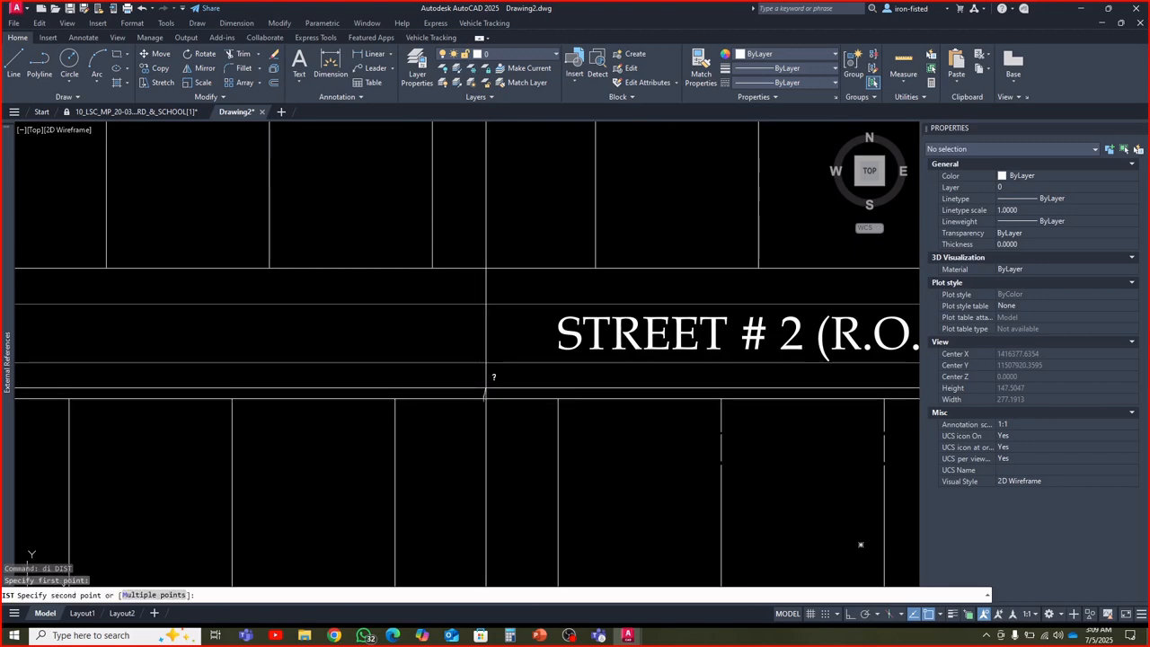
left_click(483, 363)
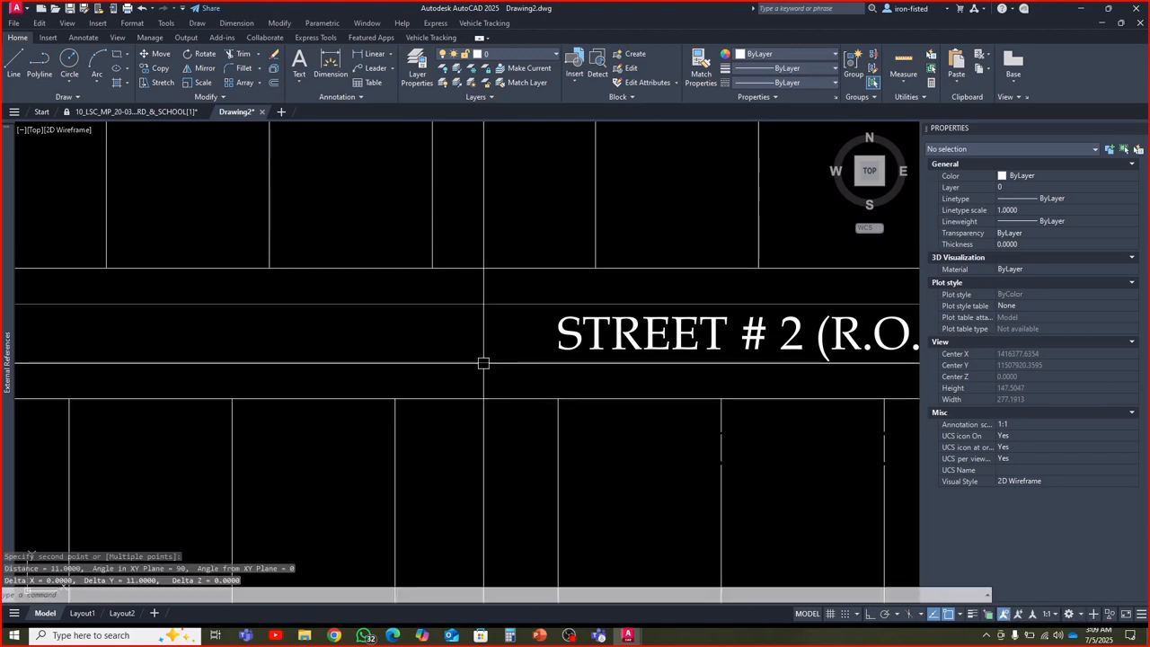
key("Escape")
scroll(484, 363, "down", 6)
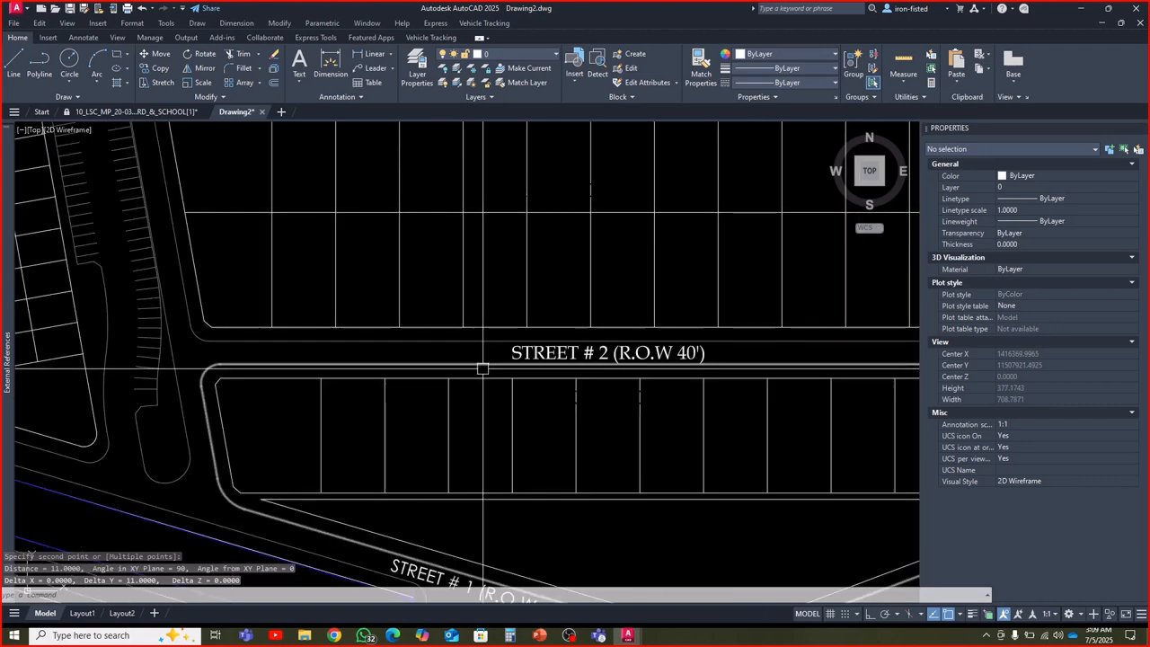
key("Escape")
Set the Offset distance to 5.5 and leave the command without offsetting anything
scroll(463, 398, "up", 4)
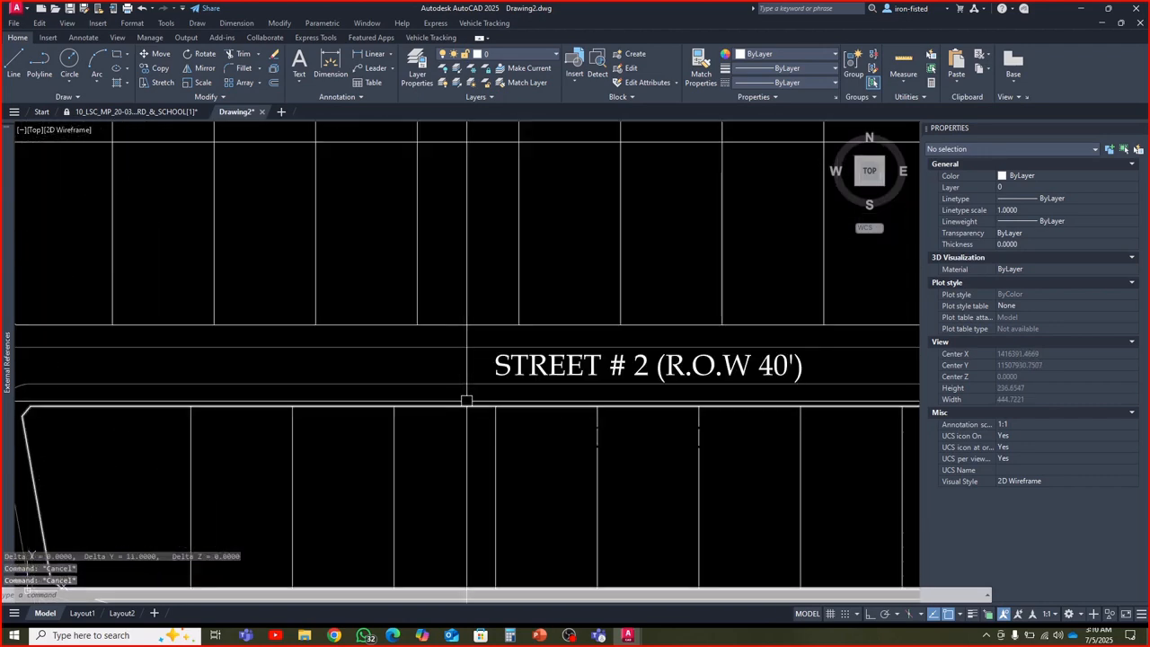
left_click(274, 82)
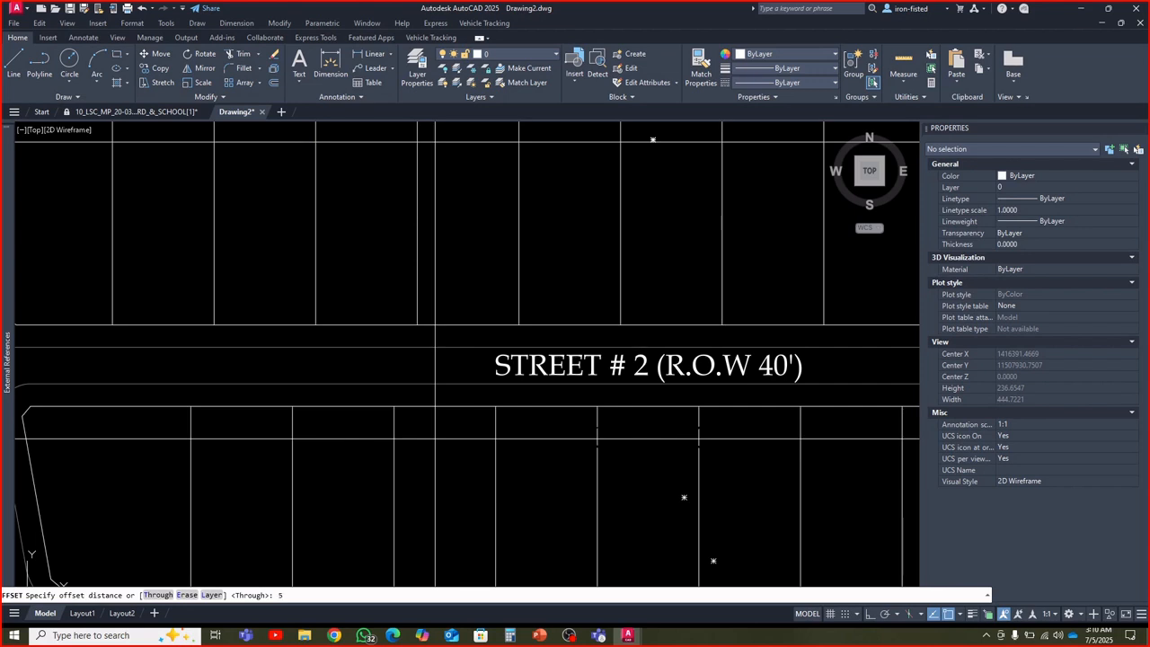
key("Return")
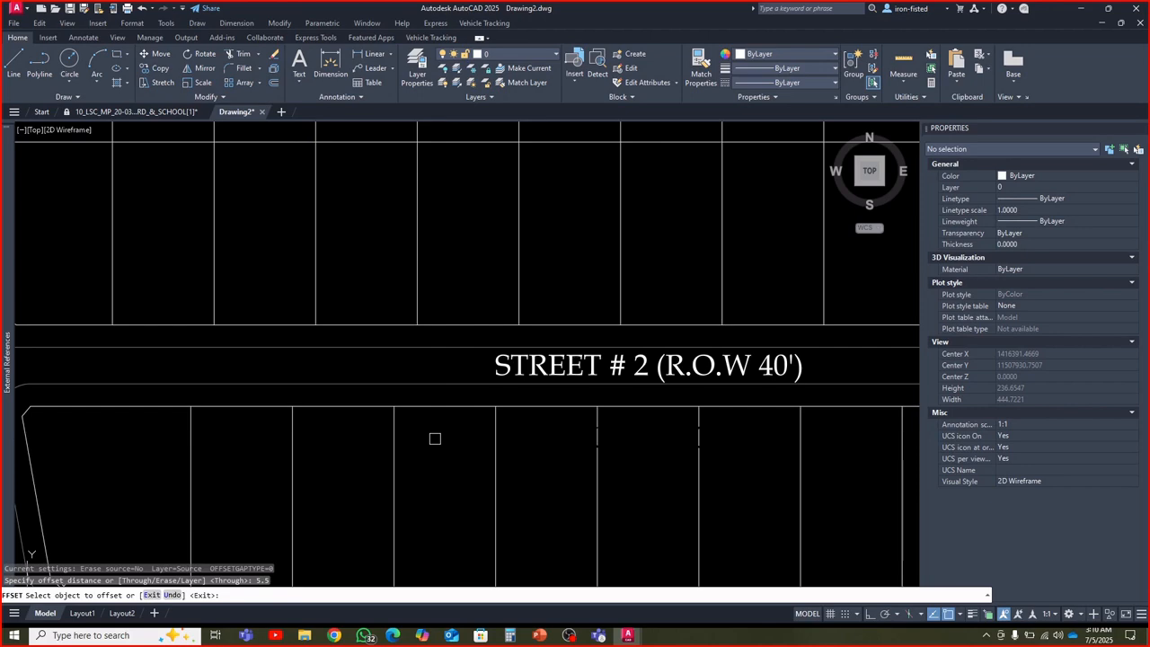
key("Escape")
key("Escape")
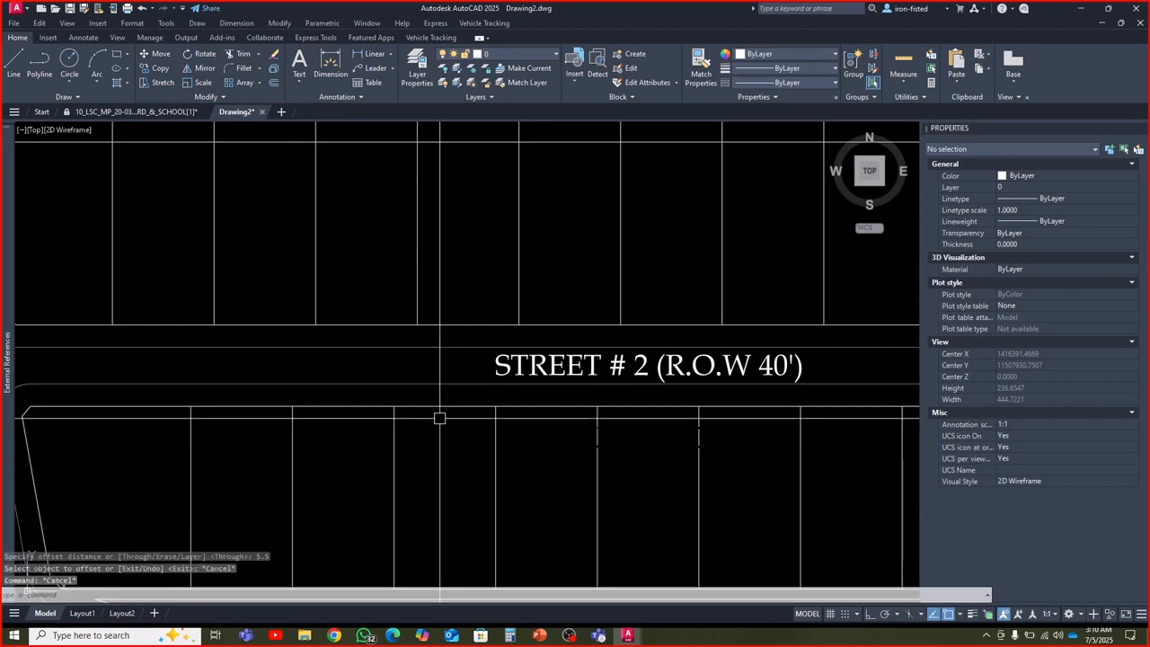
Explode the closed boundary polyline of the plot block just south of Street # 2
left_click(439, 413)
scroll(439, 416, "down", 3)
scroll(436, 418, "up", 3)
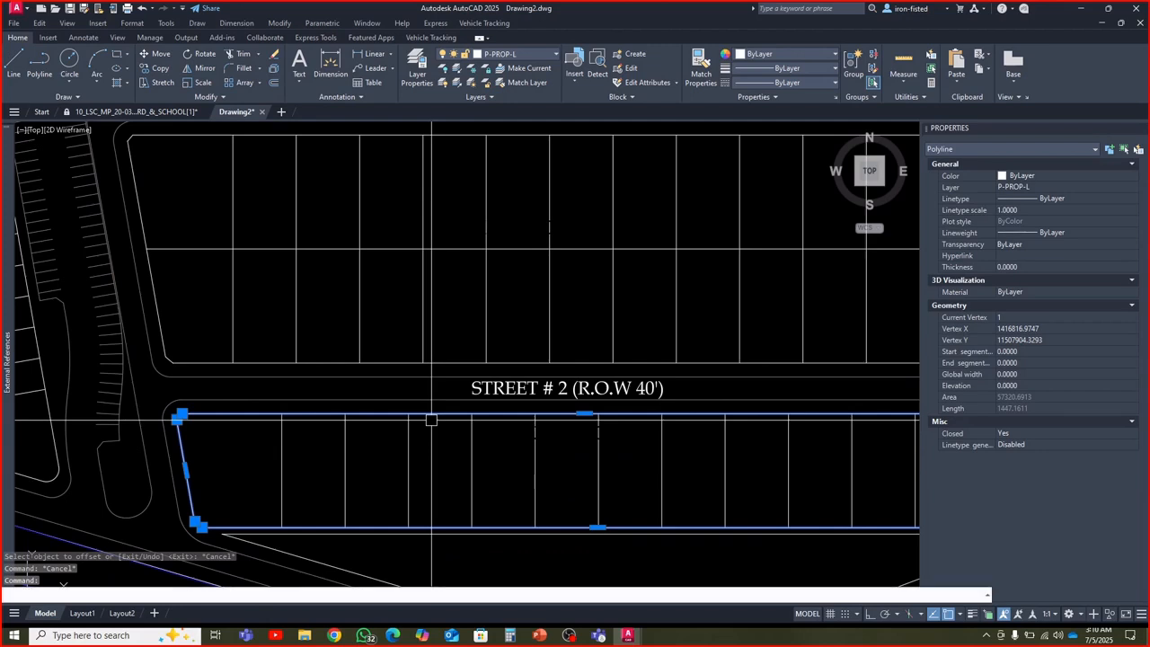
type("x")
key("Return")
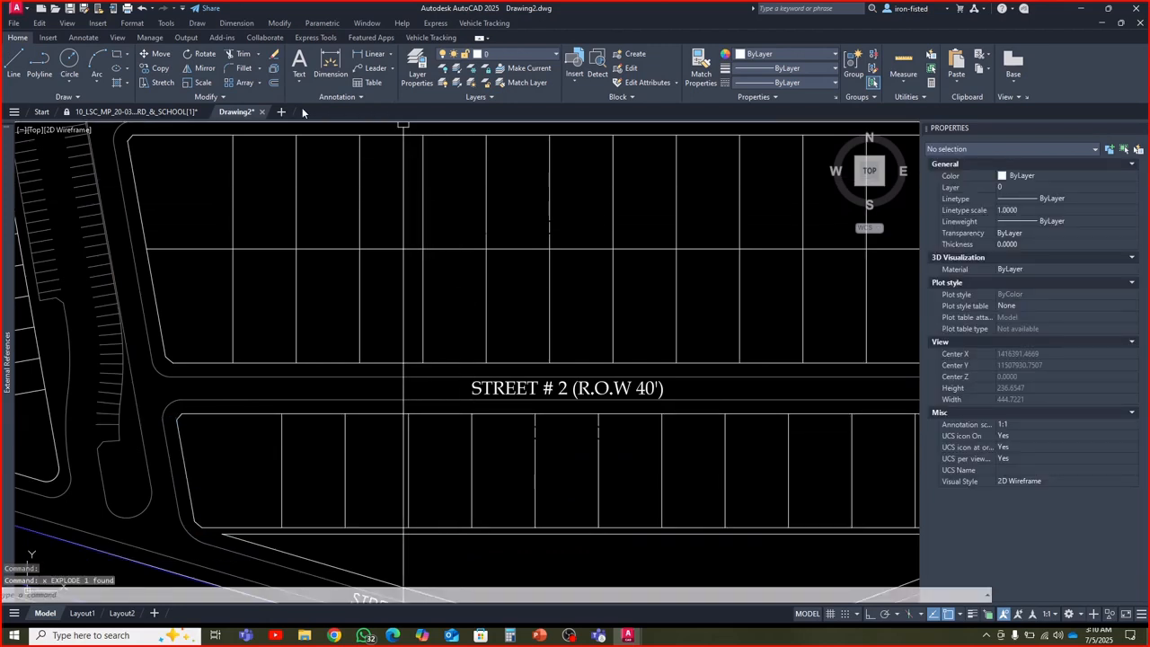
Offset the northern boundary line of the block south of Street # 2 by 5.5 toward the street
left_click(272, 82)
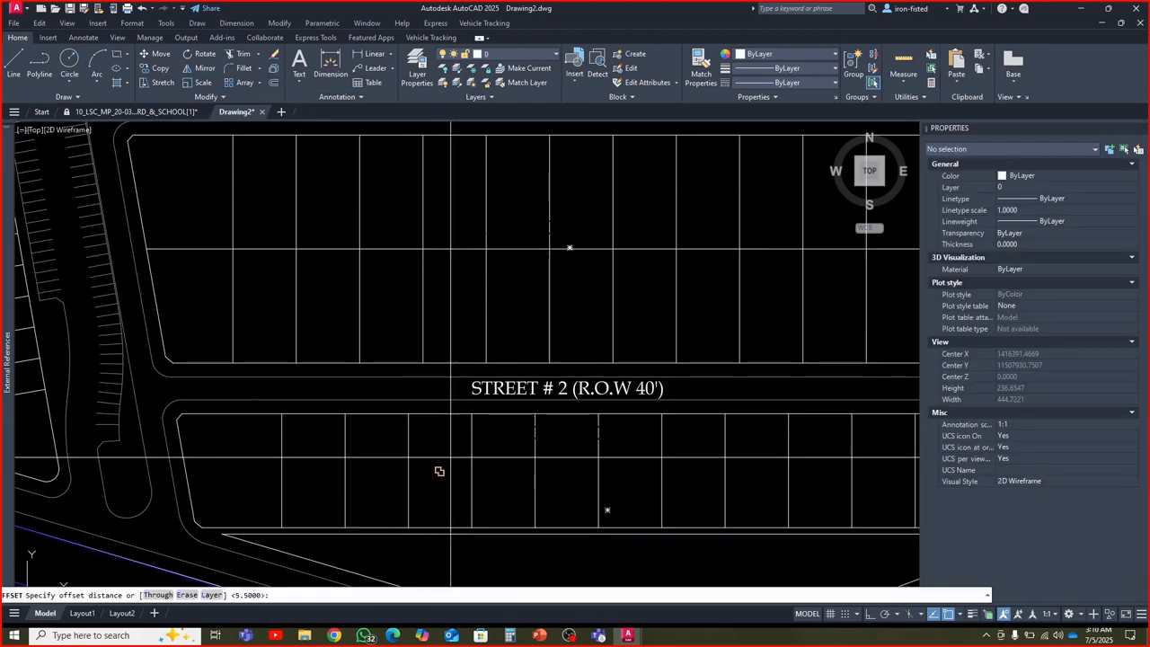
key("Return")
key("Escape")
key("Escape")
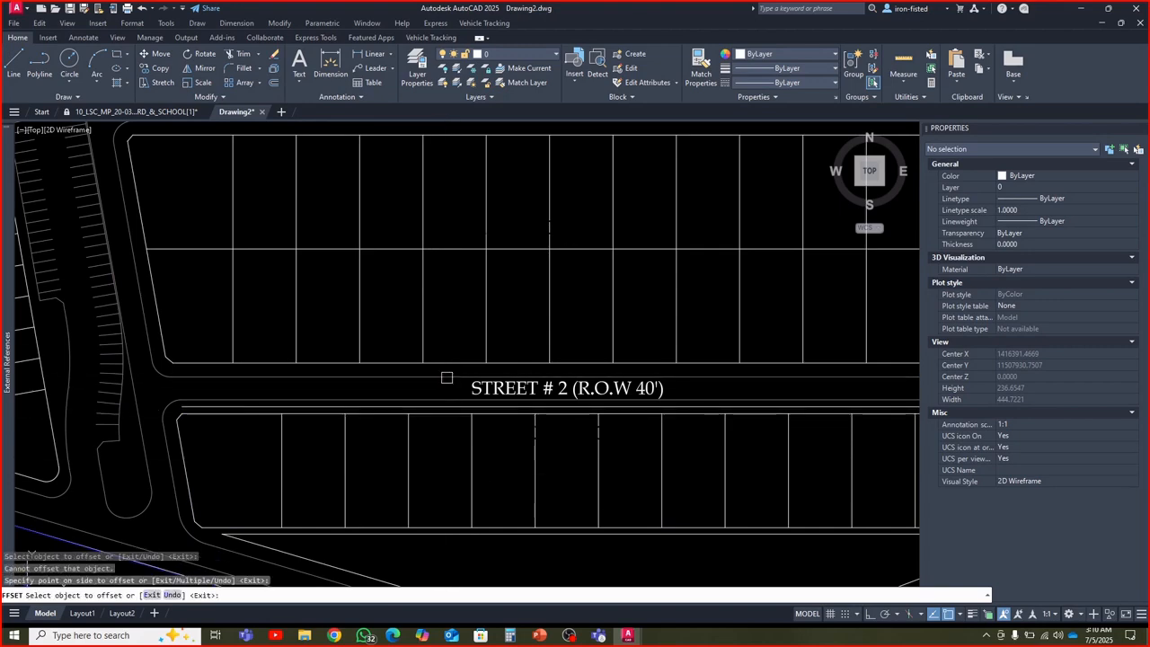
key("Escape")
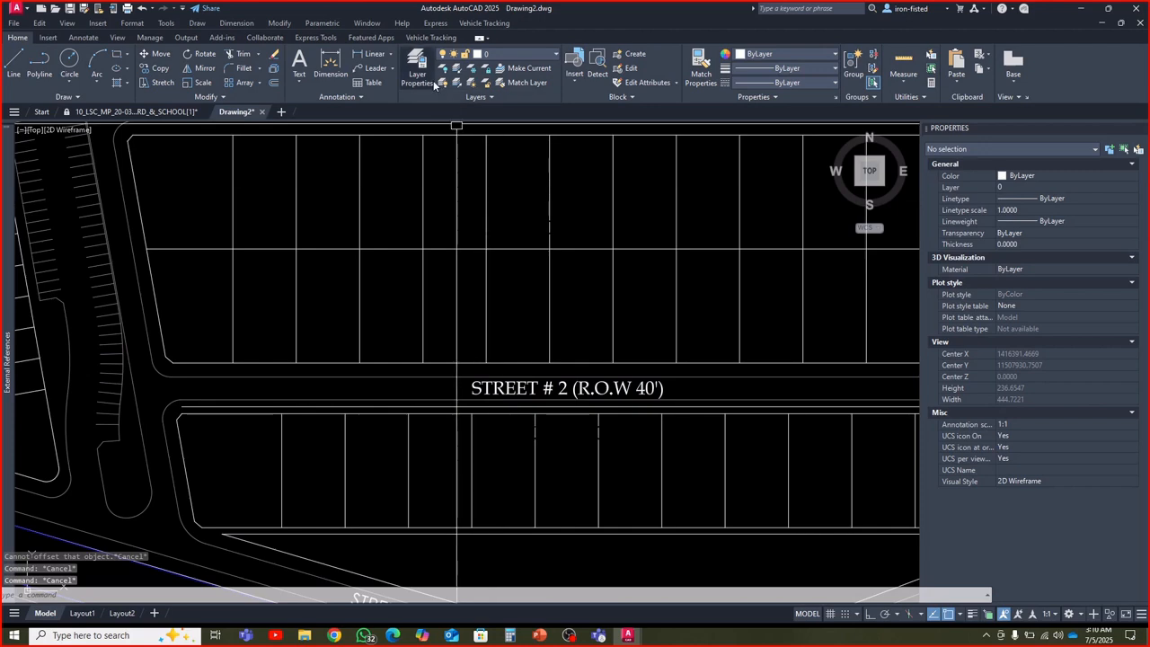
Create a new layer named Sewer Lines
scroll(434, 275, "down", 4)
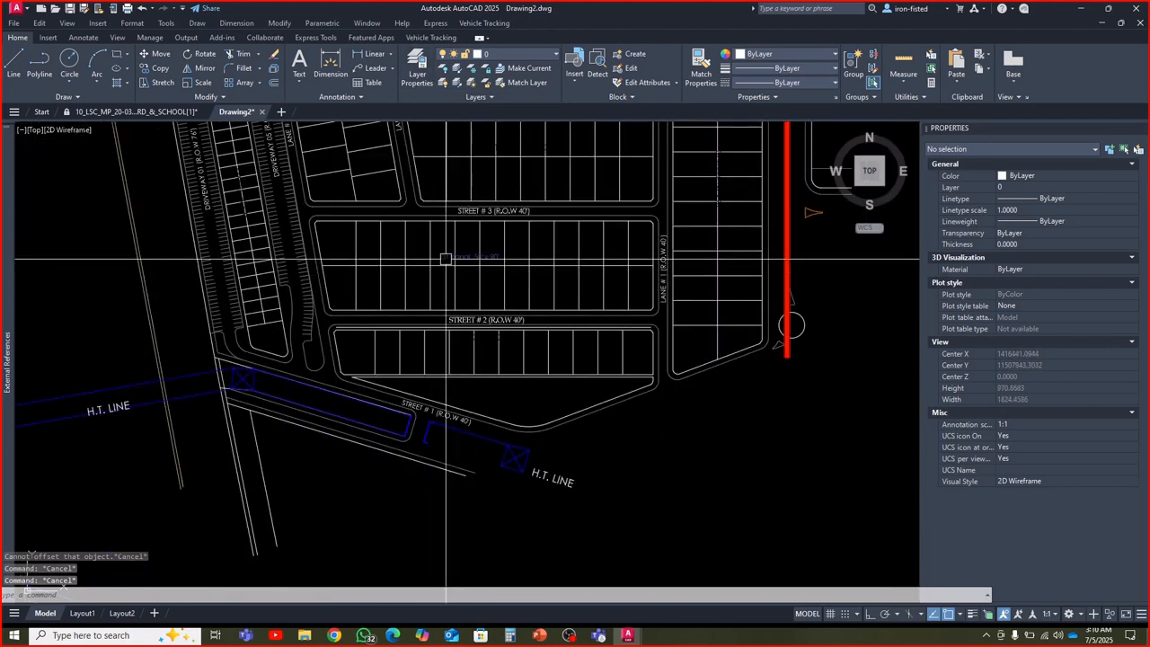
left_click(417, 72)
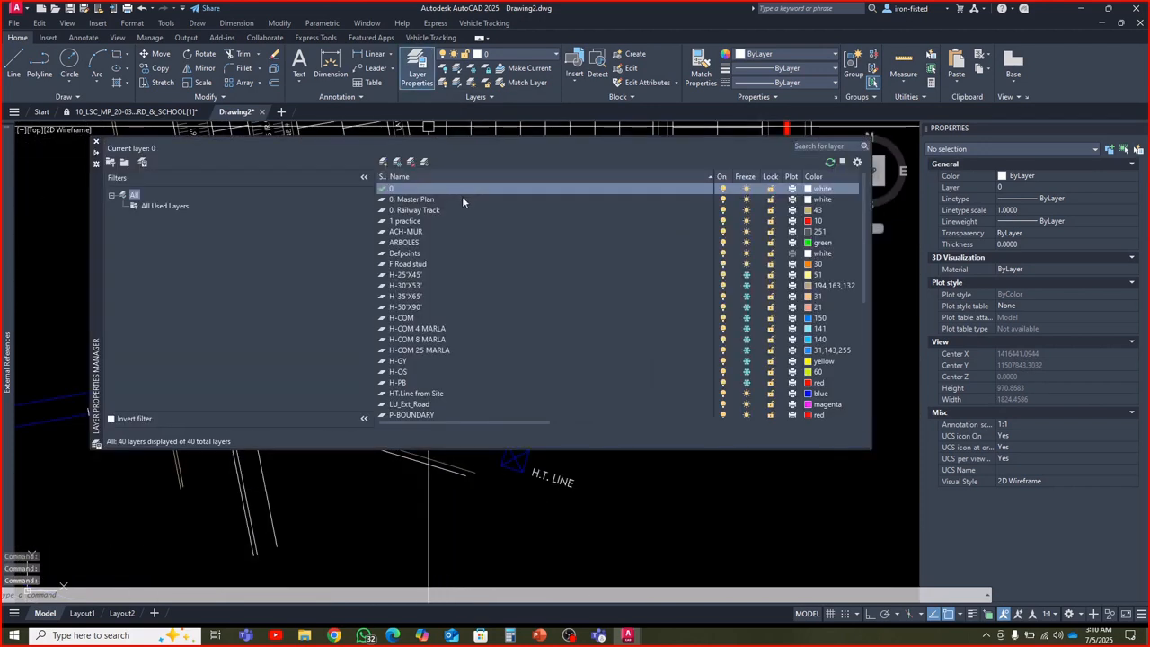
left_click(384, 161)
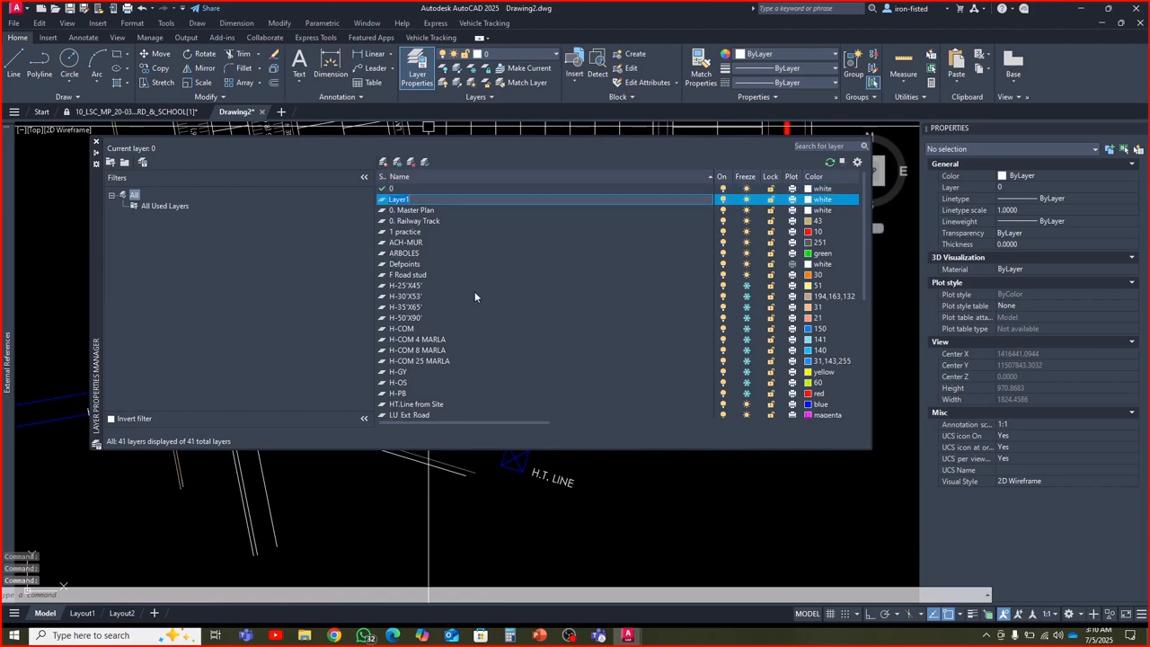
type("Sewer Lines")
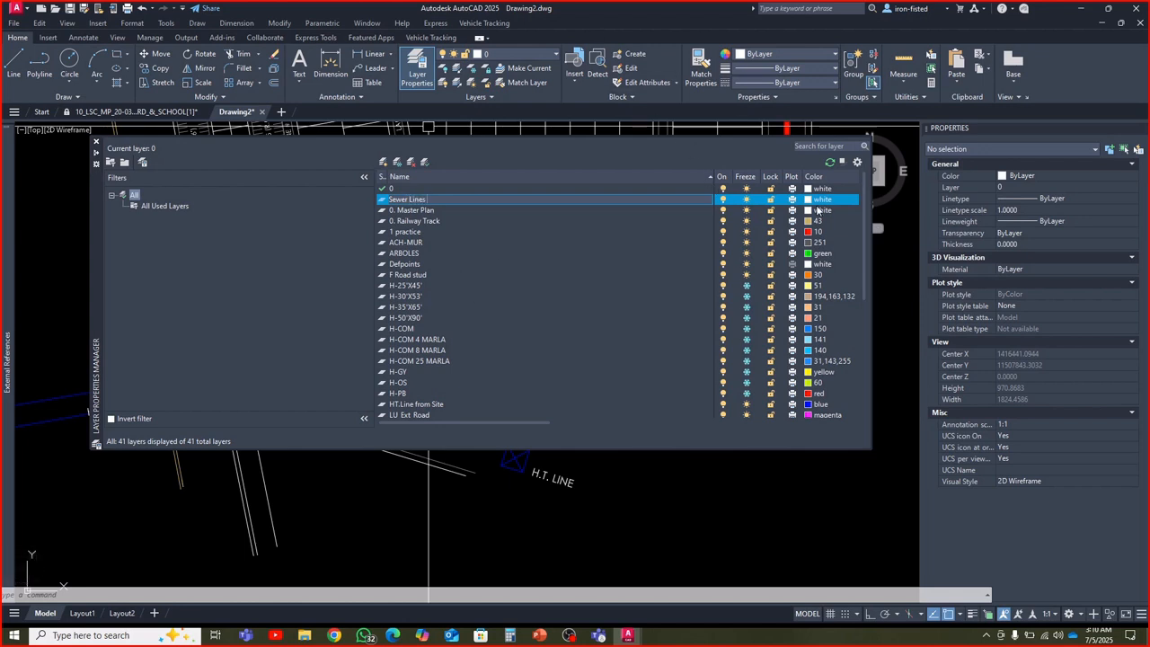
Give the Sewer Lines layer the colour blue and make it the current layer
left_click(807, 200)
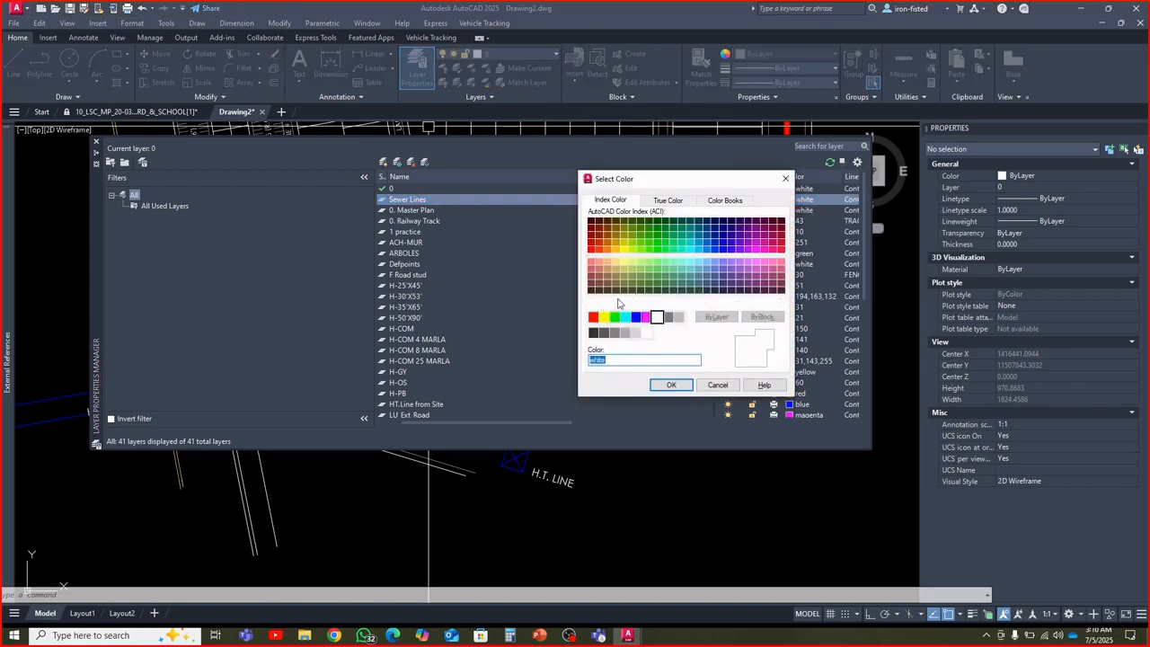
left_click(636, 318)
left_click(671, 384)
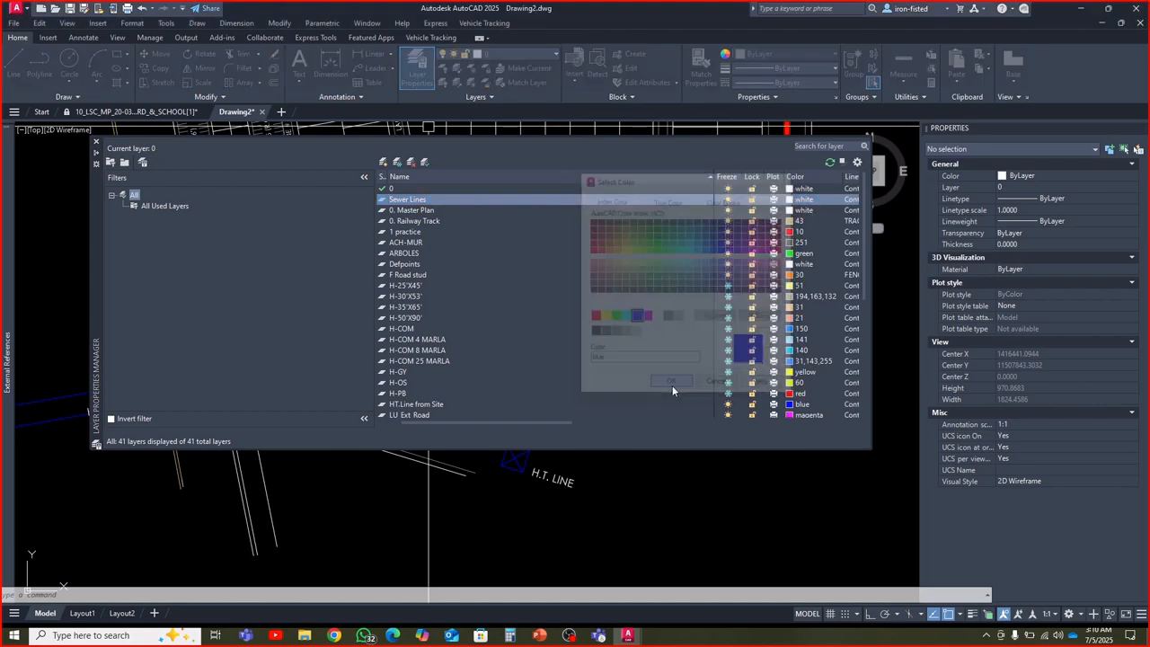
double_click(386, 202)
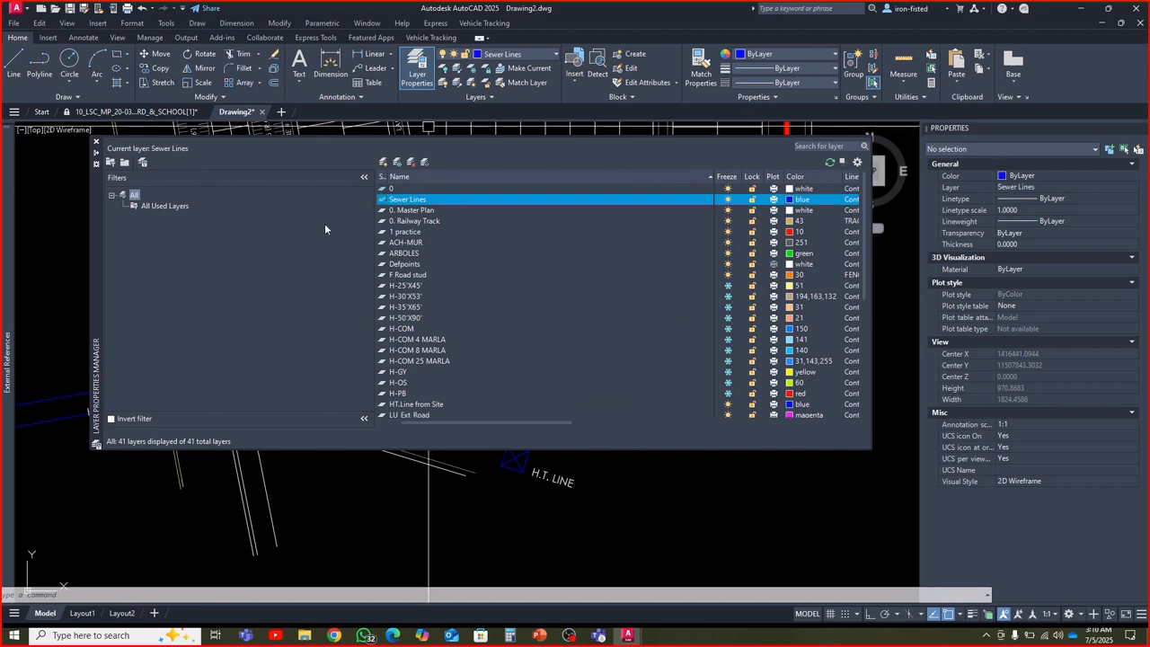
left_click(96, 142)
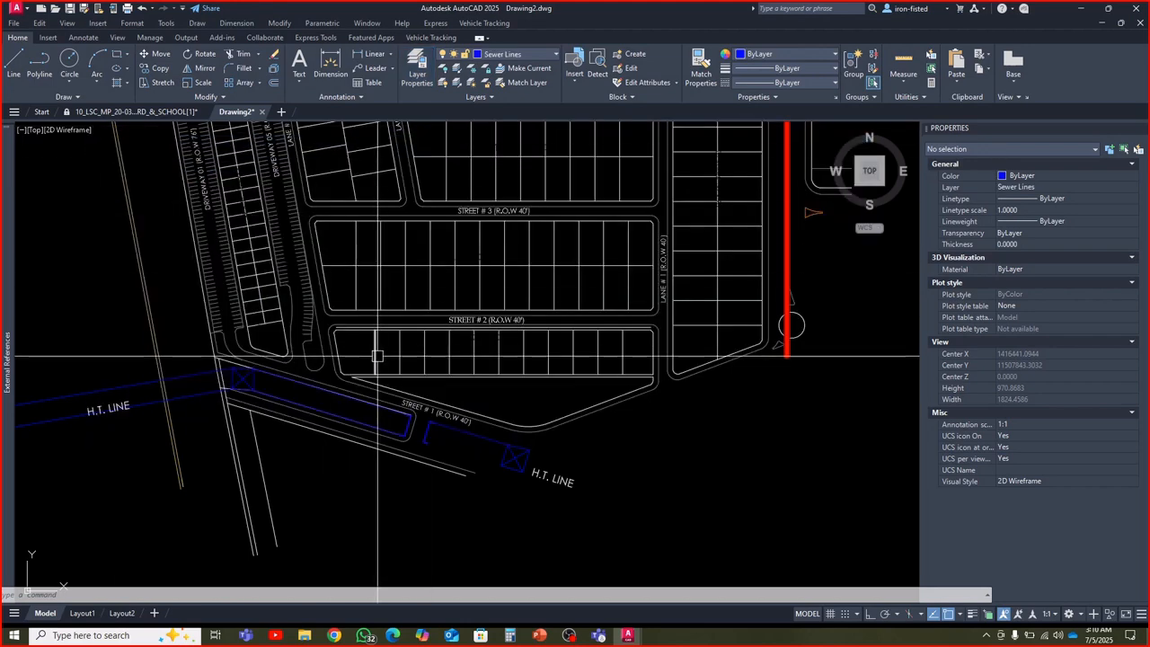
left_click(417, 72)
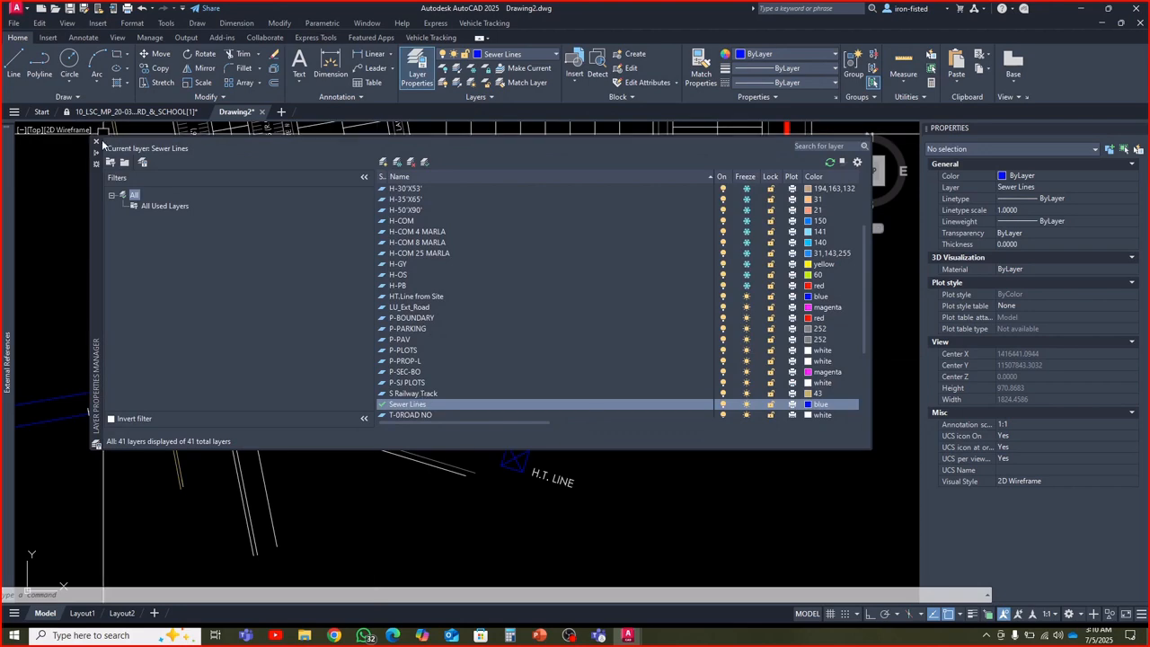
left_click(97, 144)
Set the Offset command's layer option to Current, keeping the 5.5 offset distance
left_click(274, 82)
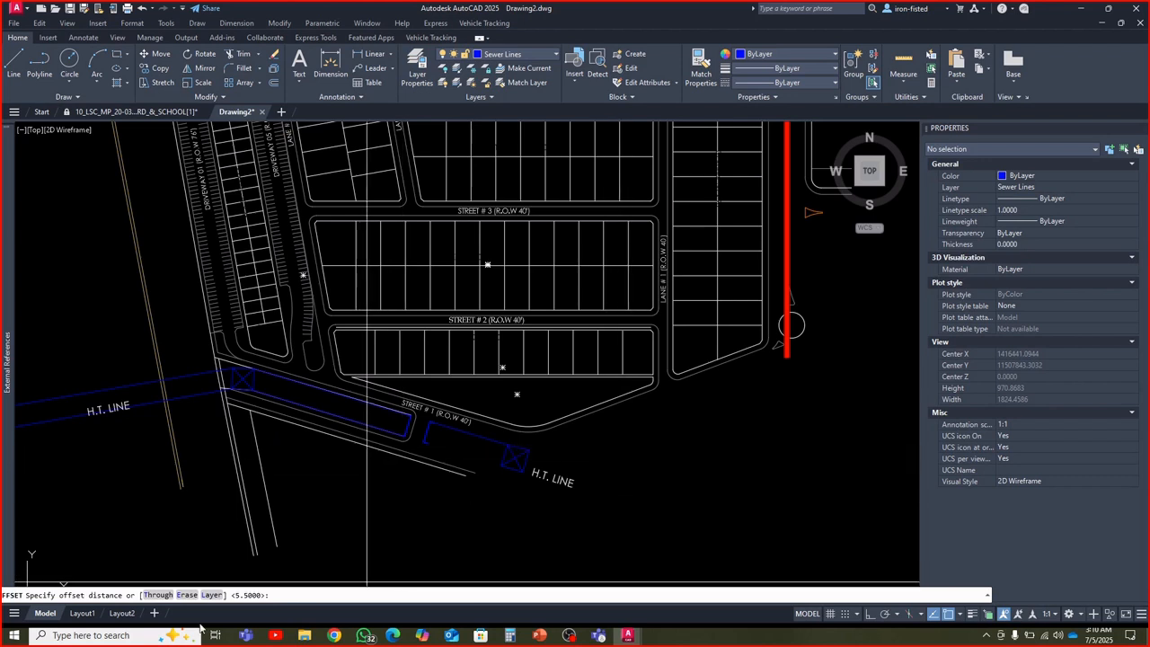
left_click(210, 596)
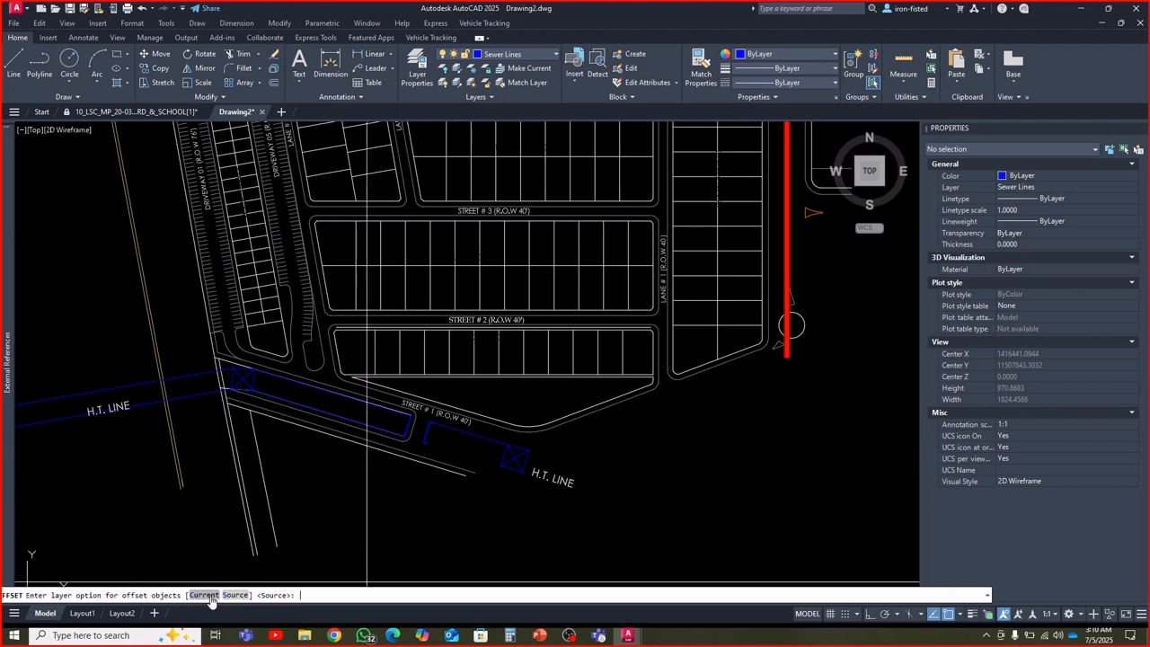
left_click(203, 595)
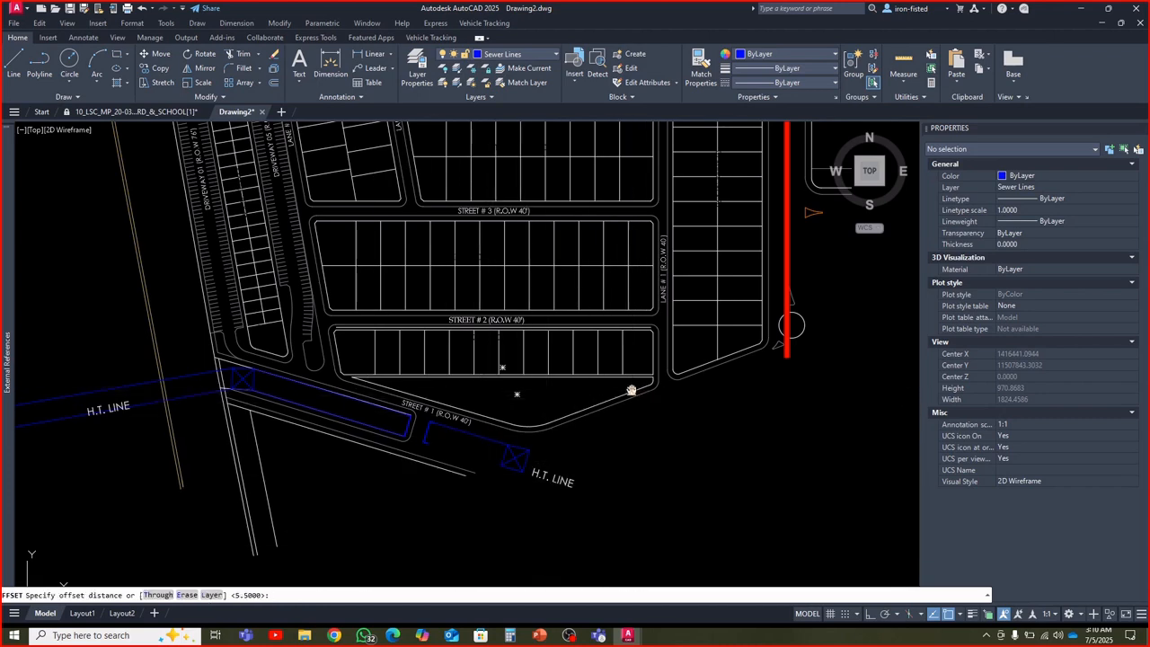
middle_click_drag(503, 366, 507, 407)
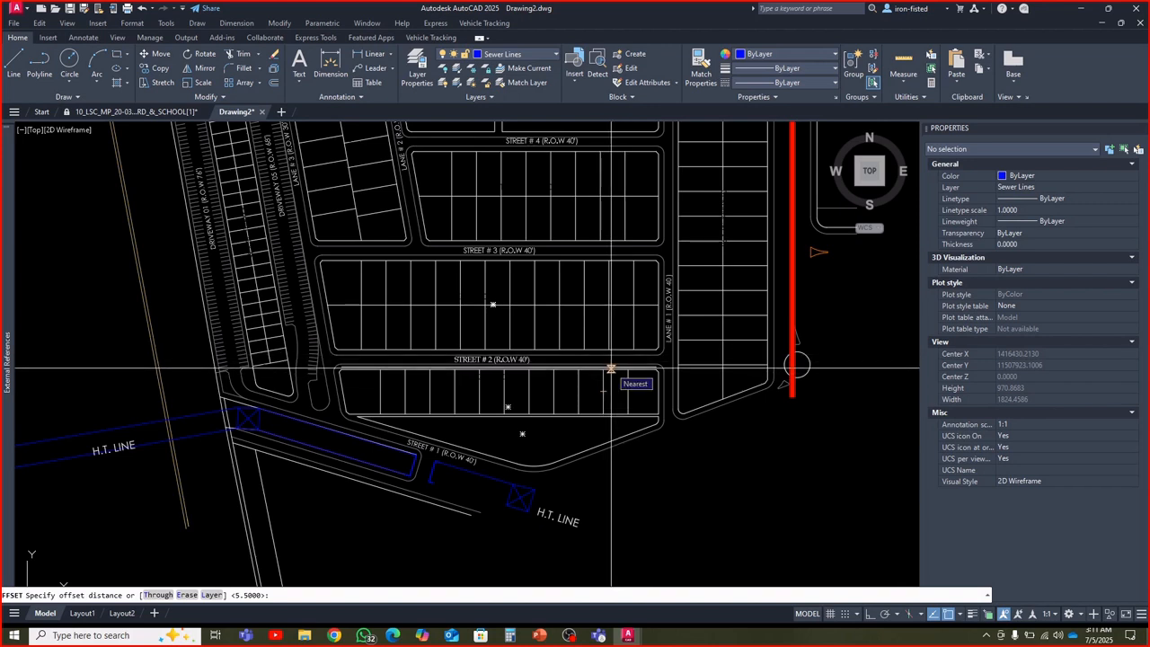
key("Return")
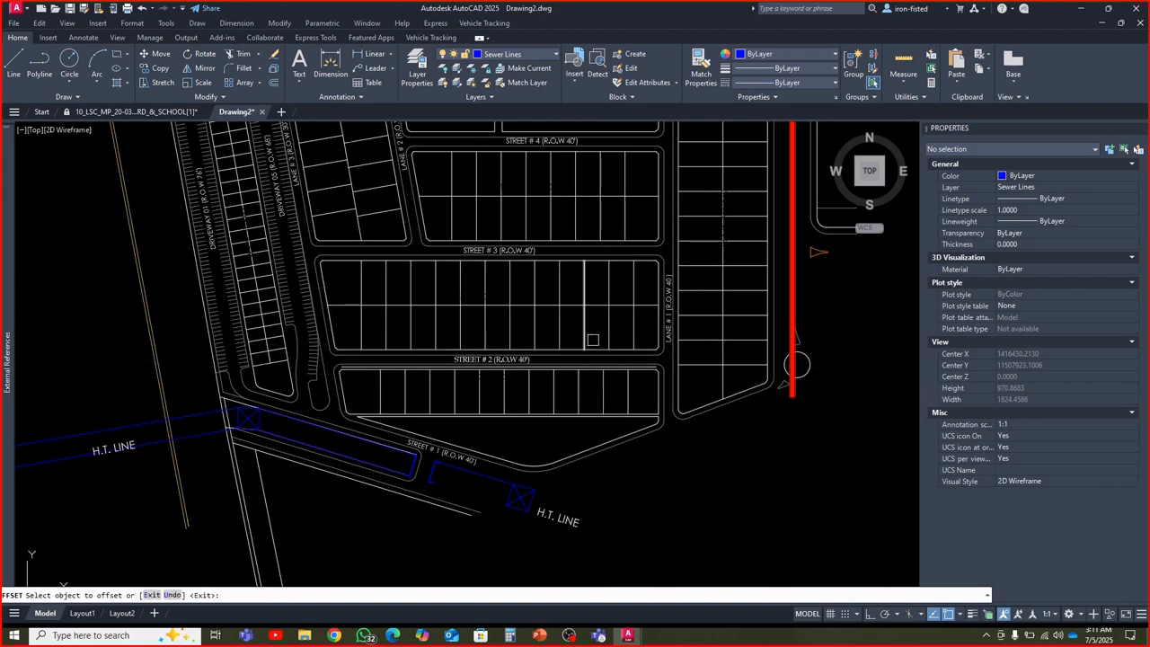
scroll(615, 347, "up", 2)
key("Escape")
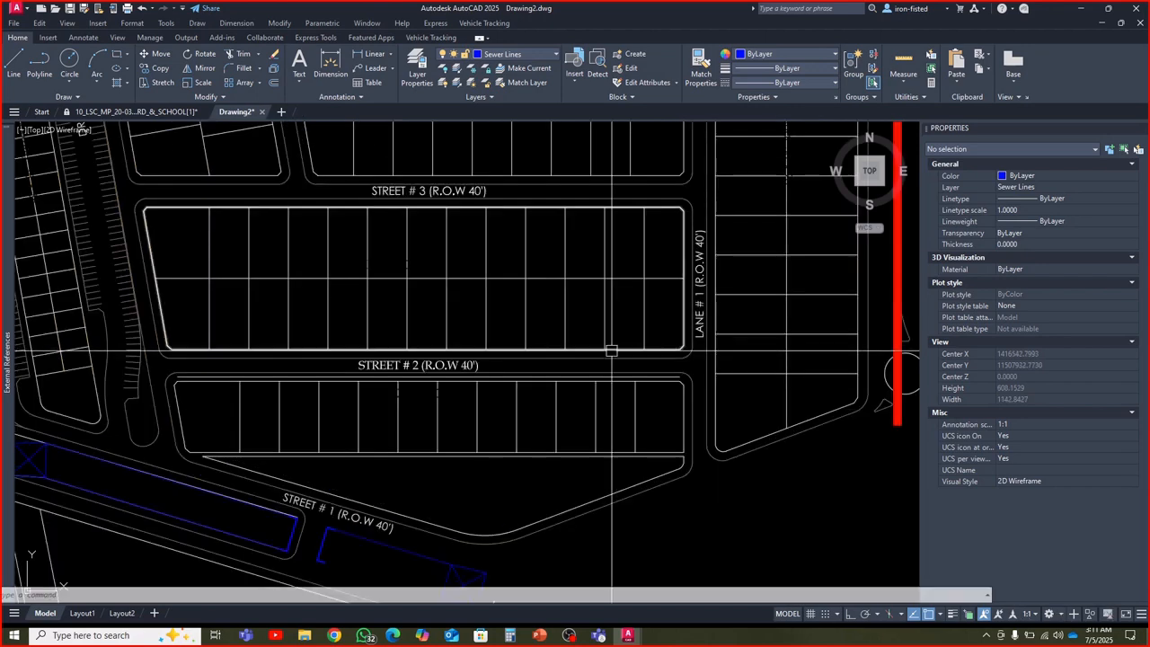
Explode seven block boundary polylines, from the block north of Street # 2 to the block north of Street # 6, including the eastern blocks
left_click(589, 350)
scroll(593, 352, "down", 2)
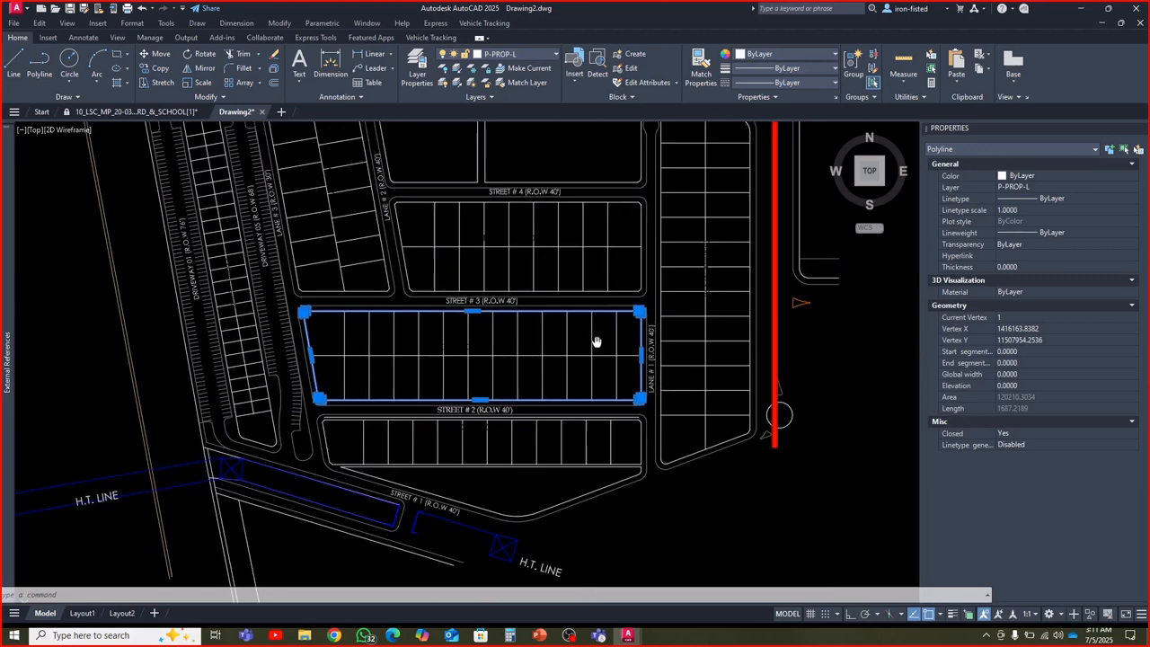
scroll(596, 324, "up", 2)
left_click(594, 297)
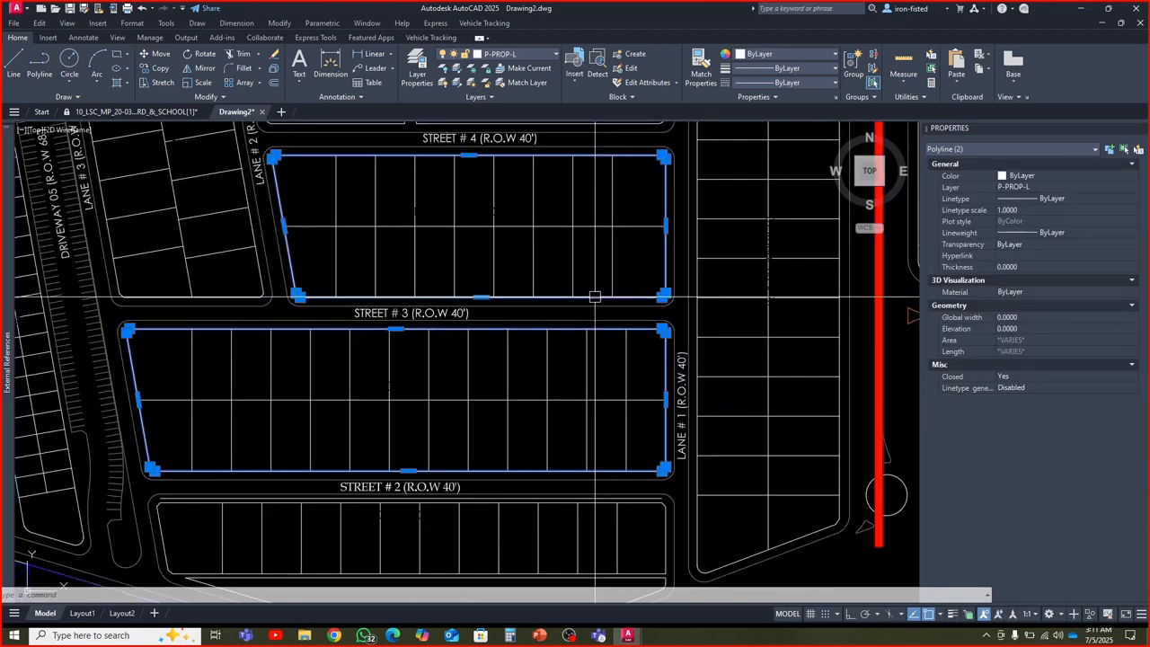
scroll(596, 302, "down", 2)
scroll(641, 313, "up", 4)
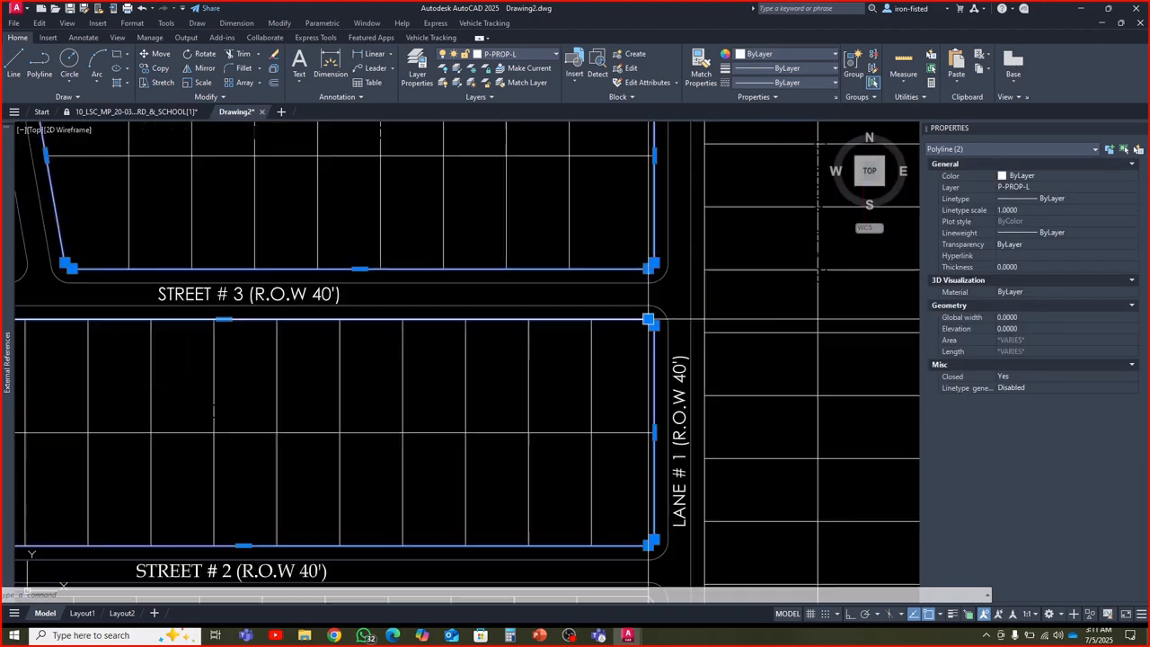
left_click(703, 307)
scroll(701, 310, "down", 6)
middle_click_drag(699, 321, 698, 349)
scroll(523, 316, "up", 4)
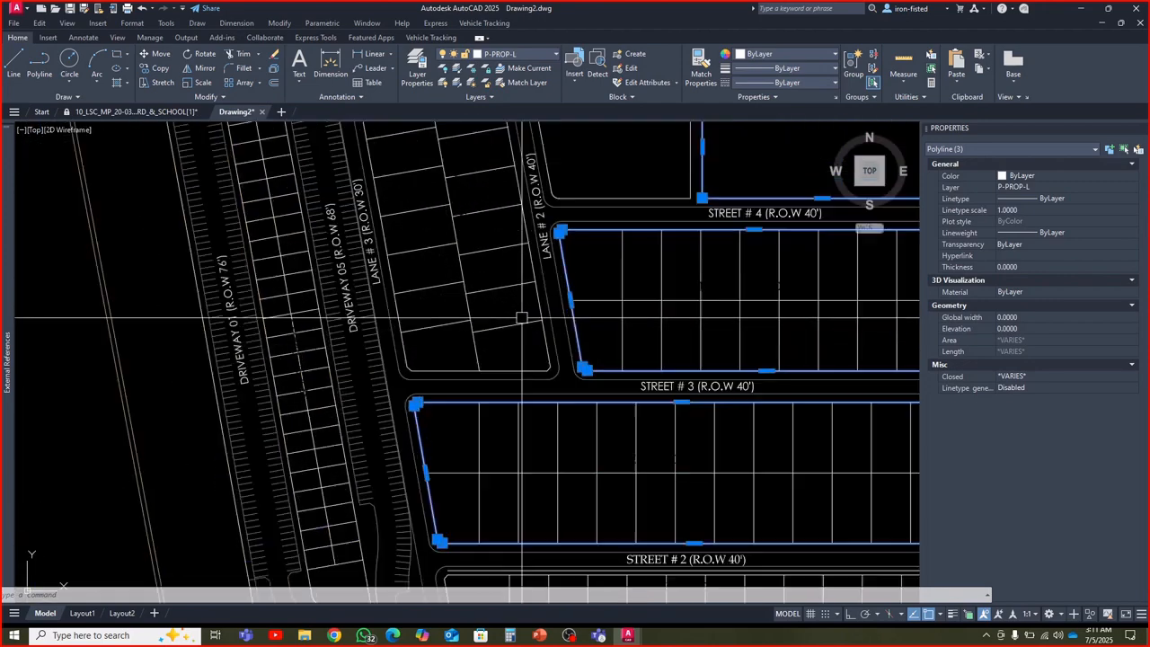
left_click(548, 334)
scroll(512, 346, "down", 4)
scroll(493, 362, "up", 4)
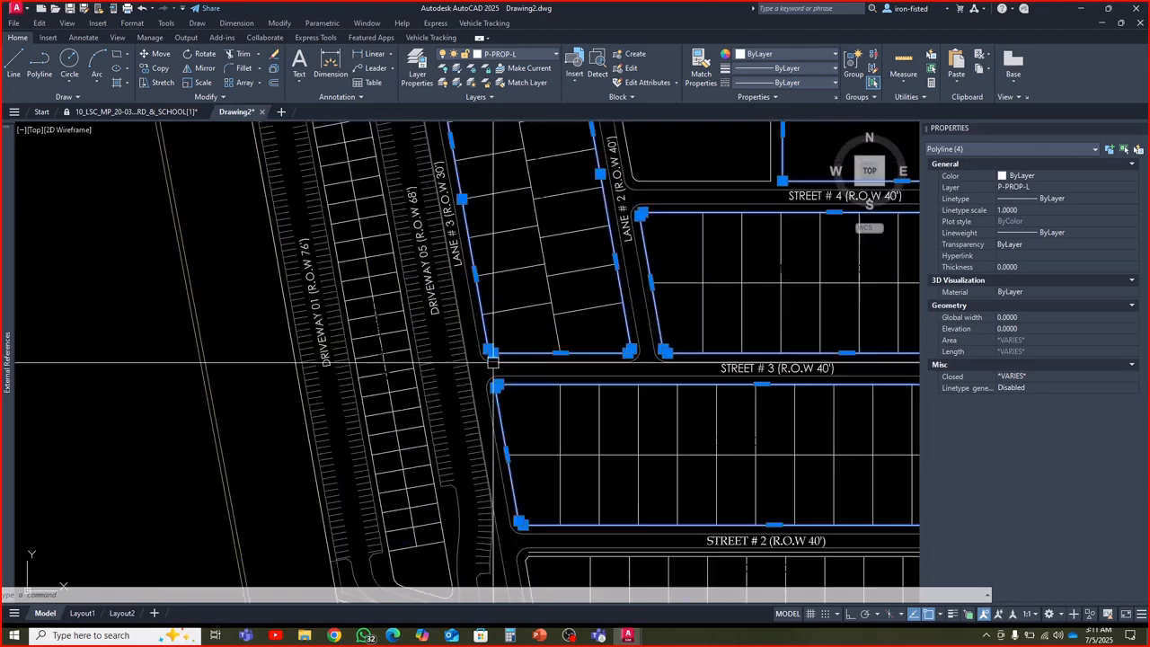
scroll(492, 362, "down", 4)
scroll(526, 326, "up", 4)
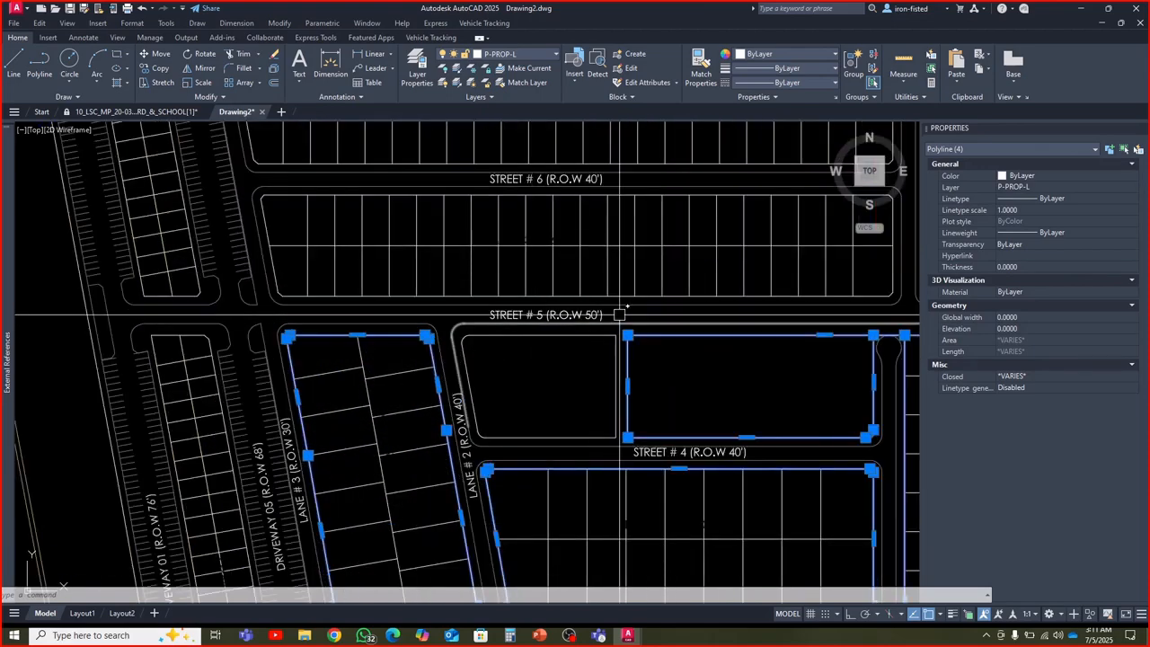
left_click(645, 297)
scroll(582, 368, "down", 3)
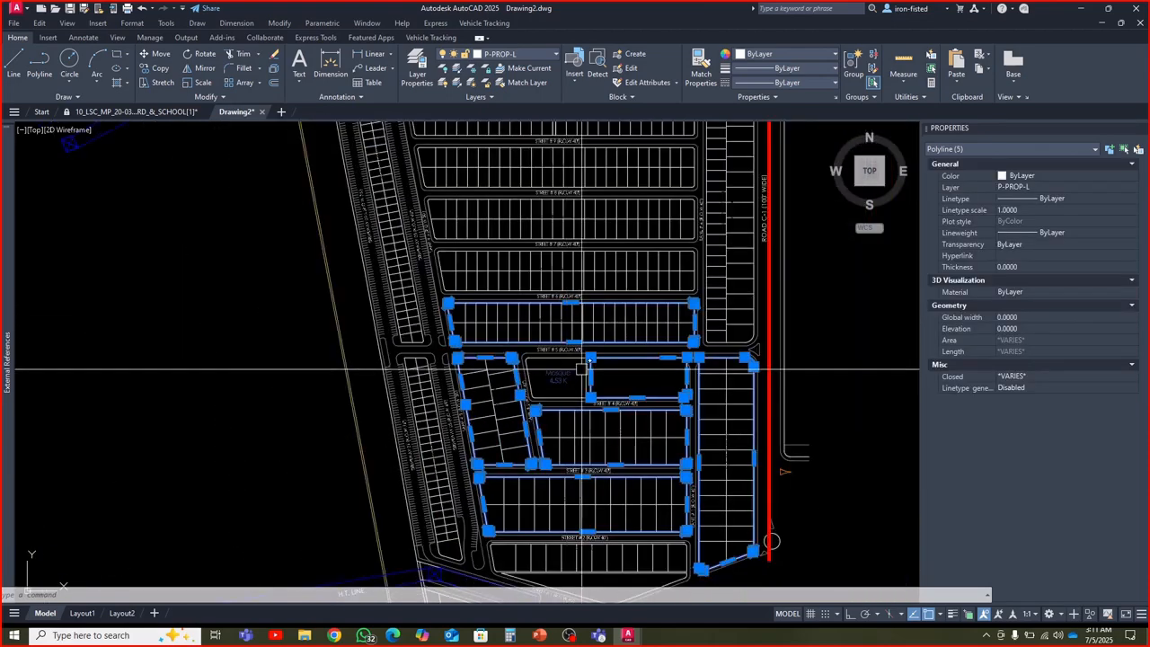
scroll(688, 336, "up", 4)
left_click(742, 318)
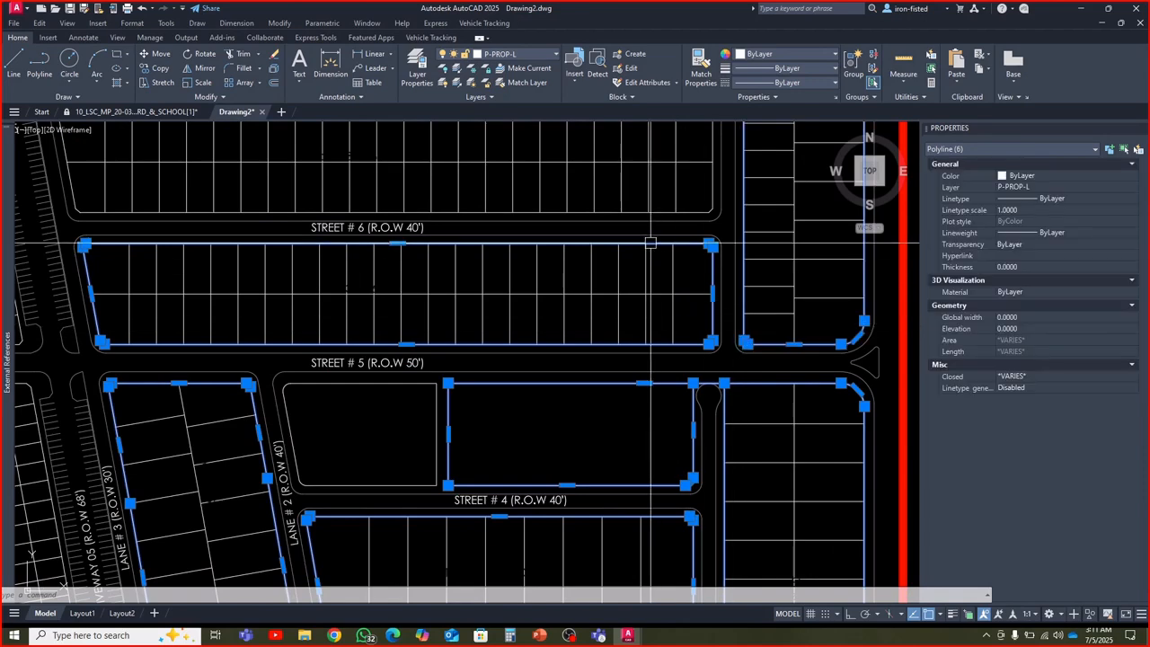
left_click(634, 213)
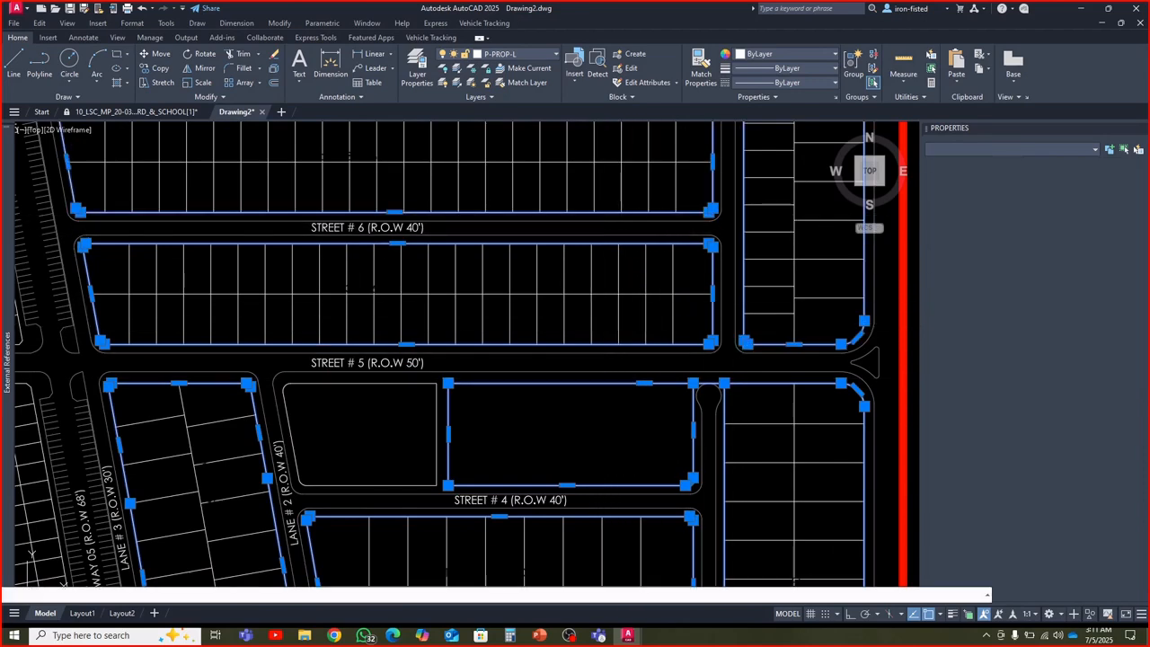
key("Escape")
Offset the northern boundary line of the block between Street # 2 and Street # 3 by 5.5 toward Street # 3 on the current layer
scroll(590, 368, "down", 6)
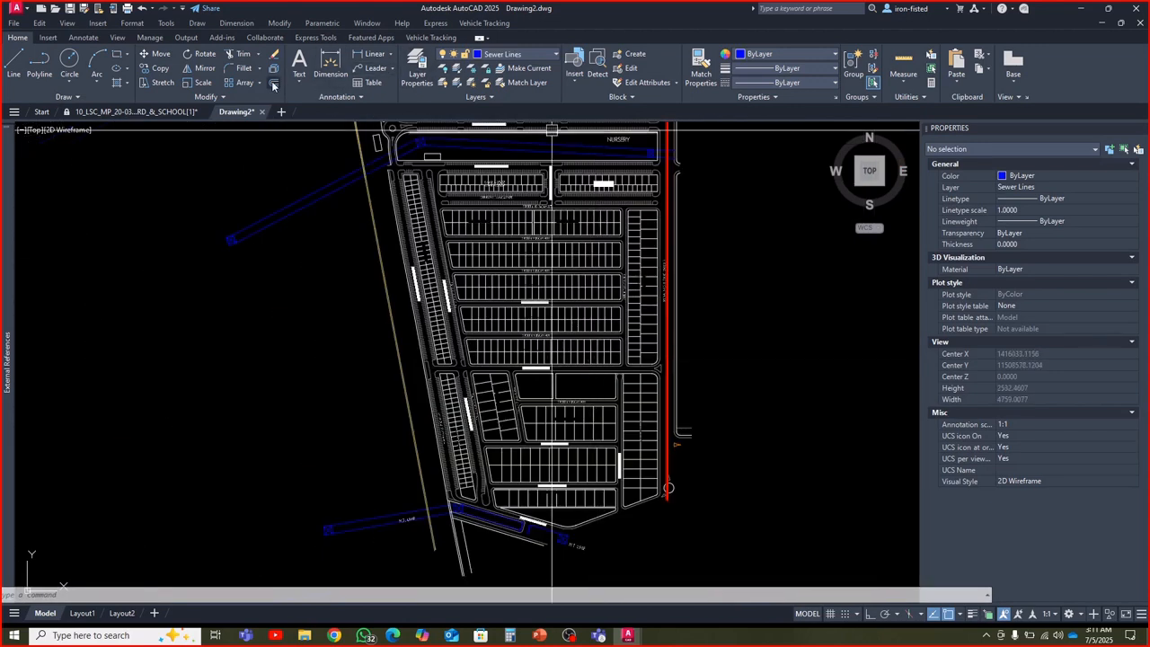
left_click(273, 84)
left_click(215, 594)
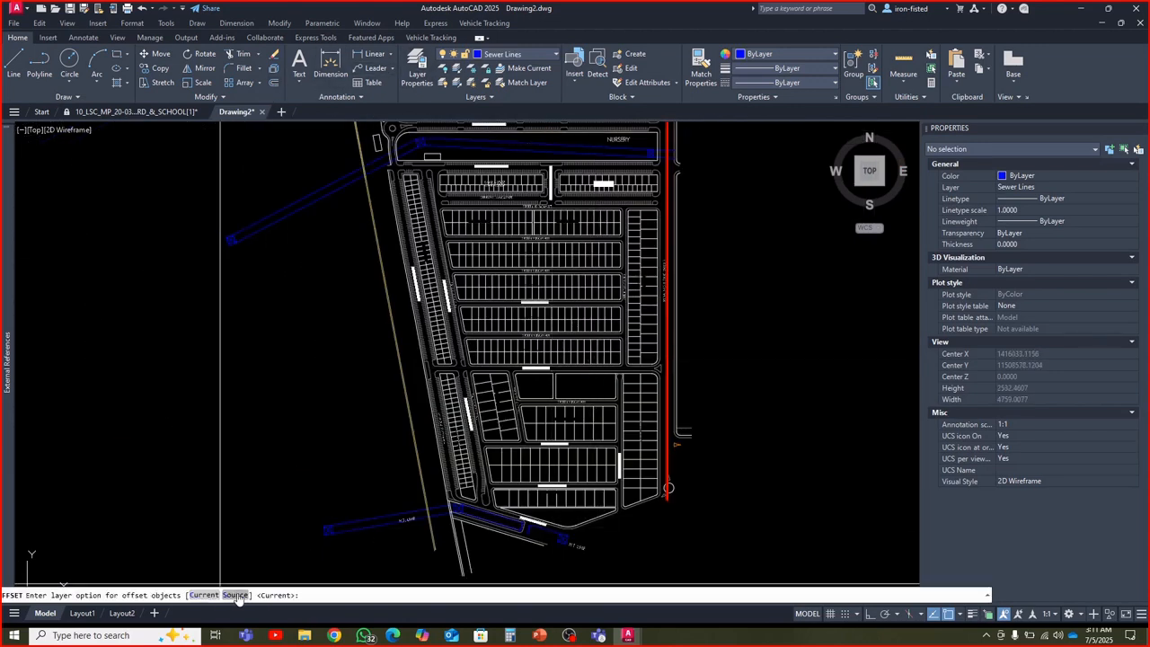
left_click(206, 594)
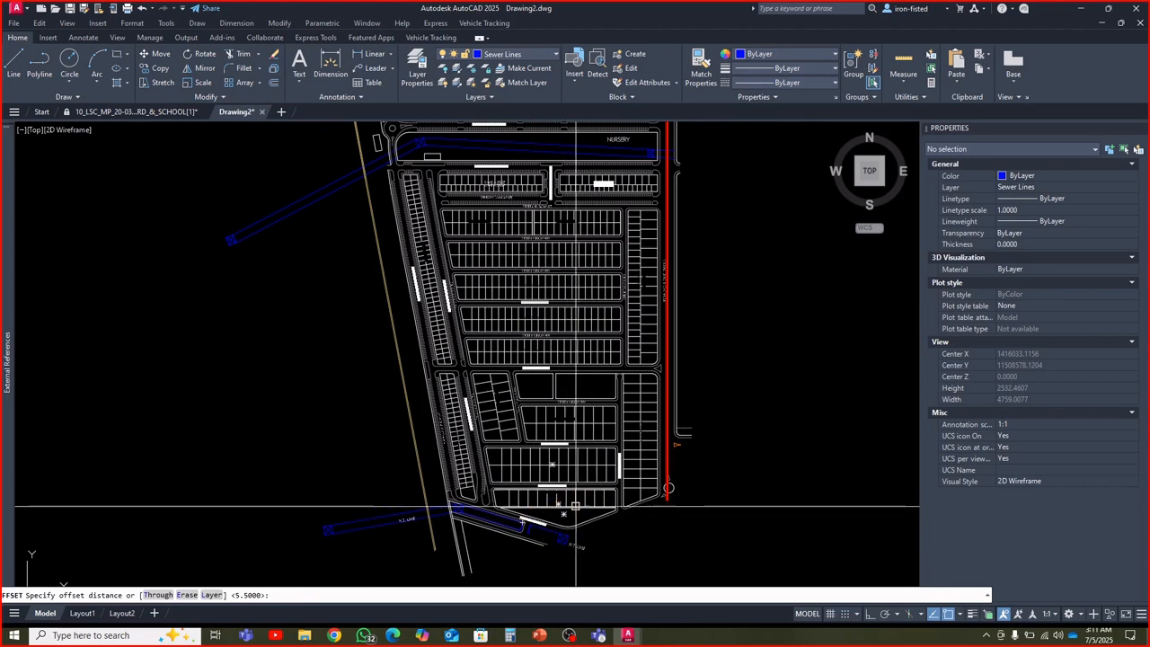
scroll(582, 518, "up", 4)
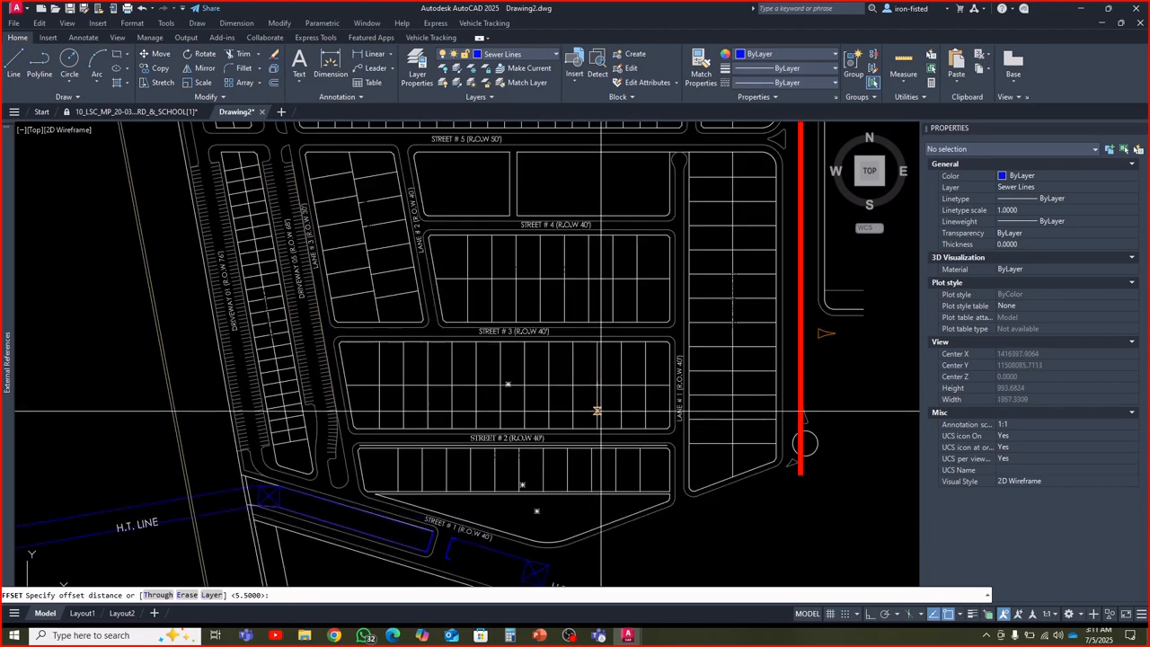
key("Return")
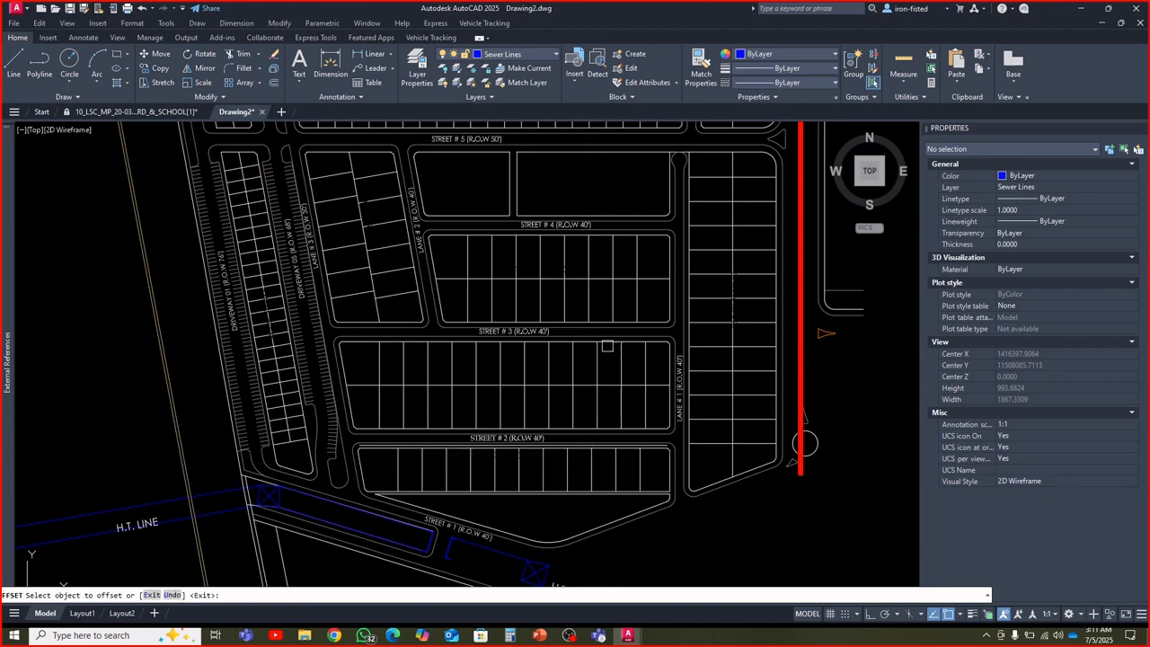
scroll(598, 340, "up", 4)
mouse_move(598, 340)
middle_mouse_down()
mouse_move(567, 418)
mouse_move(574, 376)
mouse_move(568, 419)
middle_mouse_up()
scroll(567, 418, "down", 6)
left_click(567, 448)
Offset the southern boundary line of the block between Street # 2 and Street # 3 by 5.5 toward Street # 2
scroll(558, 478, "up", 2)
middle_click_drag(558, 477, 560, 421)
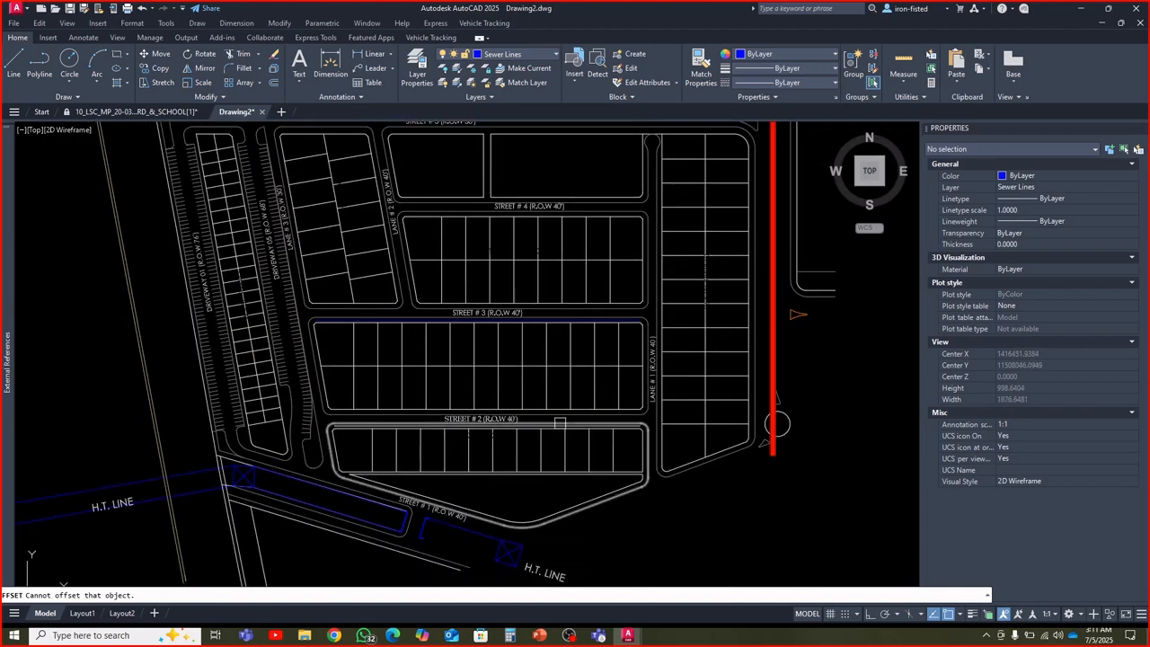
scroll(557, 429, "up", 4)
left_click(561, 377)
left_click(559, 438)
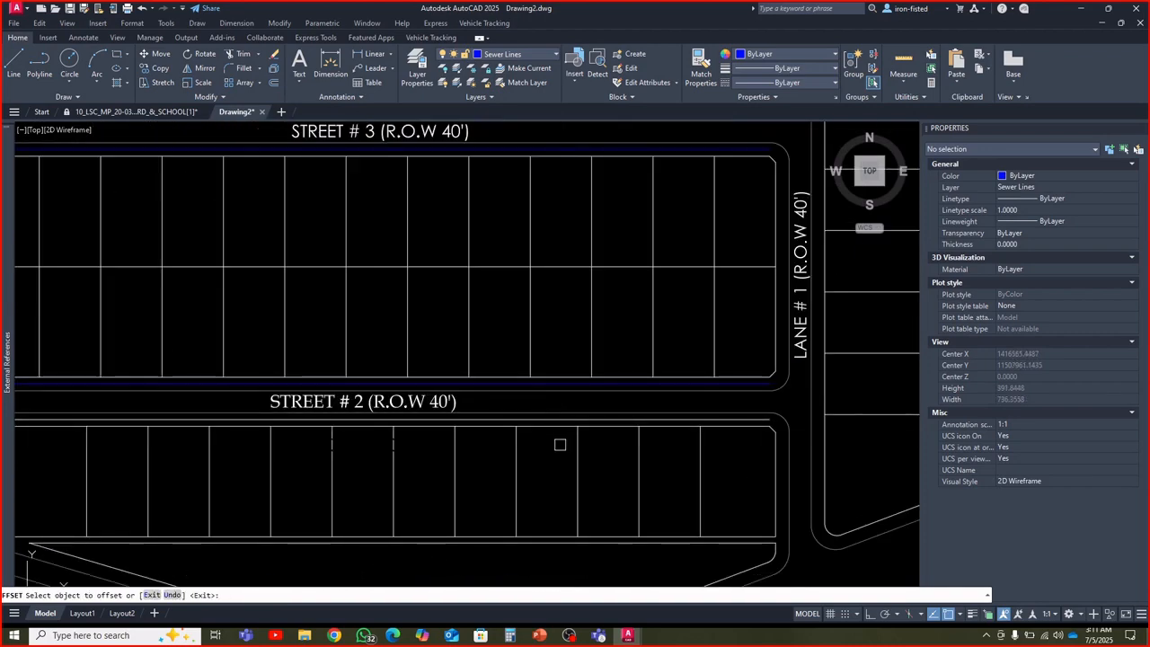
scroll(561, 452, "down", 2)
Offset the southern boundary line of the block north of Street # 3 by 5.5 toward Street # 3
middle_click_drag(577, 323, 531, 444)
scroll(513, 357, "up", 2)
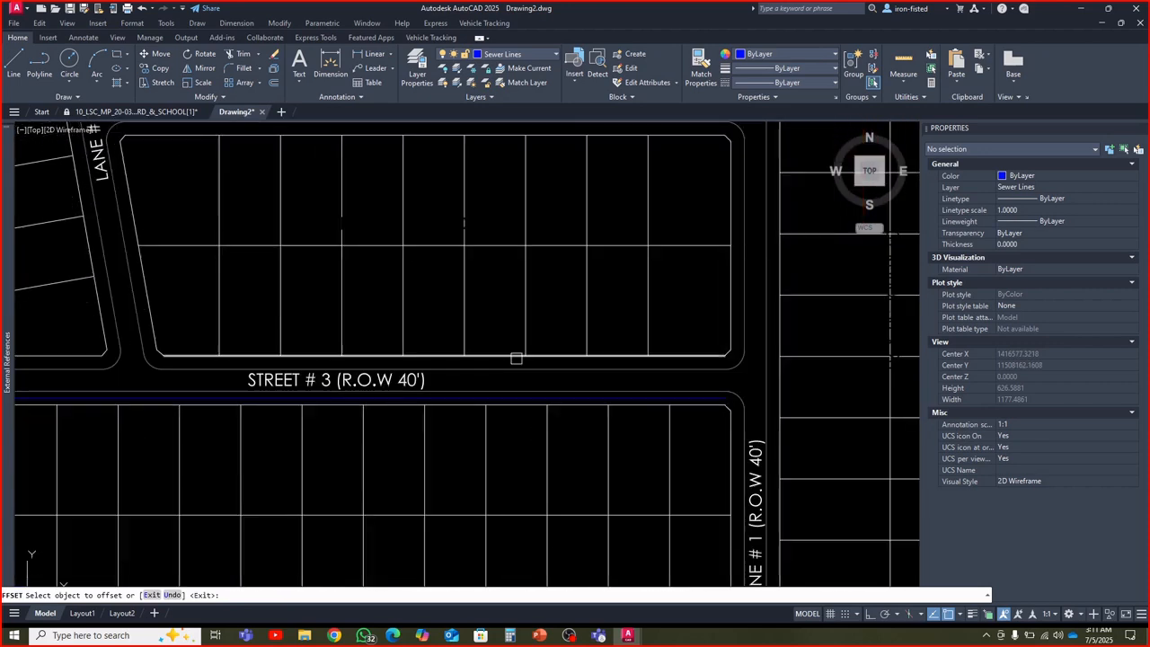
left_click(512, 357)
left_click(510, 390)
scroll(536, 440, "down", 4)
Offset the western boundary line of the long block east of Lane # 1 by 5.5 toward the lane
middle_click_drag(600, 412, 511, 418)
scroll(511, 419, "up", 5)
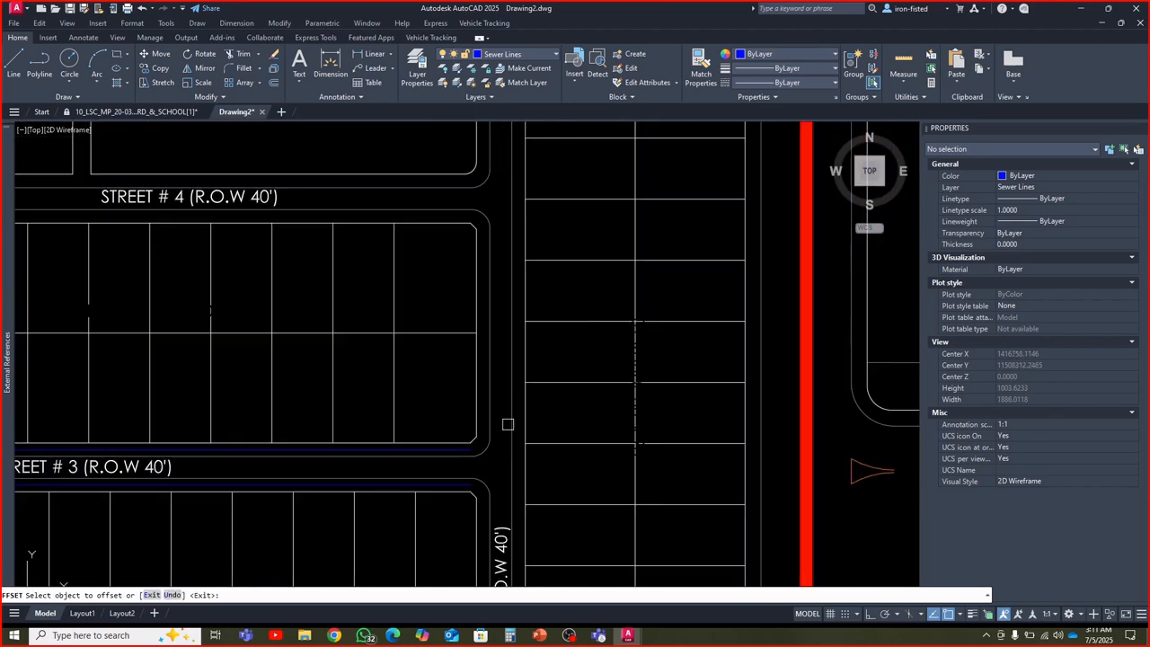
left_click(524, 417)
left_click(501, 426)
scroll(501, 427, "down", 5)
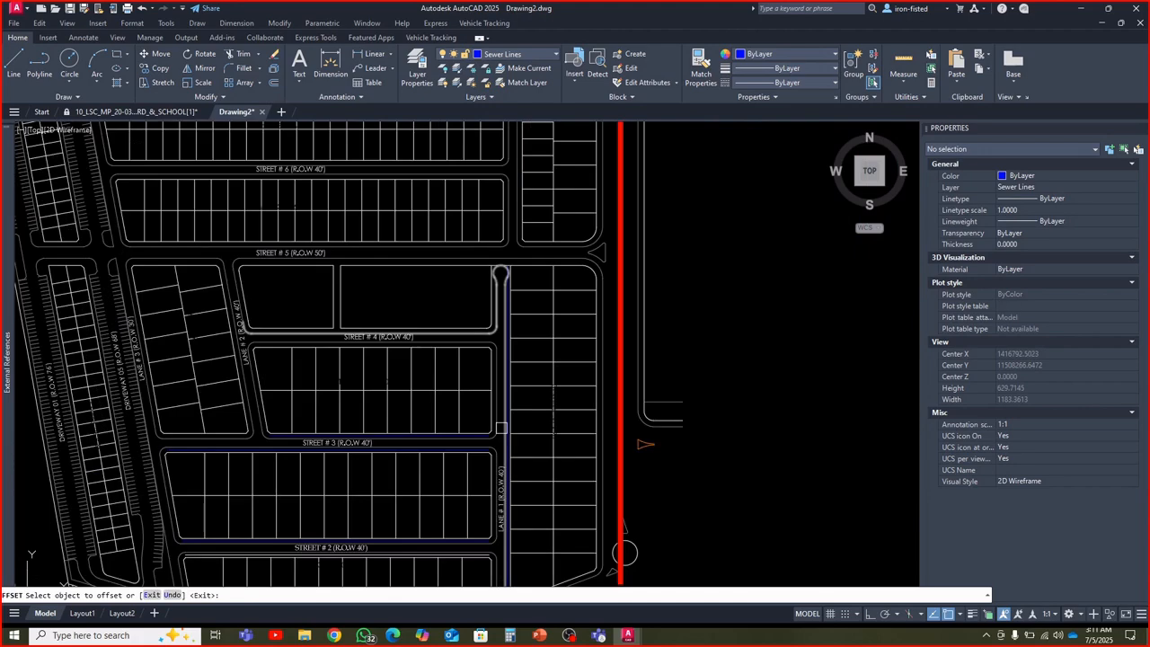
scroll(504, 430, "up", 5)
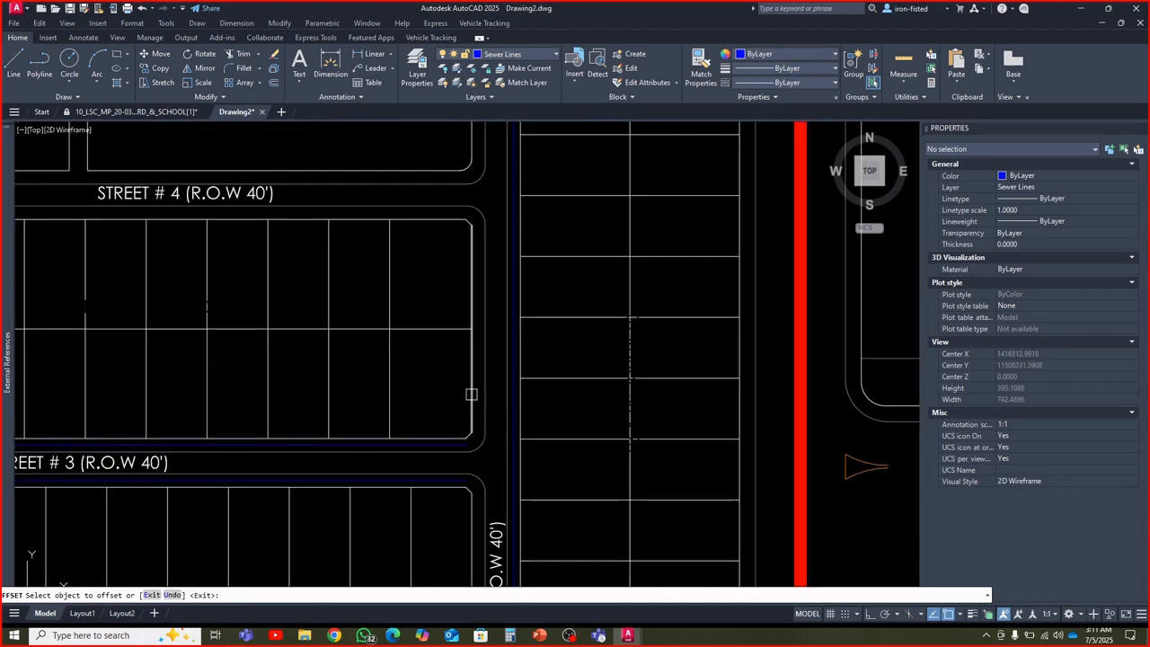
Offset both eastern boundary segments of the block between Lane # 3 and Lane # 2 by 5.5 toward Lane # 2
scroll(529, 423, "down", 5)
middle_click_drag(496, 417, 586, 459)
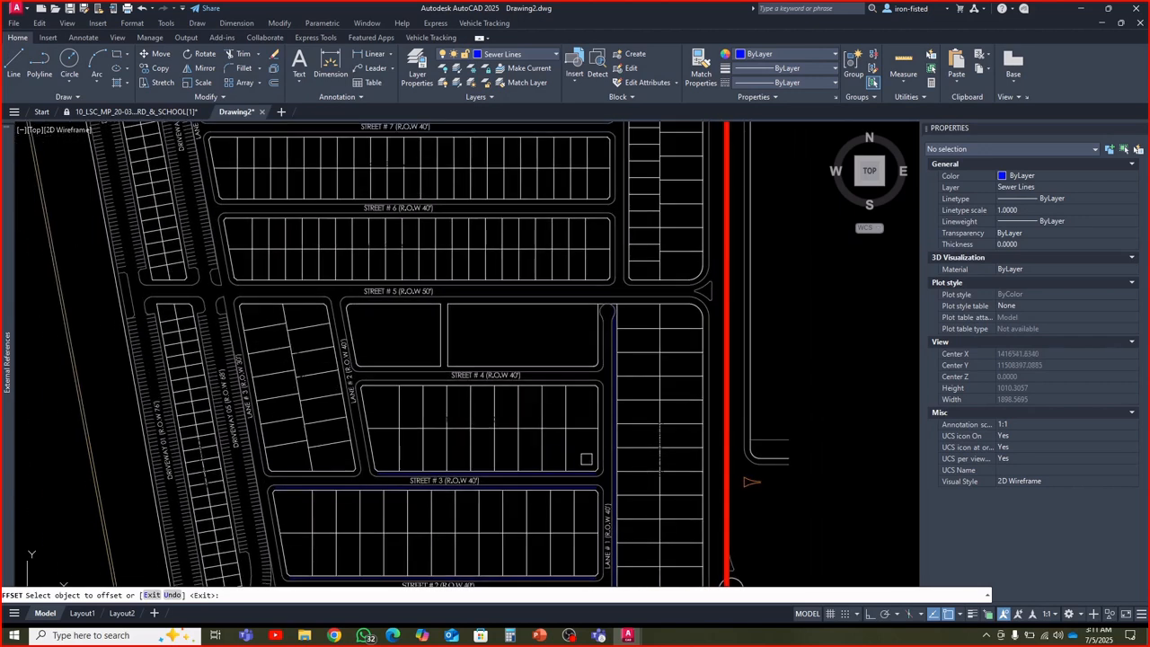
middle_click_drag(524, 435, 577, 457)
left_click(384, 468)
scroll(399, 463, "up", 3)
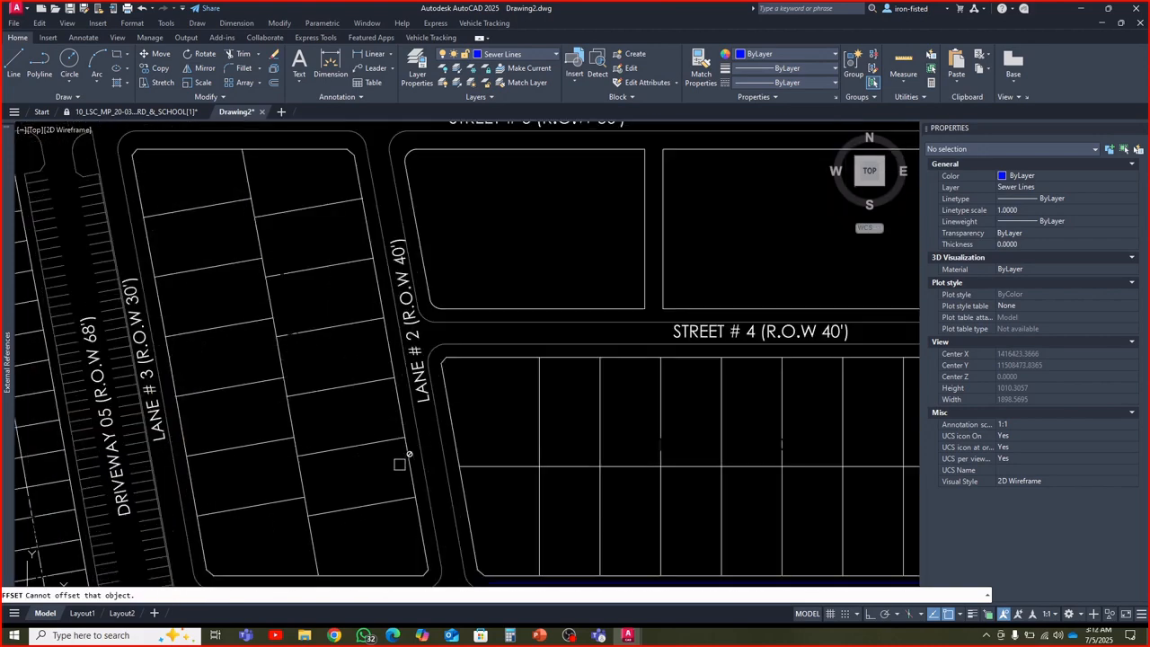
left_click(405, 466)
left_click(535, 469)
middle_click_drag(395, 315, 406, 464)
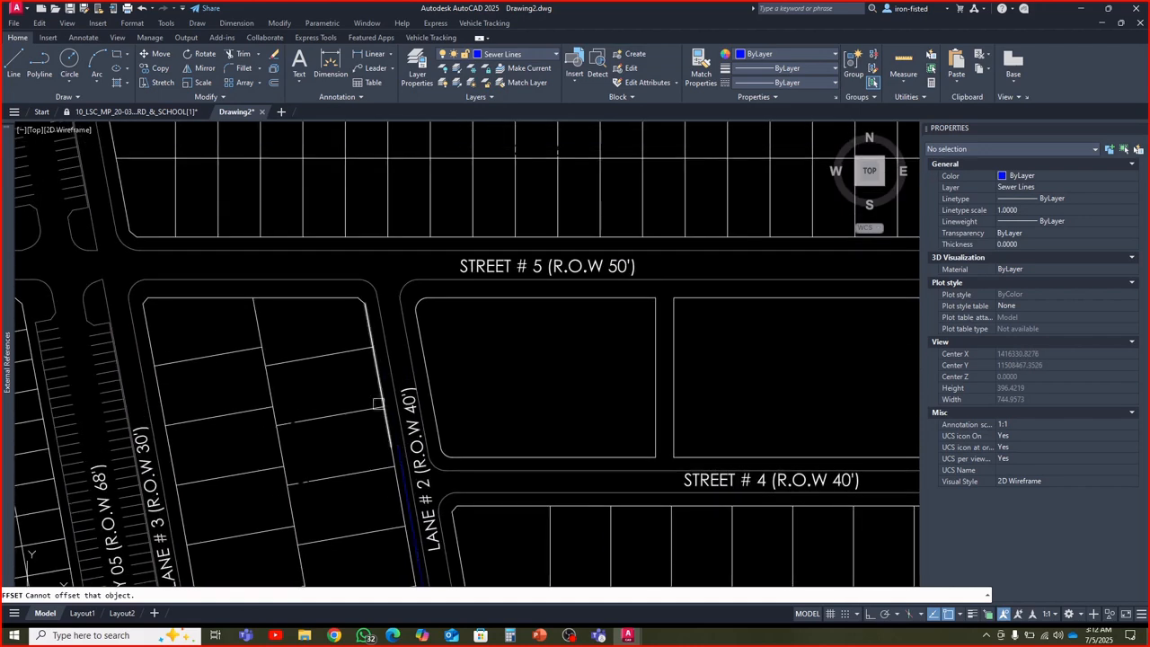
left_click(376, 386)
left_click(450, 393)
scroll(456, 427, "down", 2)
Offset the closed plot boundary between Street # 4 and Street # 5 outward by 5.5, along with the block lines facing Street # 5
middle_click_drag(608, 412, 450, 446)
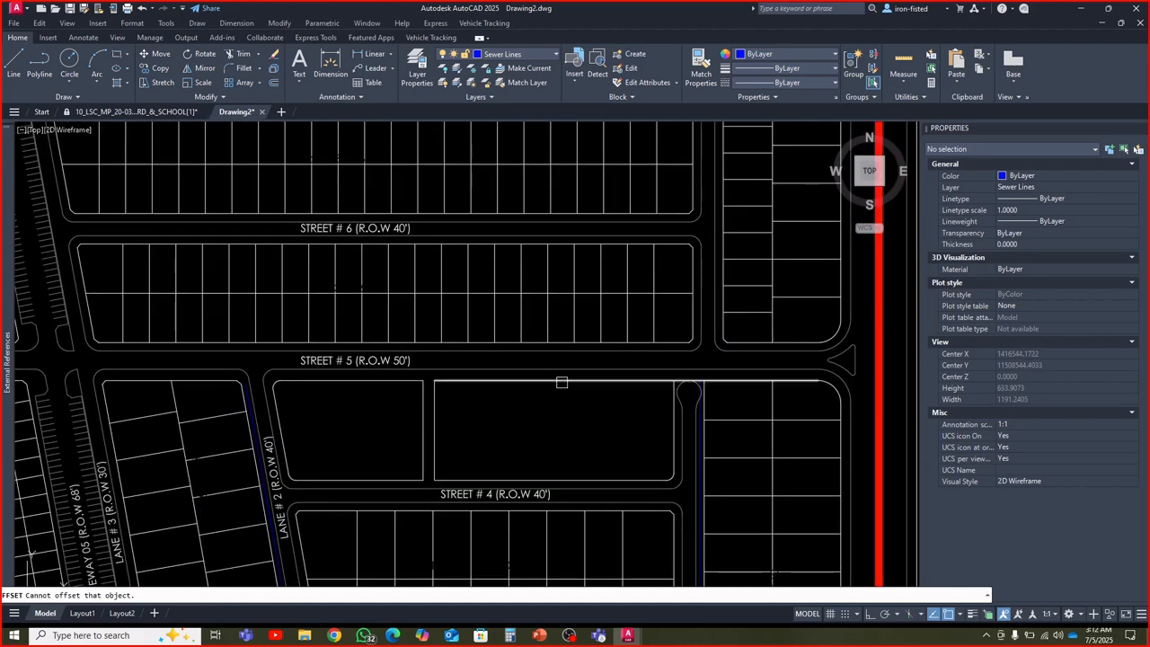
left_click(381, 384)
left_click(379, 355)
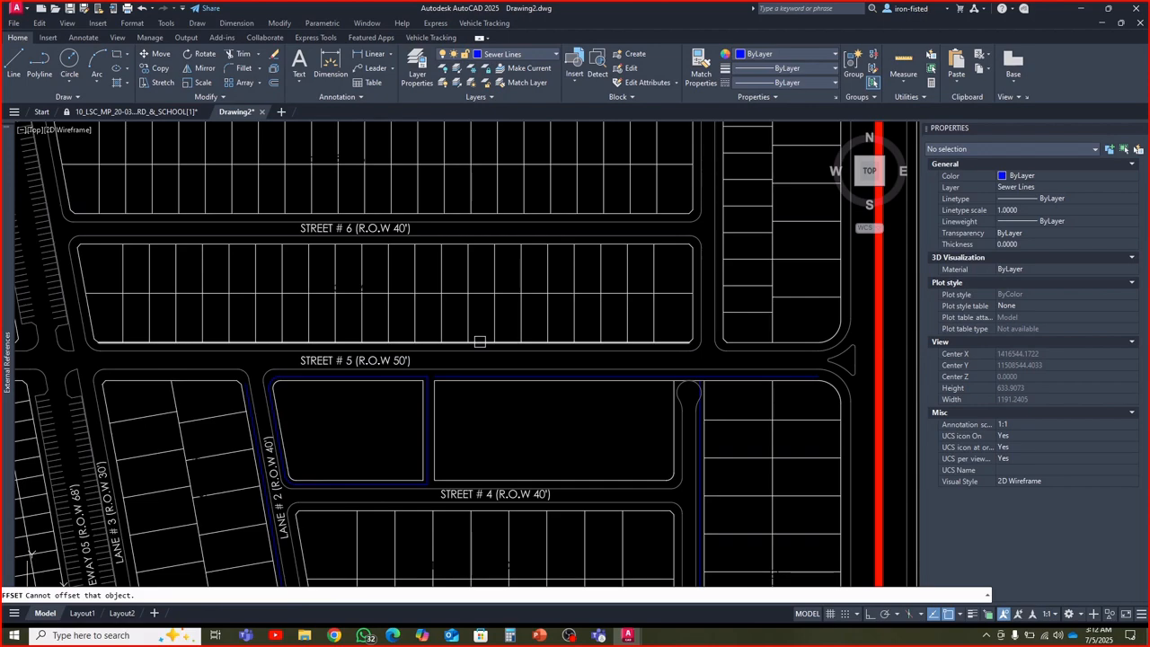
scroll(480, 341, "down", 4)
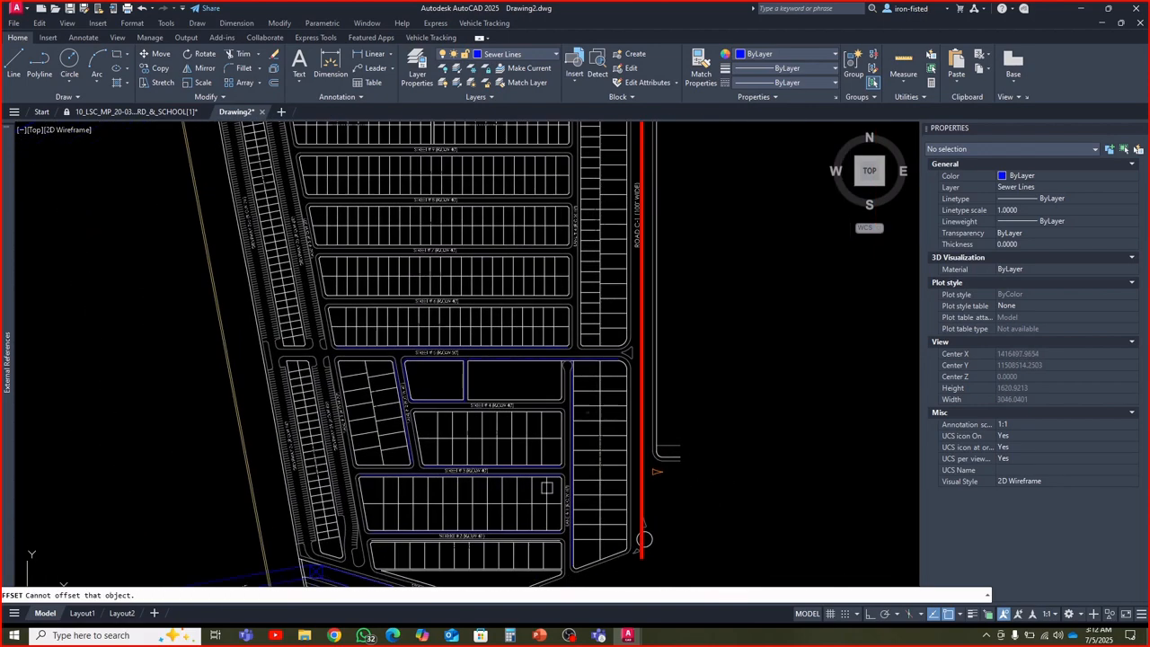
Offset both western boundary segments of the block between Lane # 3 and Lane # 2 by 5.5 toward Lane # 3
middle_click_drag(546, 487, 575, 362)
scroll(523, 477, "up", 2)
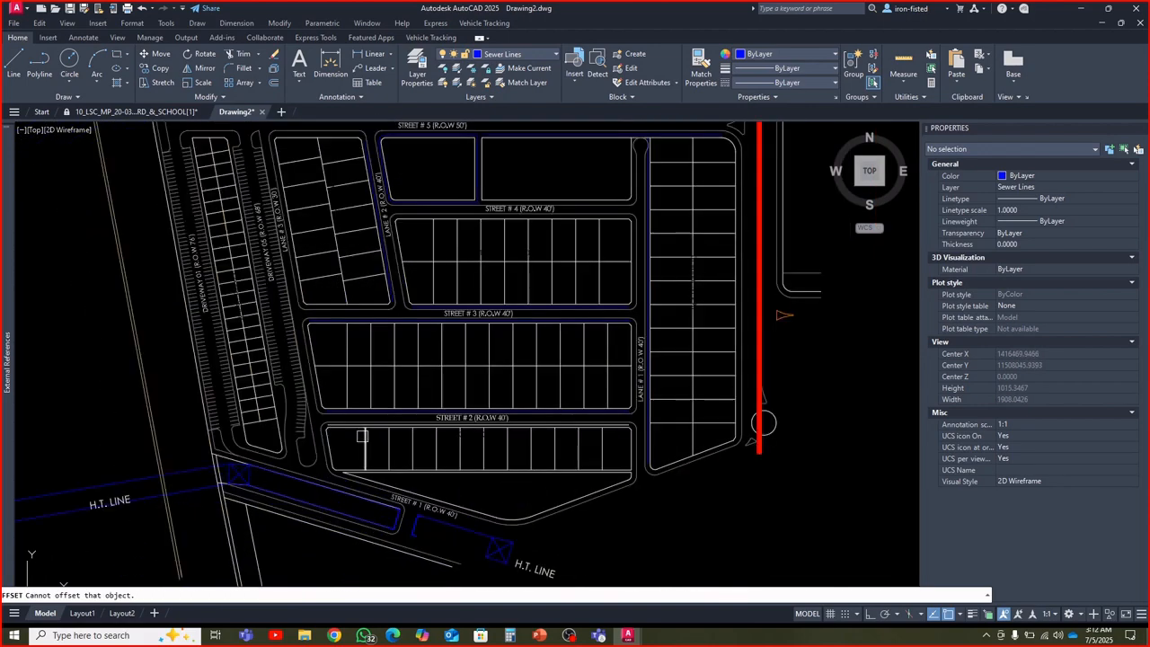
scroll(411, 434, "up", 4)
left_click(410, 434)
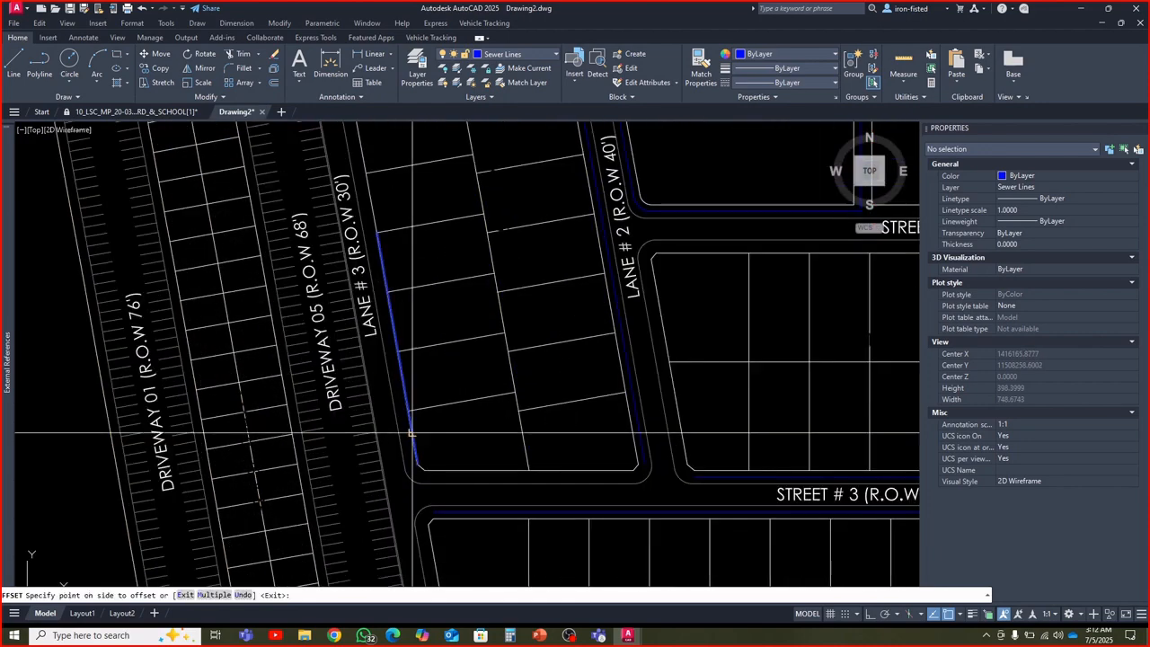
middle_click_drag(362, 252, 411, 404)
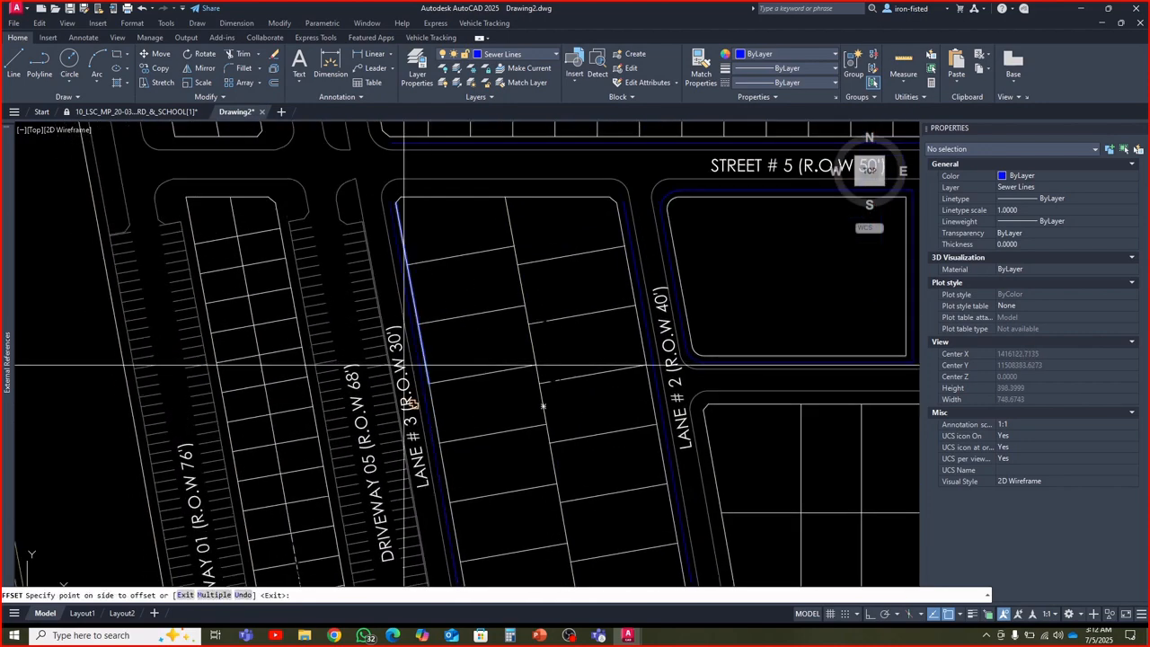
left_click(404, 365)
Offset the western boundary lines of the block between Street # 3 and Street # 2 and the block south of Street # 2 outward by 5.5
scroll(444, 341, "down", 4)
middle_click_drag(471, 495, 471, 420)
scroll(472, 419, "up", 4)
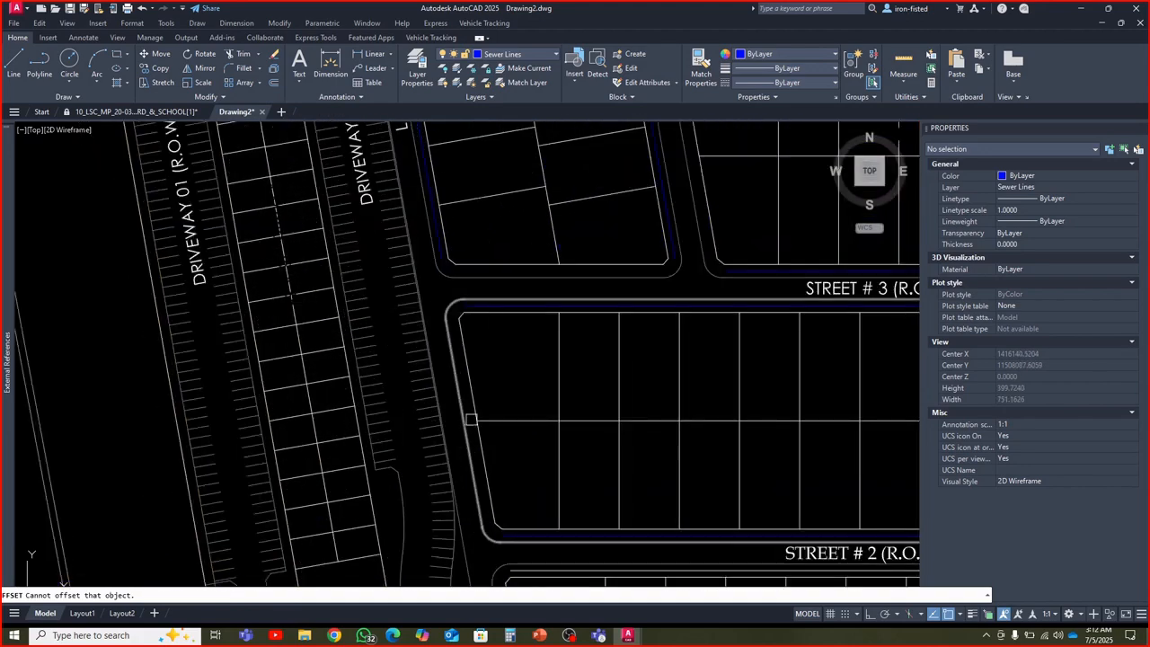
scroll(493, 372, "down", 4)
scroll(501, 480, "up", 4)
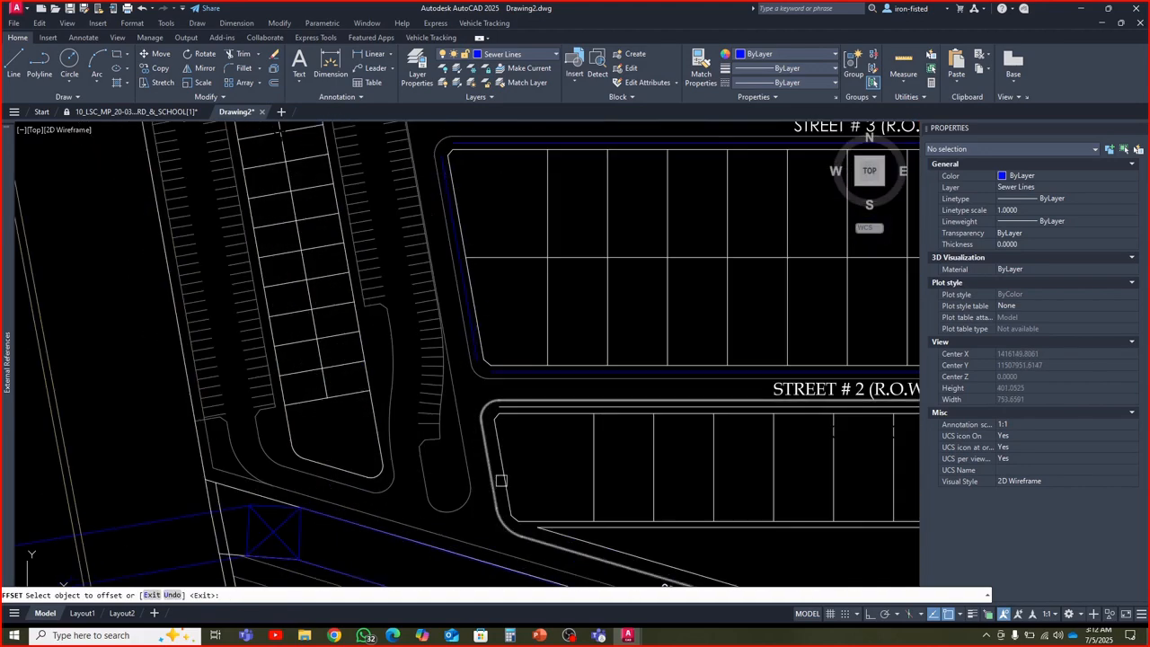
left_click(506, 479)
left_click(486, 473)
Offset the block boundary south of Street # 4 and the large plot's boundary north of it by 5.5 toward Street # 4
scroll(461, 478, "down", 4)
middle_click_drag(570, 485, 442, 474)
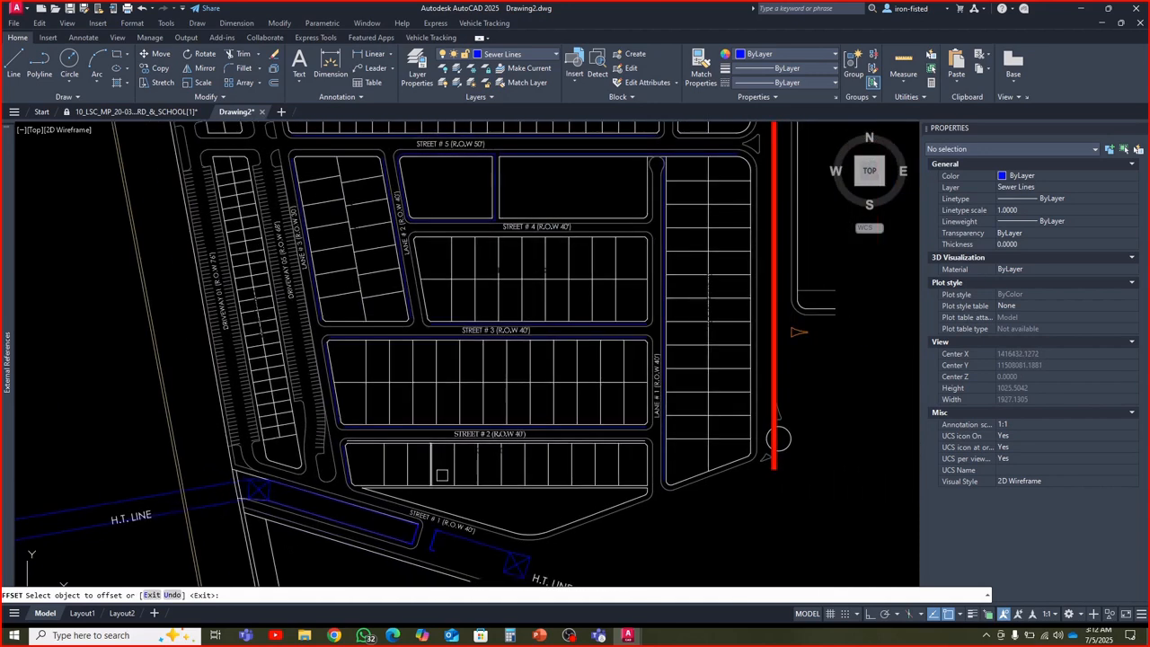
left_click(513, 461)
middle_click_drag(513, 461, 505, 519)
scroll(509, 500, "up", 5)
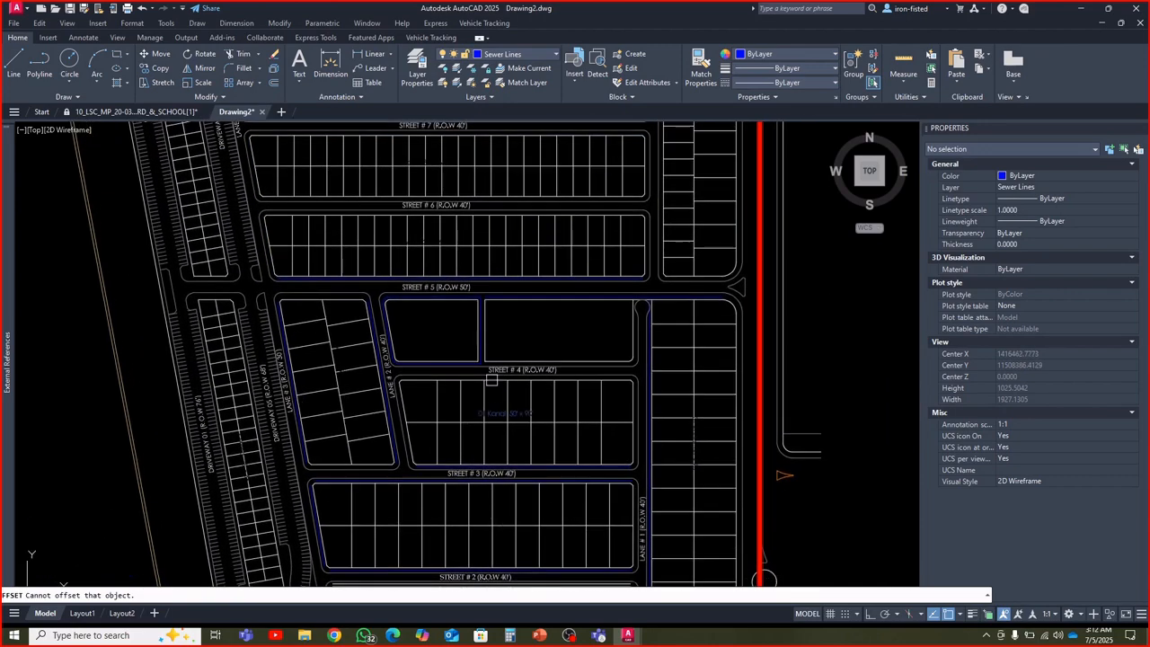
left_click(493, 456)
left_click(493, 416)
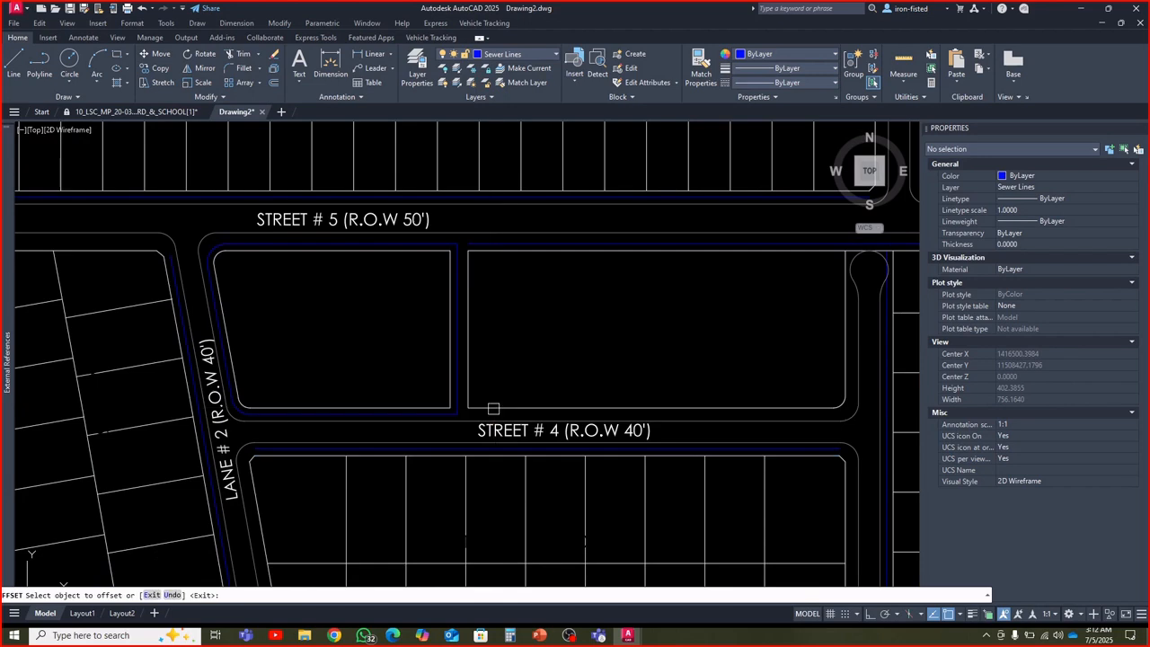
left_click(493, 420)
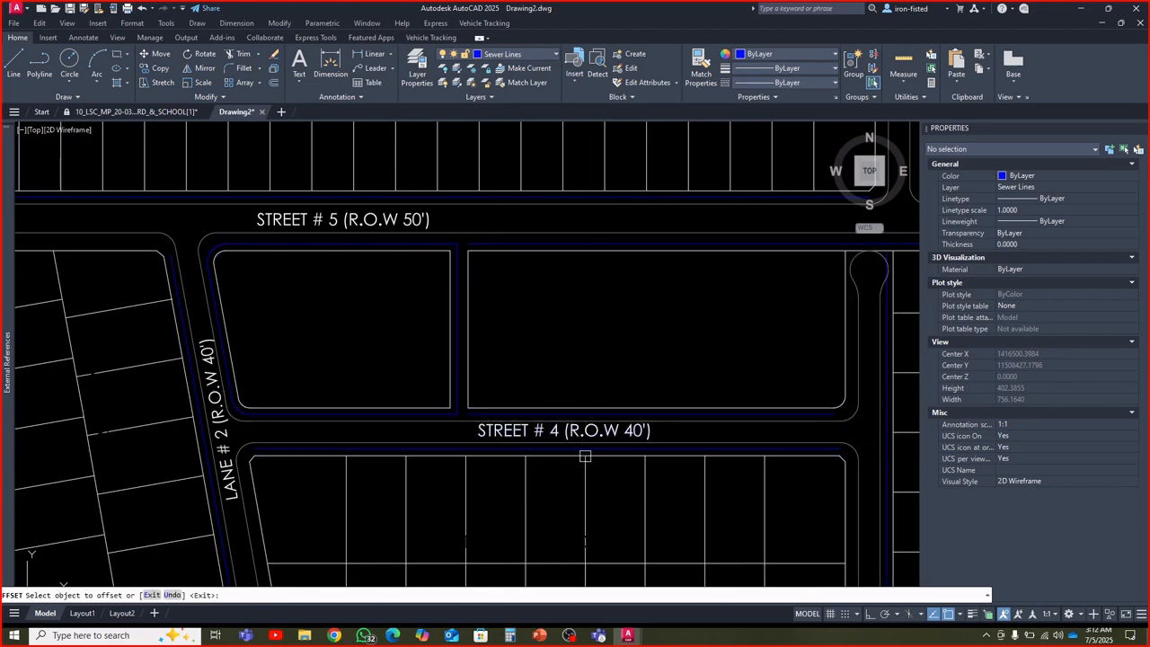
left_click(627, 429)
Offset the block boundary lines on both sides of Street # 6 by 5.5 toward the street
middle_click_drag(626, 429, 584, 459)
scroll(507, 449, "down", 4)
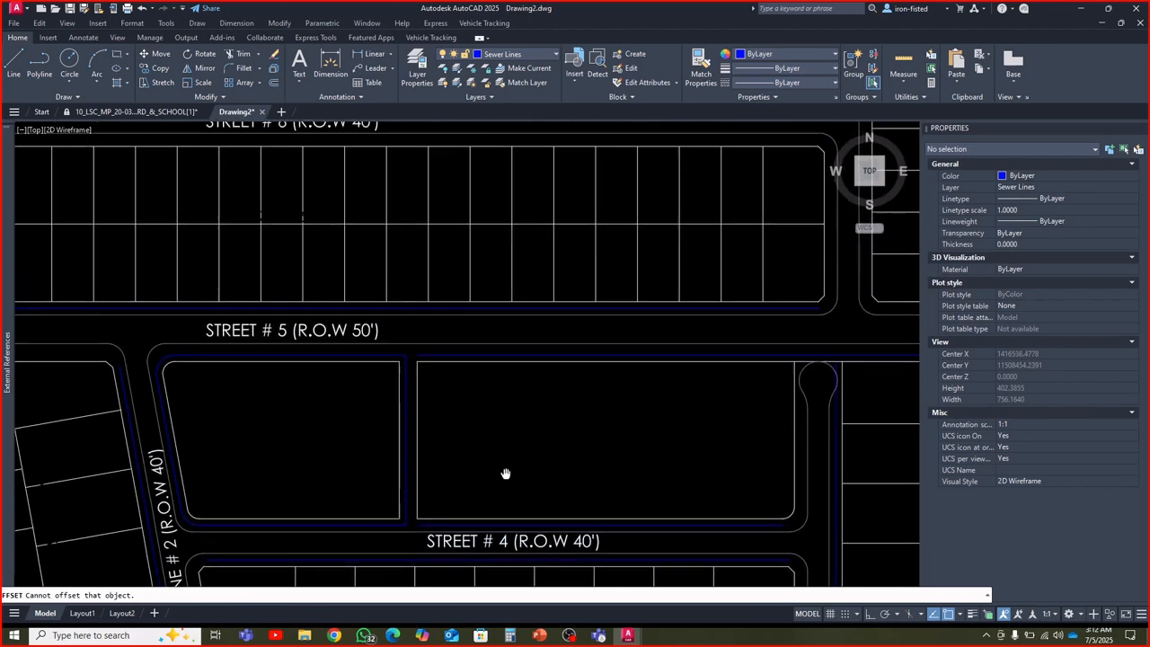
scroll(548, 424, "down", 2)
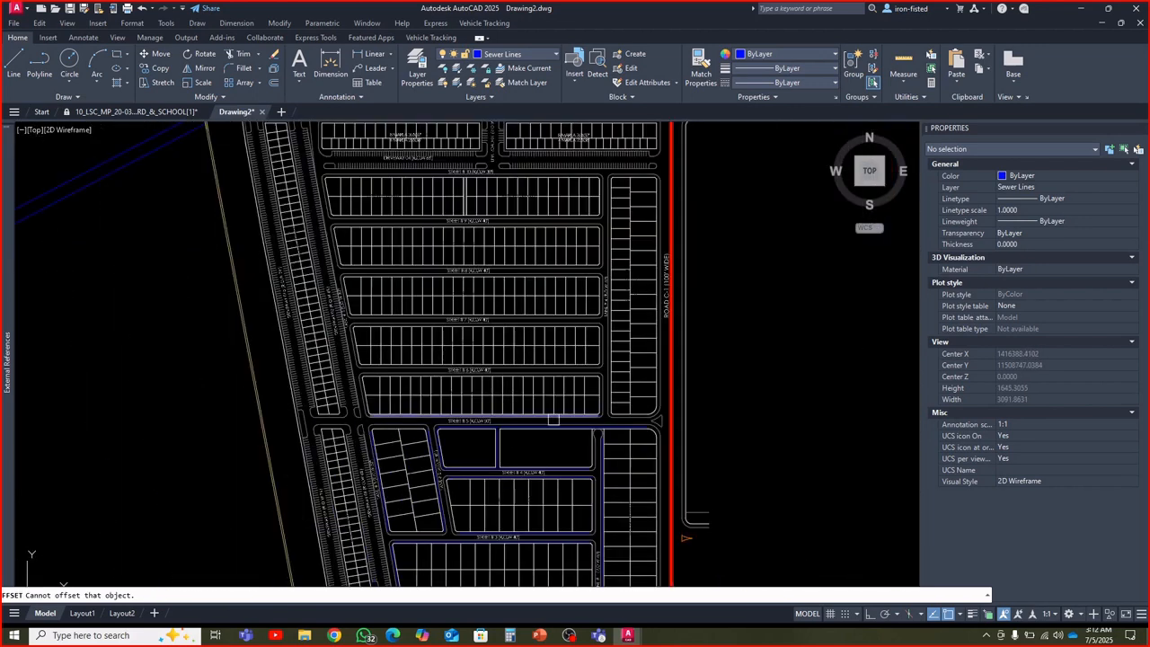
scroll(551, 388, "up", 4)
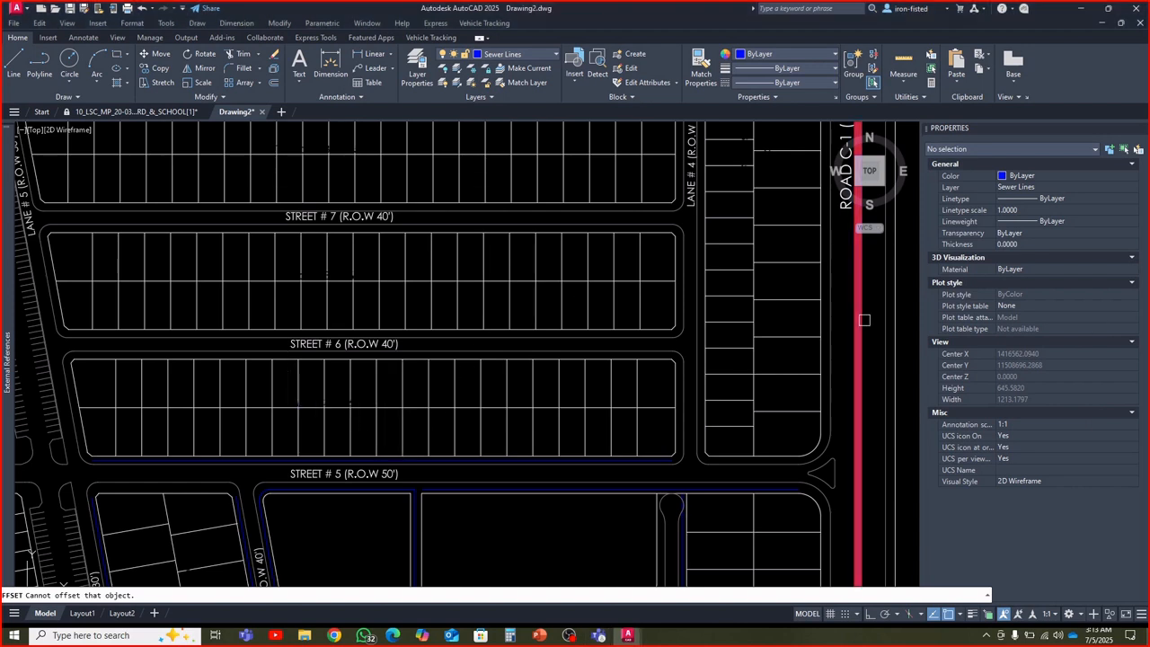
left_click(469, 359)
left_click(472, 321)
scroll(482, 362, "up", 3)
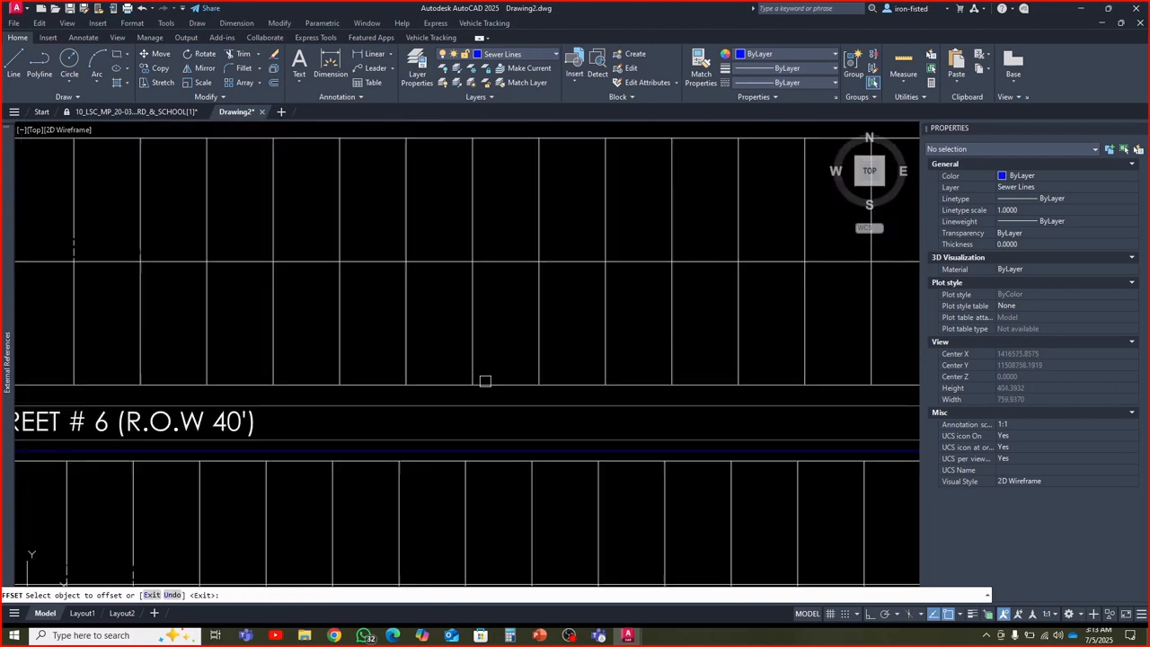
left_click(503, 341)
Offset the block line south of Street # 7 by 5.5 toward the street and the closed boundary between Street # 7 and Street # 8 outward
scroll(510, 288, "down", 5)
scroll(510, 288, "up", 4)
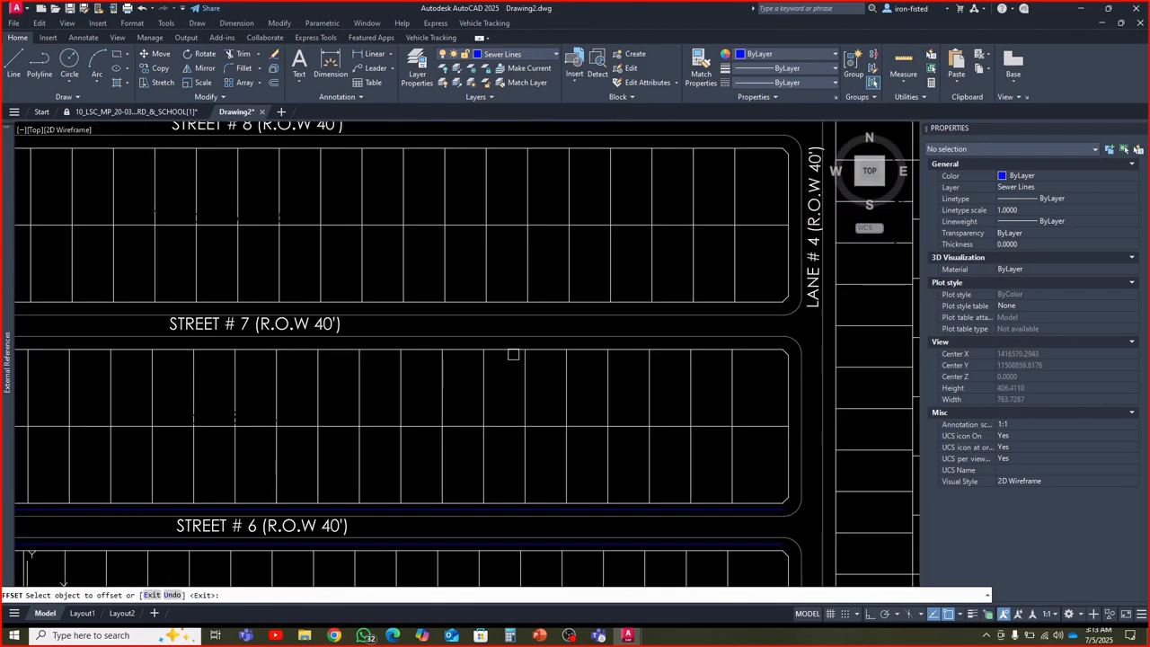
scroll(508, 309, "up", 1)
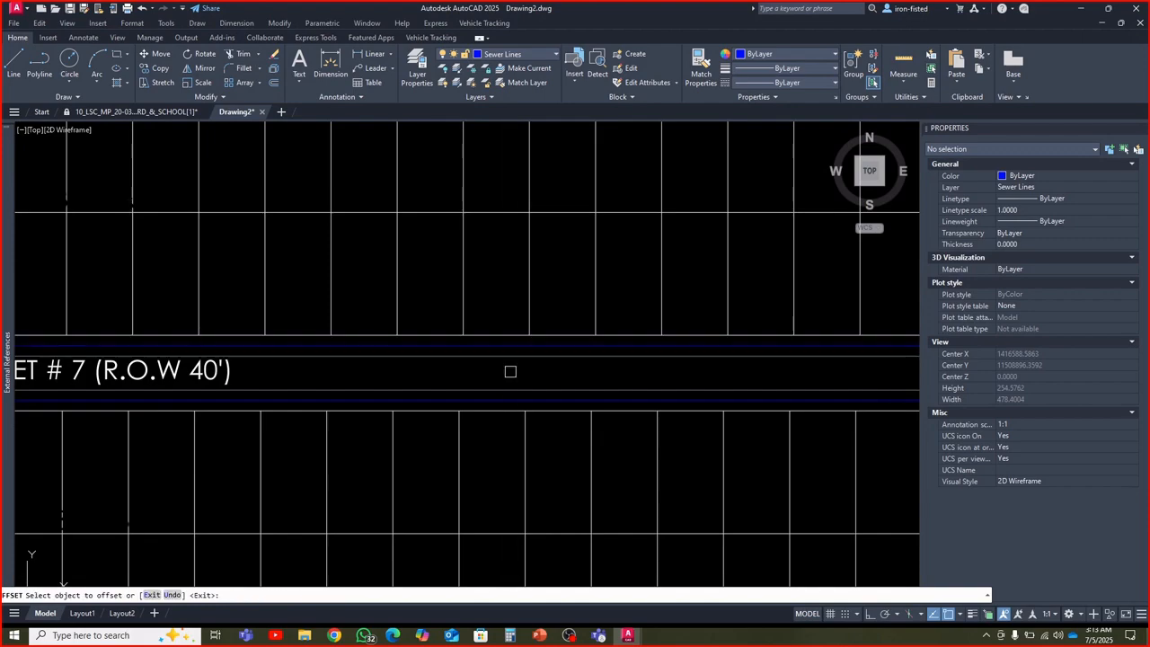
End the offsetting and explode the closed sewer polyline around the block between Street # 7 and Street # 8
scroll(507, 360, "down", 4)
middle_click_drag(504, 335, 490, 393)
key("Escape")
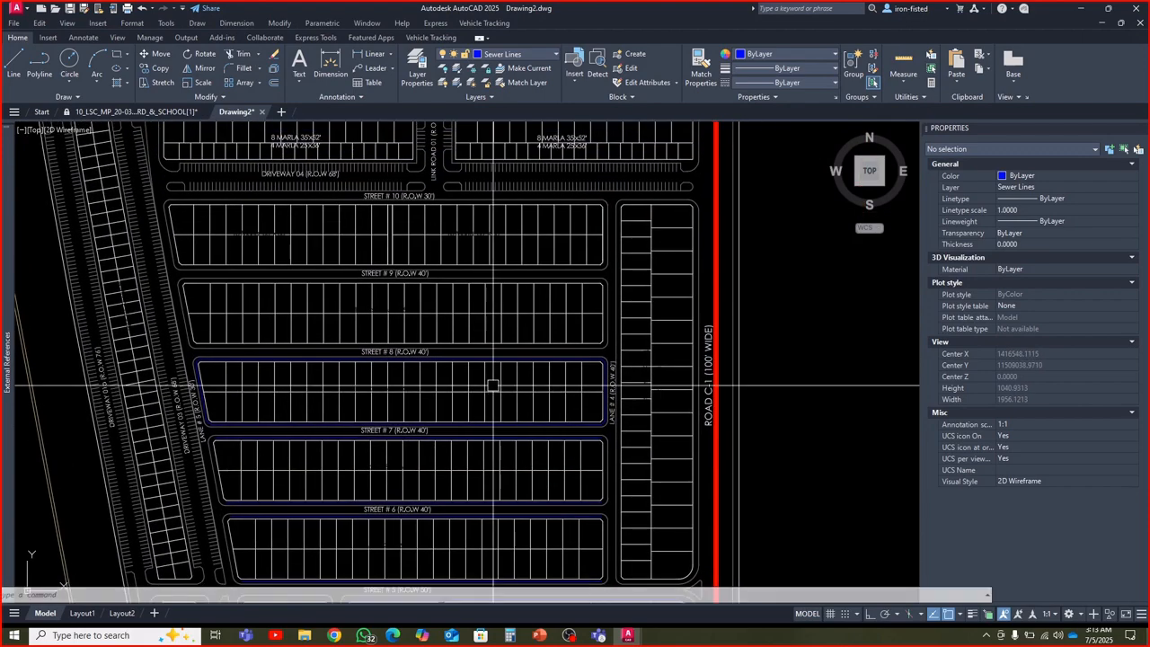
scroll(484, 361, "up", 5)
left_click(487, 368)
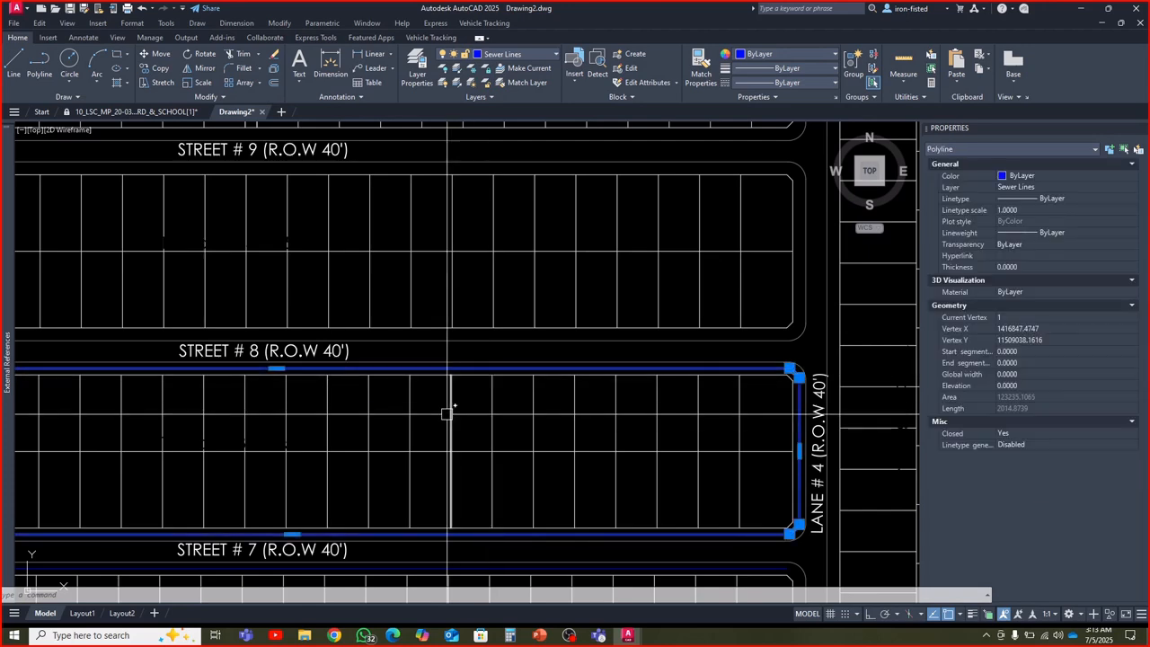
key("Escape")
Delete the eastern and western sewer segments and their corner pieces around the block between Street # 7 and Street # 8
scroll(528, 436, "up", 2)
middle_click_drag(675, 464, 509, 403)
scroll(509, 403, "down", 2)
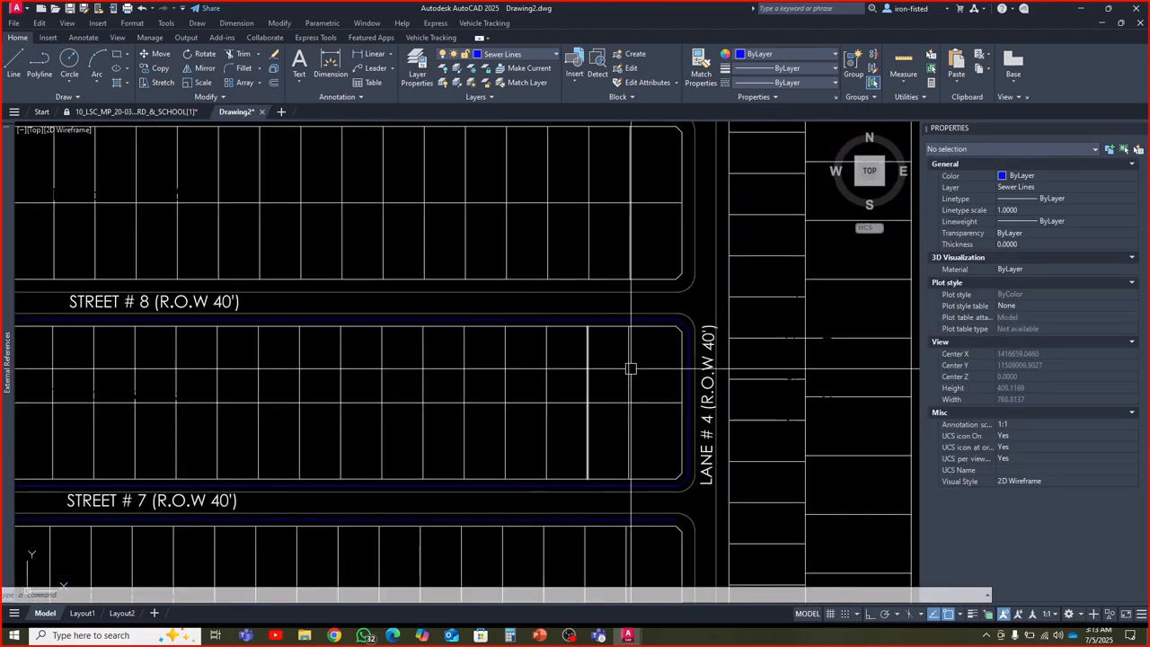
scroll(678, 340, "up", 2)
left_click(684, 312)
scroll(685, 313, "down", 4)
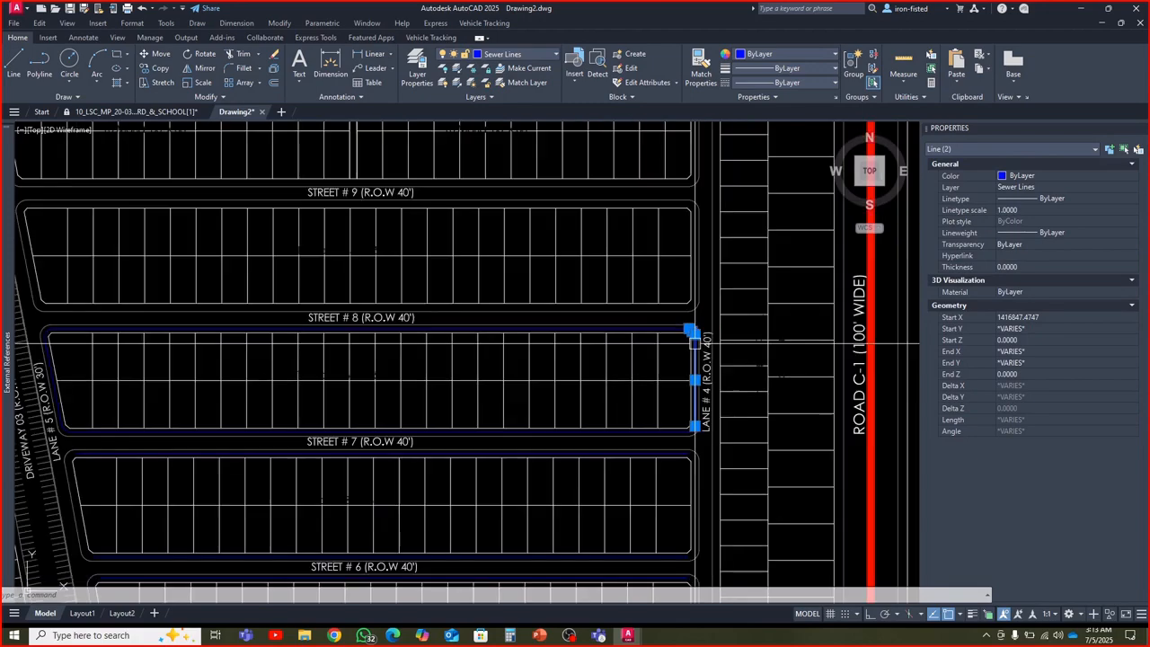
scroll(688, 431, "up", 6)
left_click(688, 453)
scroll(700, 436, "down", 5)
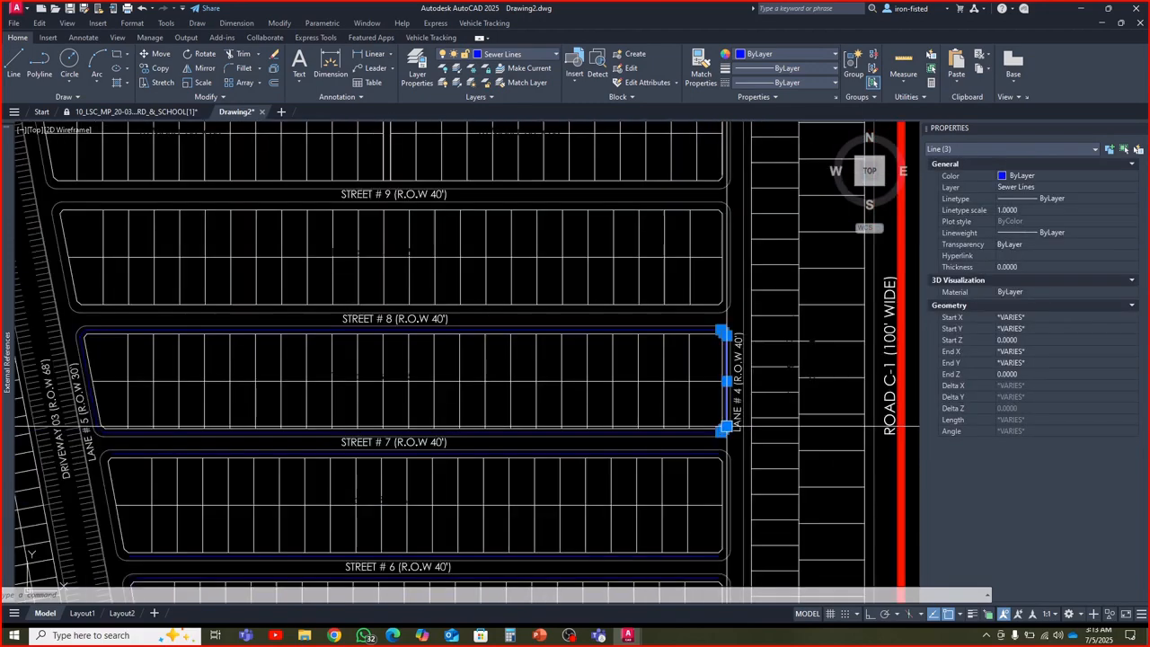
scroll(268, 332, "up", 2)
scroll(269, 331, "up", 3)
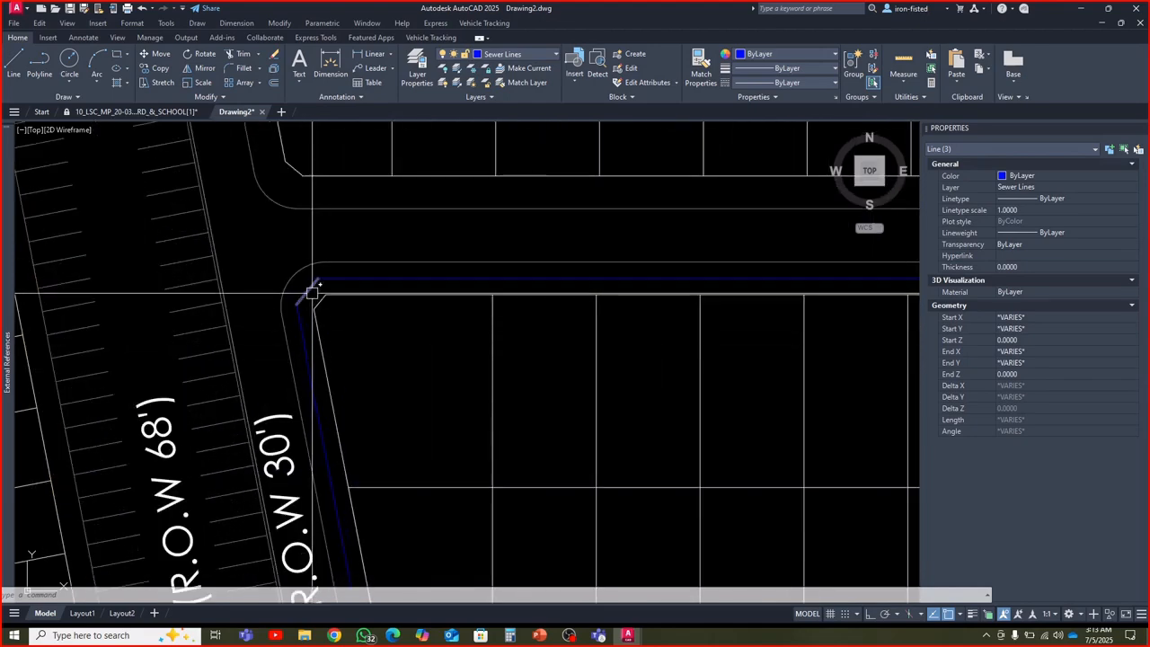
left_click(306, 339)
scroll(324, 341, "down", 4)
scroll(346, 423, "up", 5)
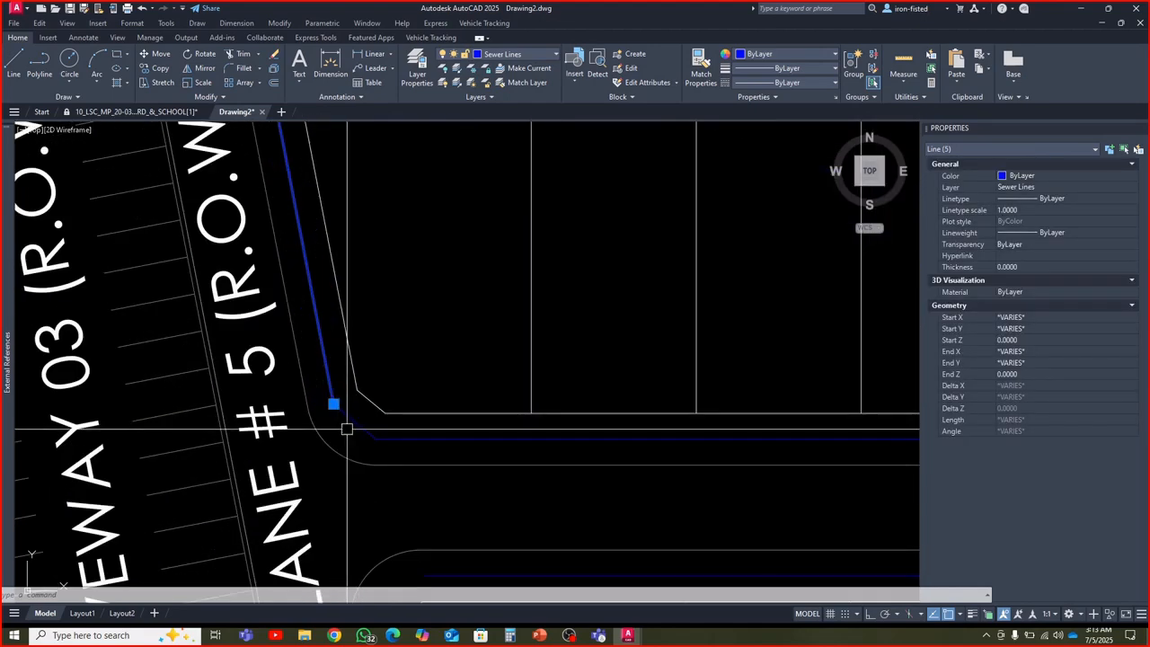
left_click(350, 430)
scroll(411, 388, "down", 3)
scroll(412, 388, "up", 3)
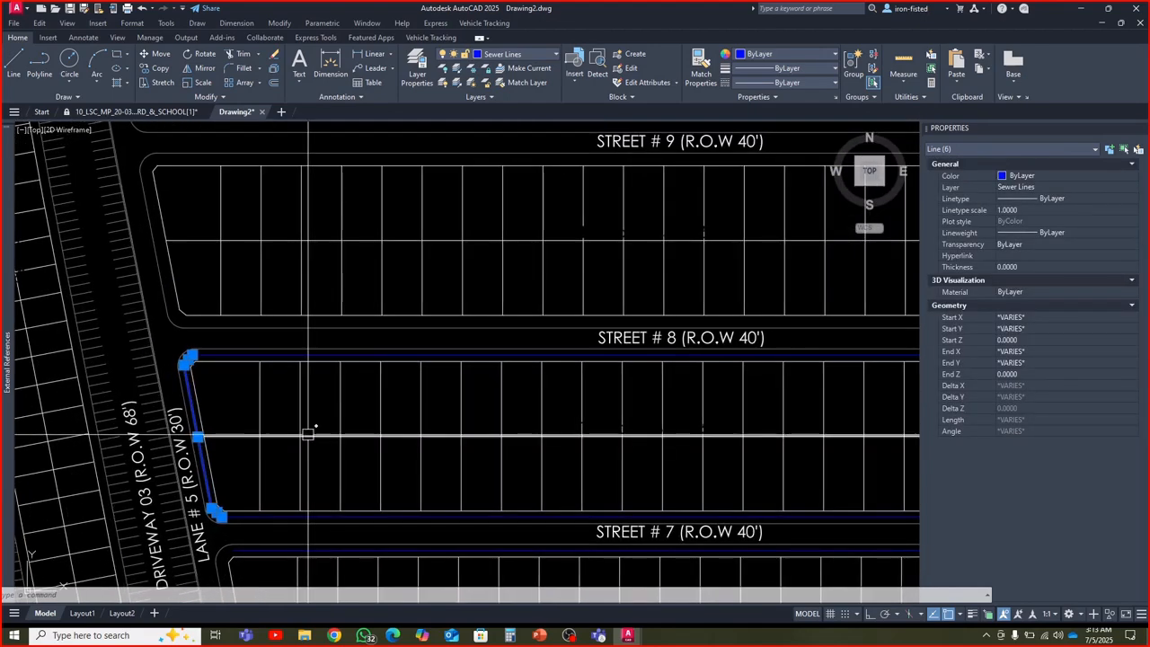
key("Escape")
Explode the closed P-PAV outlines around the two blocks between Street # 8 and Street # 10
scroll(308, 431, "down", 5)
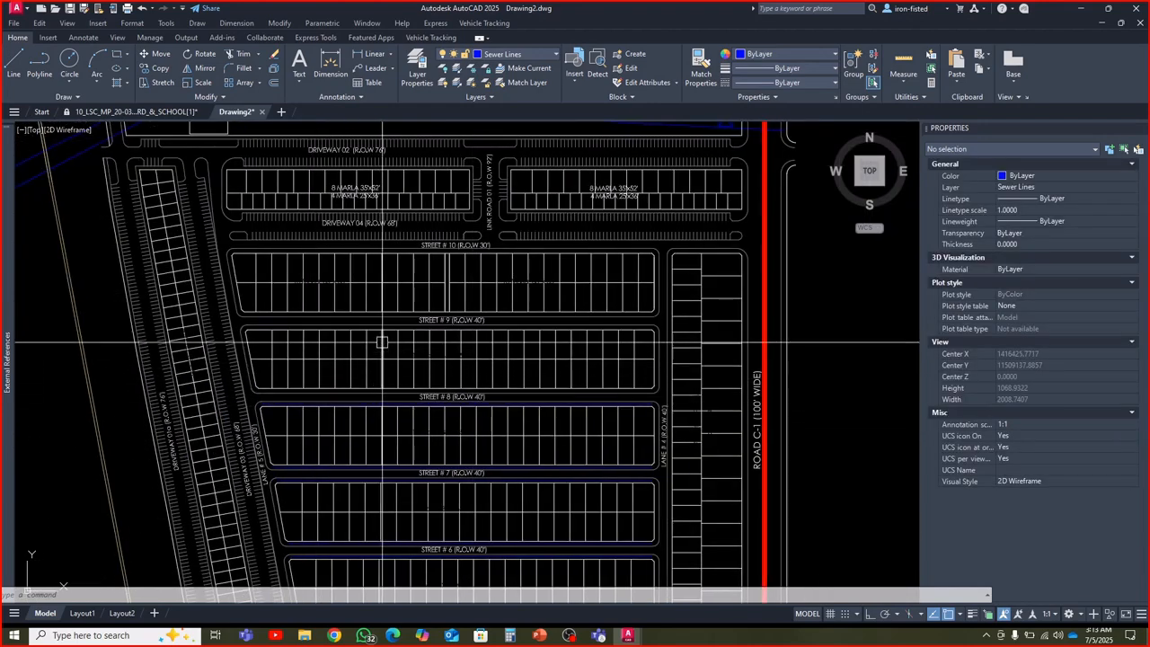
scroll(380, 338, "up", 4)
left_click(390, 319)
scroll(390, 320, "down", 4)
scroll(386, 279, "up", 4)
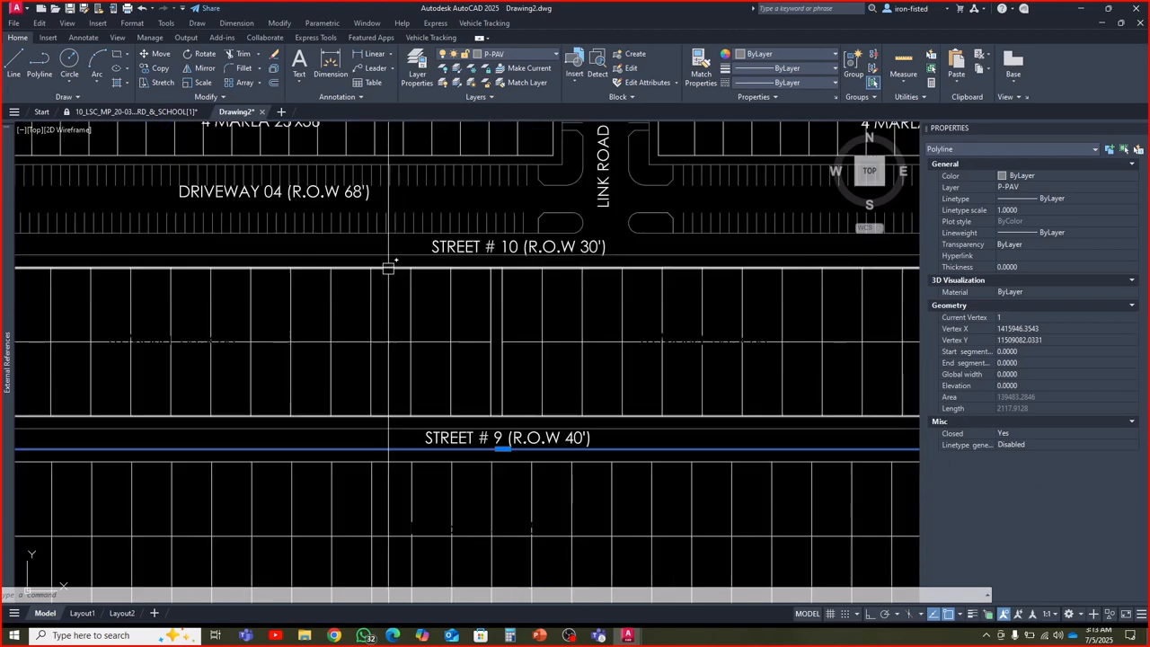
left_click(385, 257)
scroll(382, 323, "down", 3)
key("Escape")
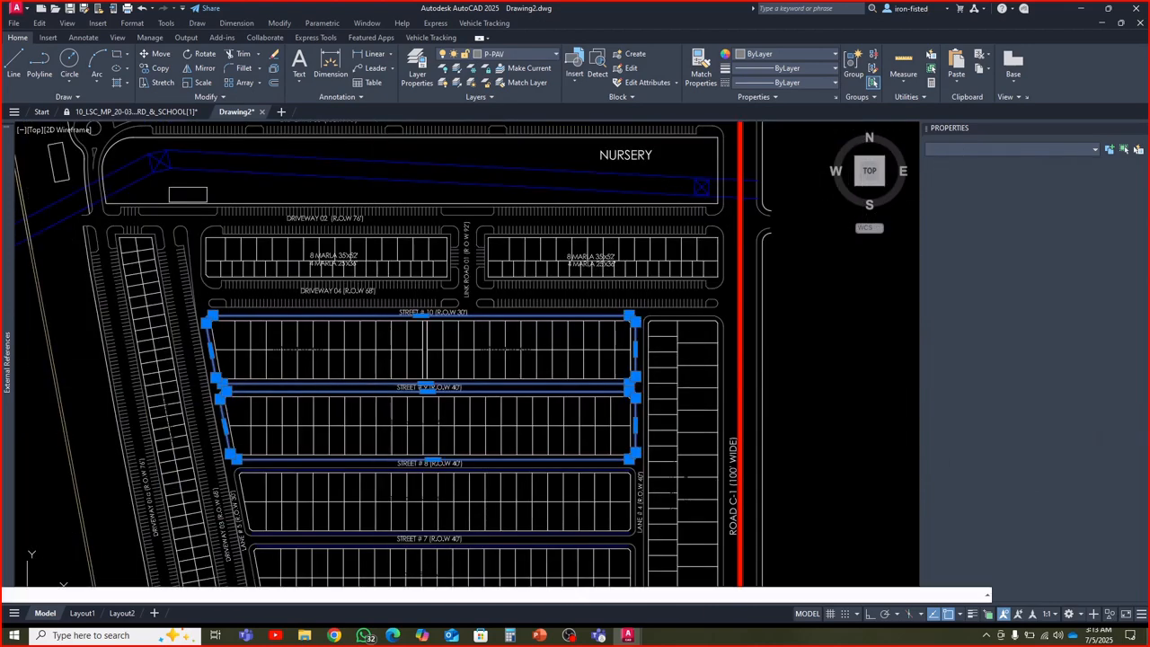
Offset the closed boundary of the block between Street # 9 and Street # 10 outward by 5.5, with offsets placed on the current layer
left_click(274, 82)
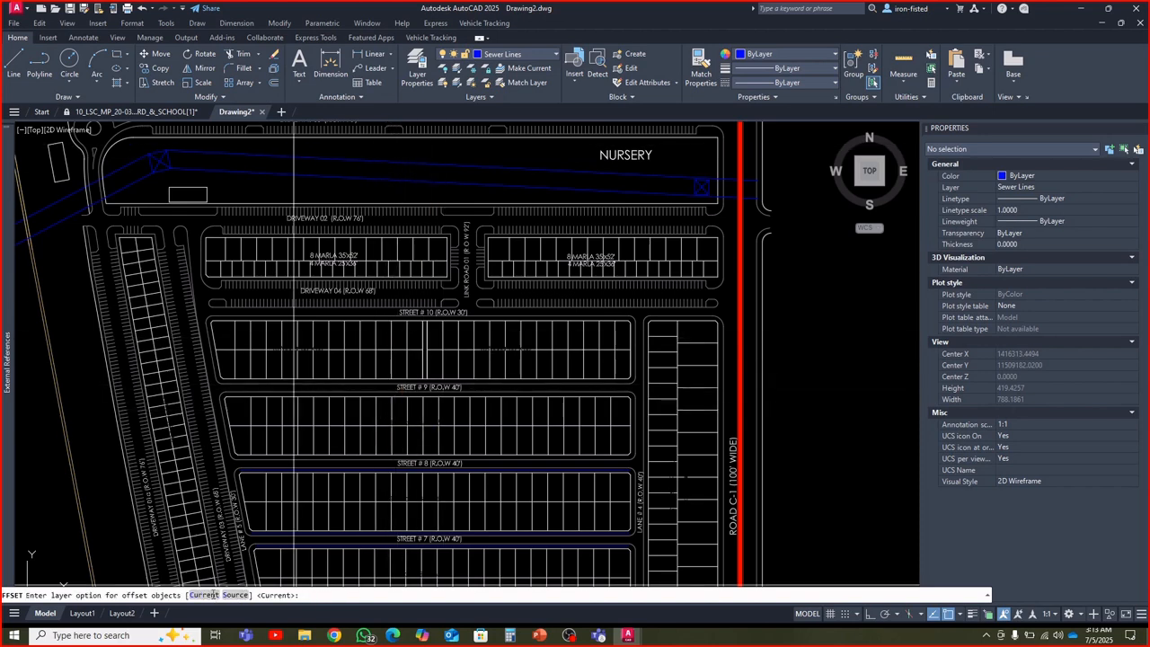
left_click(213, 594)
scroll(427, 357, "up", 5)
middle_click_drag(411, 283, 390, 377)
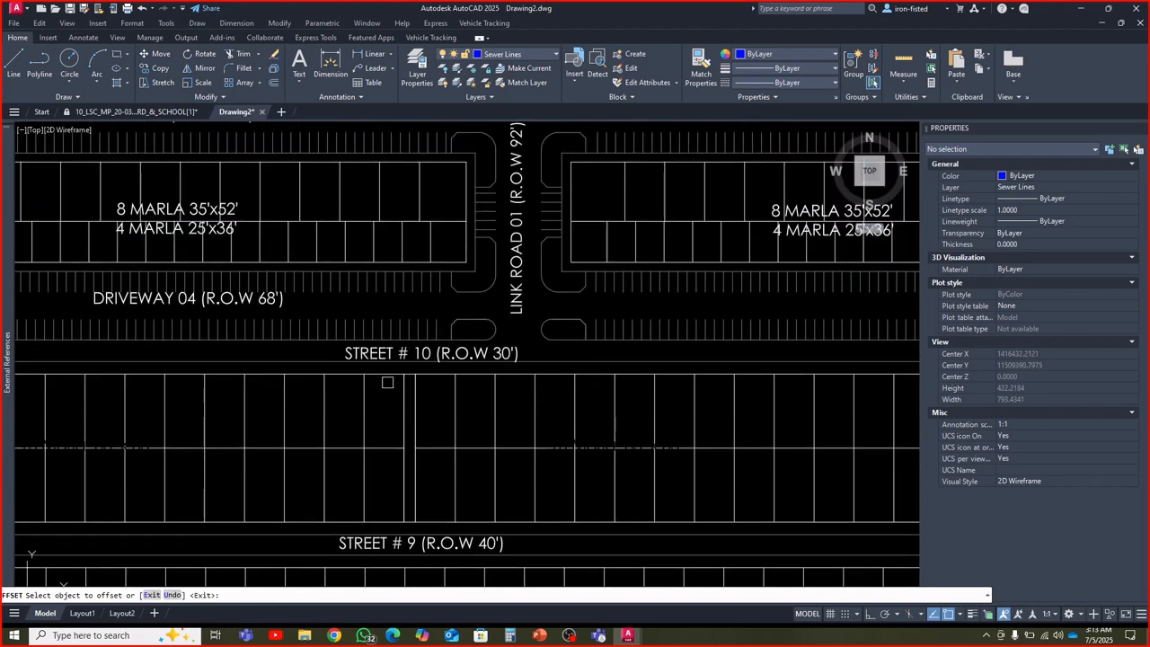
scroll(386, 370, "up", 3)
scroll(387, 345, "down", 4)
left_click(383, 483)
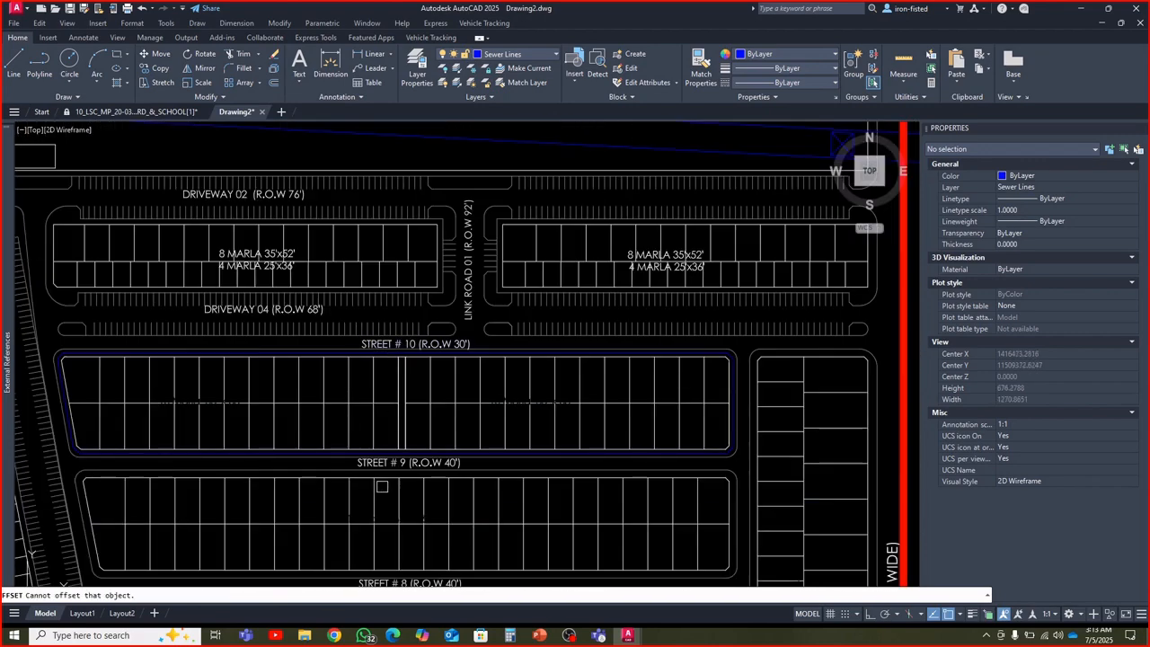
Explode the closed P-PROP-L boundary of the block between Street # 8 and Street # 9
mouse_move(382, 486)
middle_mouse_down()
mouse_move(403, 371)
mouse_move(371, 325)
middle_mouse_up()
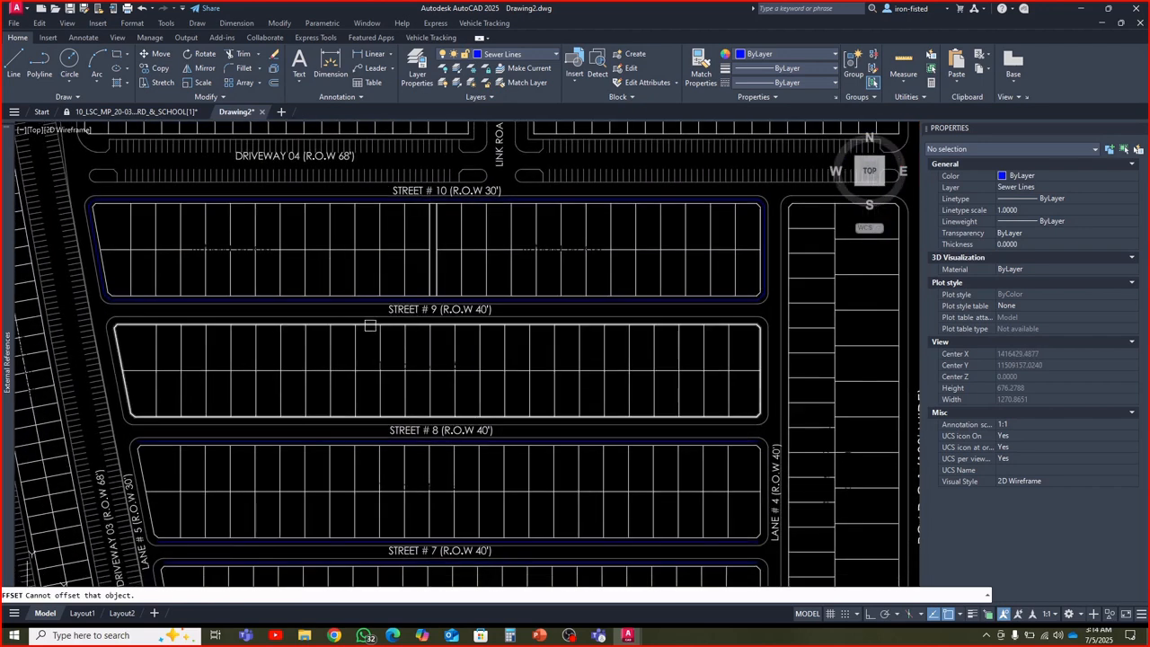
left_click(368, 325)
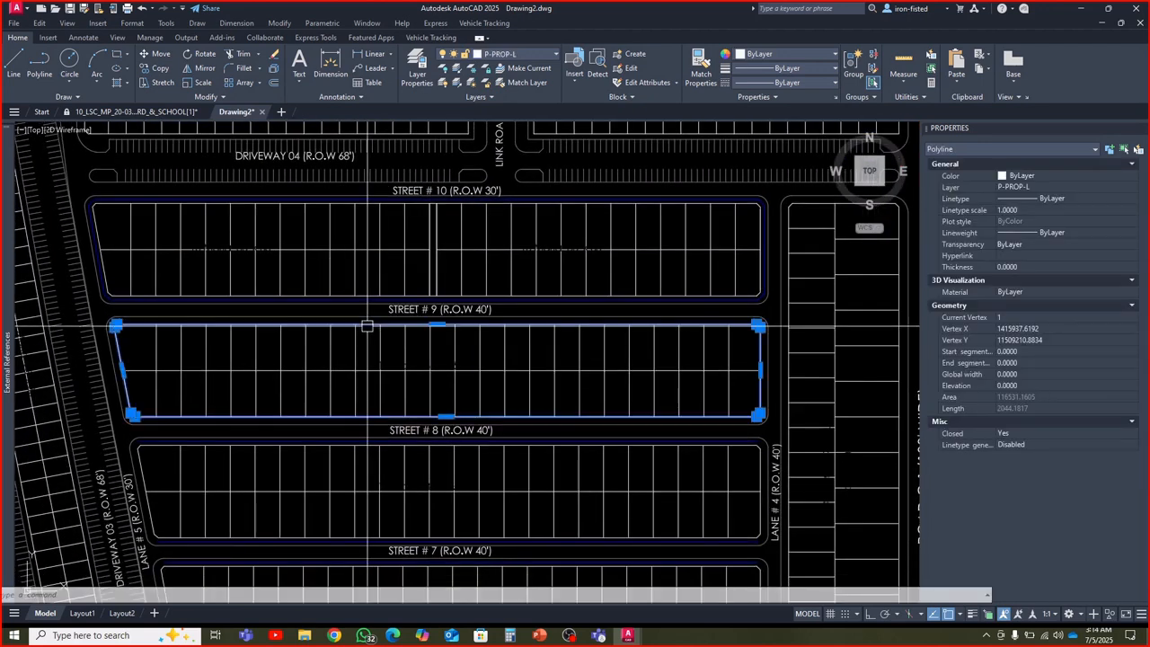
key("Escape")
left_click(375, 319)
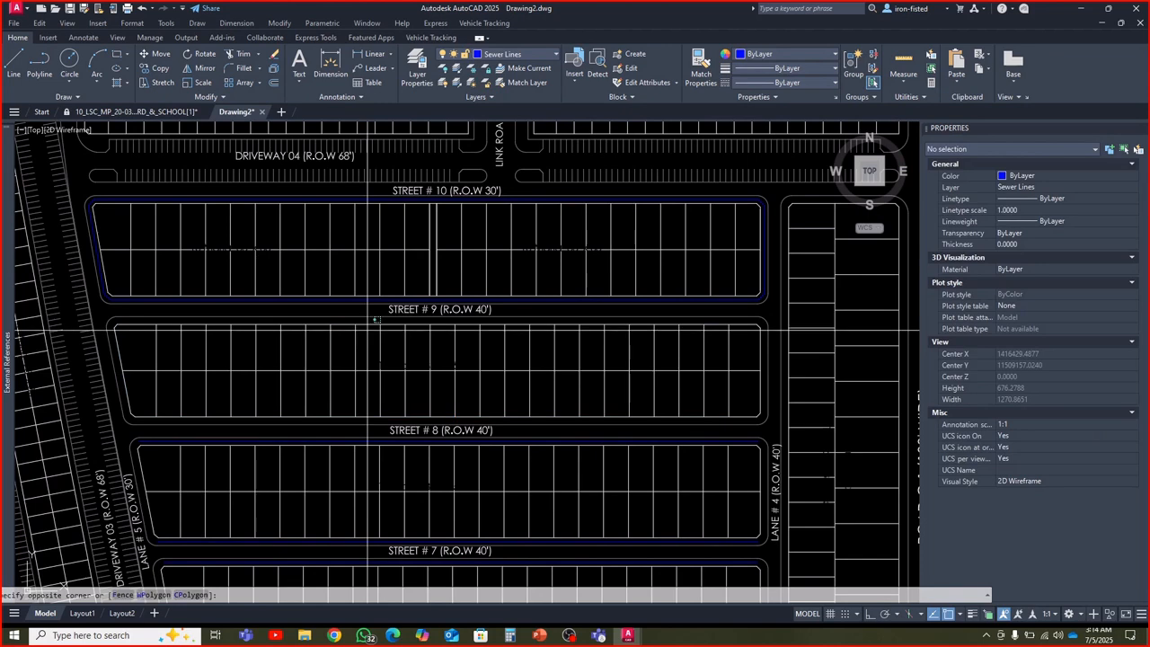
left_click(372, 312)
key("Escape")
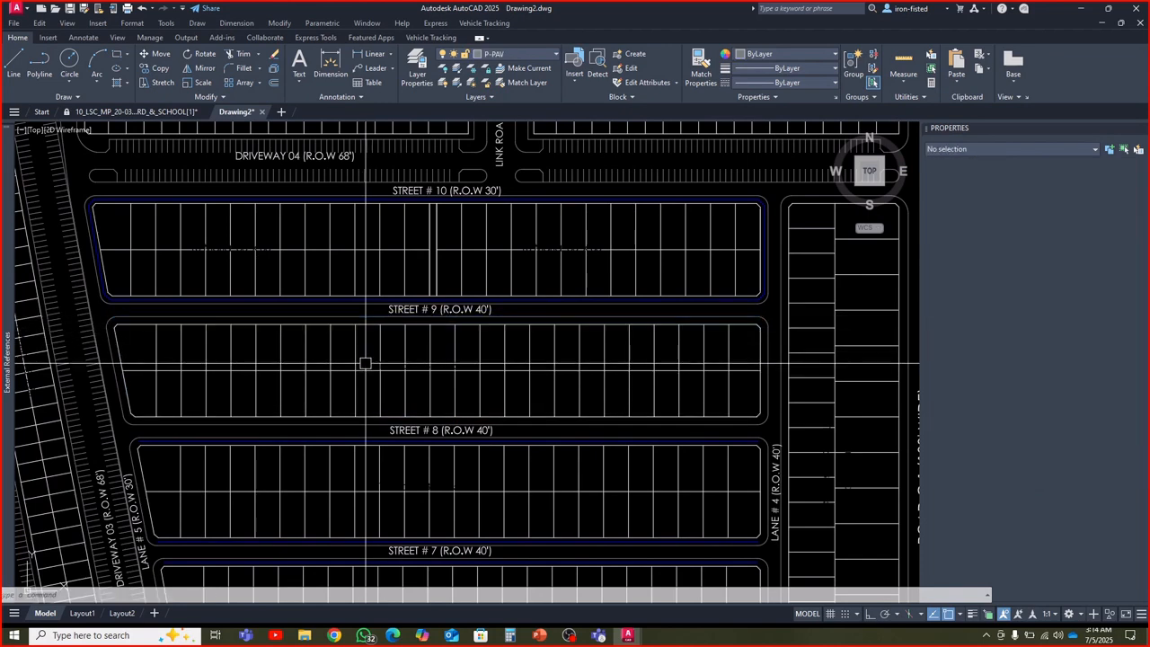
left_click(366, 331)
key("Escape")
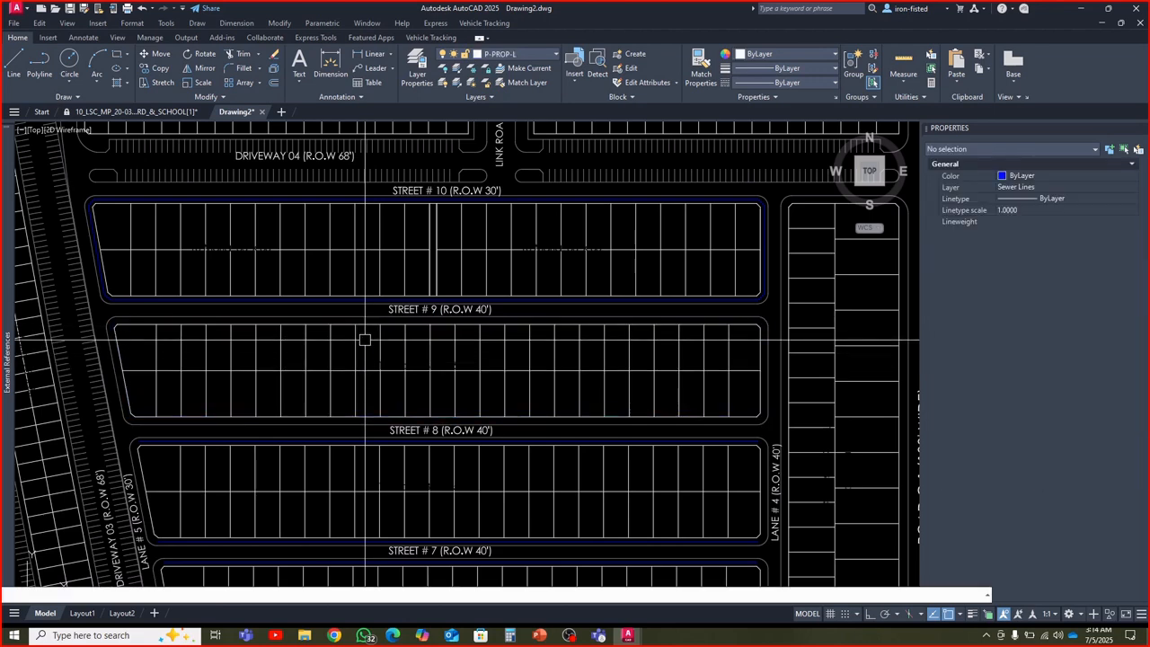
Explode the closed sewer polyline around the block between Street # 9 and Street # 10
left_click(354, 299)
scroll(359, 302, "up", 5)
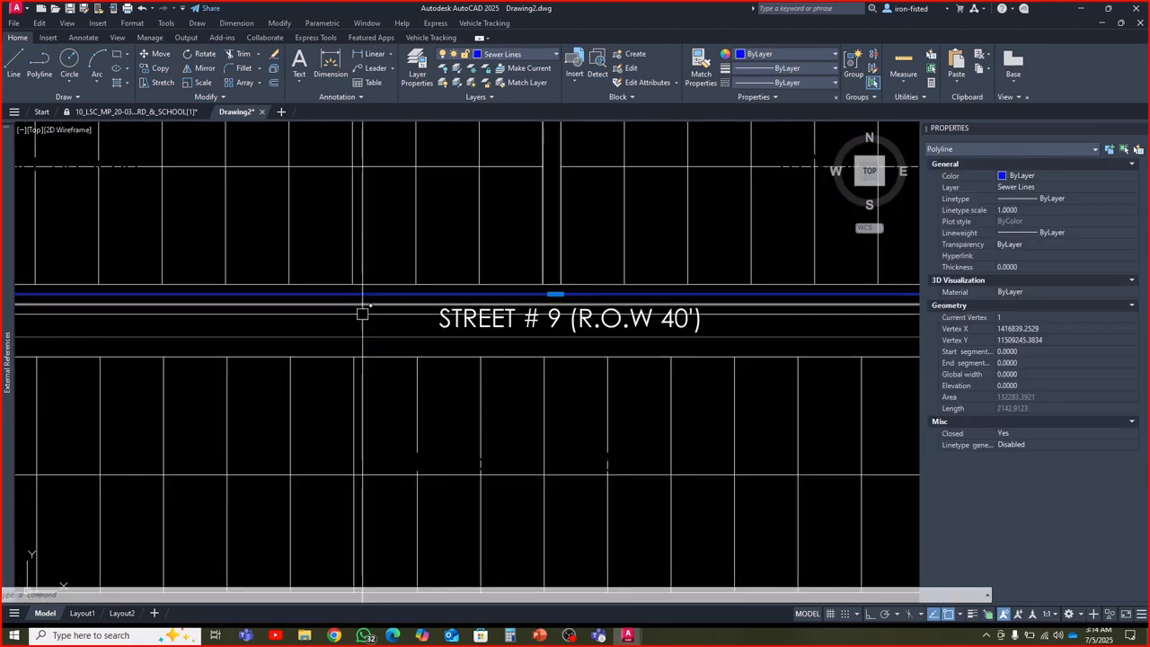
key("Escape")
scroll(359, 328, "down", 6)
scroll(252, 289, "up", 4)
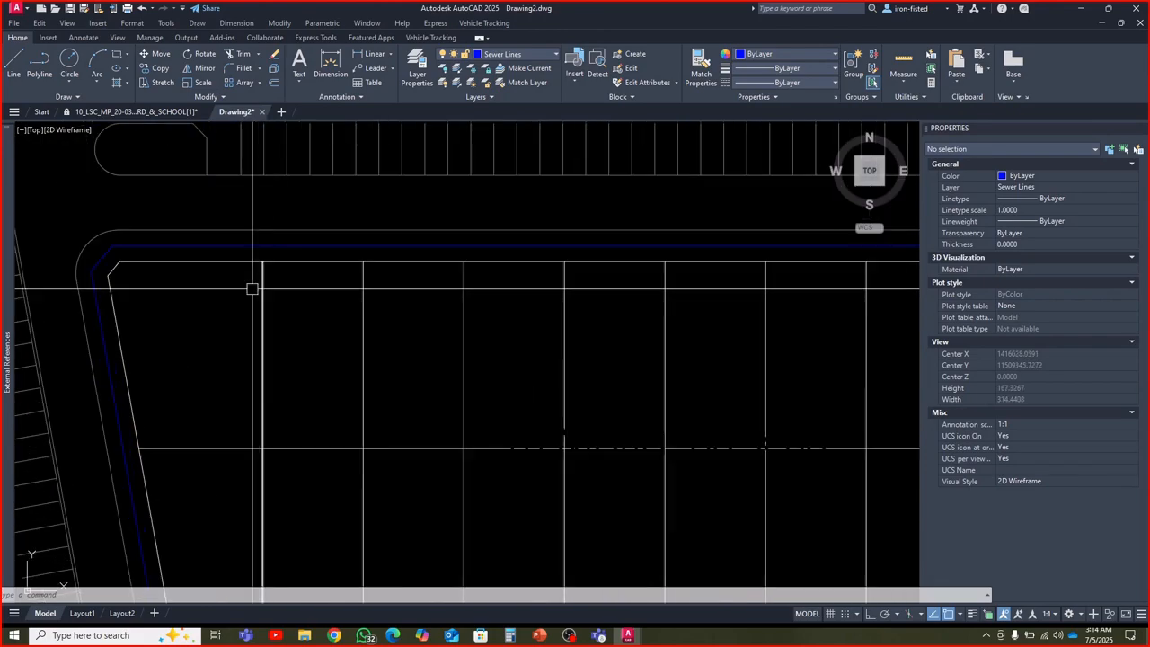
Delete the west and east side sewer segments and all four chamfered corner segments around the block between Street # 9 and Street # 10
middle_click_drag(168, 289, 250, 286)
left_click(183, 255)
left_click(179, 303)
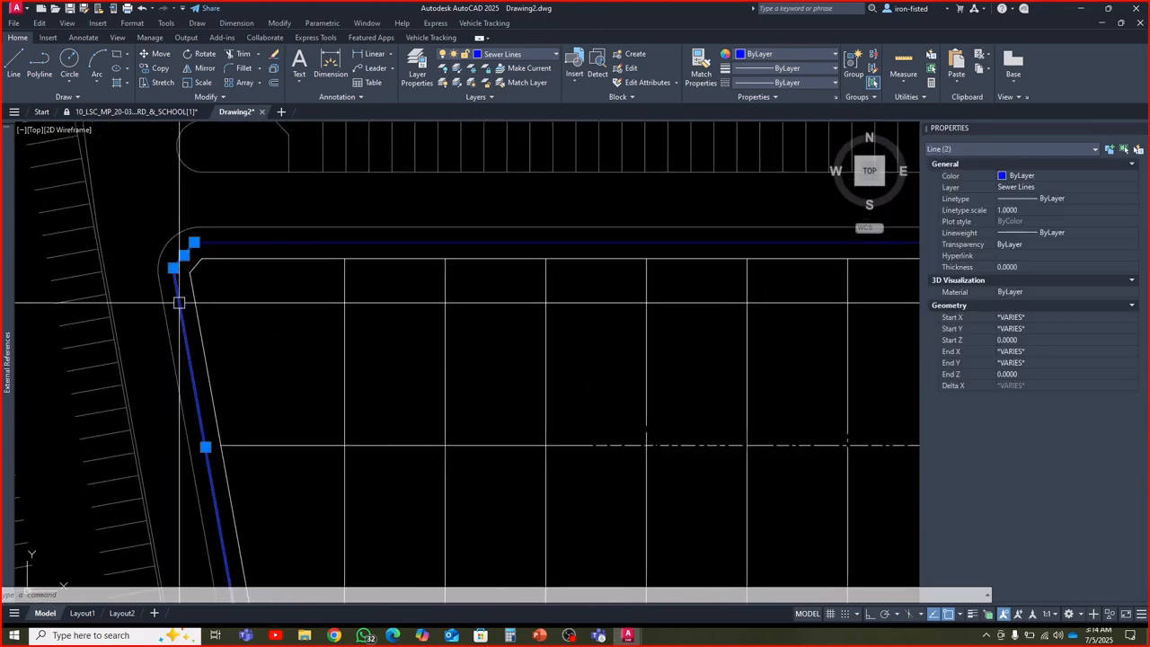
scroll(182, 308, "down", 7)
scroll(195, 331, "up", 8)
left_click(161, 297)
scroll(158, 309, "down", 4)
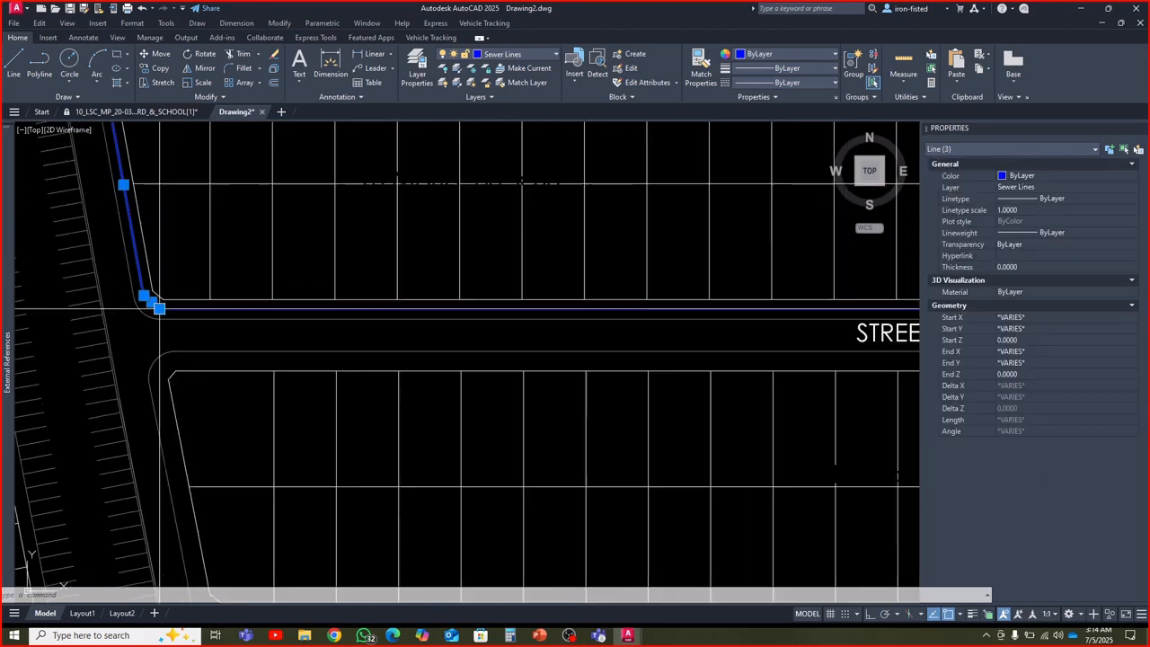
scroll(158, 310, "down", 5)
scroll(575, 326, "up", 8)
left_click(612, 262)
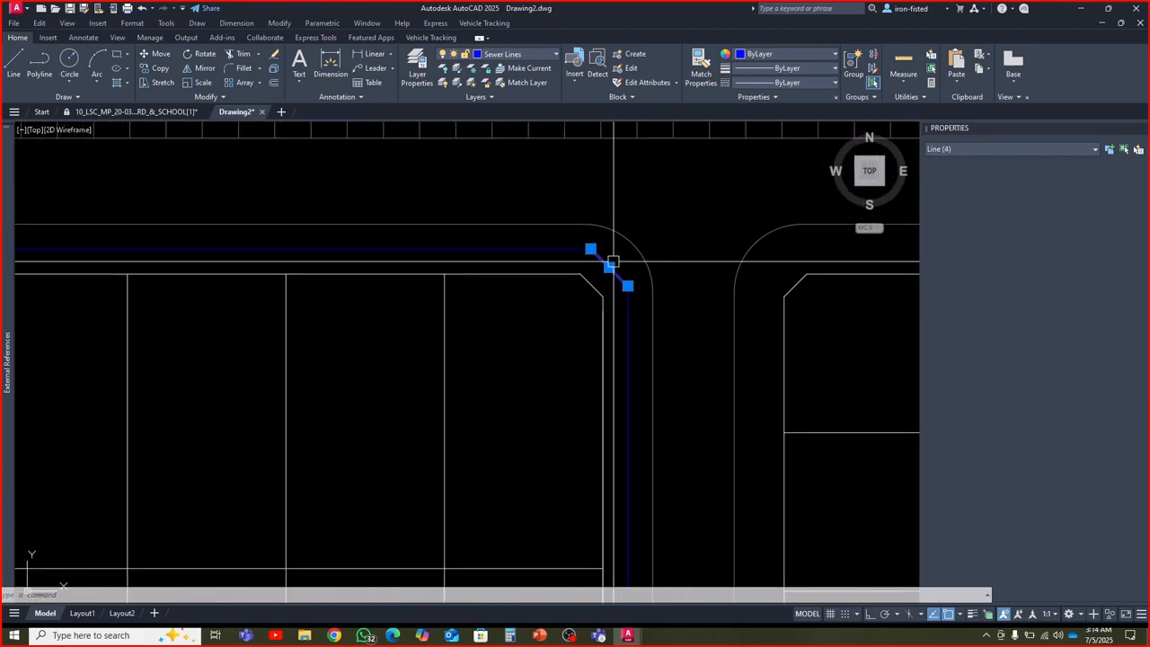
left_click(627, 301)
scroll(627, 296, "down", 5)
scroll(620, 337, "up", 6)
left_click(618, 335)
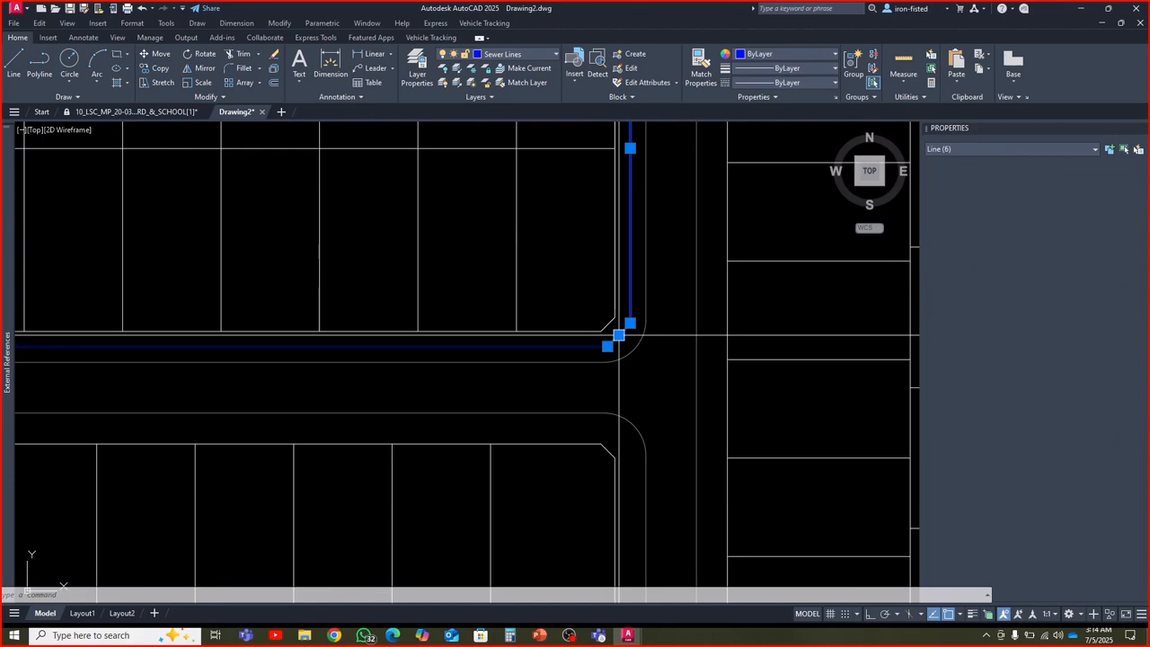
scroll(618, 335, "down", 5)
key("Escape")
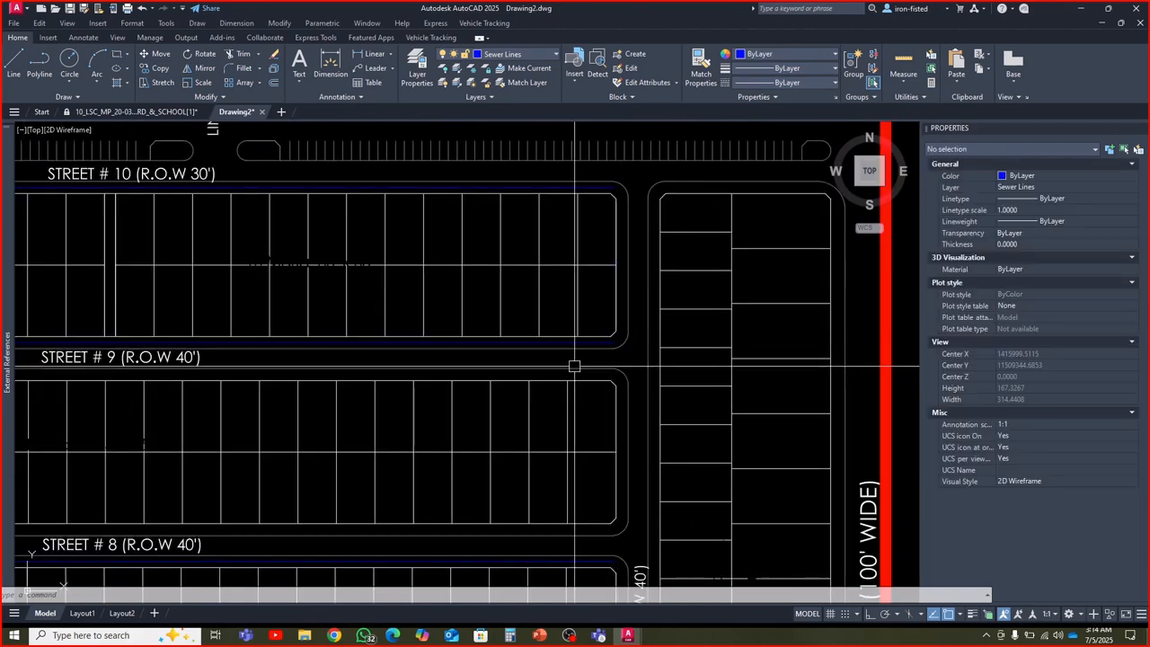
Offset the north and south boundary lines of the block between Street # 8 and Street # 9 outward, with offsets placed on the current layer
scroll(574, 365, "down", 6)
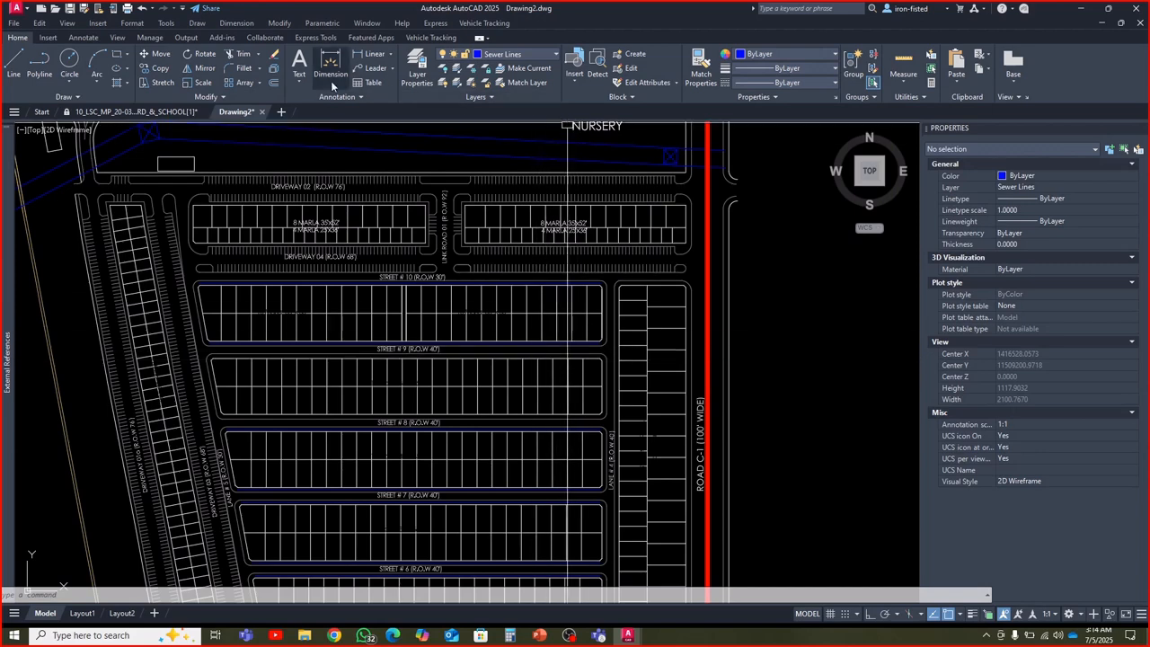
left_click(273, 83)
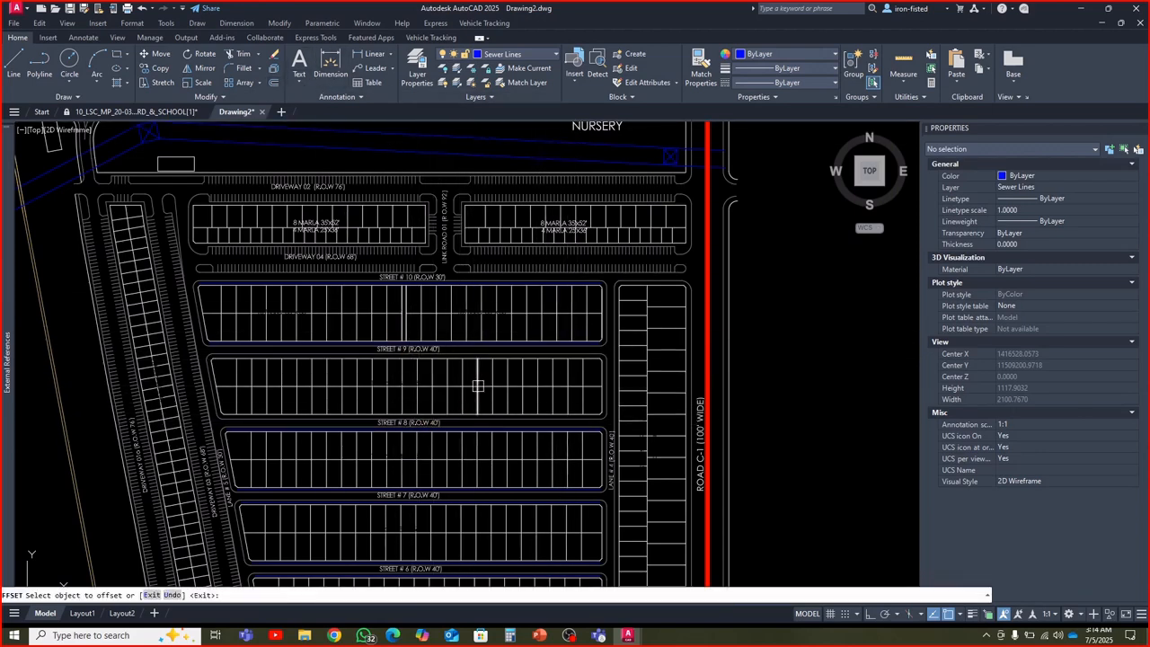
key("Return")
key("Return")
left_click(212, 594)
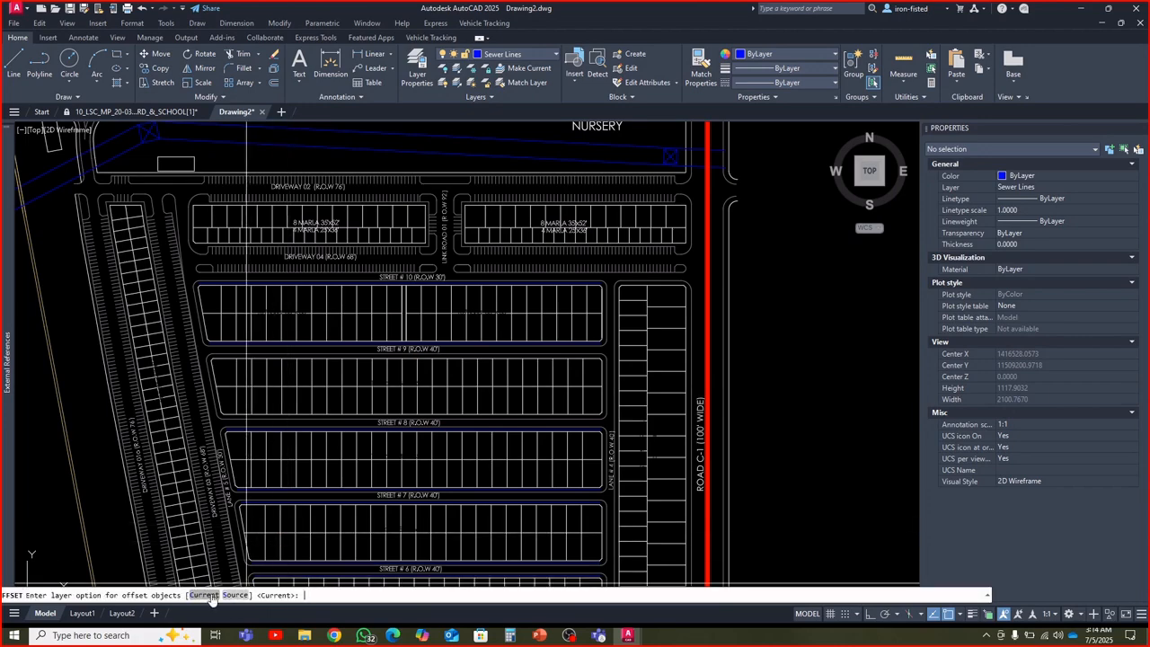
left_click(212, 595)
scroll(449, 360, "up", 3)
key("Return")
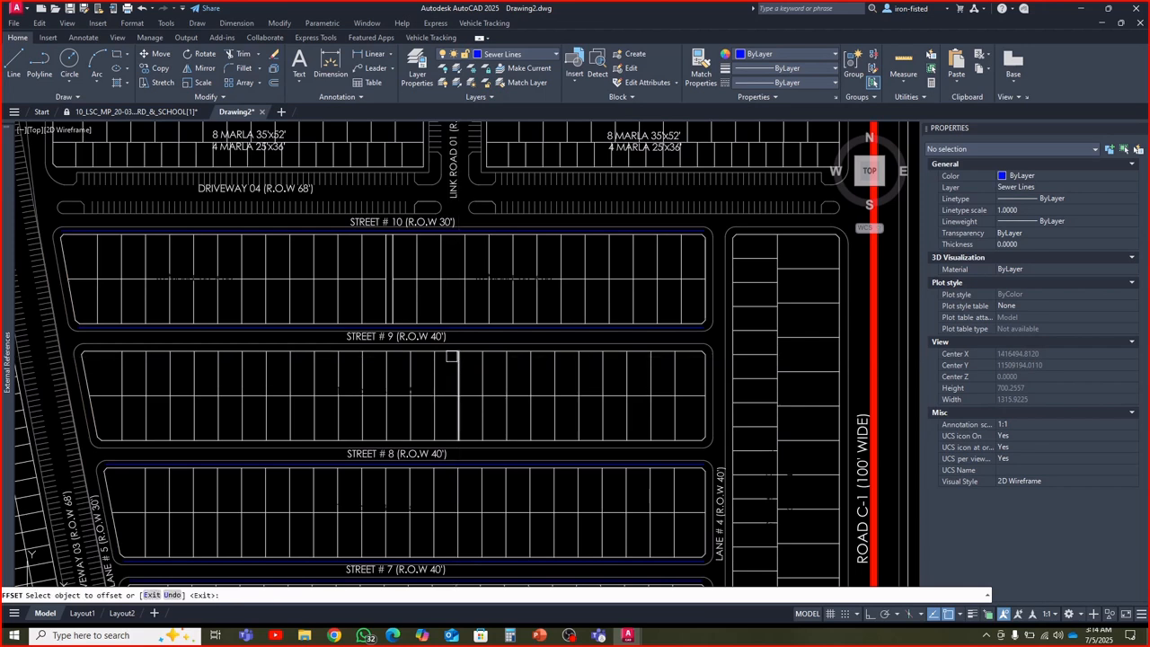
left_click(443, 352)
left_click(445, 347)
scroll(454, 455, "up", 4)
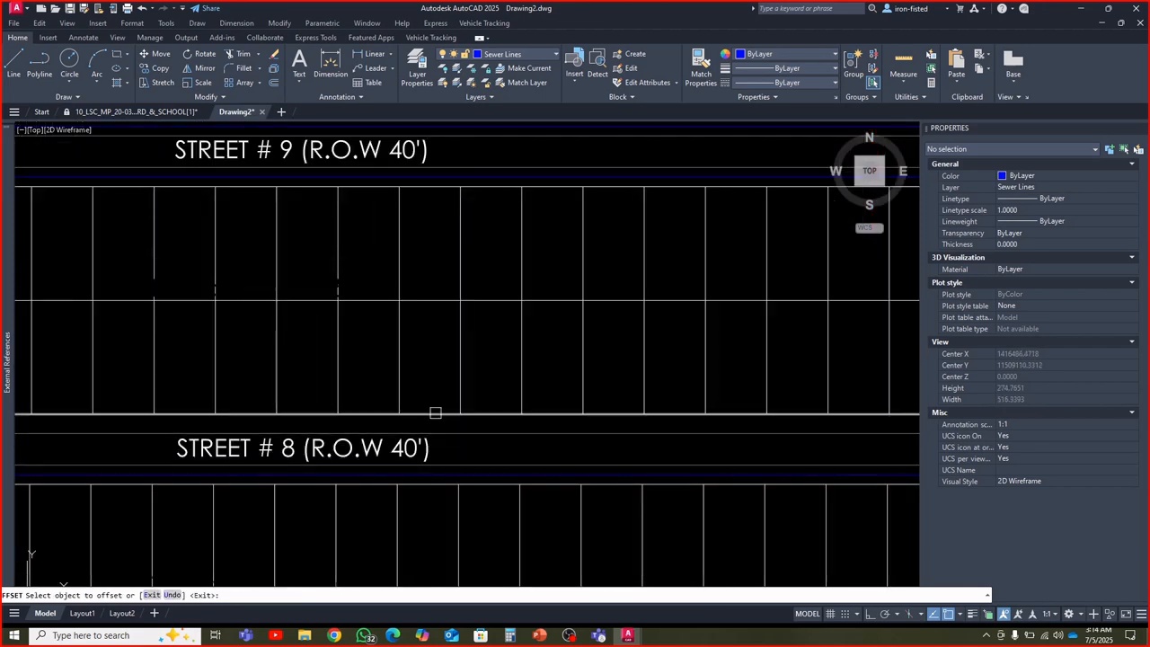
scroll(451, 454, "down", 4)
scroll(643, 430, "up", 4)
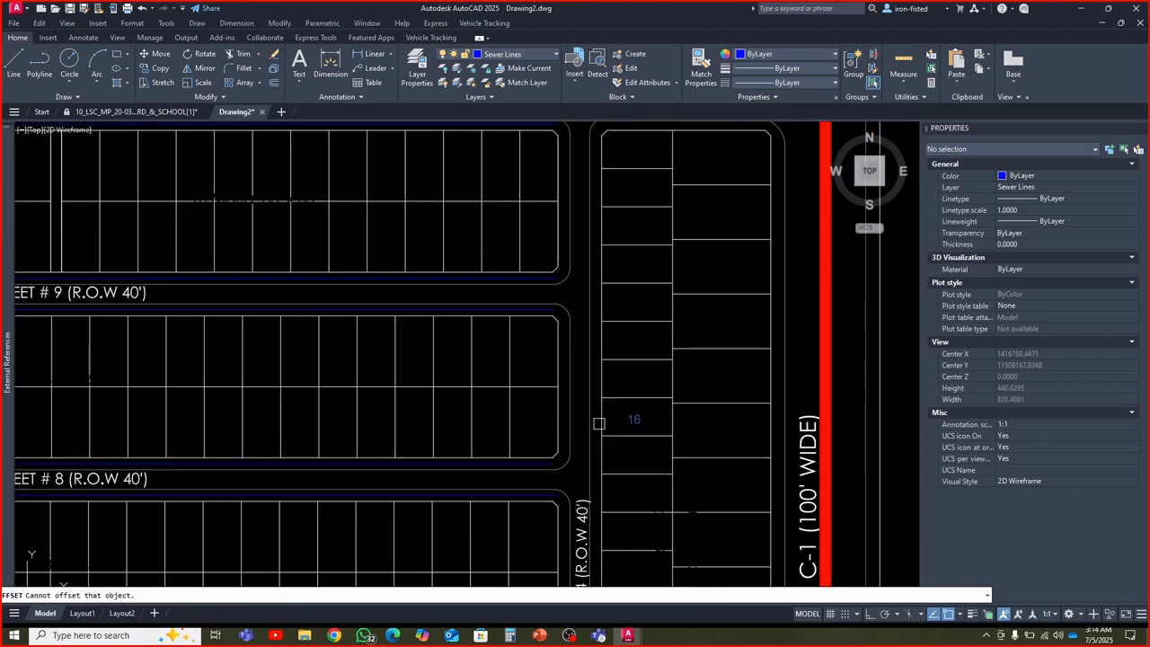
Offset the west boundary of the long block between Lane # 4 and Road C-1 toward Lane # 4
left_click(602, 419)
left_click(603, 419)
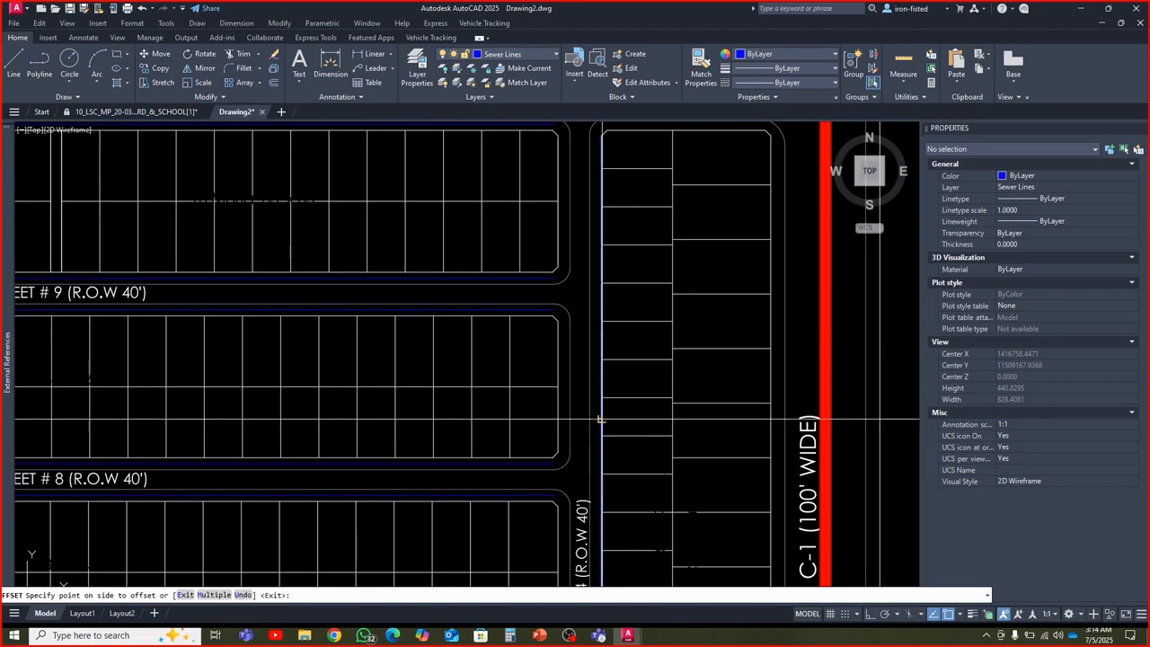
left_click(526, 425)
scroll(588, 361, "down", 4)
scroll(582, 394, "up", 2)
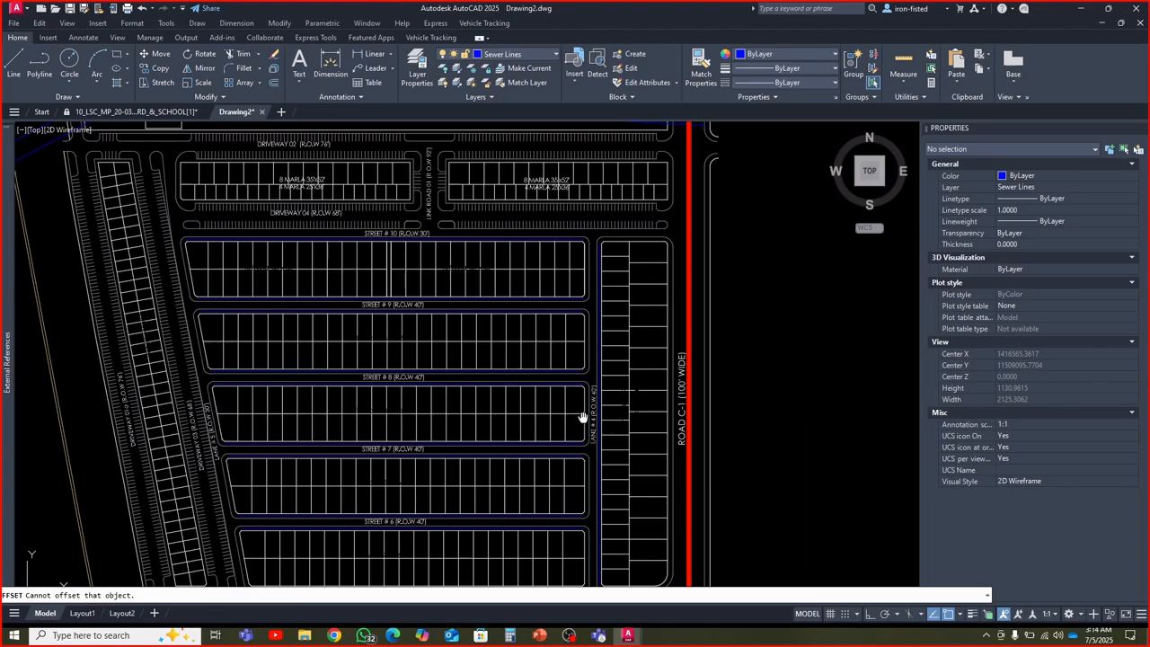
Delete the closed sewer polyline around the western block between Street # 4 and Street # 5, beside Lane # 2
middle_click_drag(582, 418, 571, 360)
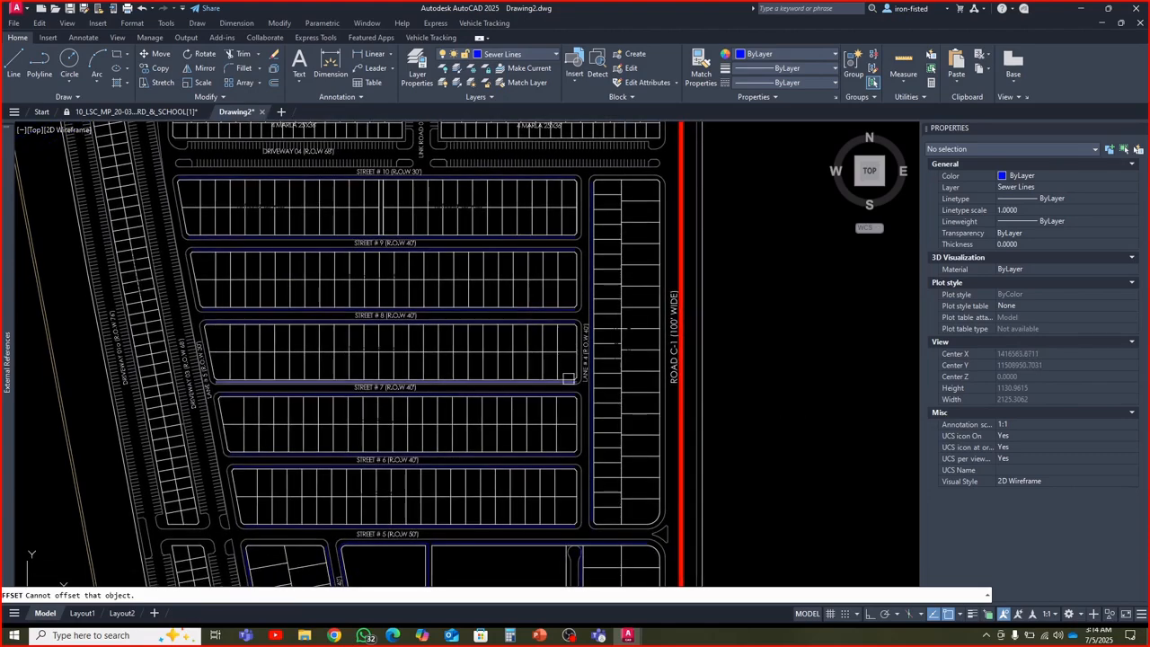
scroll(570, 386, "down", 4)
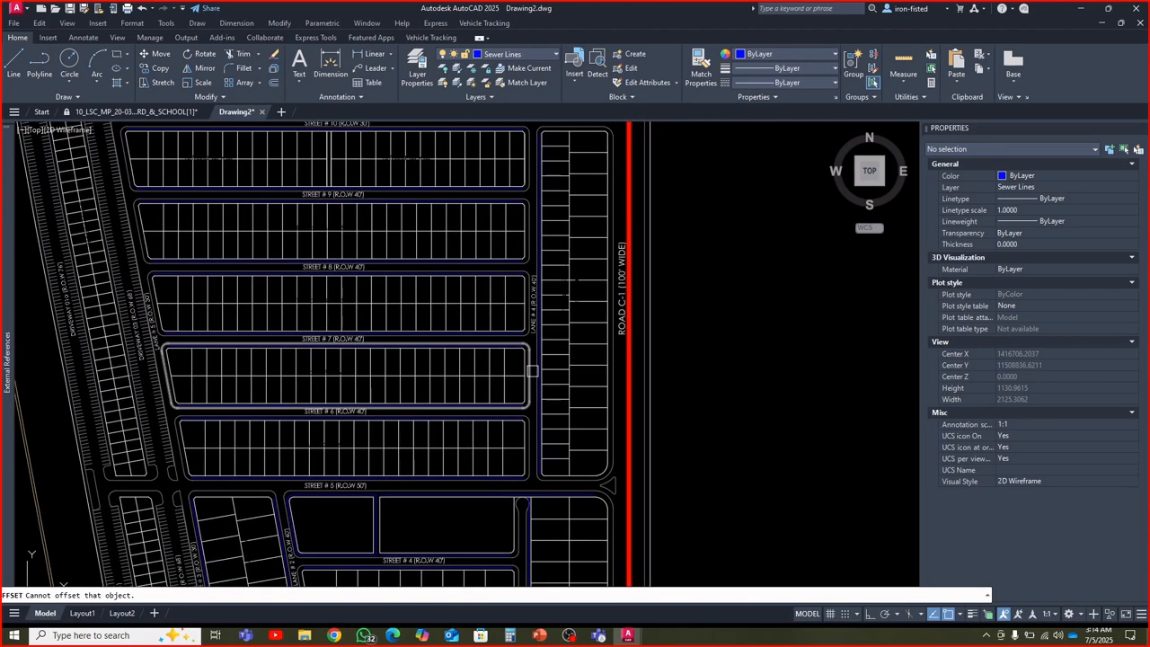
scroll(526, 381, "up", 4)
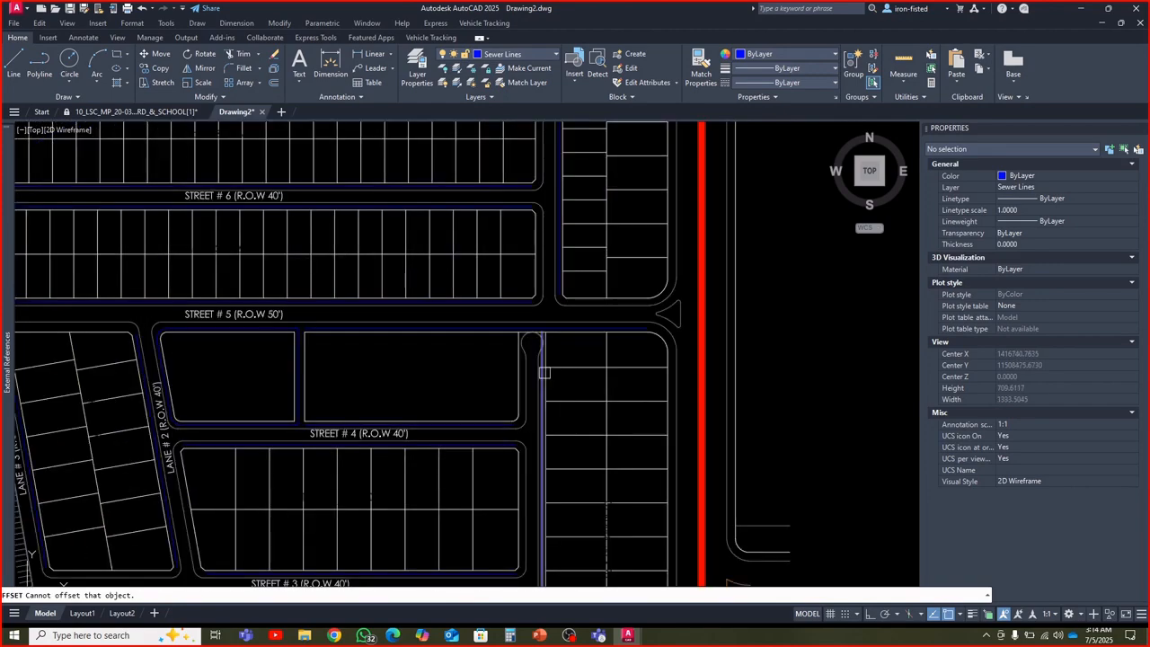
scroll(544, 371, "down", 2)
scroll(380, 367, "up", 6)
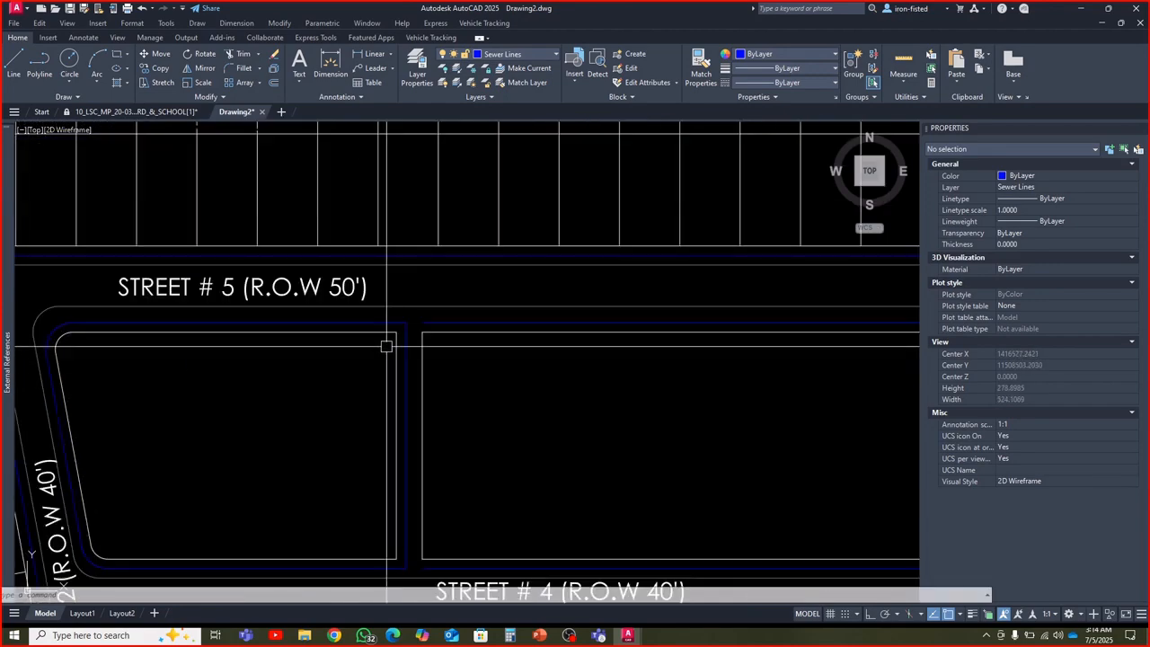
left_click(407, 360)
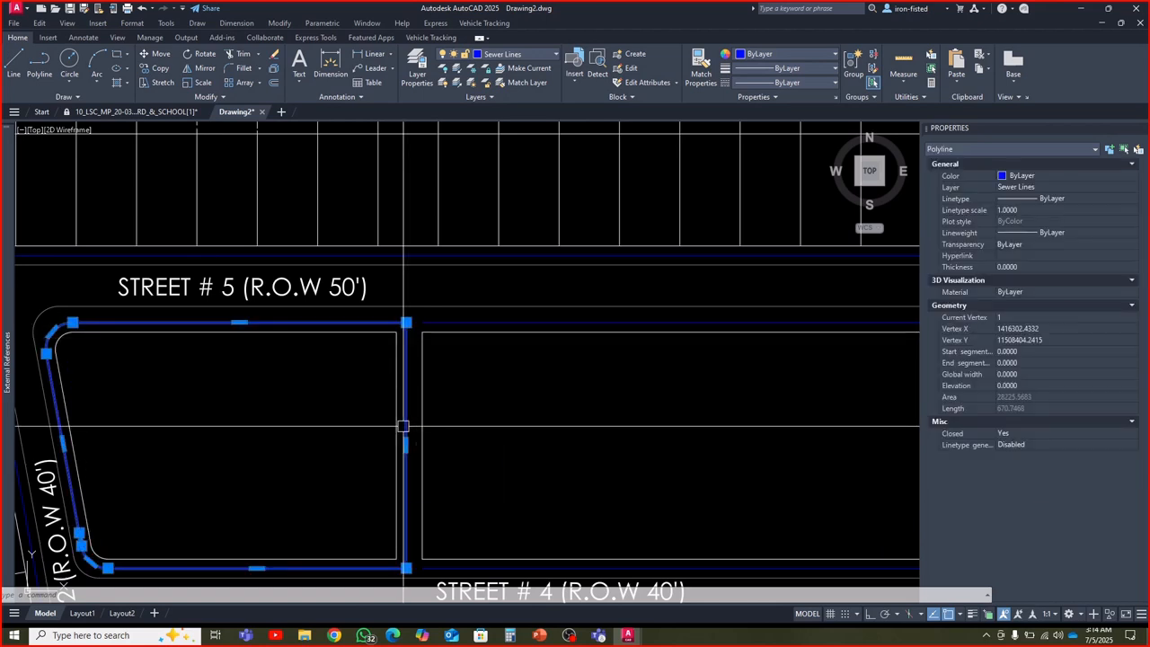
key("Escape")
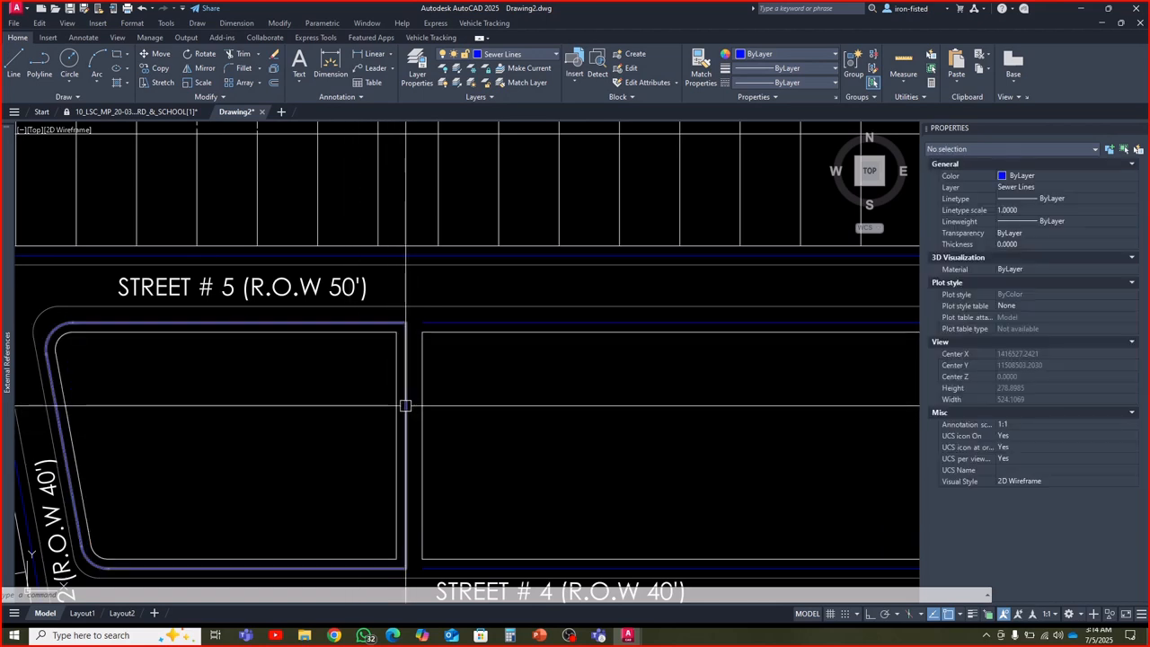
left_click(405, 405)
key("Escape")
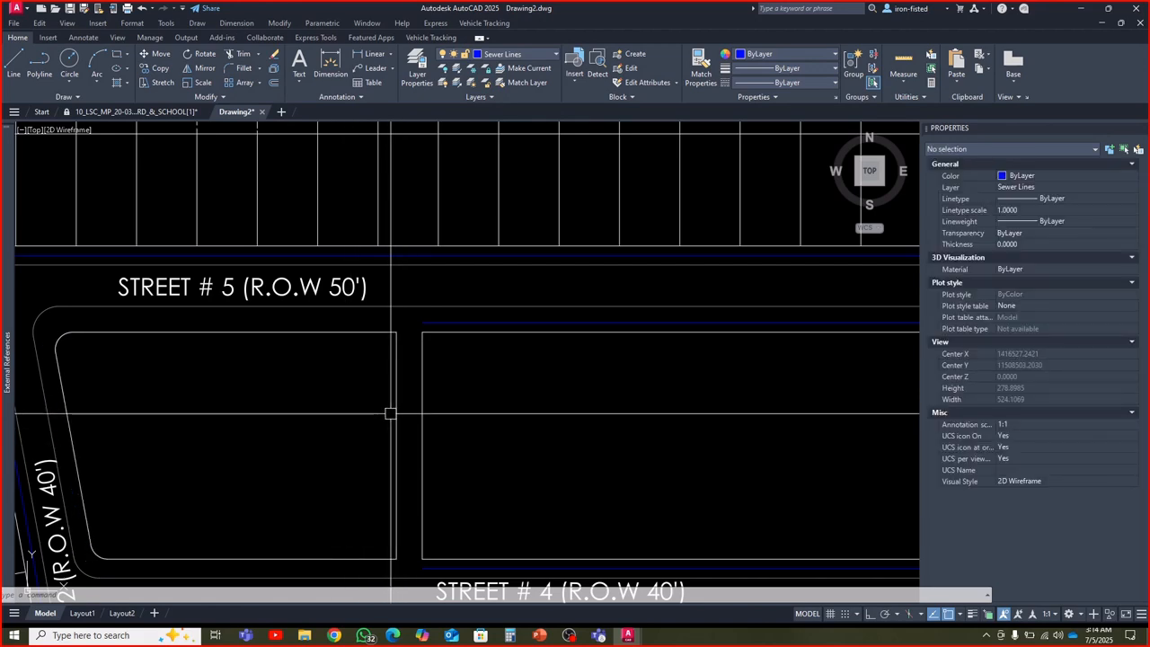
Review the sewer line layout across the whole scheme, from Street # 10 and Lane # 4 down to Street # 2
scroll(344, 443, "down", 4)
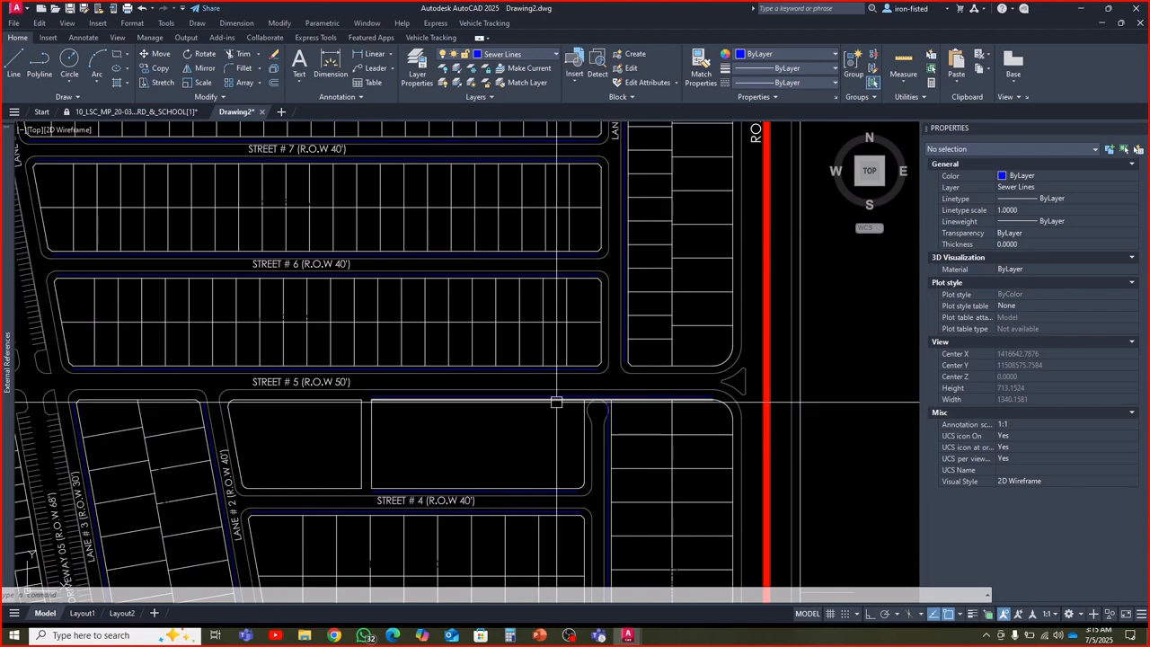
scroll(569, 436, "down", 2)
middle_click_drag(568, 362, 552, 449)
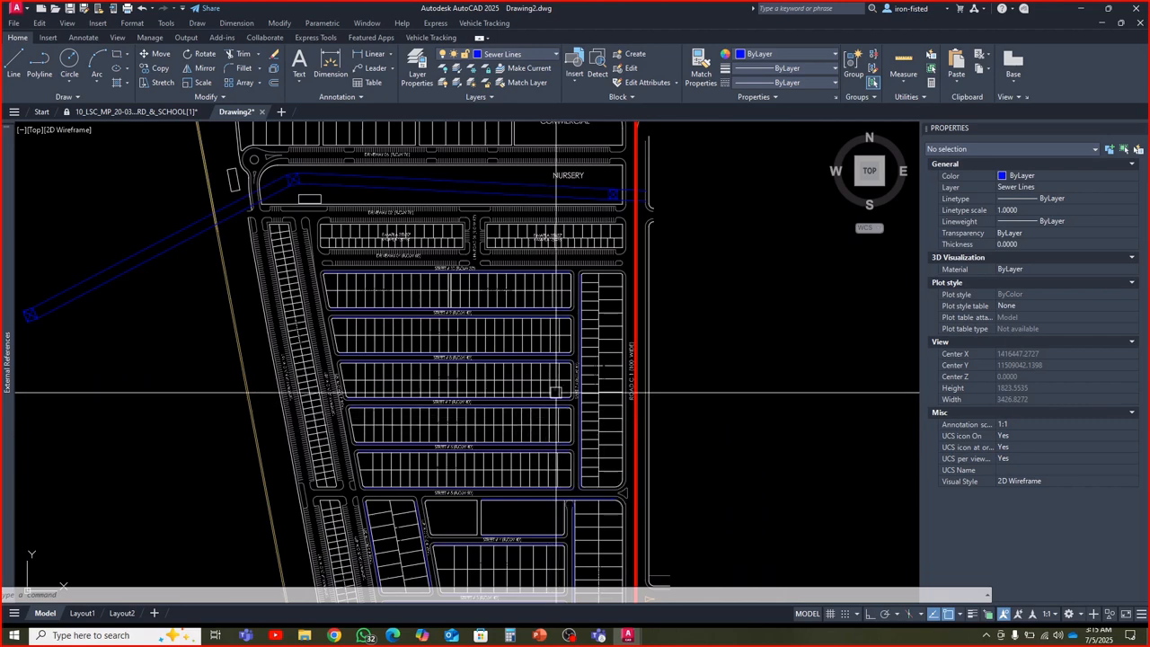
scroll(556, 391, "up", 6)
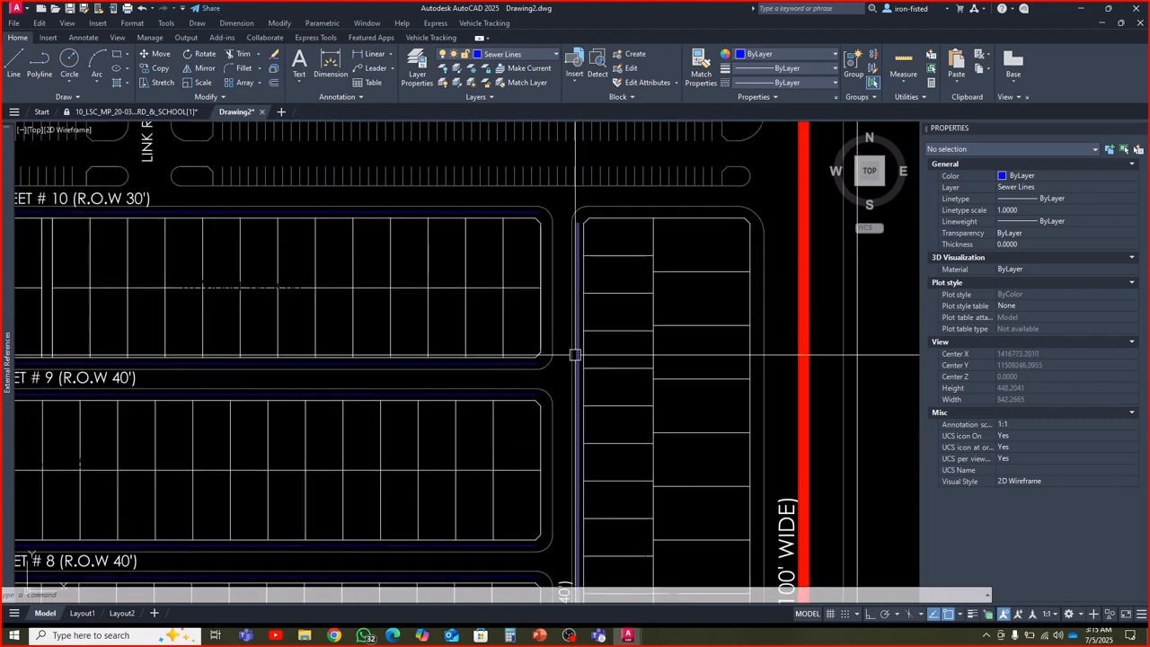
middle_click_drag(508, 335, 577, 367)
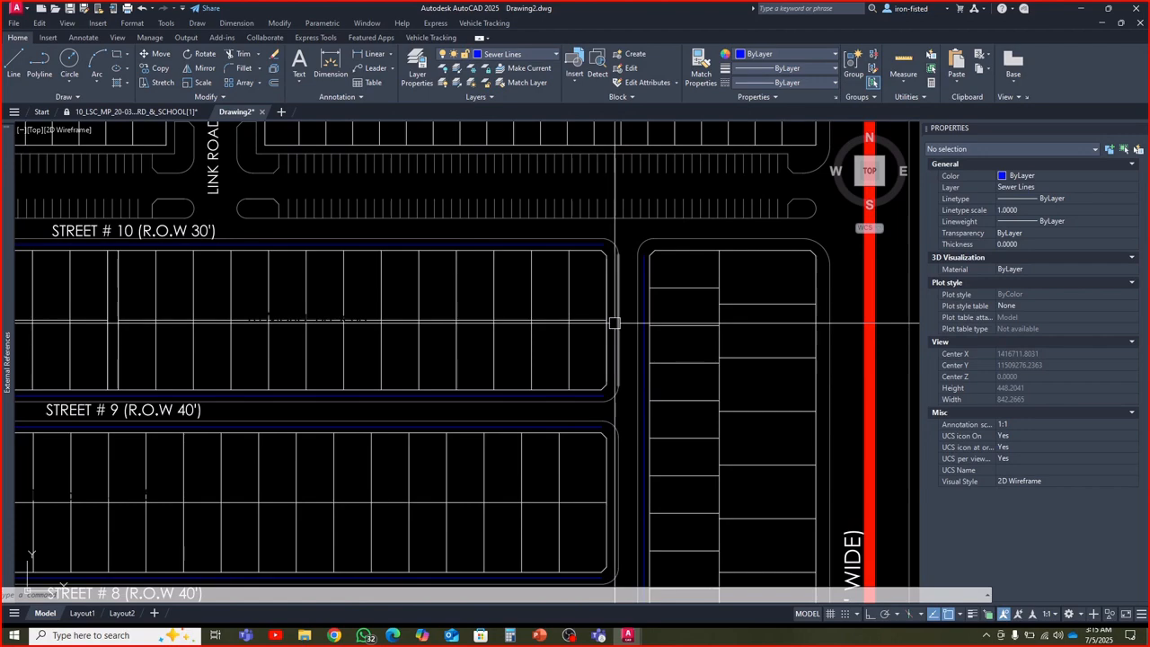
scroll(614, 321, "down", 4)
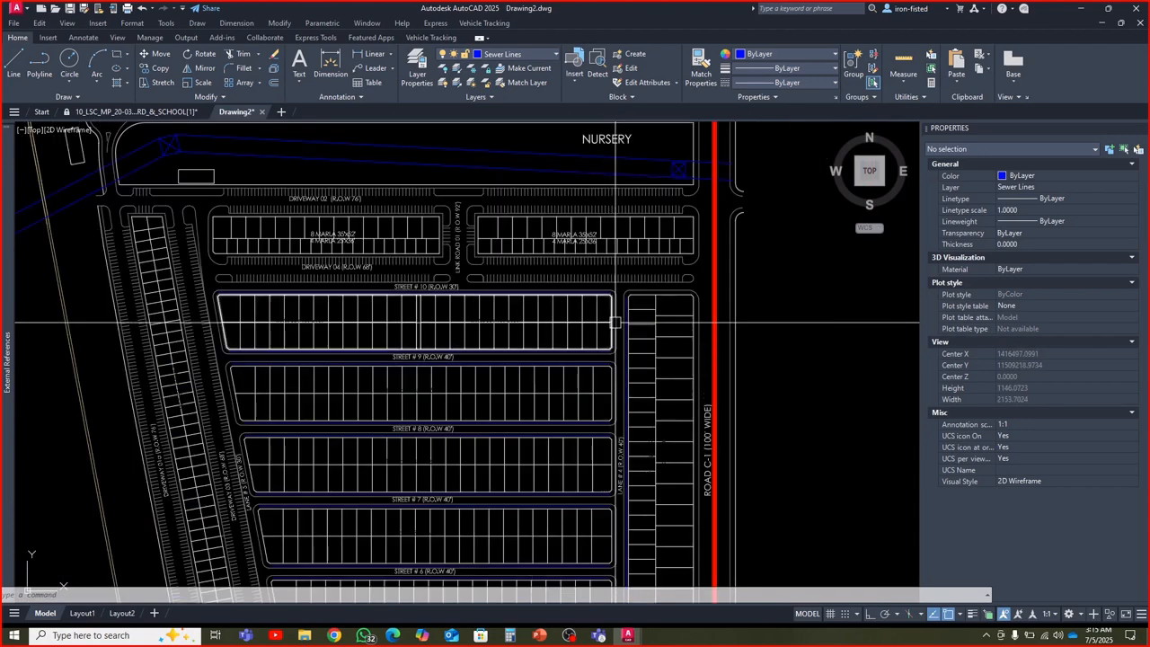
scroll(614, 322, "down", 2)
middle_click_drag(614, 322, 602, 279)
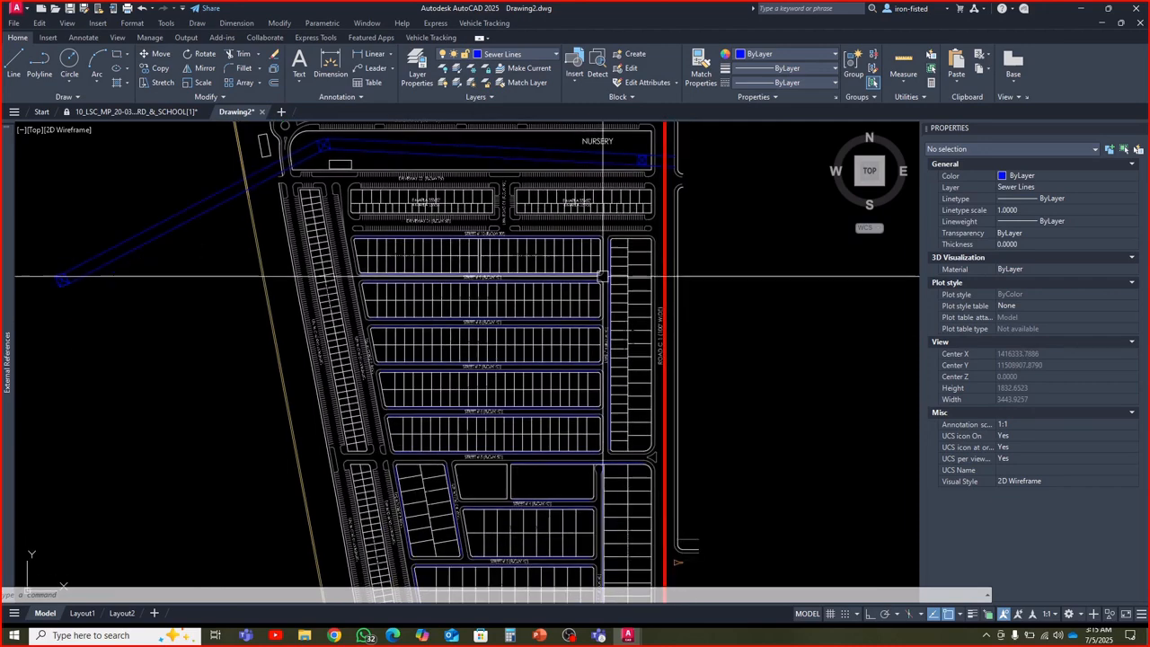
scroll(601, 278, "up", 4)
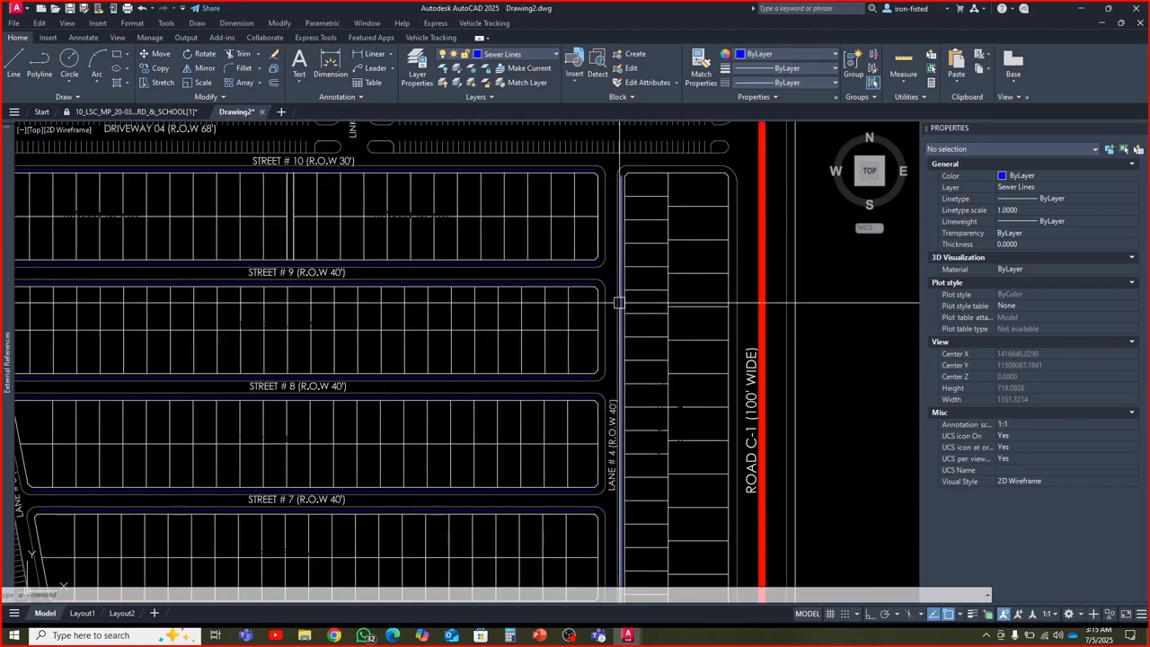
scroll(616, 303, "down", 4)
middle_click_drag(619, 321, 598, 249)
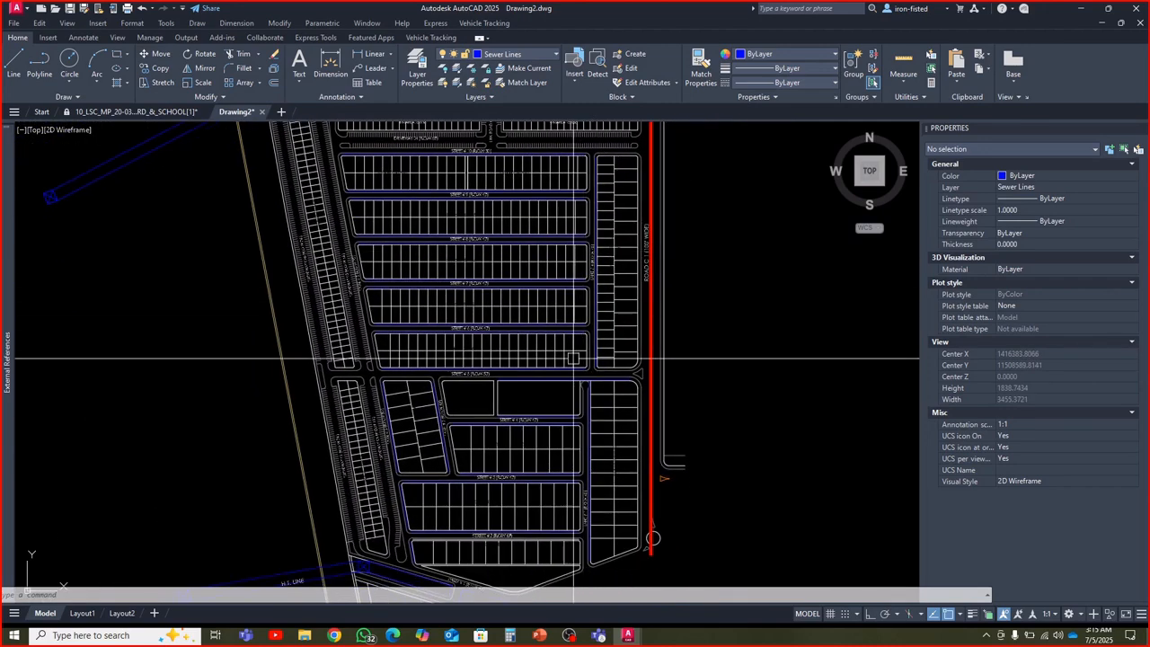
scroll(570, 305, "up", 2)
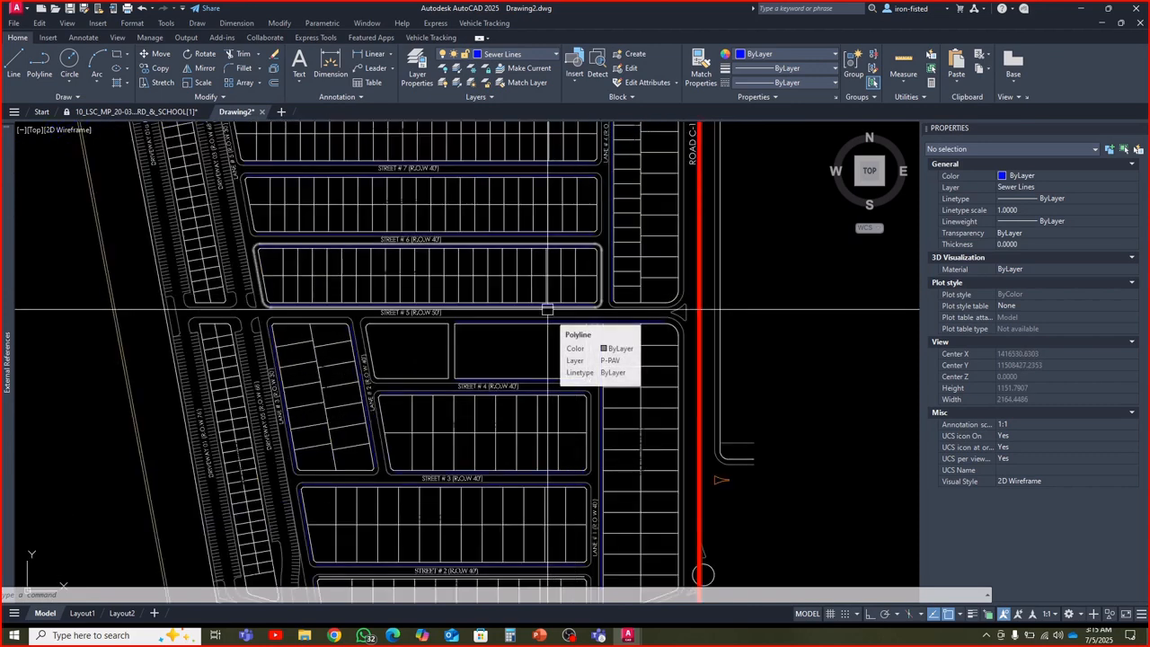
mouse_move(547, 311)
middle_mouse_down()
mouse_move(623, 368)
mouse_move(511, 360)
middle_mouse_up()
scroll(621, 367, "down", 2)
scroll(508, 355, "down", 4)
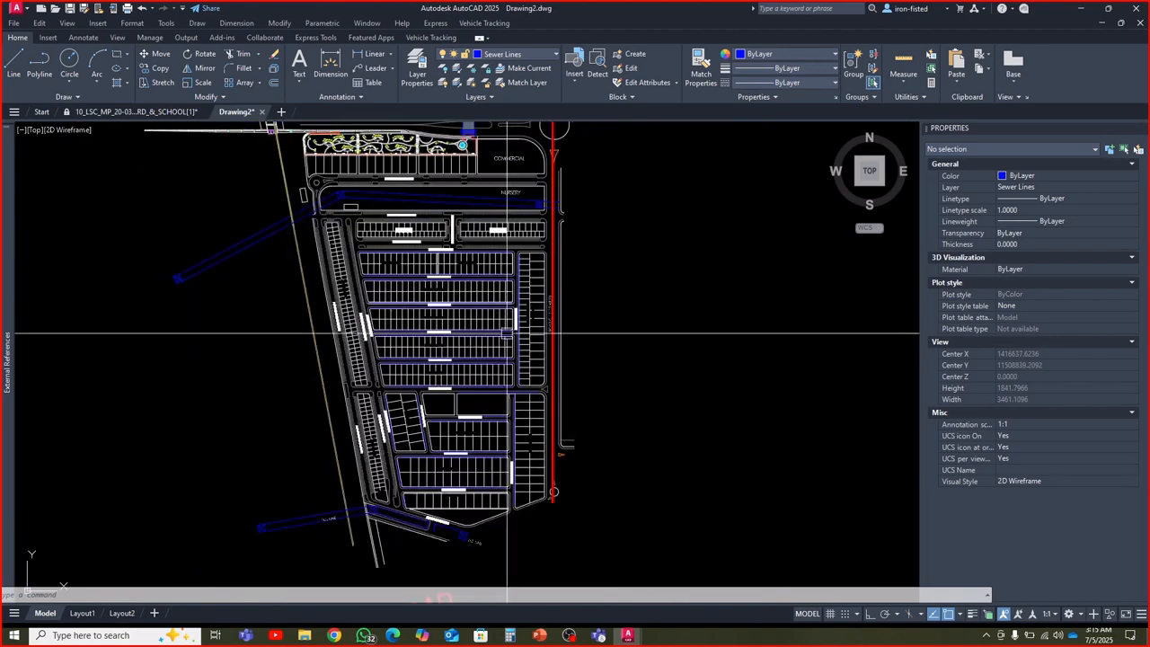
scroll(481, 362, "up", 6)
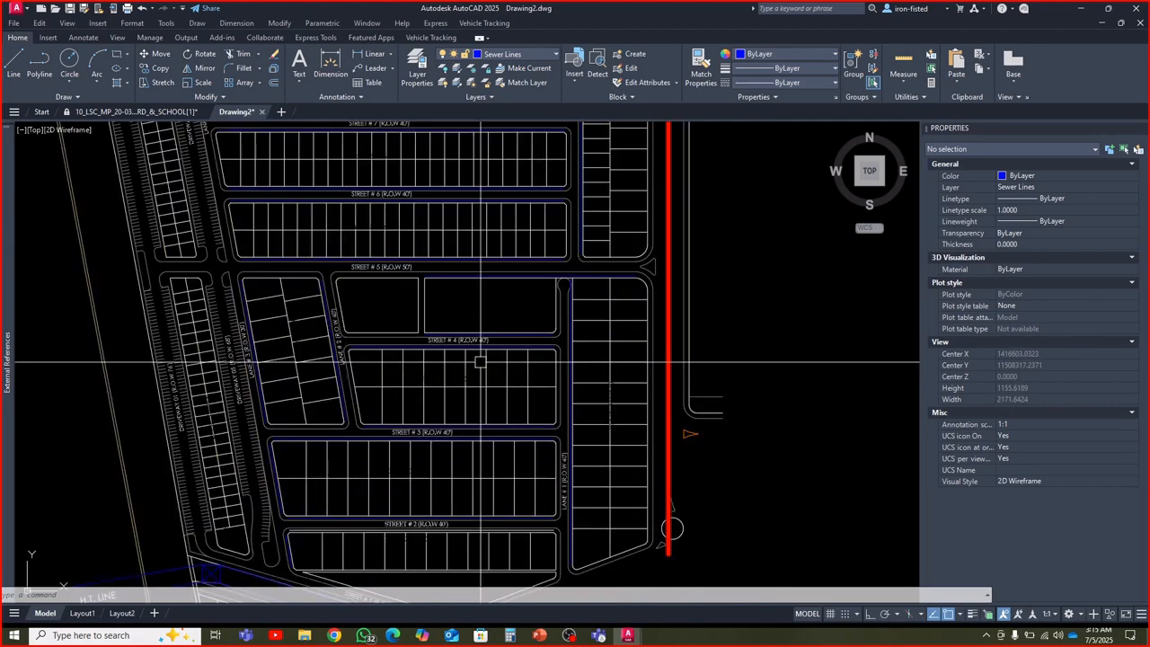
middle_click_drag(508, 371, 510, 334)
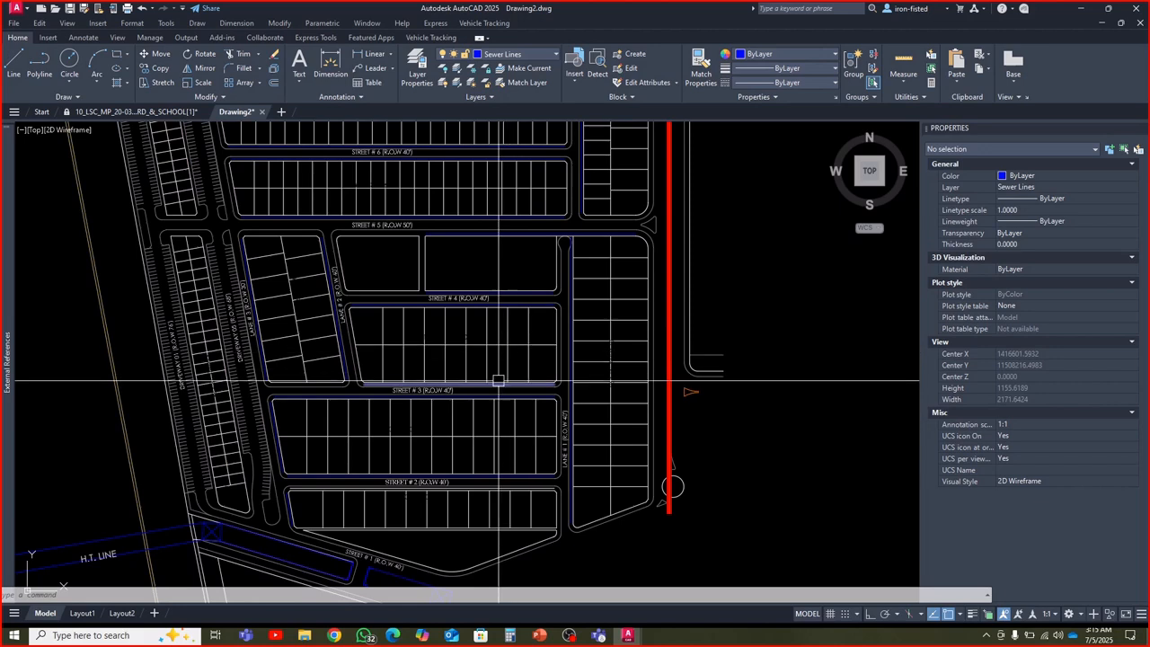
Match the line along the south side of Street # 2 to the properties of the sewer line on its north side
scroll(503, 383, "up", 5)
scroll(530, 442, "down", 3)
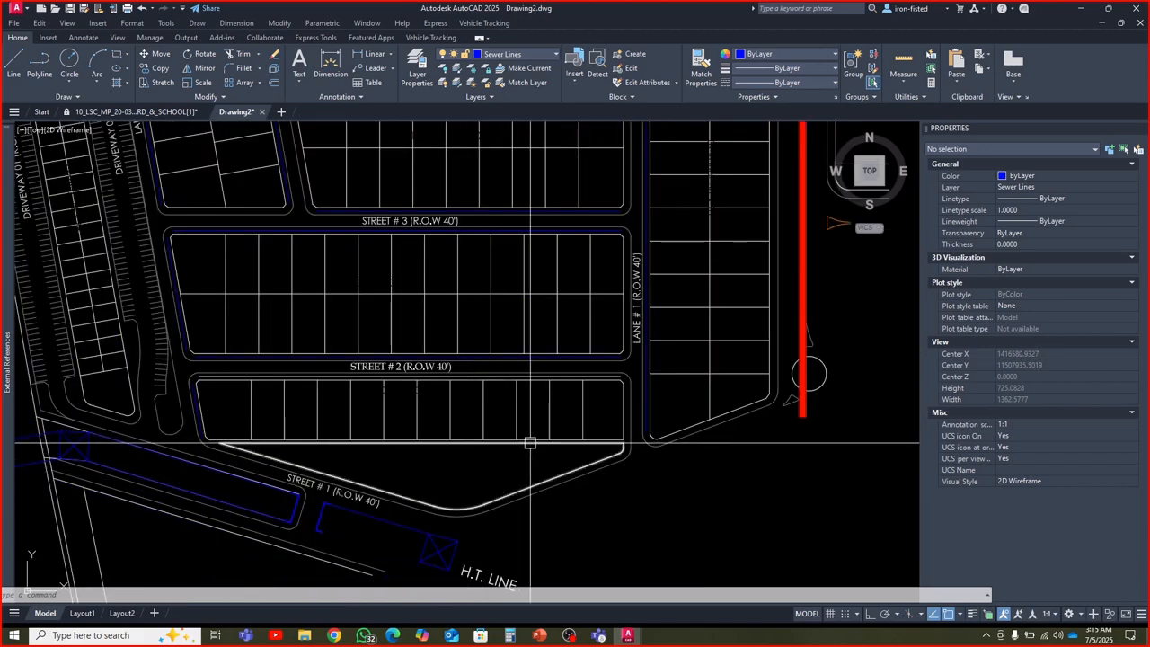
middle_click_drag(540, 432, 549, 399)
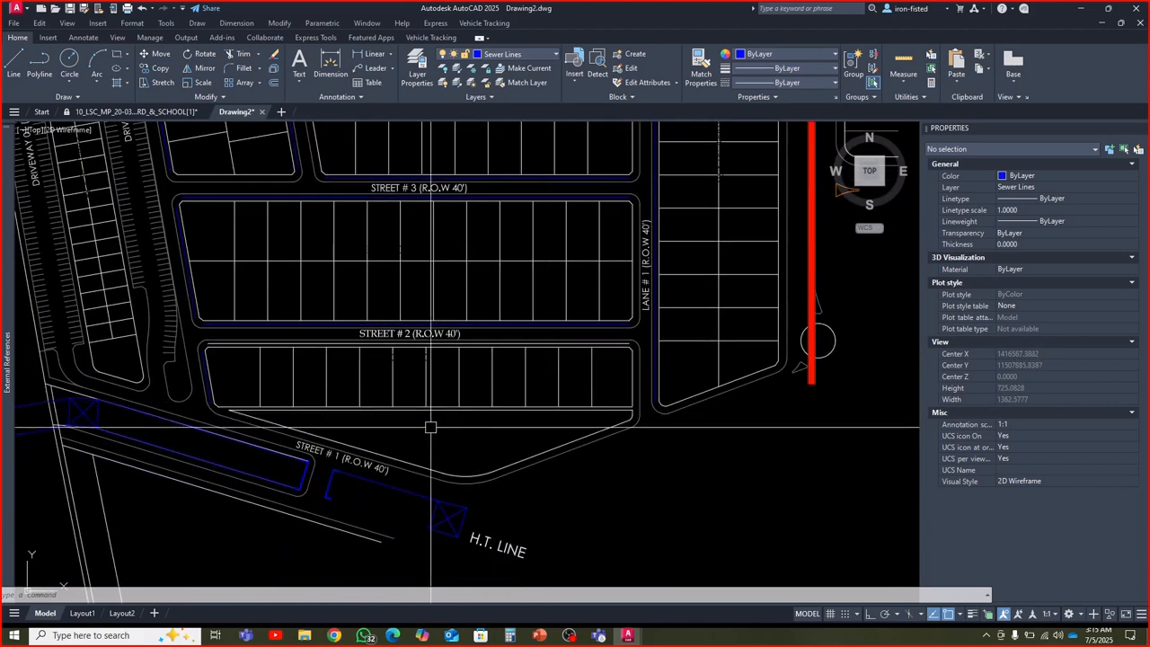
left_click(703, 82)
scroll(588, 324, "up", 4)
left_click(585, 342)
scroll(578, 358, "down", 2)
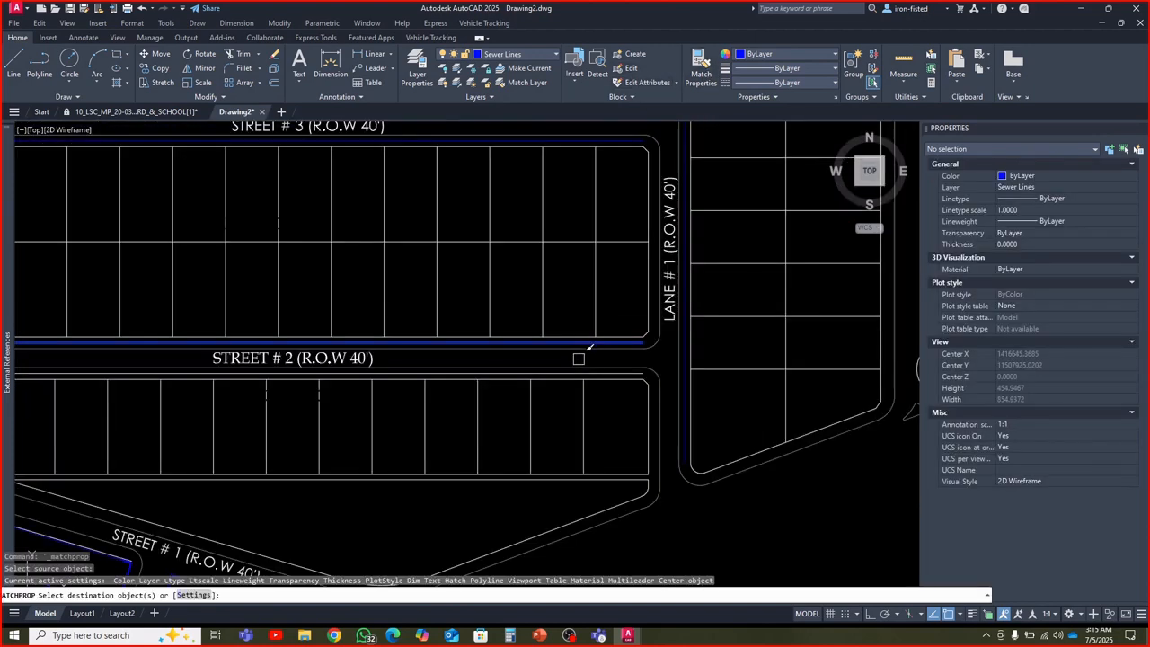
scroll(579, 358, "up", 2)
key("Escape")
key("Escape")
key("Escape")
scroll(582, 361, "down", 5)
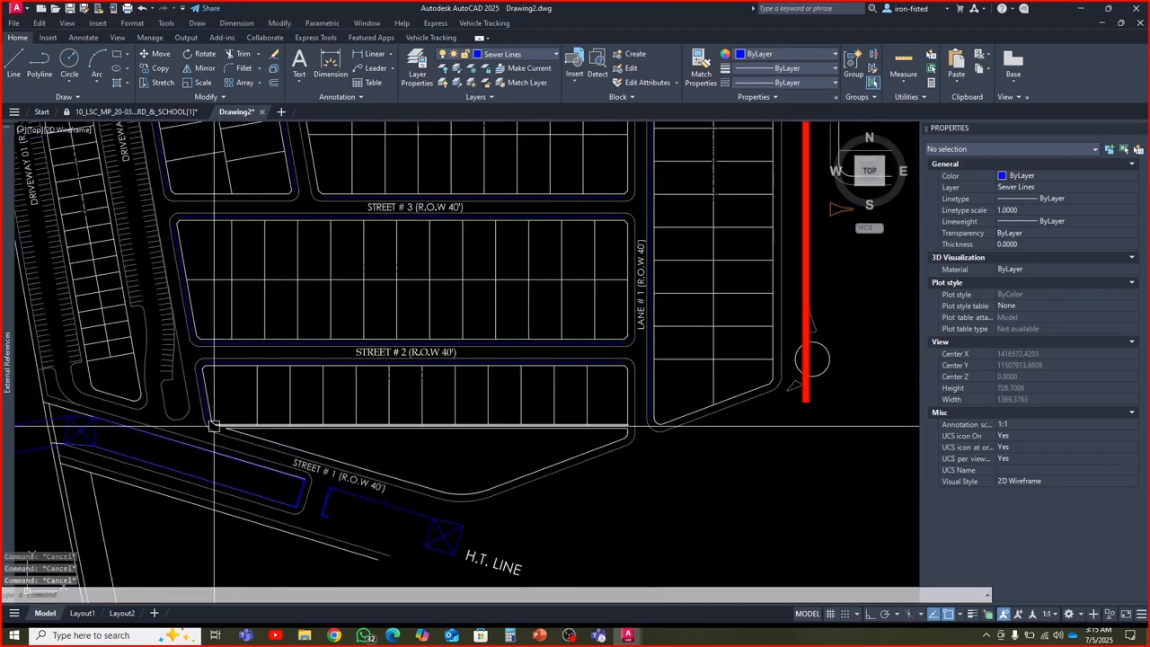
Examine the sewer lines block by block from Street # 2 up to Street # 10 and the nursery
scroll(214, 426, "down", 4)
middle_click_drag(215, 416, 311, 431)
middle_click_drag(292, 365, 305, 447)
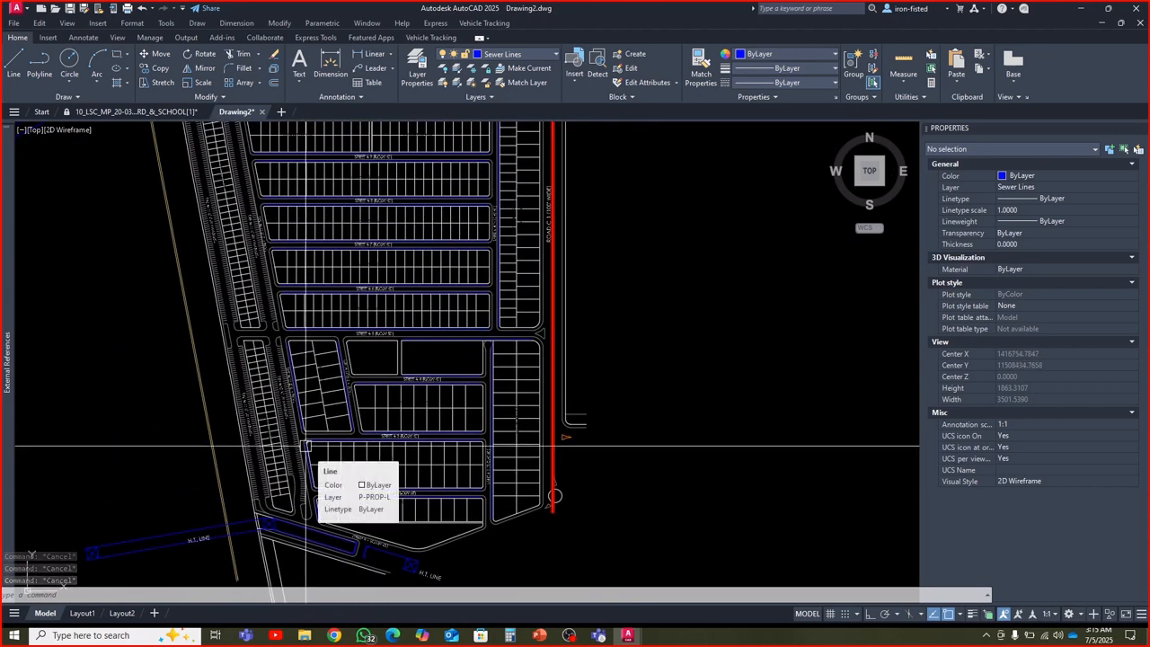
scroll(305, 446, "up", 2)
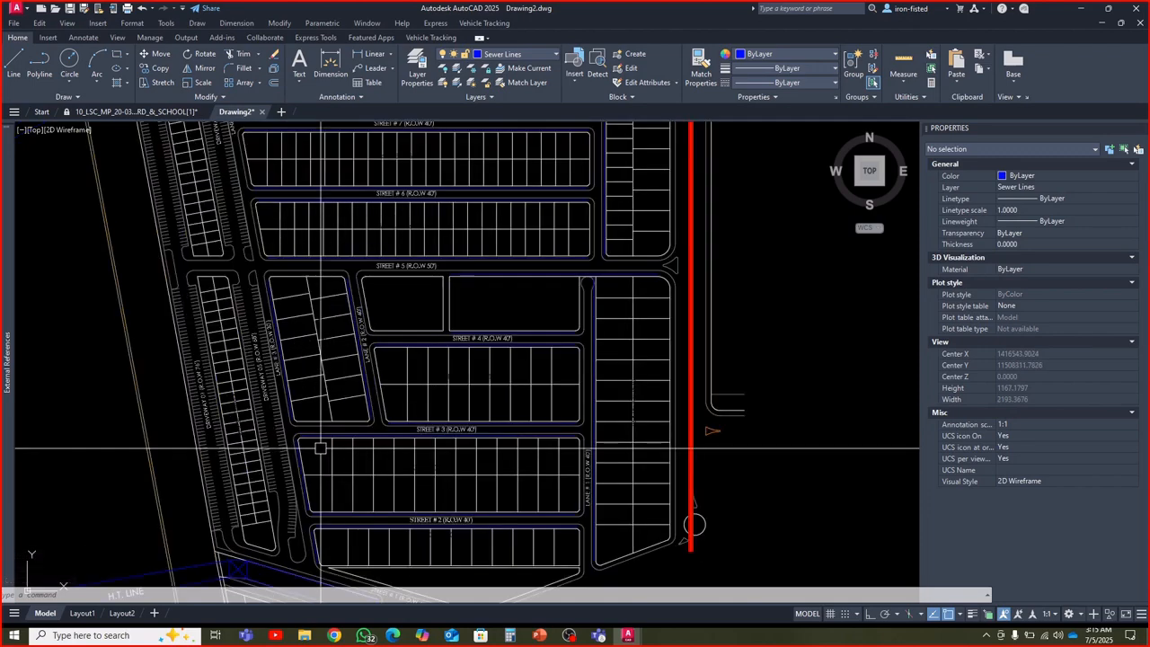
scroll(319, 445, "up", 5)
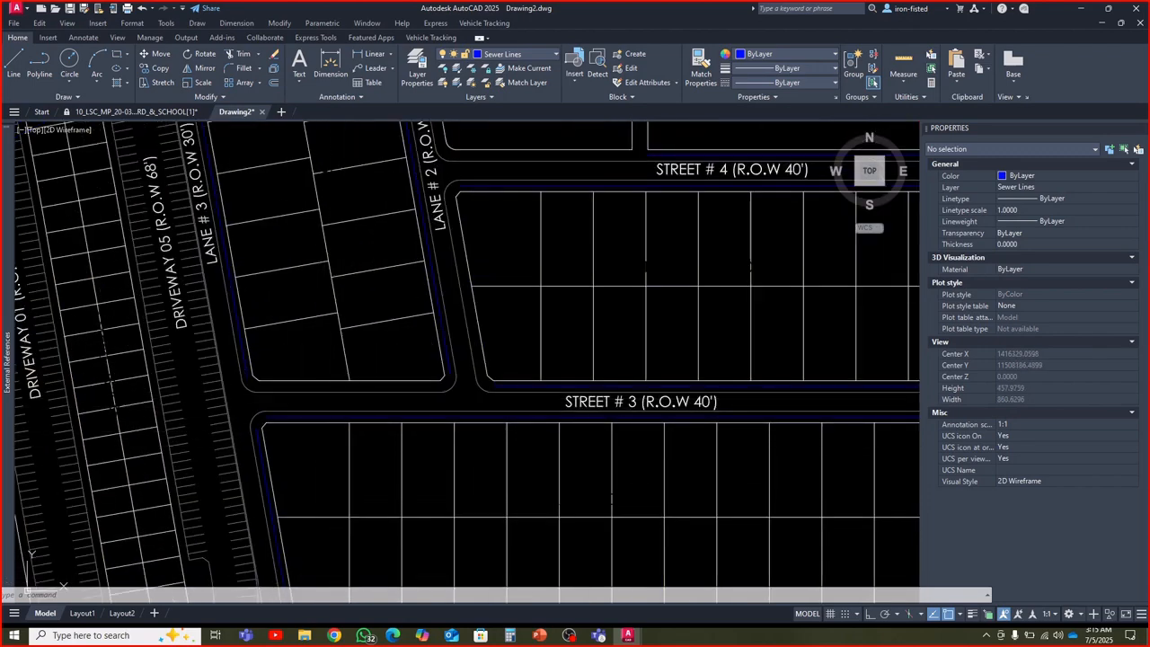
key("Escape")
scroll(346, 401, "down", 6)
scroll(346, 401, "down", 2)
scroll(338, 352, "up", 4)
scroll(338, 351, "down", 2)
mouse_move(339, 349)
middle_mouse_down()
mouse_move(339, 450)
mouse_move(326, 341)
middle_mouse_up()
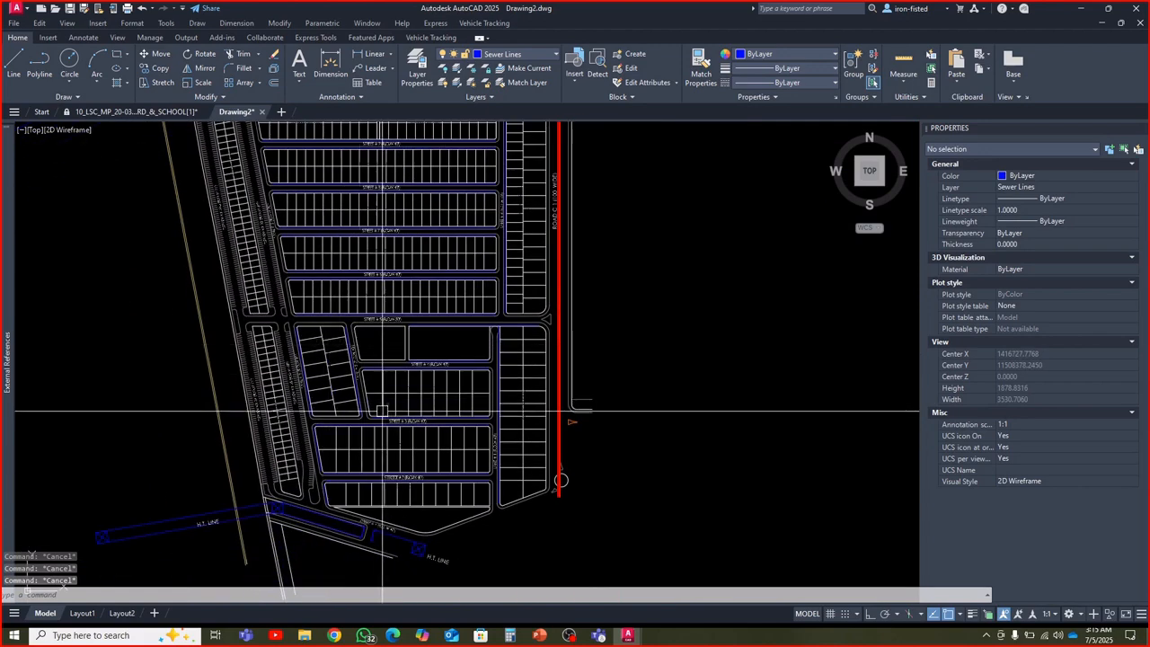
middle_click_drag(379, 422, 323, 484)
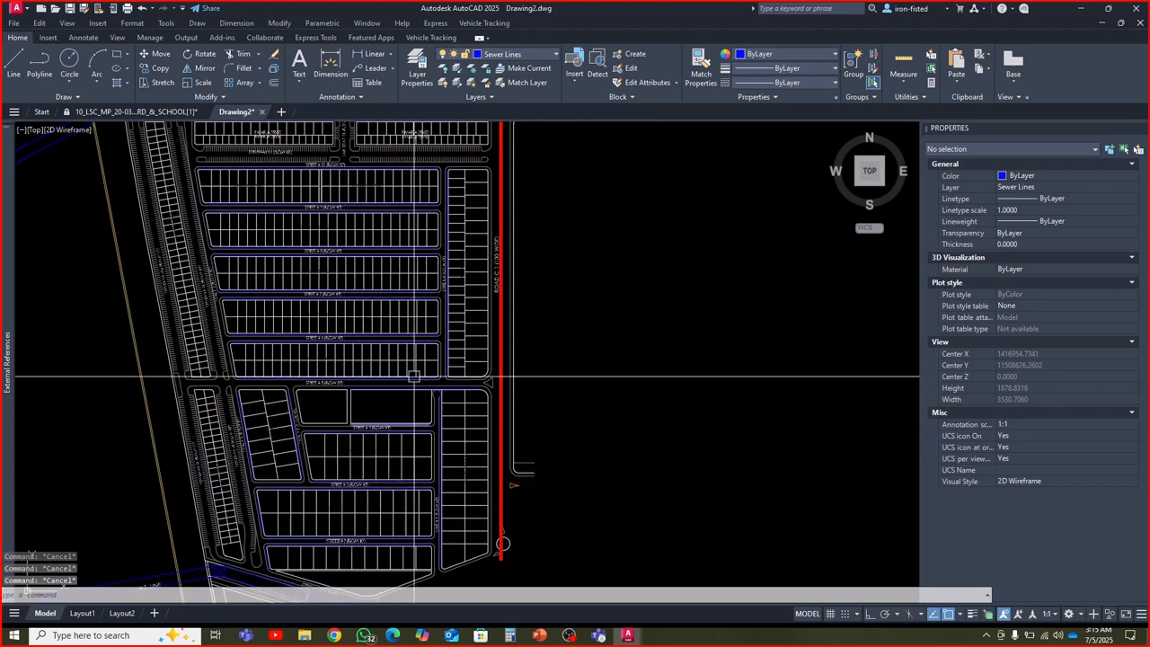
middle_click_drag(410, 380, 413, 413)
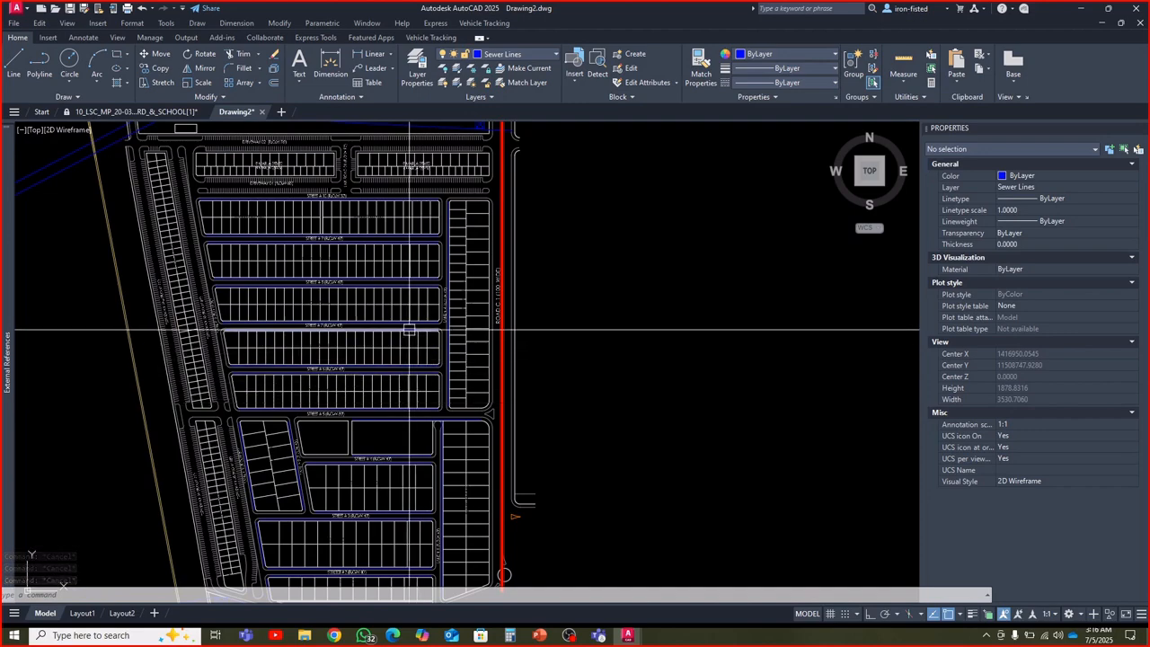
middle_click_drag(392, 289, 414, 346)
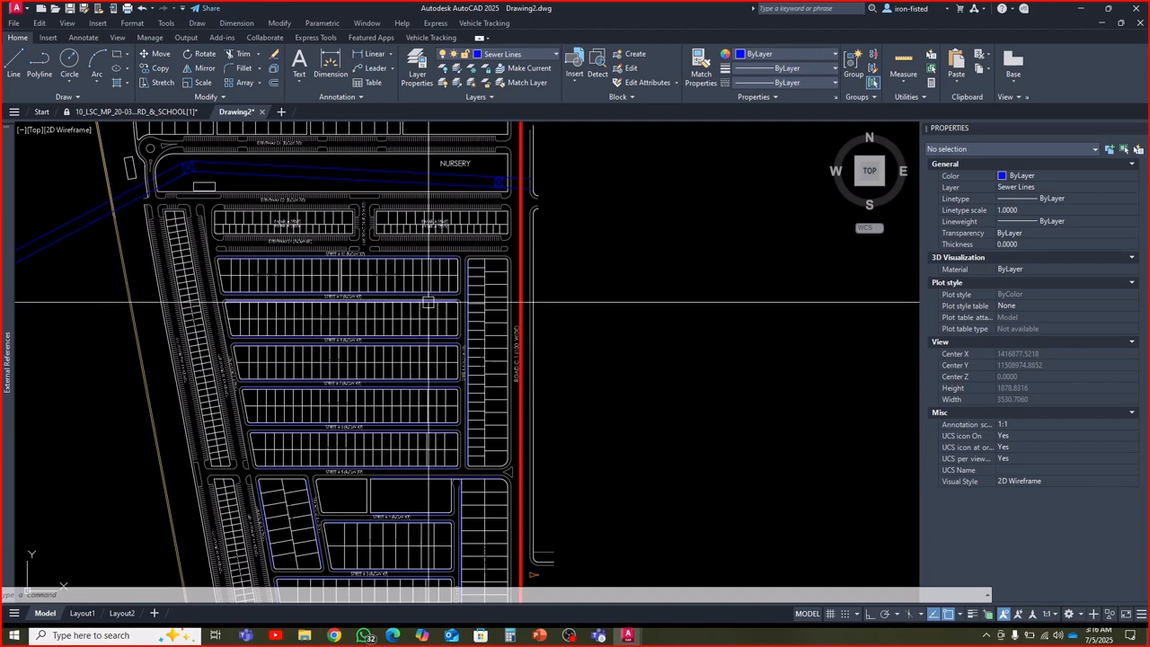
Isolate the Sewer Lines layer using the sewer line along Street # 10
scroll(441, 275, "up", 5)
left_click(457, 246)
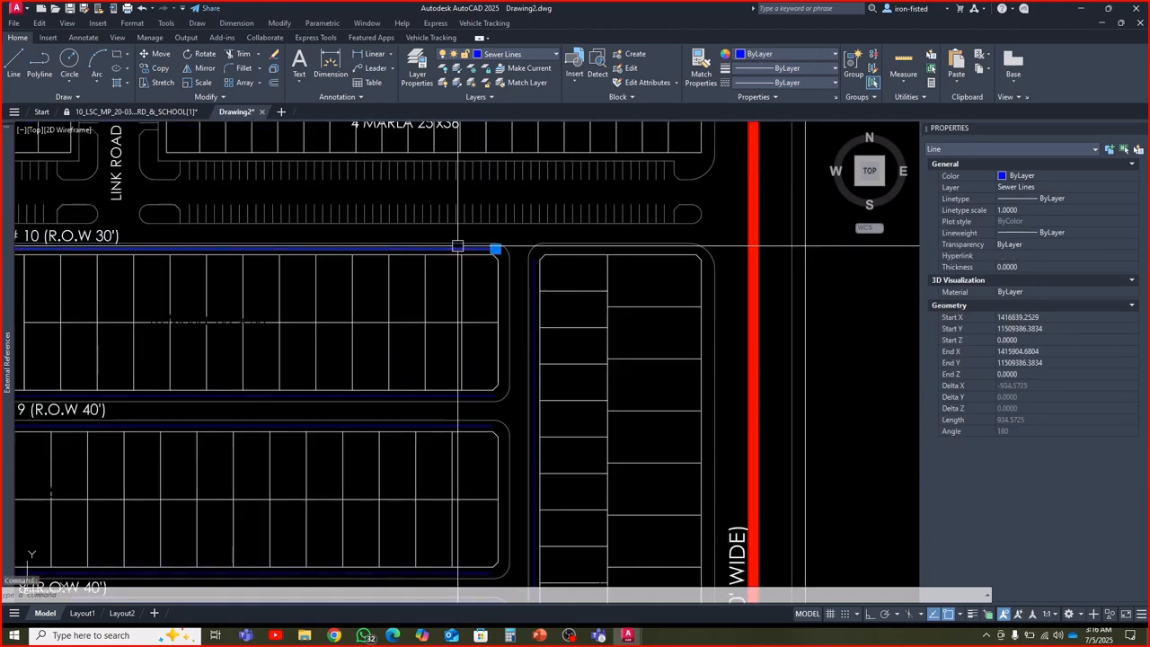
key("Escape")
key("Escape")
left_click(457, 248)
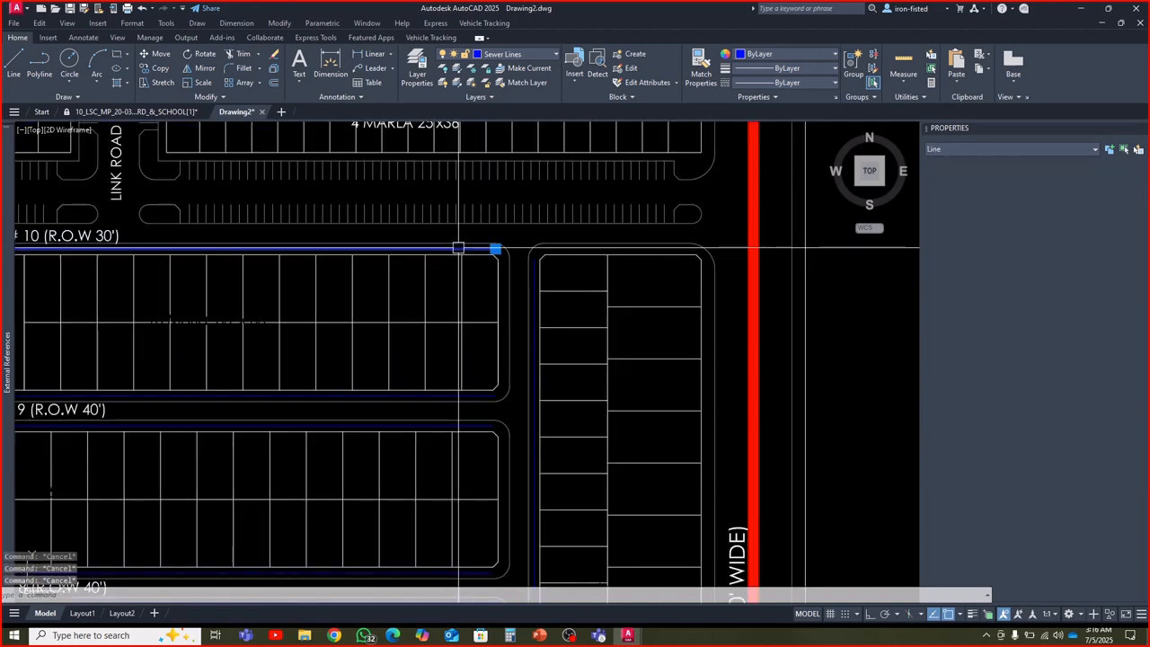
type("layiso")
key("Return")
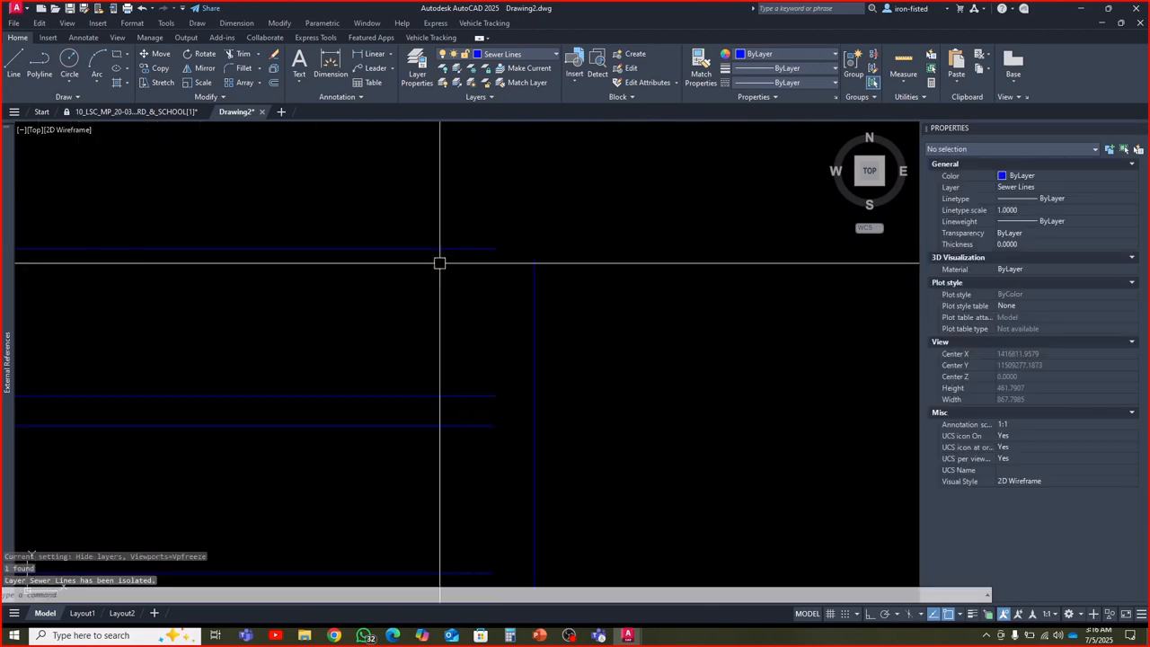
Convert all the isolated sewer lines to polylines with a multiple polyline edit and apply the Close option
scroll(440, 268, "down", 8)
key("Escape")
key("Escape")
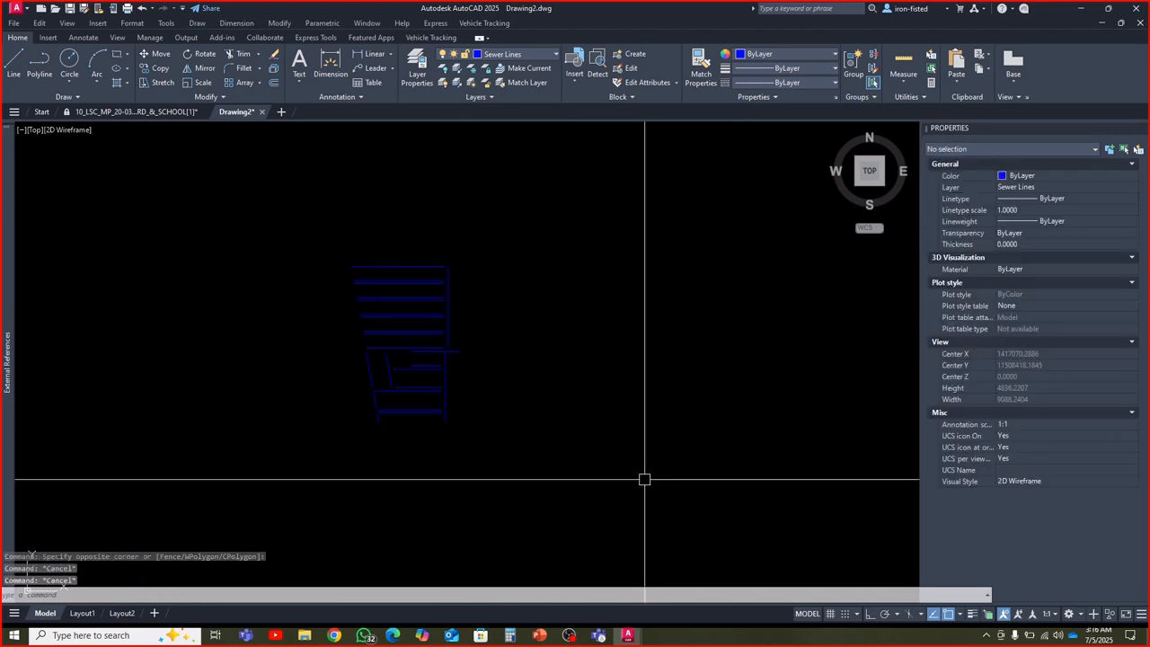
type("pe")
key("Return")
type("m")
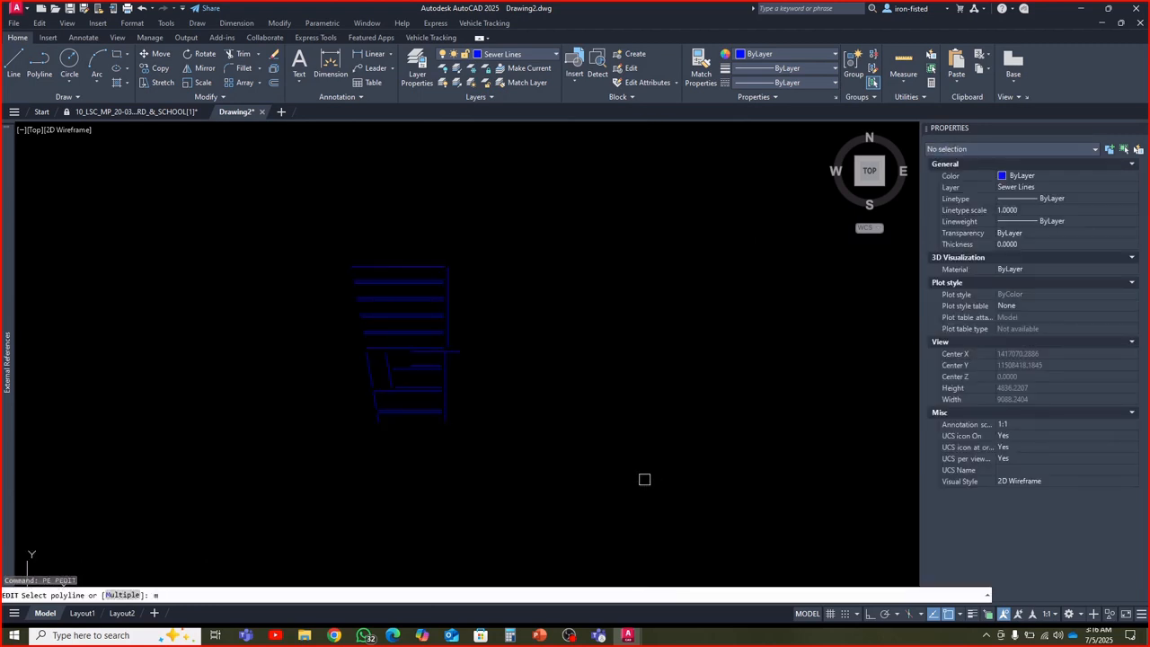
key("Return")
left_click(495, 513)
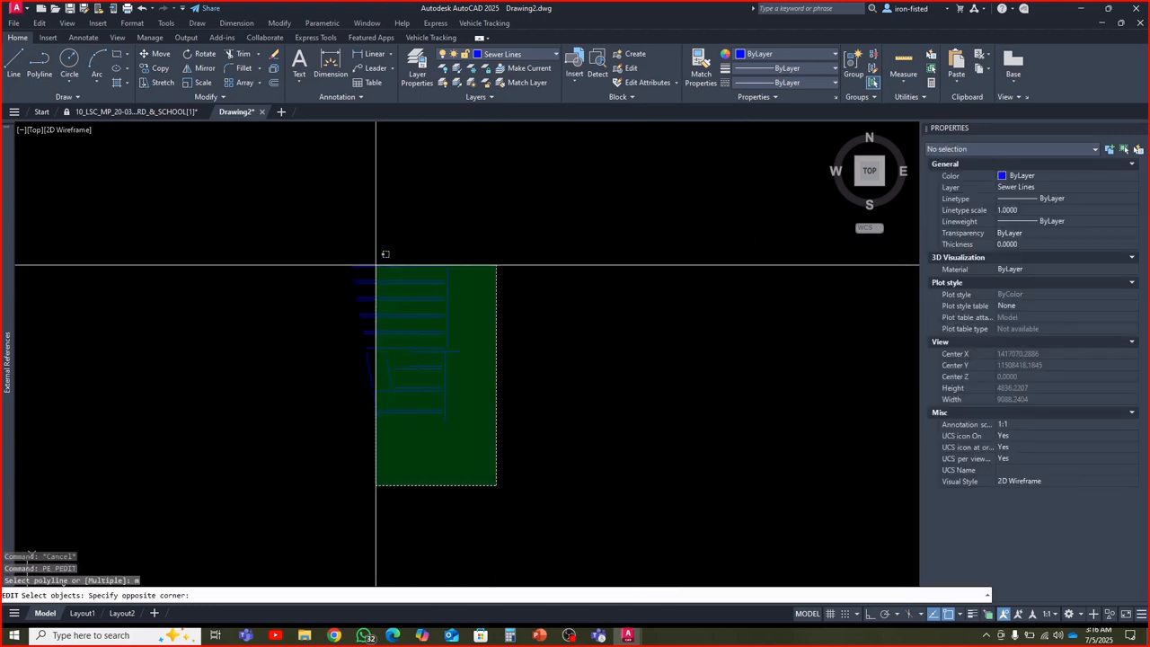
left_click(378, 263)
key("Return")
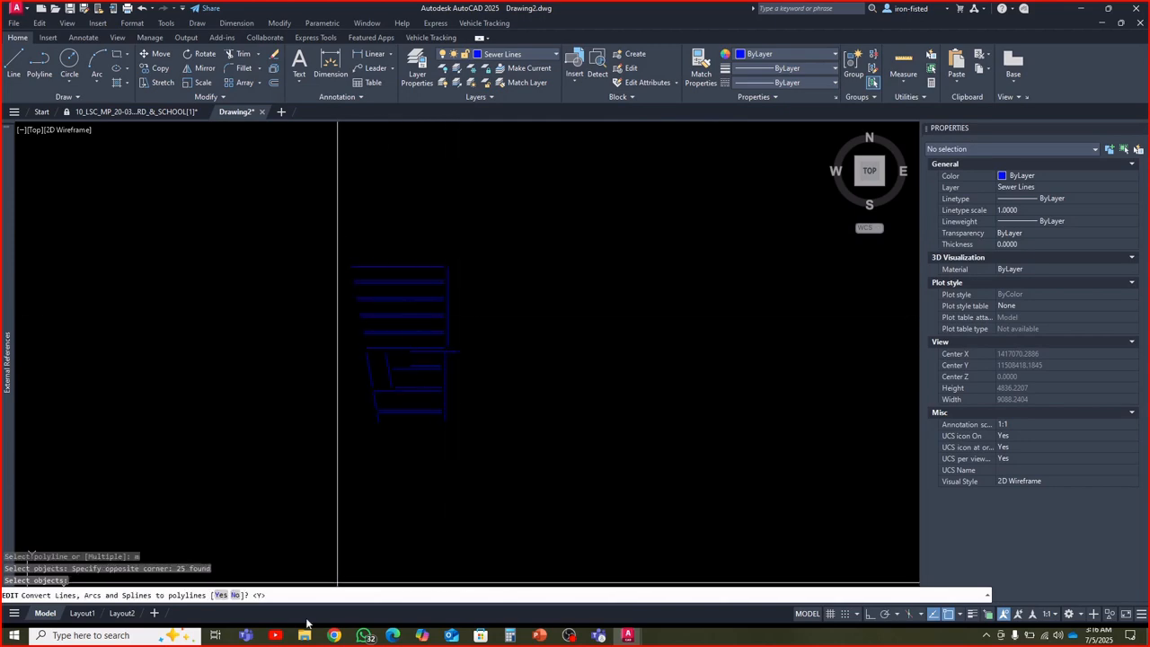
type("y")
key("Return")
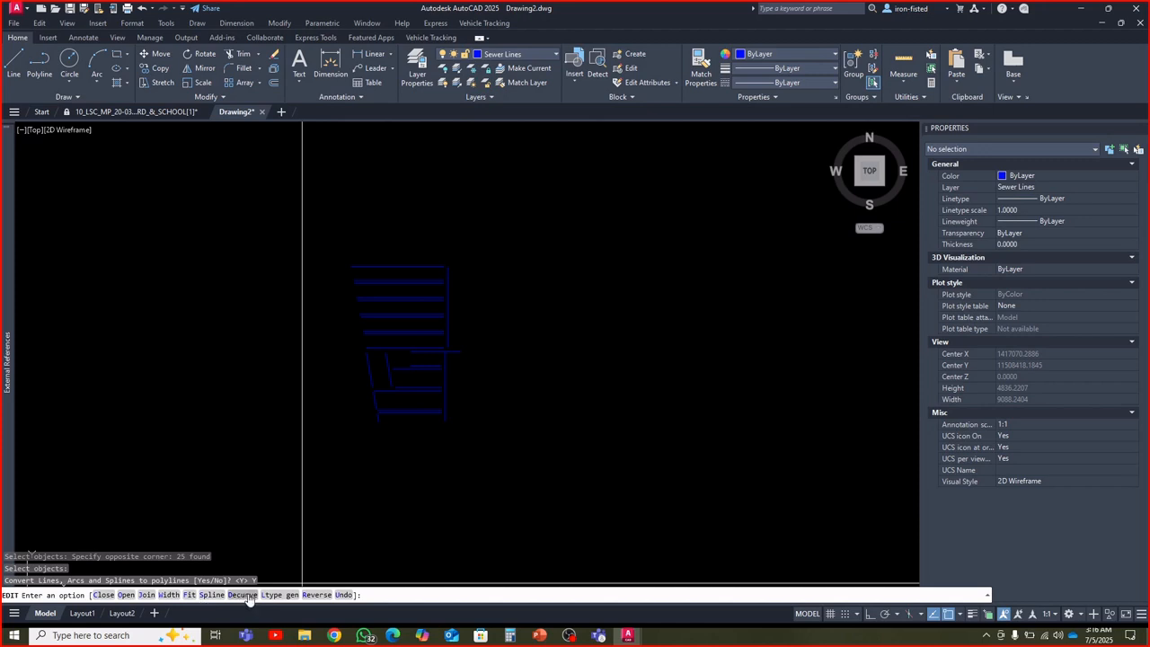
left_click(104, 594)
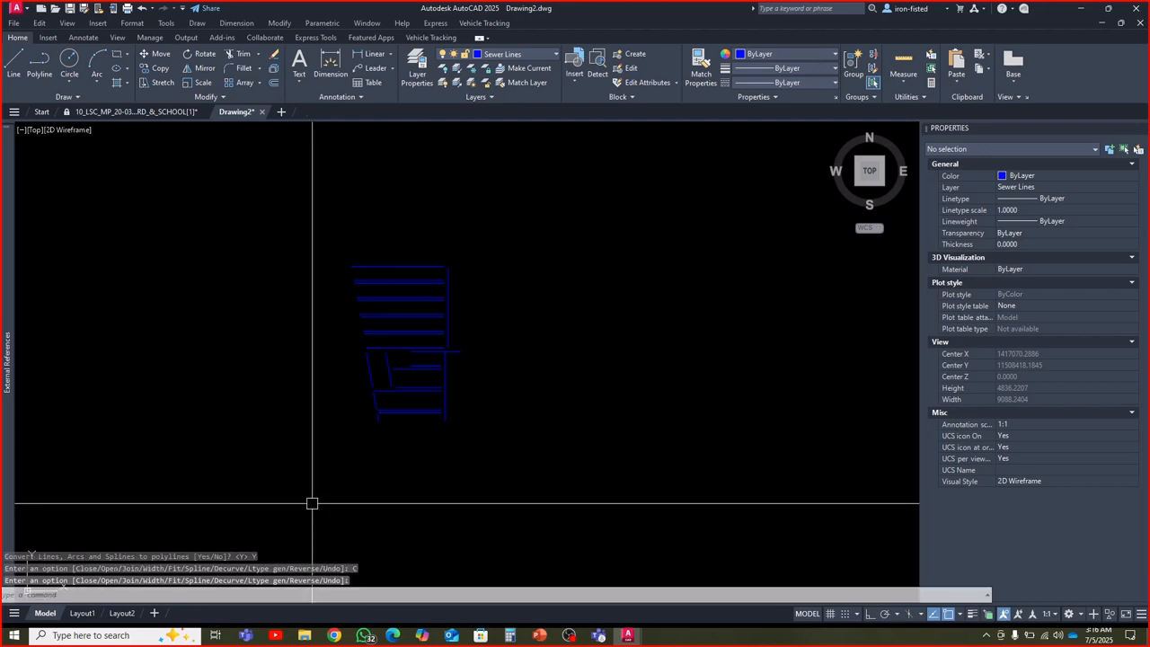
key("Escape")
key("Escape")
key("Escape")
Select all the sewer lines to check their object type, clear the selection and restore the hidden layers
left_click(493, 464)
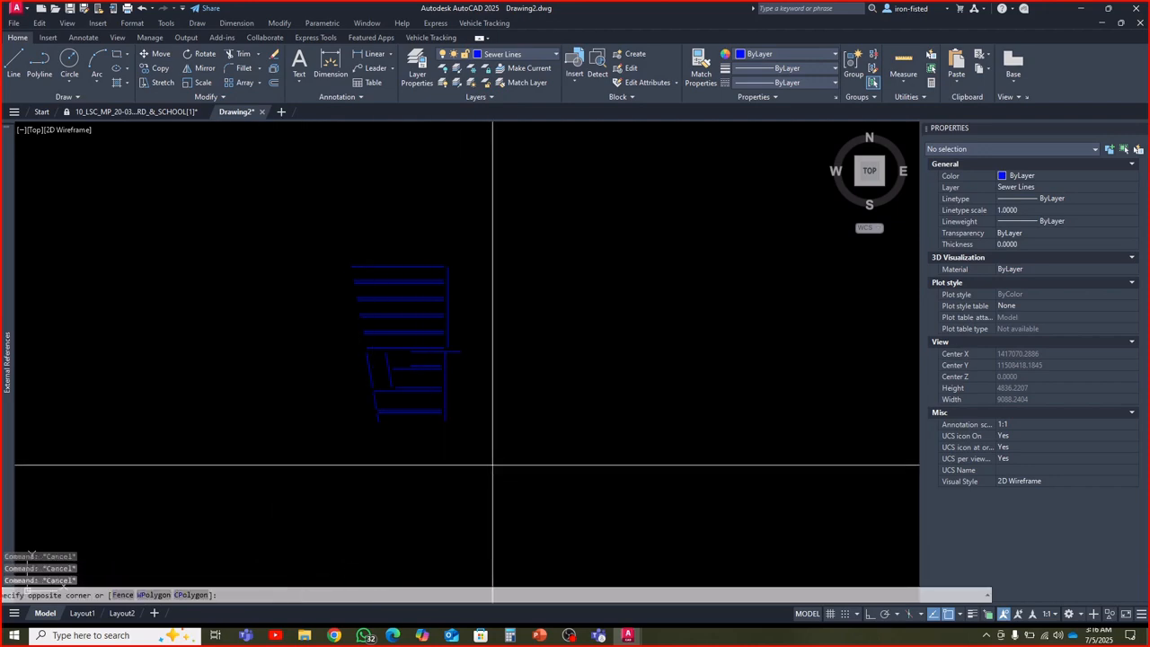
left_click(248, 186)
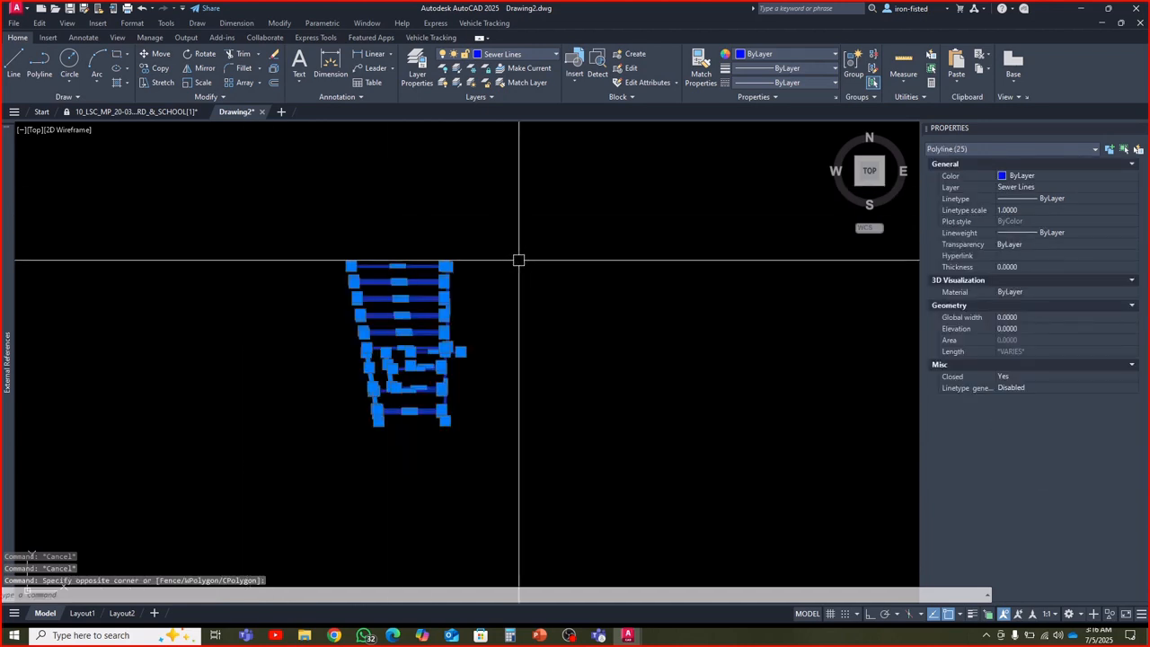
key("Escape")
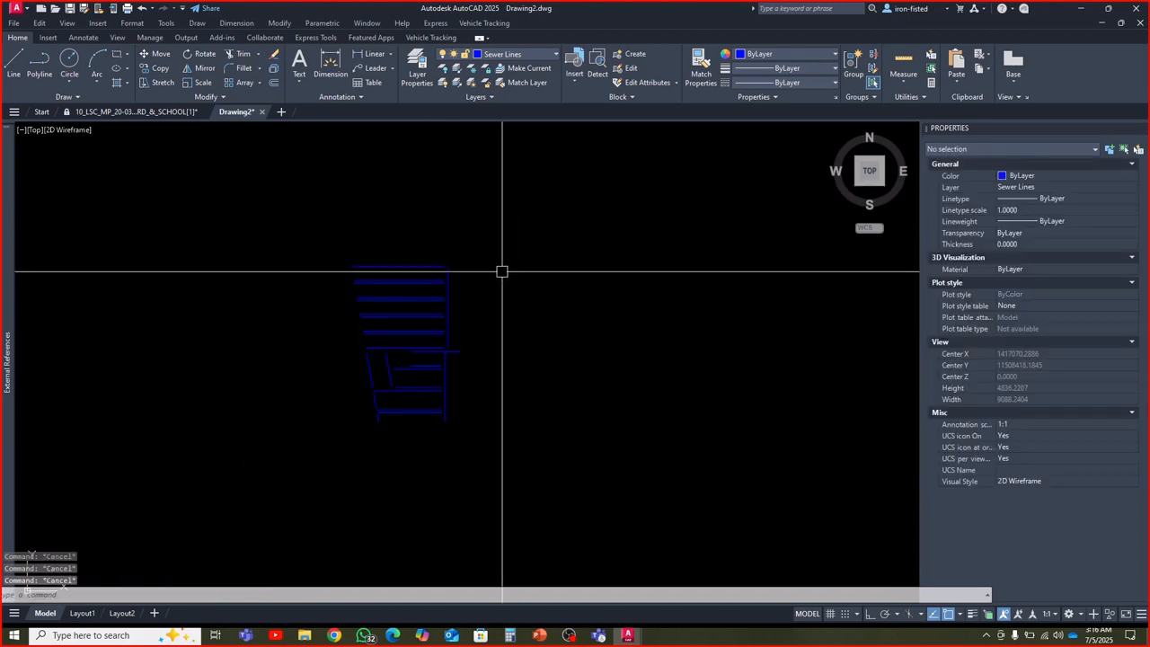
type("2")
key("Return")
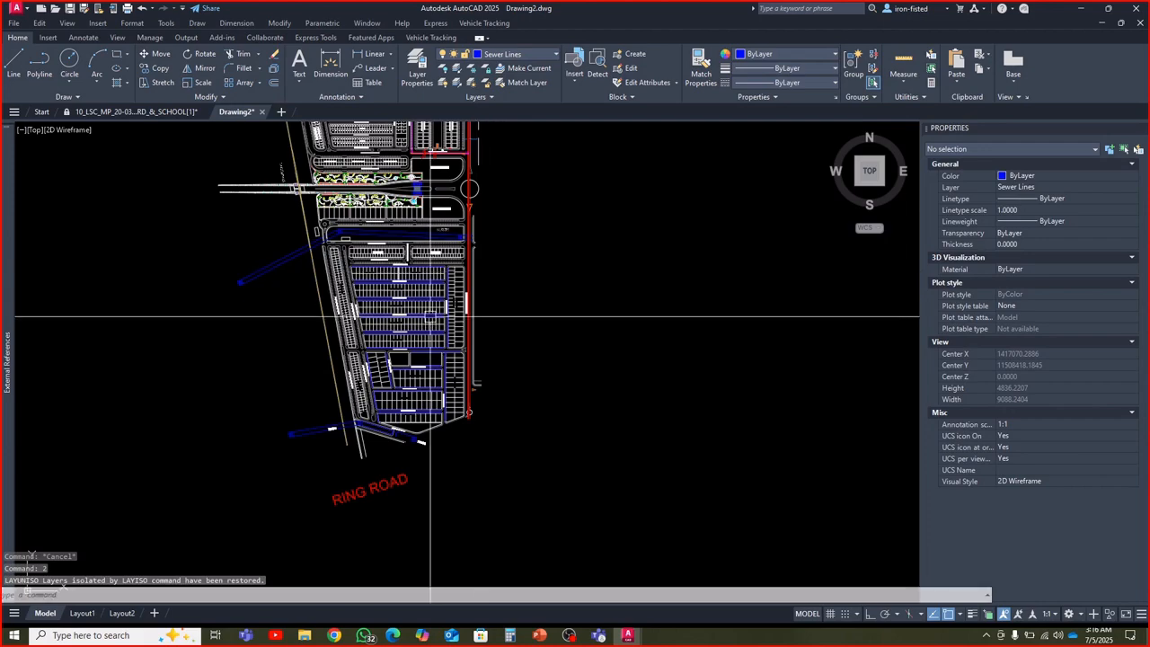
Try to extend the Lane # 4 sewer line southward to the sewer line across Street # 5
scroll(432, 316, "up", 6)
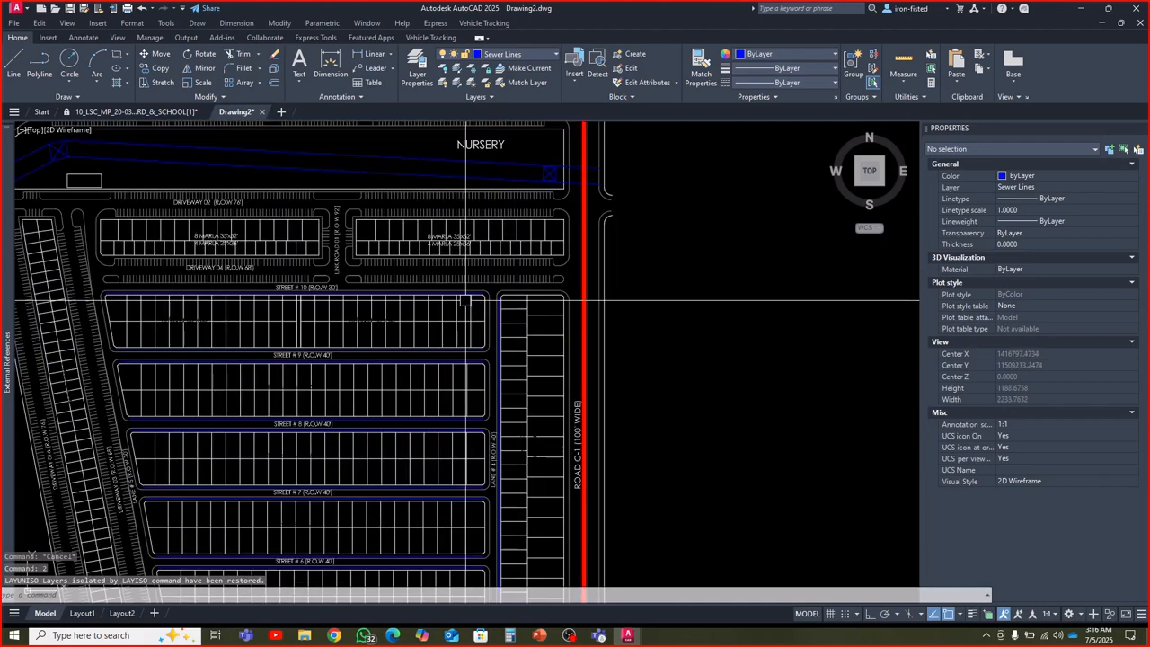
scroll(465, 300, "up", 2)
scroll(485, 300, "down", 5)
scroll(499, 364, "up", 5)
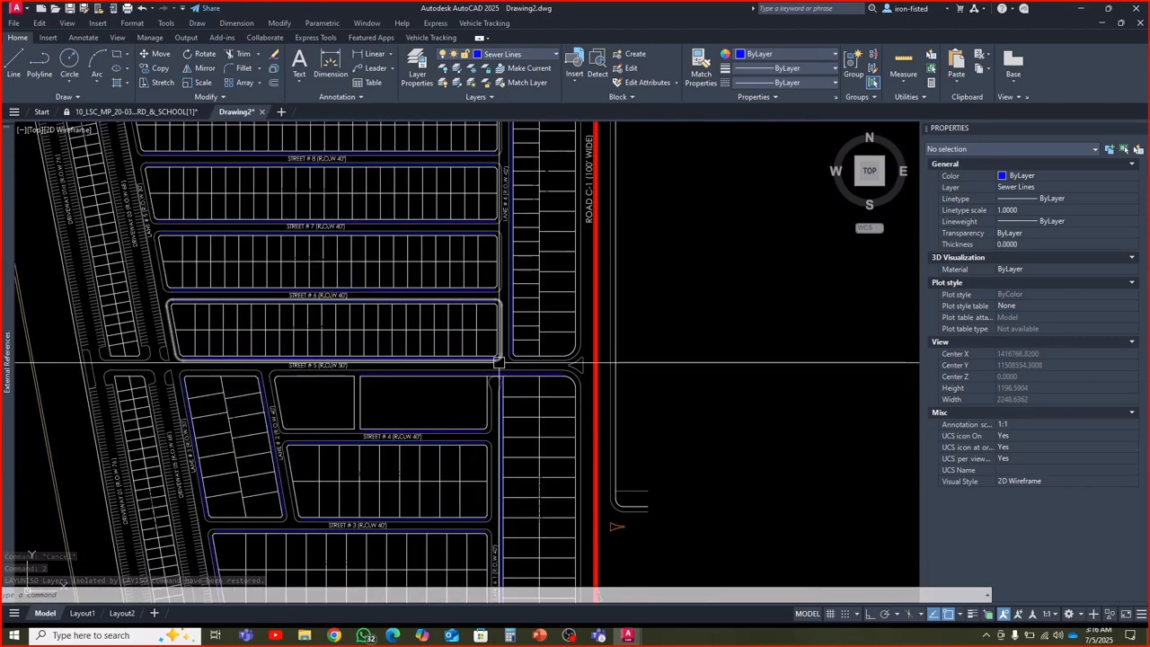
scroll(500, 364, "up", 2)
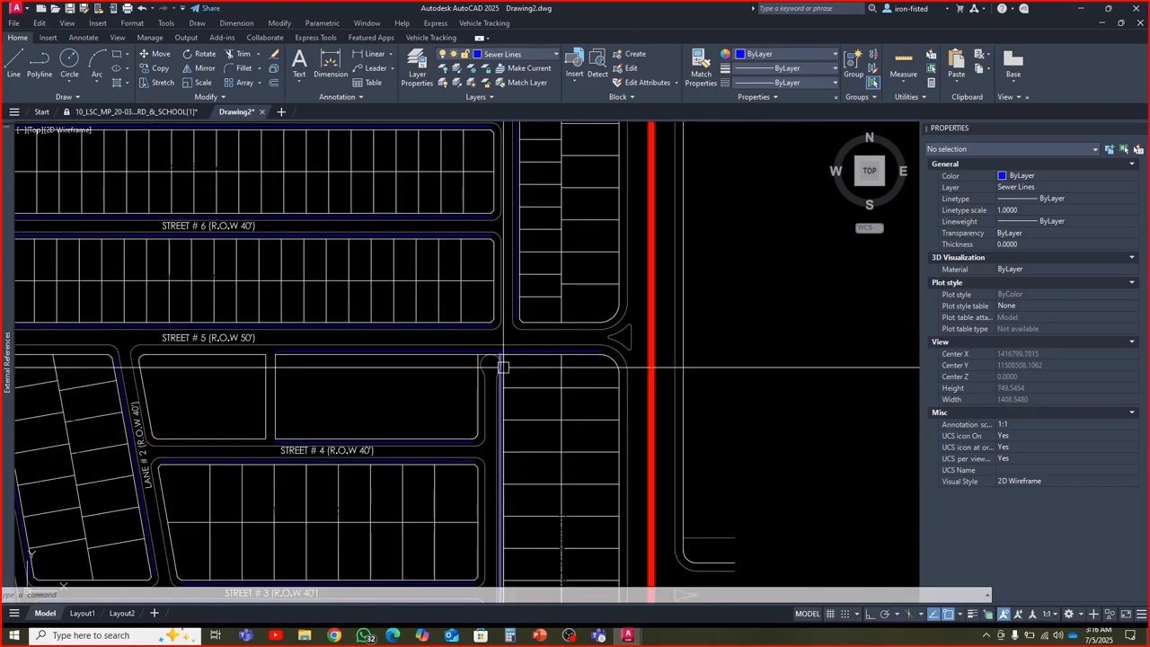
scroll(503, 366, "up", 4)
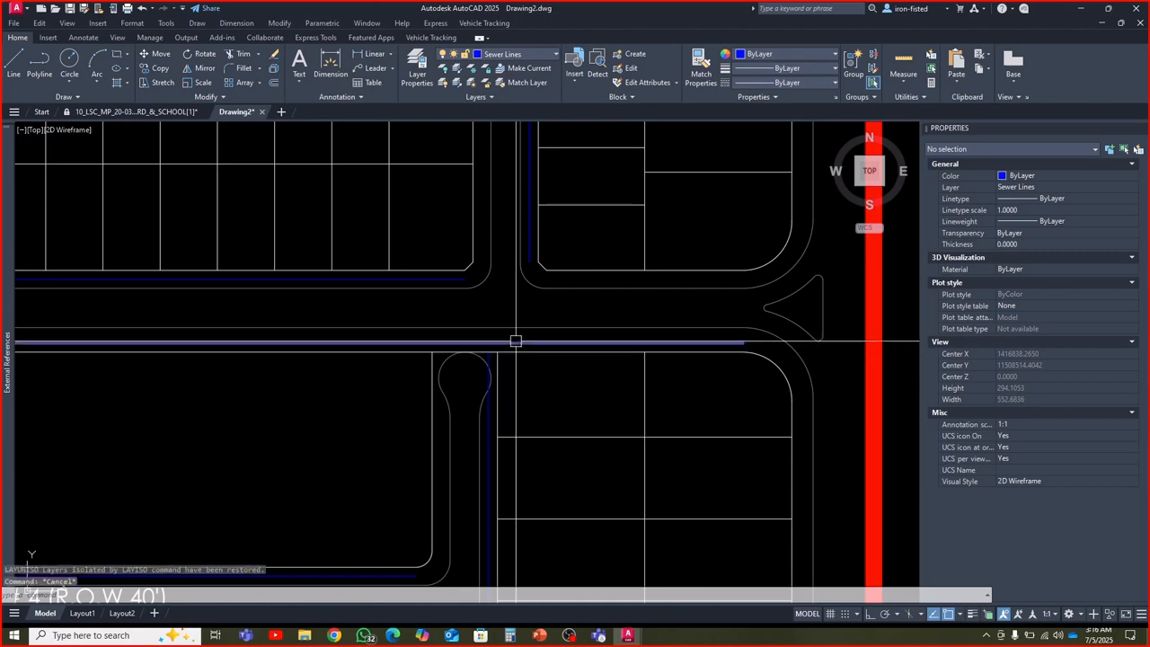
key("Escape")
key("Escape")
type("ex")
key("Return")
left_click(527, 264)
scroll(523, 265, "up", 2)
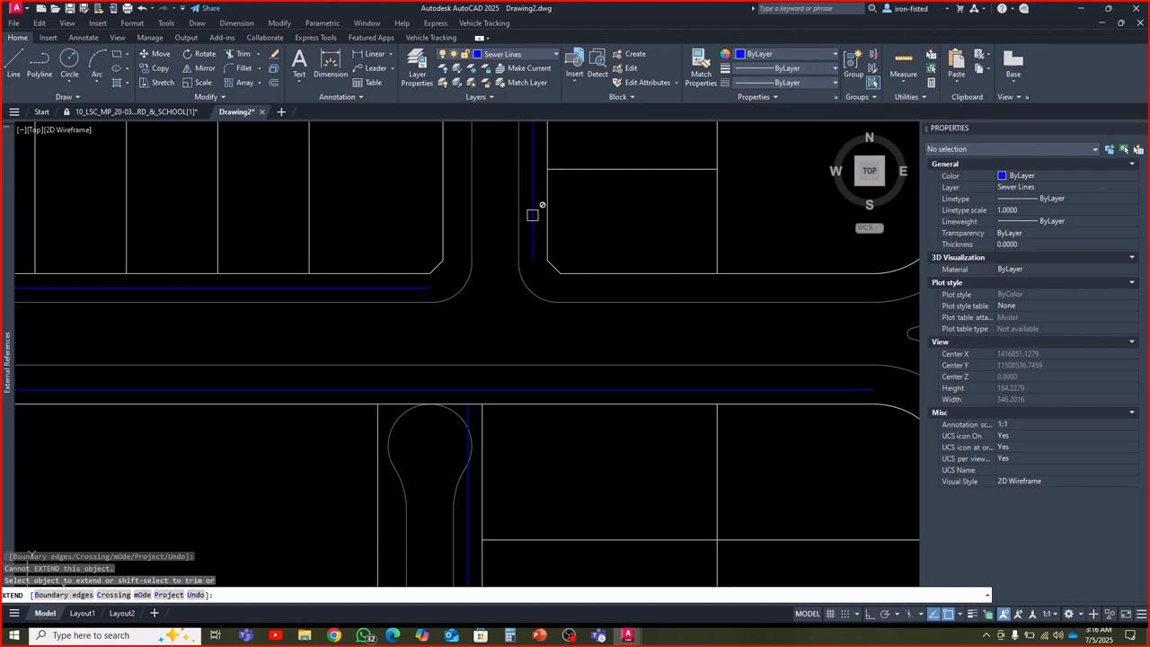
key("Escape")
key("Escape")
left_click(533, 215)
key("Escape")
key("Escape")
key("Escape")
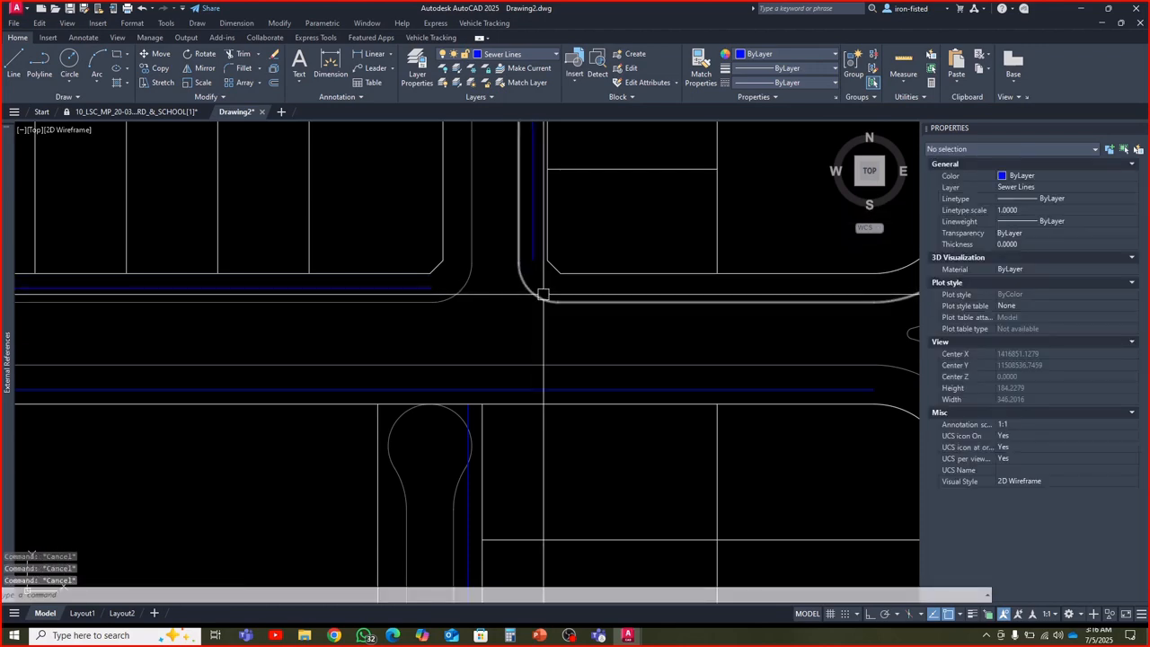
Examine the sewer layout from the Street # 5 junction down to Street # 1 and back up to Street # 10
scroll(543, 293, "down", 6)
middle_click_drag(521, 329, 524, 277)
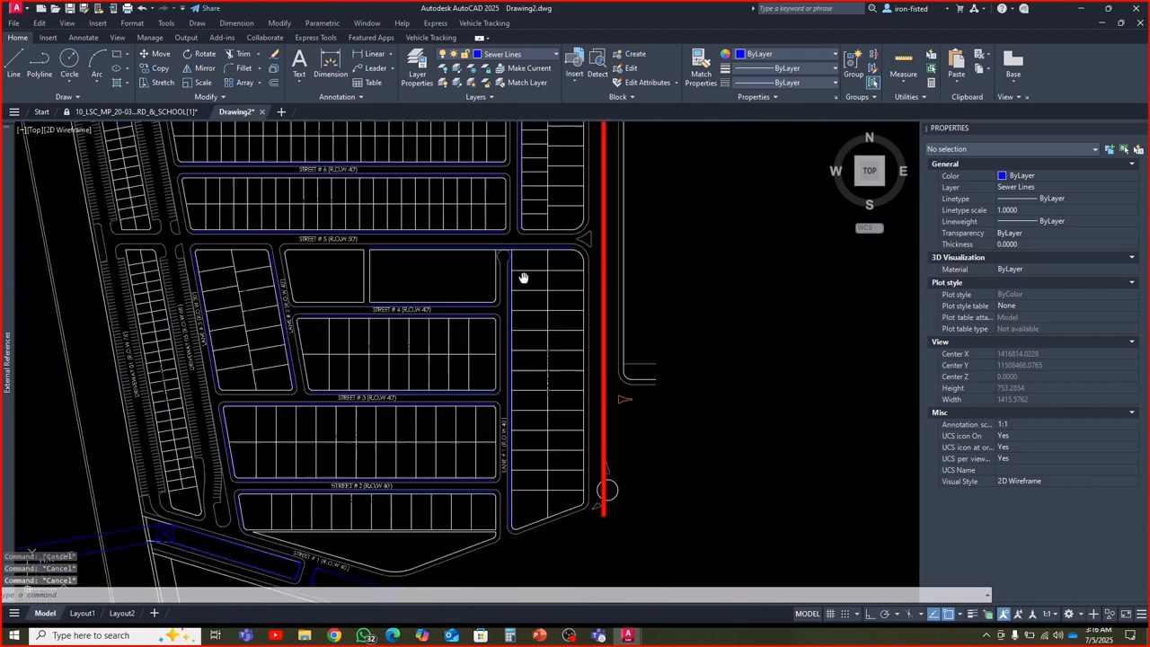
scroll(513, 359, "down", 1)
scroll(513, 336, "down", 1)
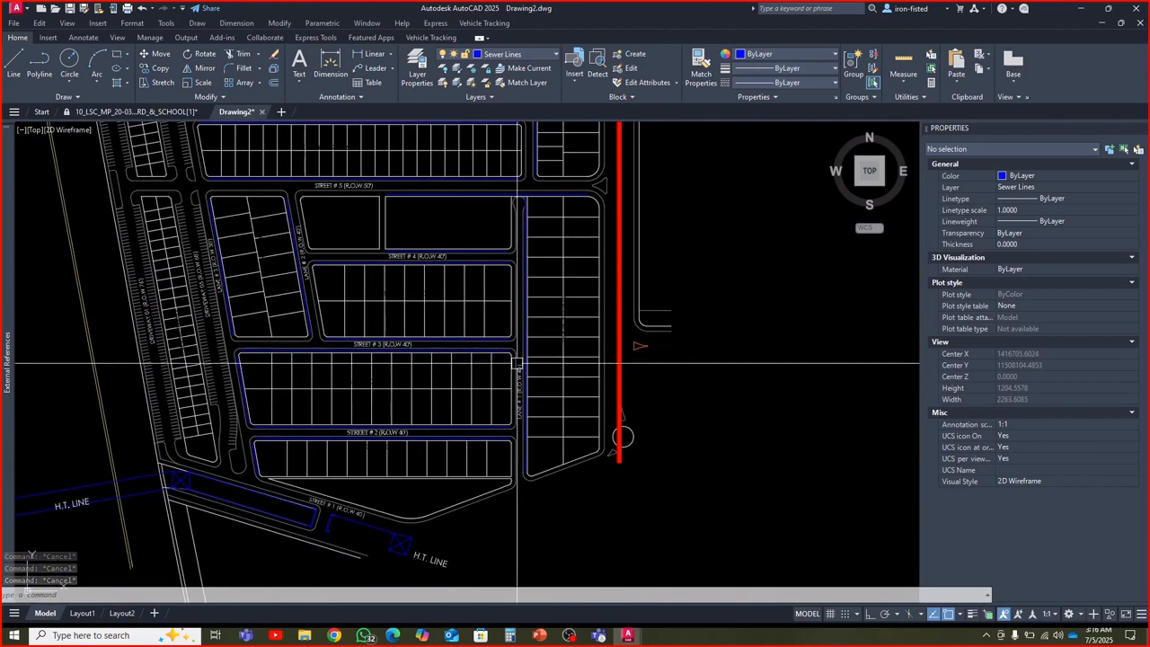
middle_click_drag(508, 406, 516, 354)
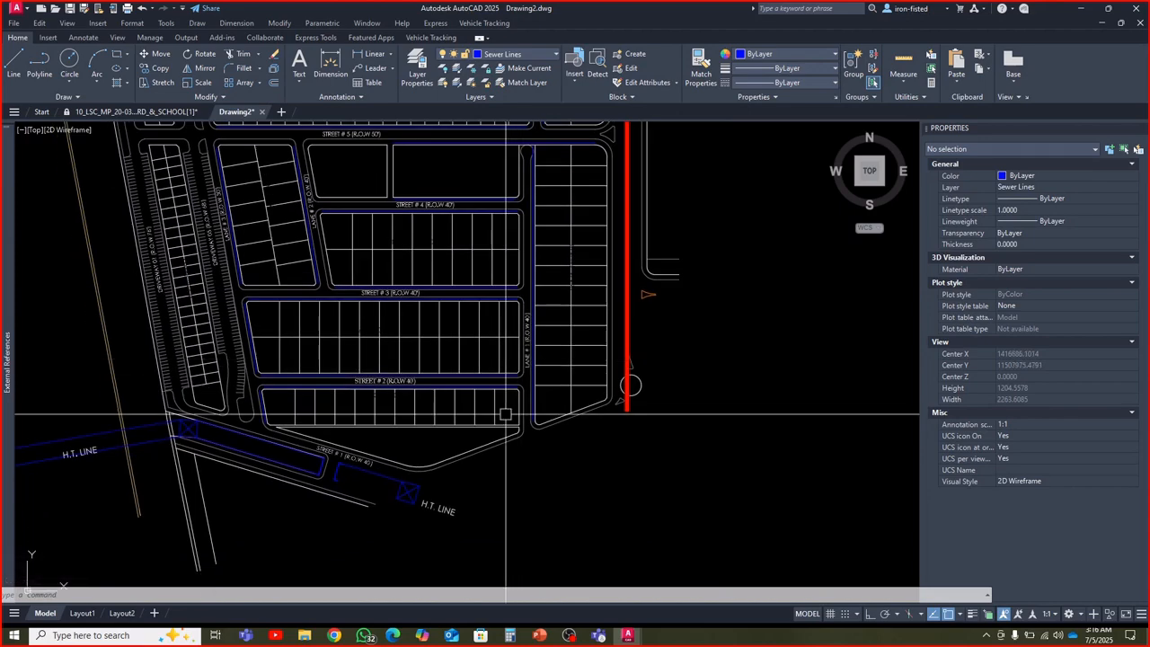
scroll(506, 414, "up", 4)
scroll(503, 420, "down", 6)
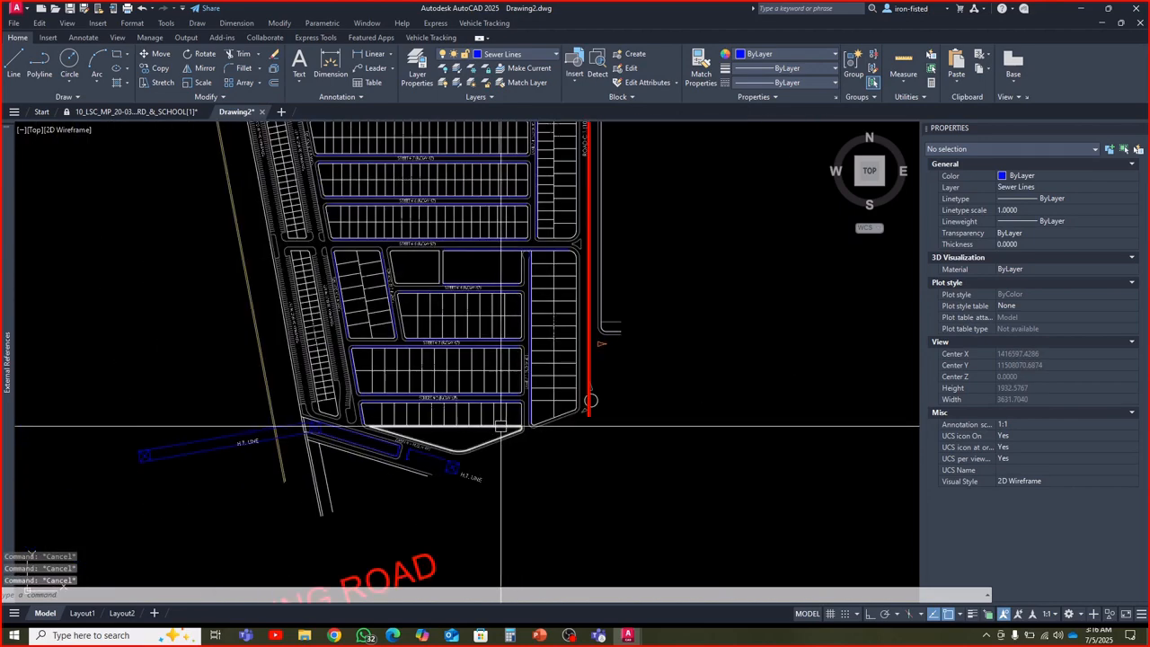
scroll(500, 425, "down", 2)
scroll(407, 327, "up", 4)
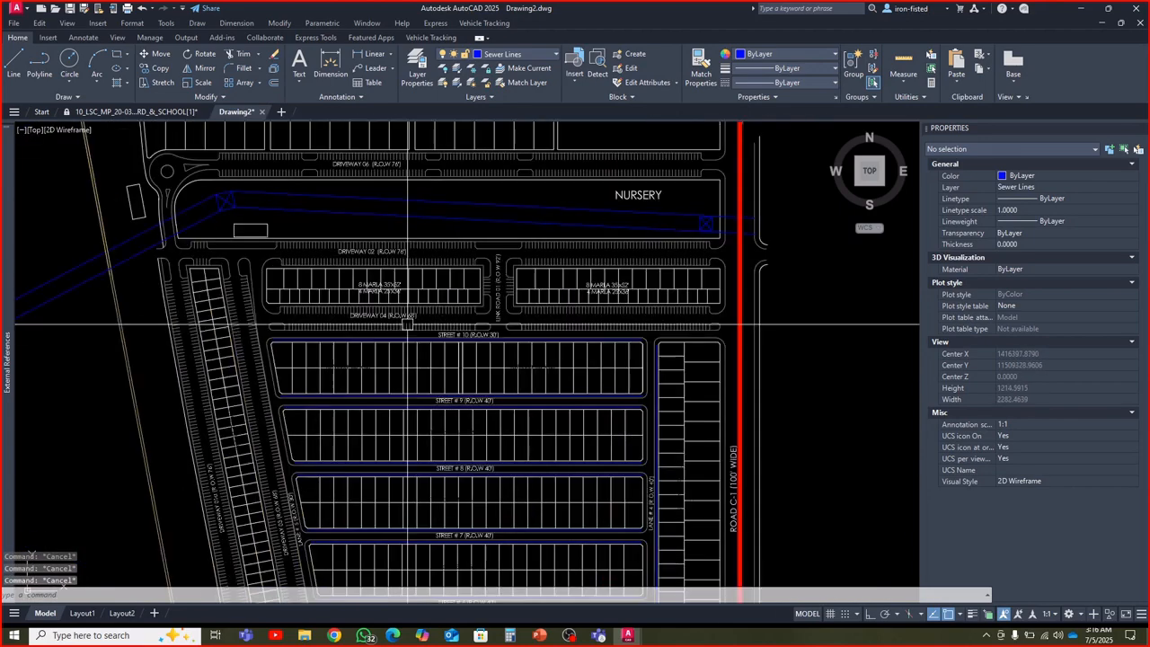
Try to extend the north end of the Lane # 4 sewer line past Street # 10
scroll(400, 329, "up", 2)
scroll(306, 334, "down", 2)
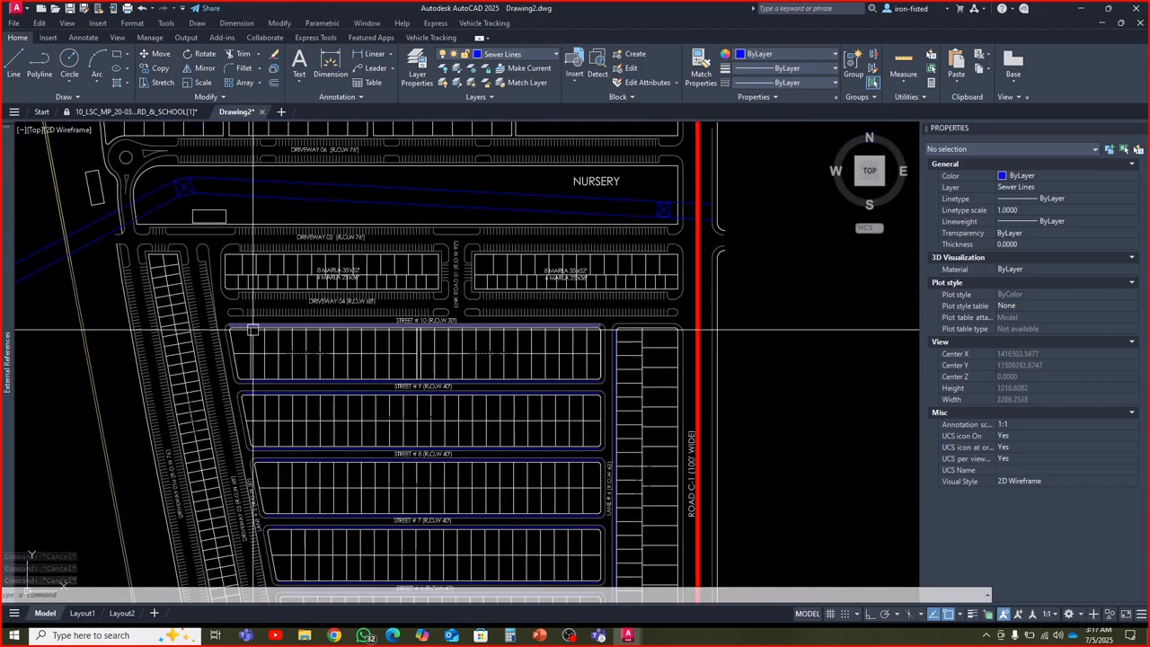
middle_click_drag(585, 390, 572, 311)
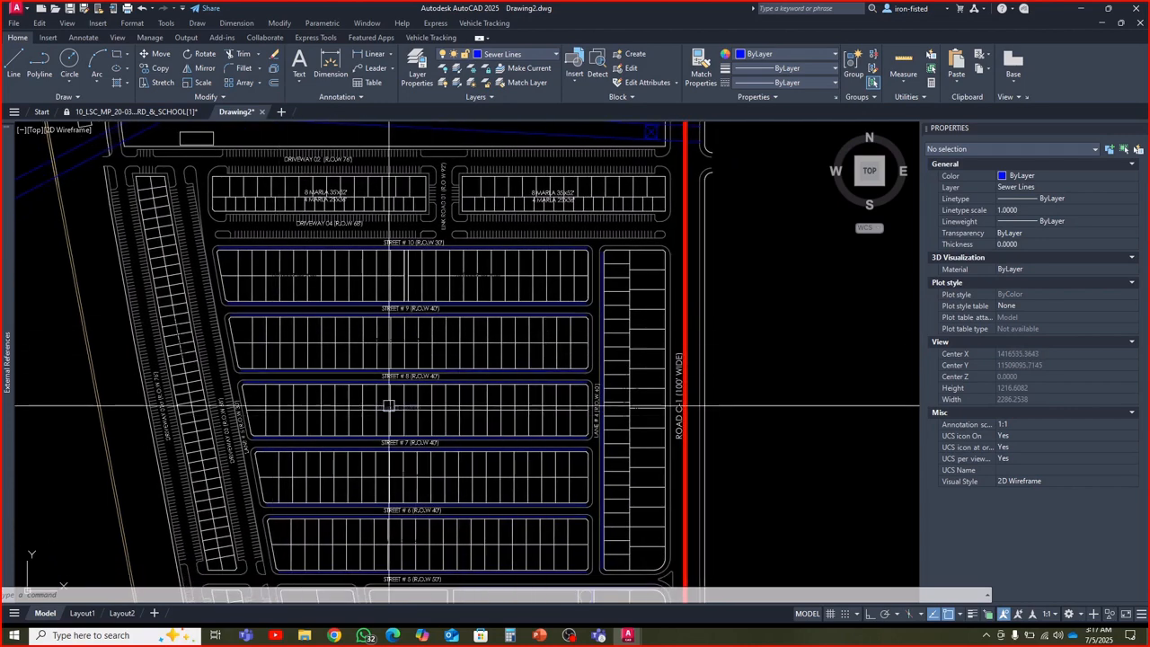
middle_click_drag(566, 384, 555, 315)
middle_click_drag(584, 261, 567, 354)
key("Escape")
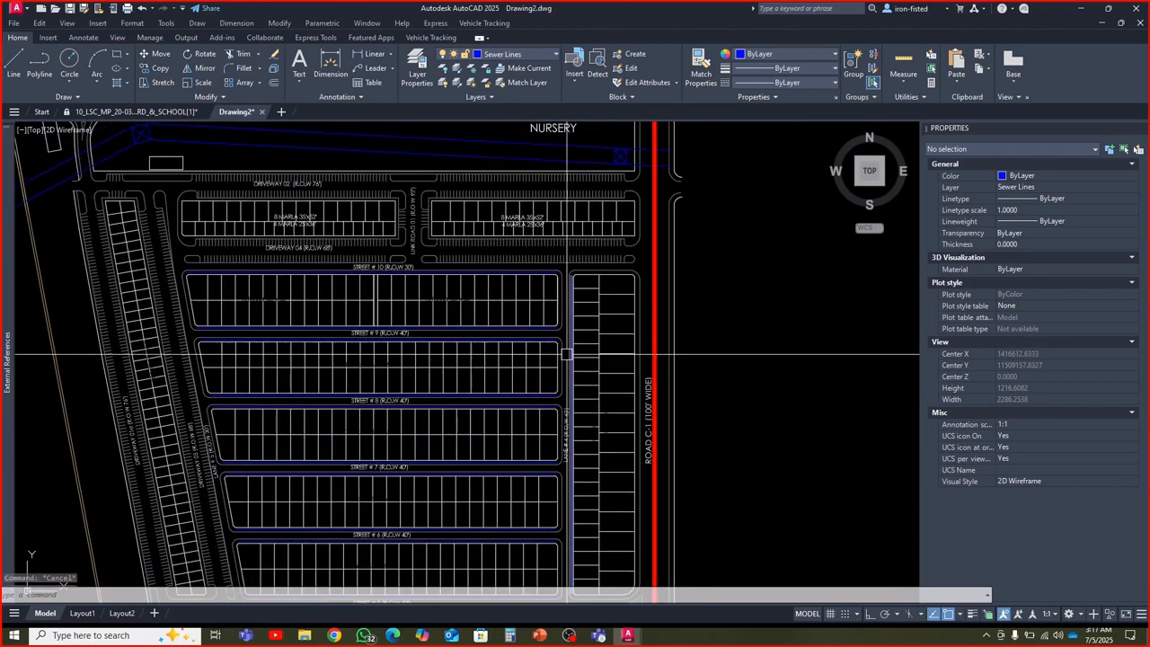
type("ex")
key("Return")
left_click(566, 354)
scroll(554, 310, "up", 4)
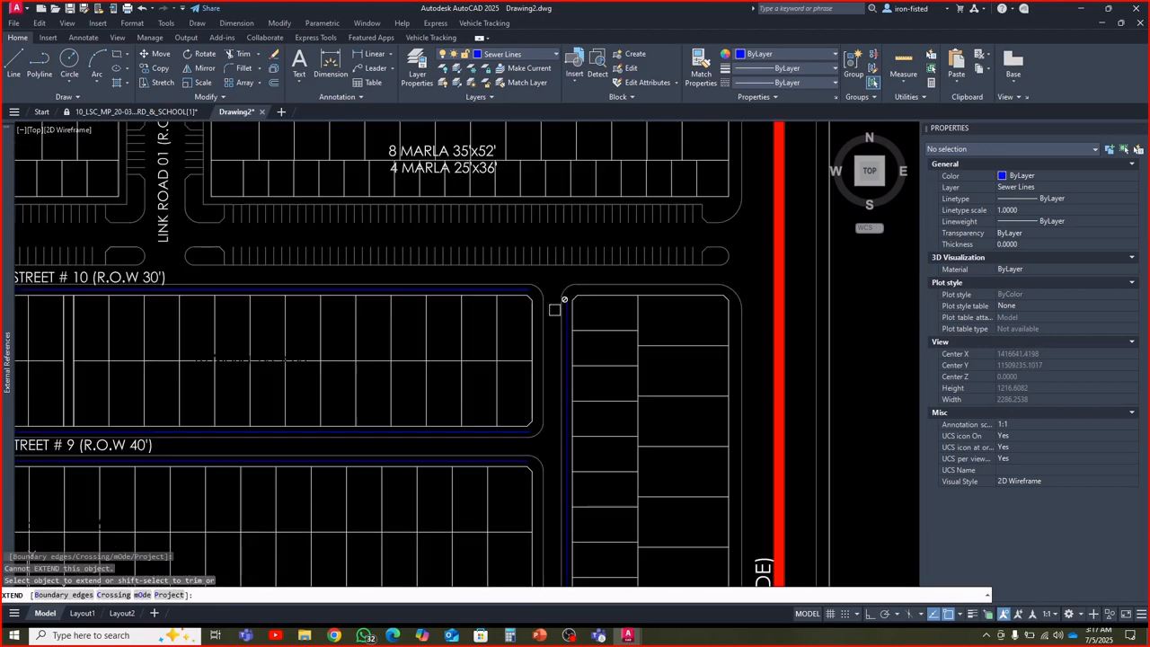
scroll(554, 310, "up", 2)
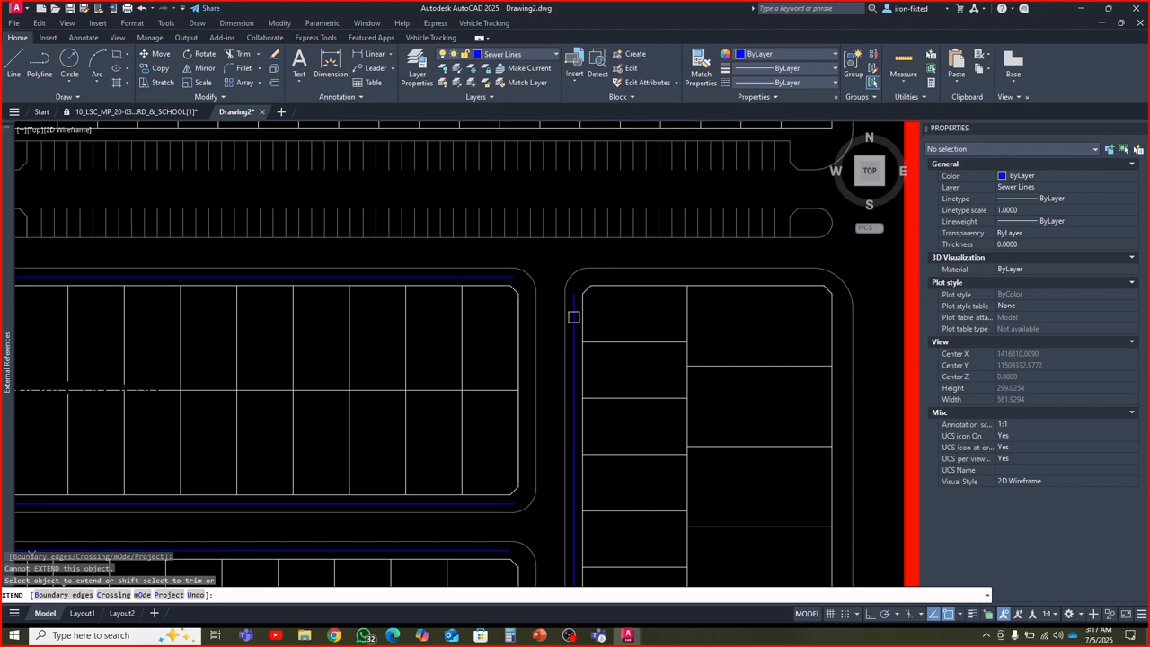
key("Escape")
key("Escape")
Check the Lane # 4 sewer line's object properties and retry extending its north end
left_click(574, 316)
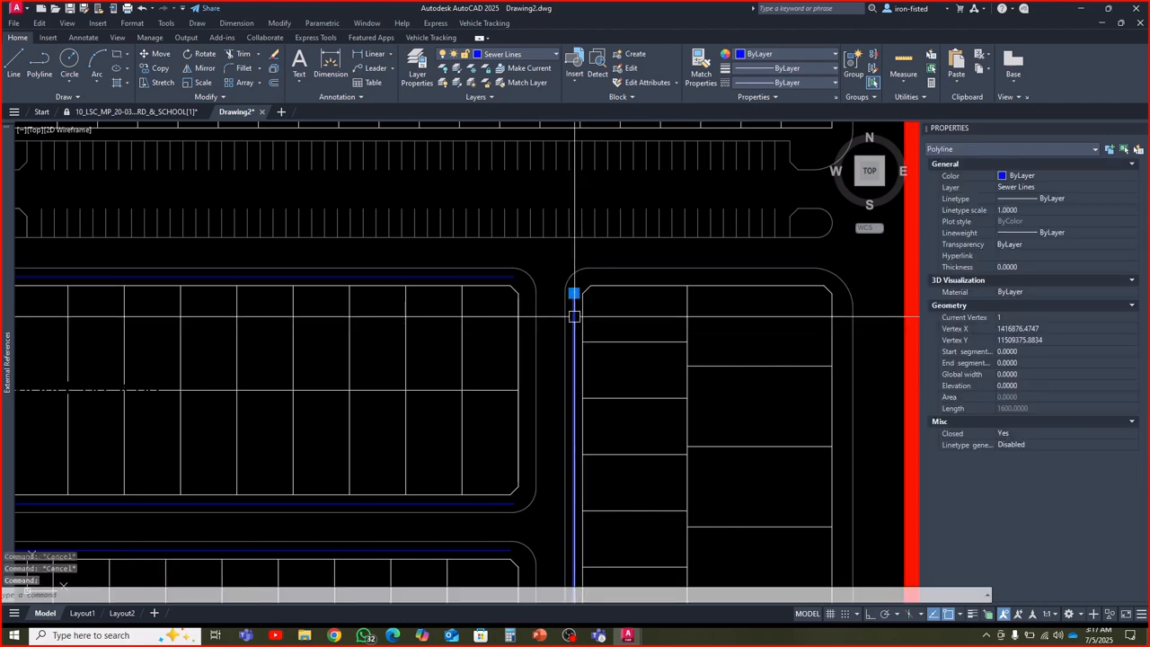
key("Escape")
type("ex")
key("Return")
left_click(574, 312)
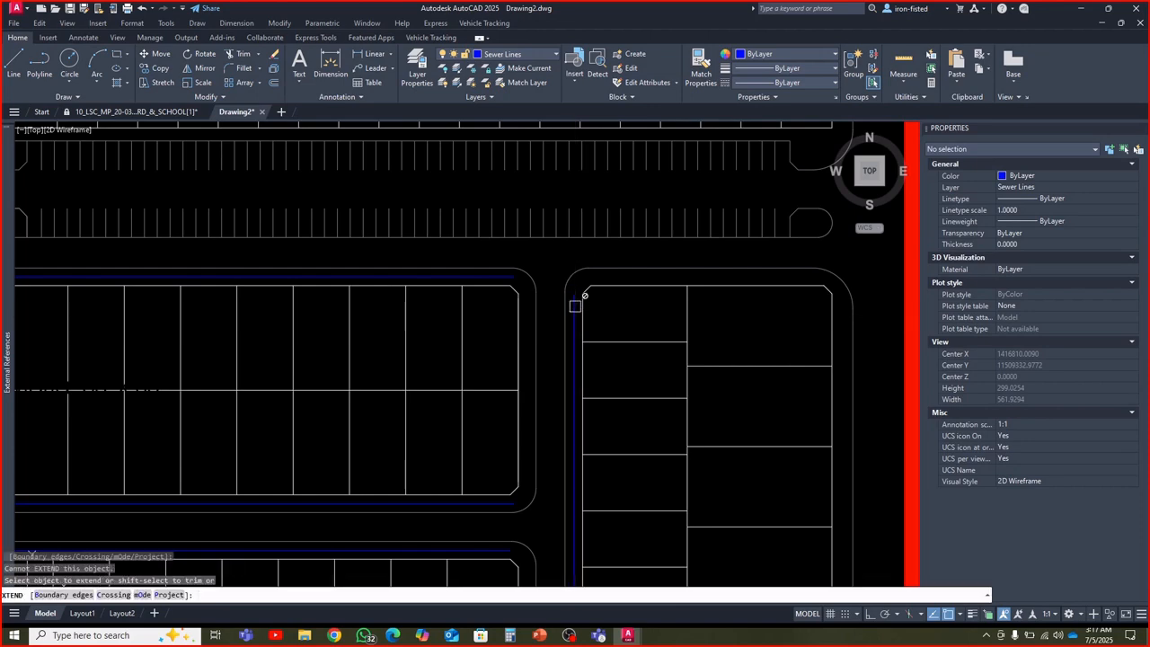
scroll(574, 310, "up", 5)
scroll(571, 321, "down", 5)
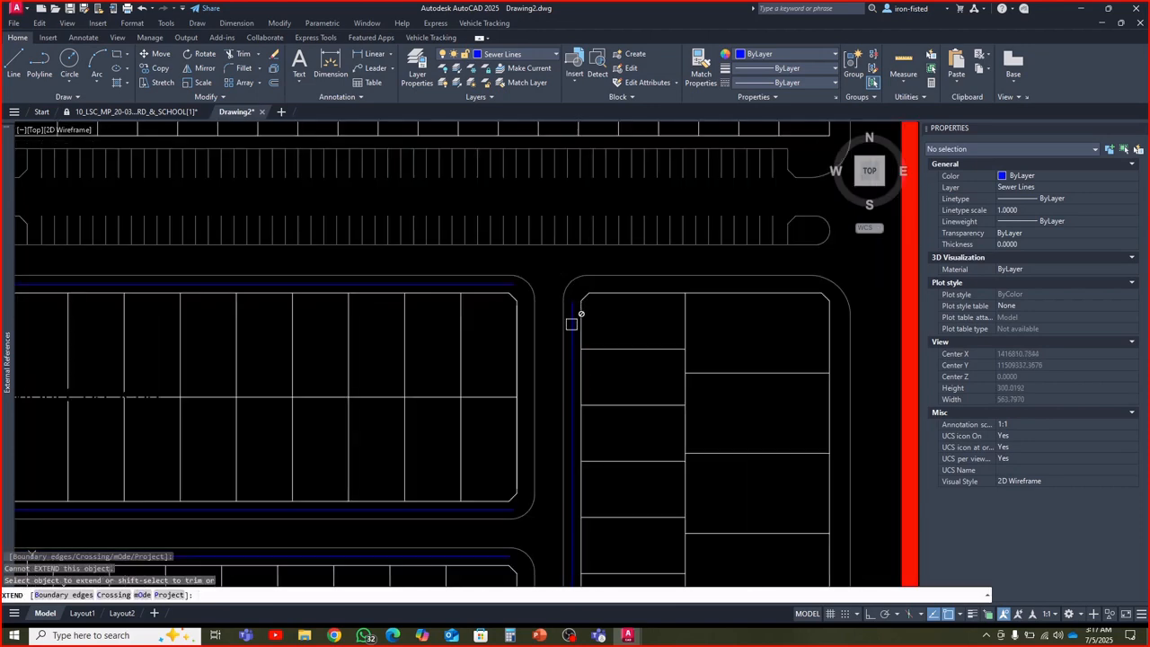
key("Escape")
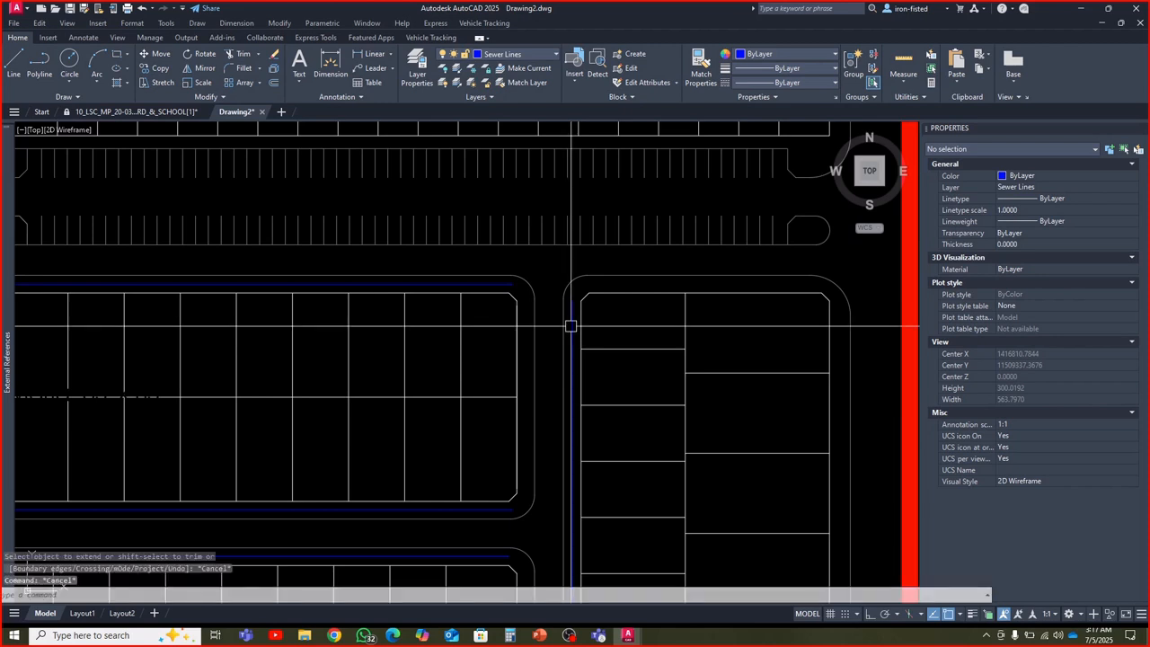
key("Escape")
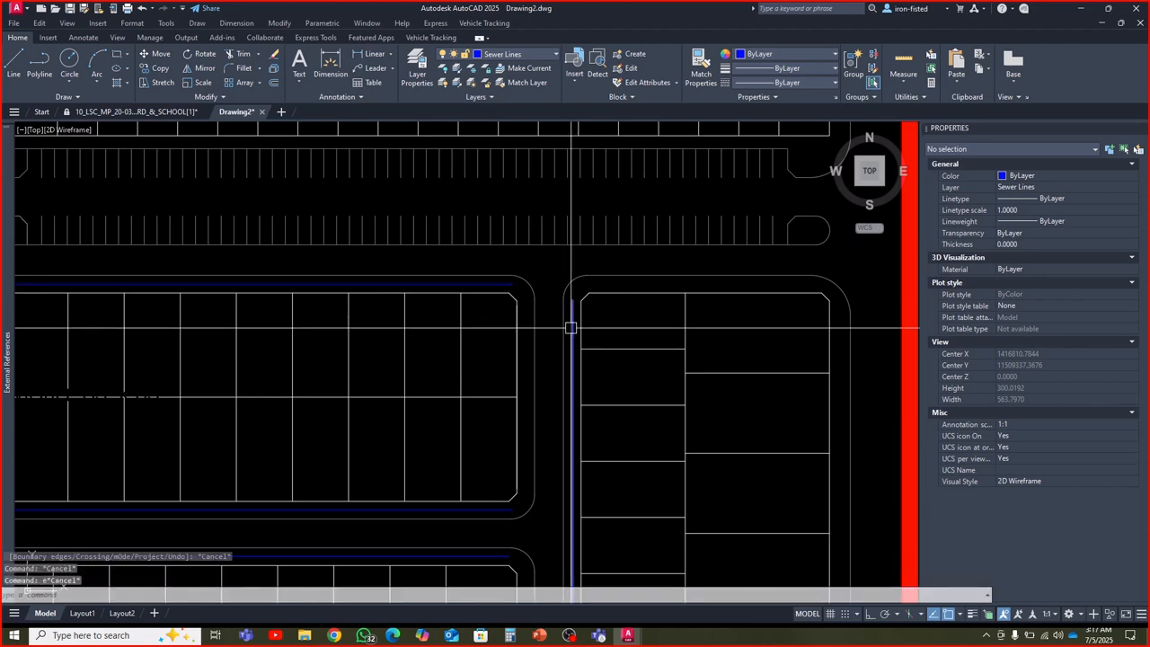
Try to extend the Lane # 4 sewer line using the parking strip outline north of Street # 10 as the boundary edge
key("Return")
left_click(571, 327)
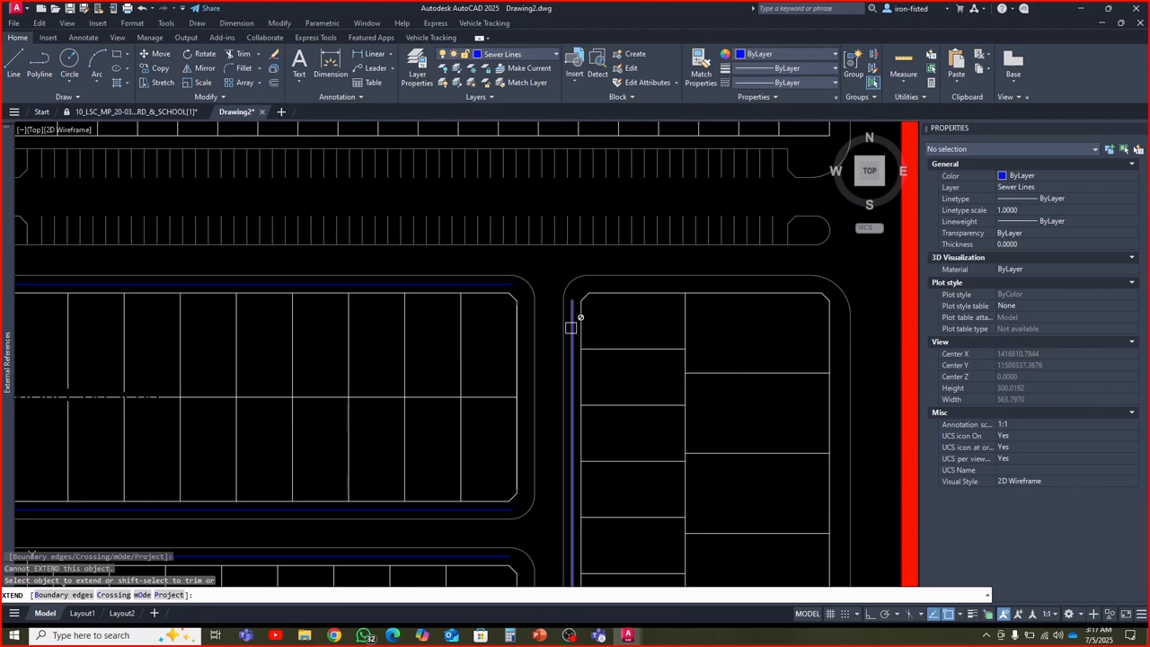
left_click(59, 597)
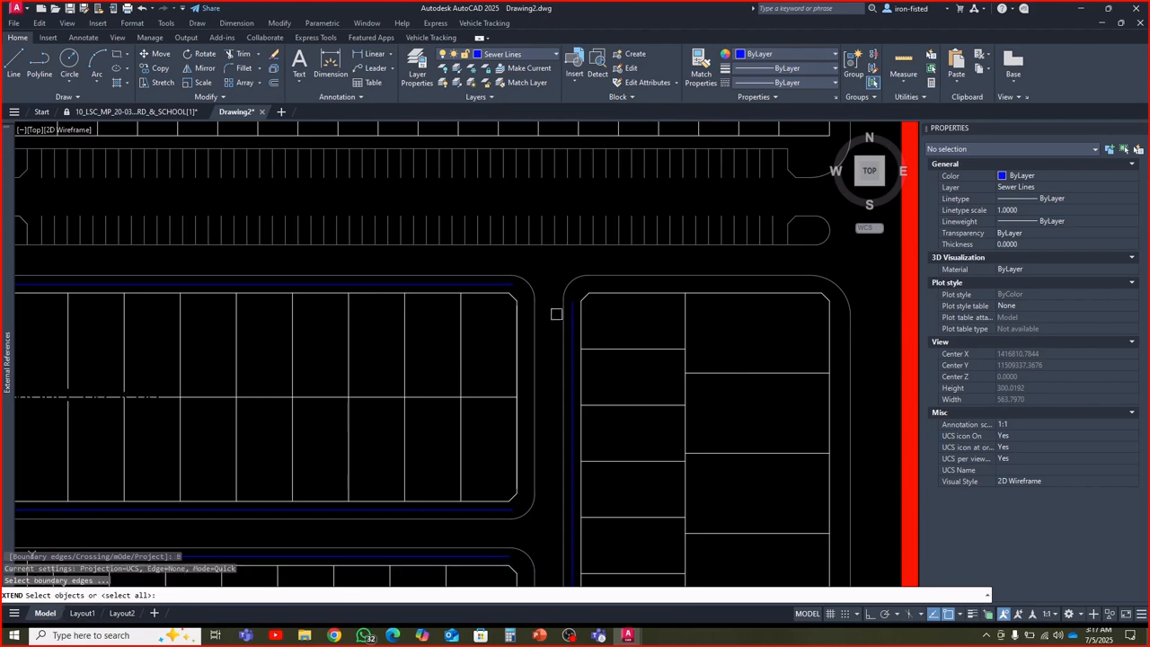
left_click(585, 243)
key("Return")
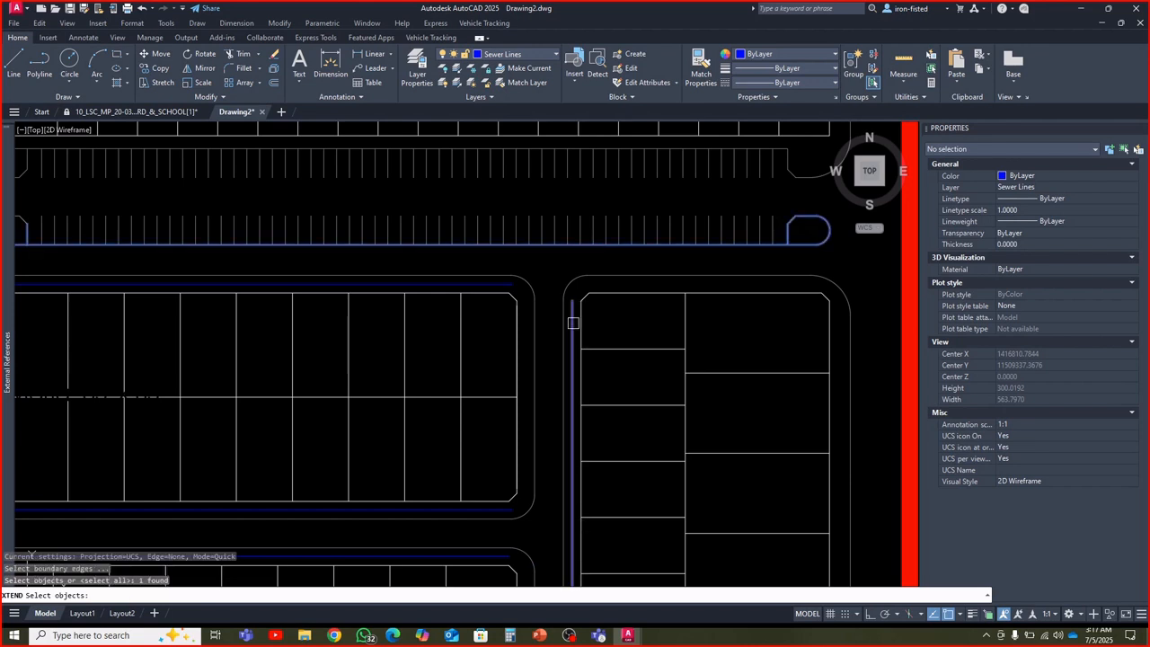
left_click(573, 329)
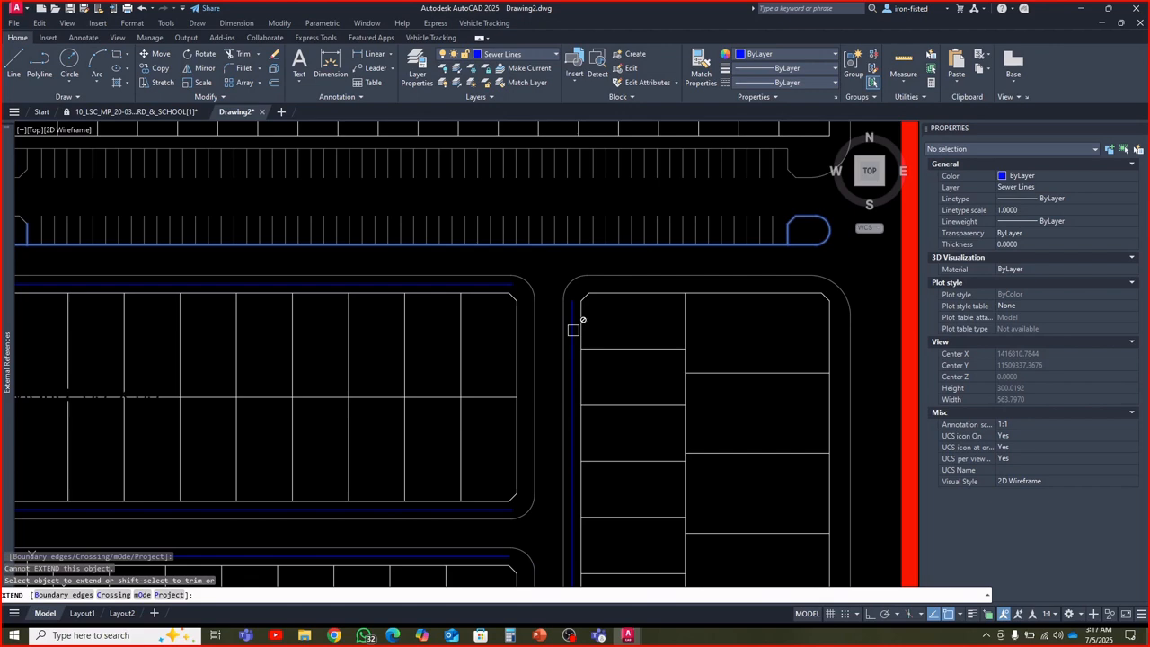
key("Escape")
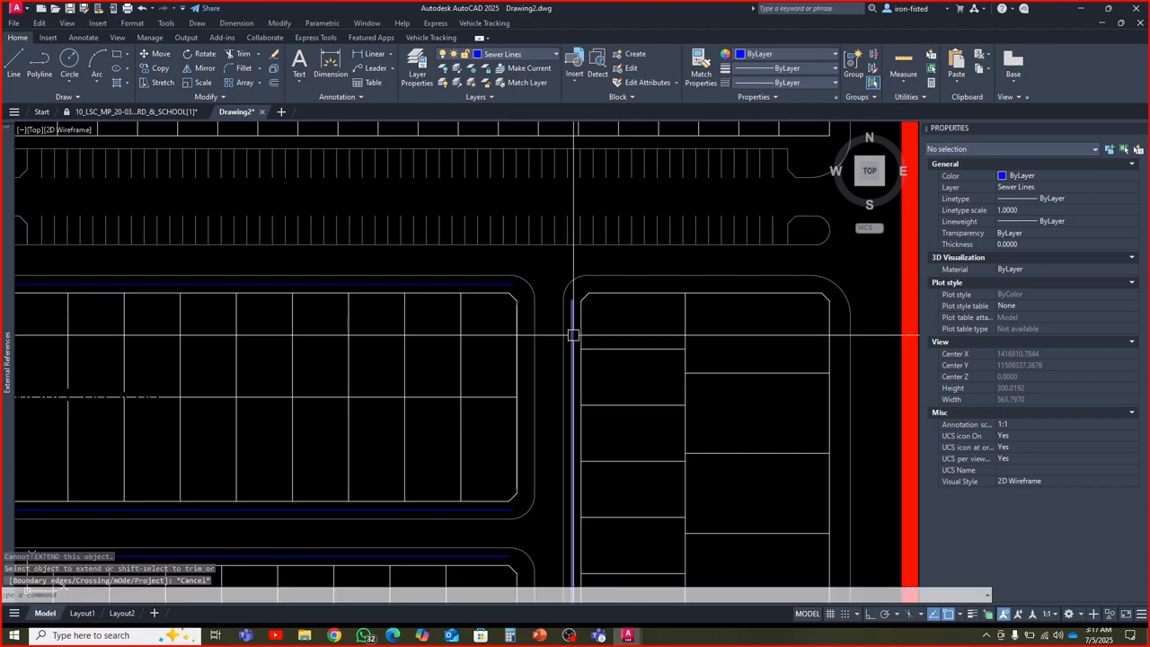
Inspect the Lane # 4 sewer line's polyline properties and clear the selection
left_click(571, 332)
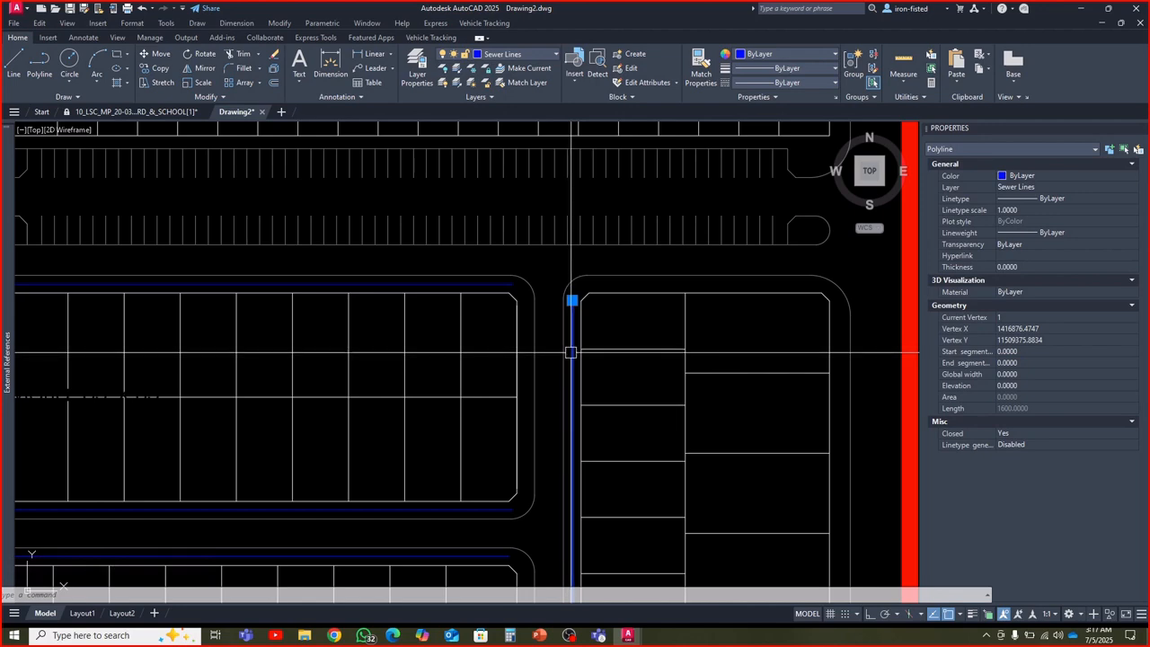
key("Escape")
key("Escape")
key("Escape")
scroll(570, 351, "down", 2)
scroll(571, 352, "down", 2)
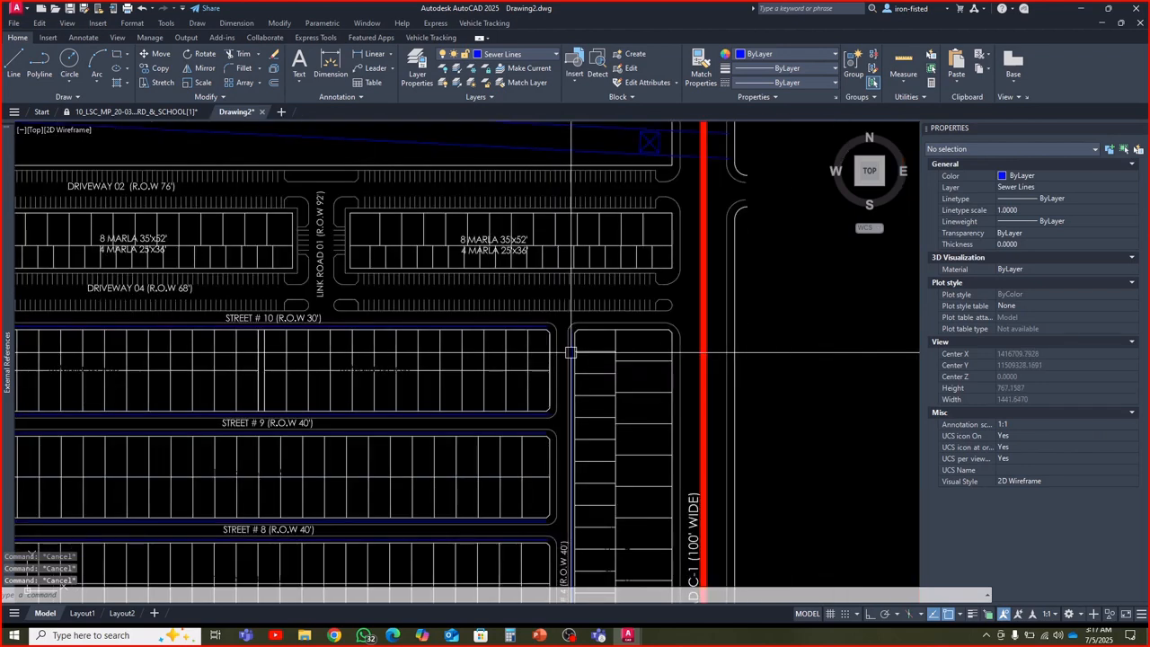
Review the drawing units settings and keep them as they are
type("un")
key("Return")
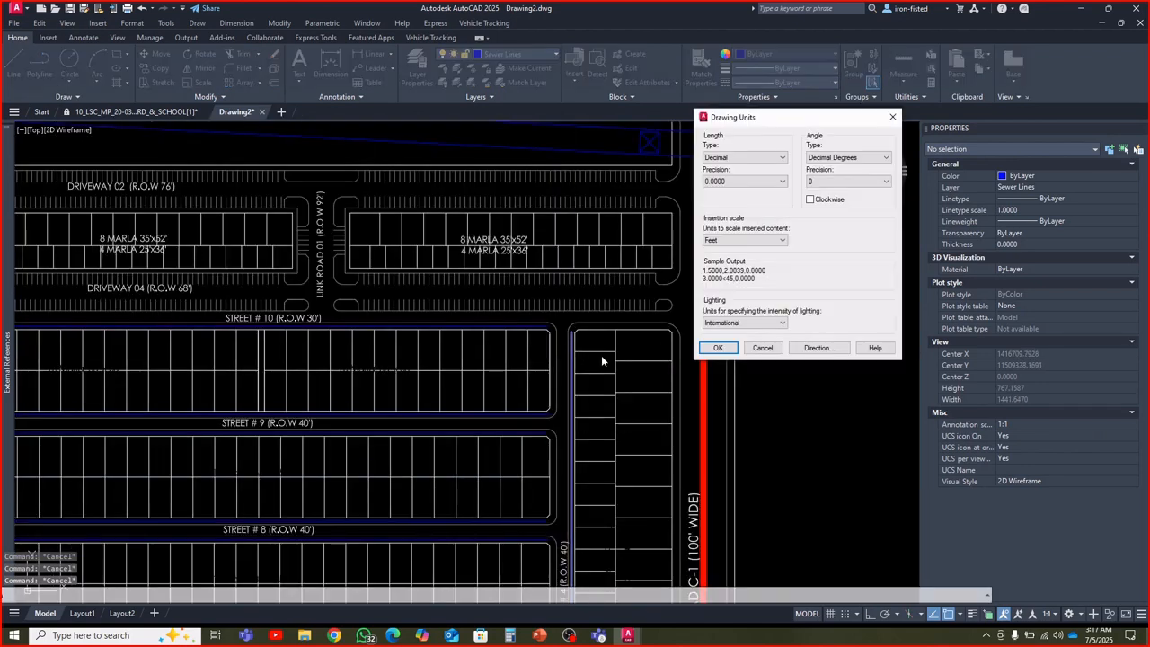
left_click(718, 348)
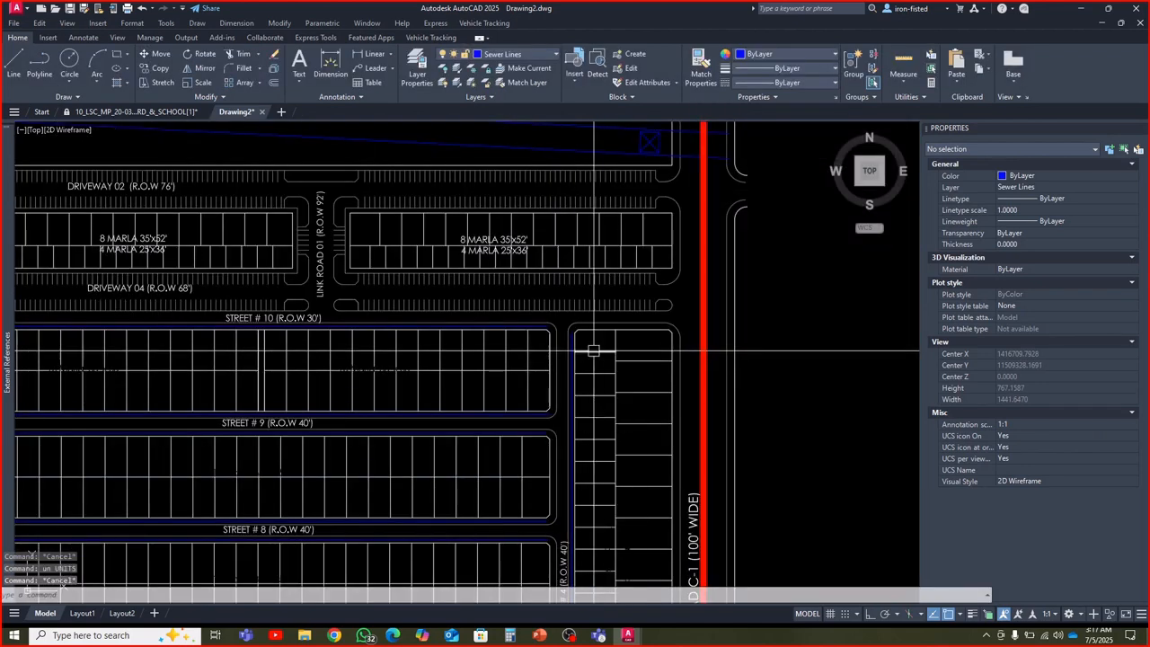
Stretch the north endpoint of the Lane # 4 sewer line up to the parking strip's edge line north of Street # 10
scroll(574, 347, "up", 3)
left_click(563, 337)
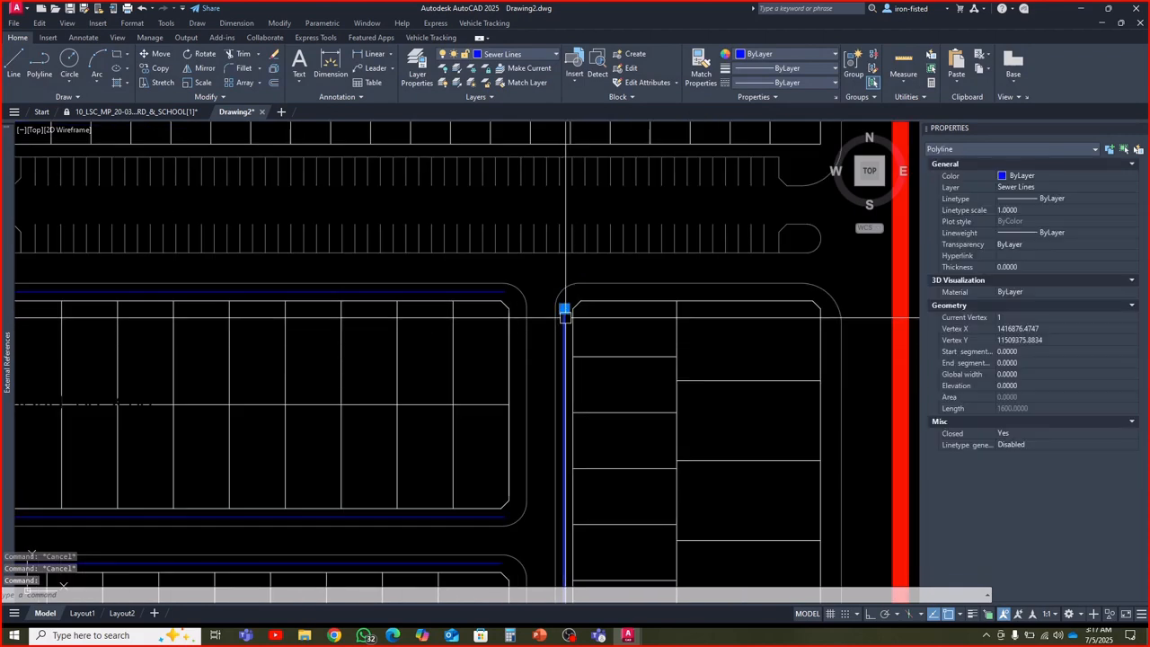
left_click(564, 309)
scroll(563, 238, "up", 3)
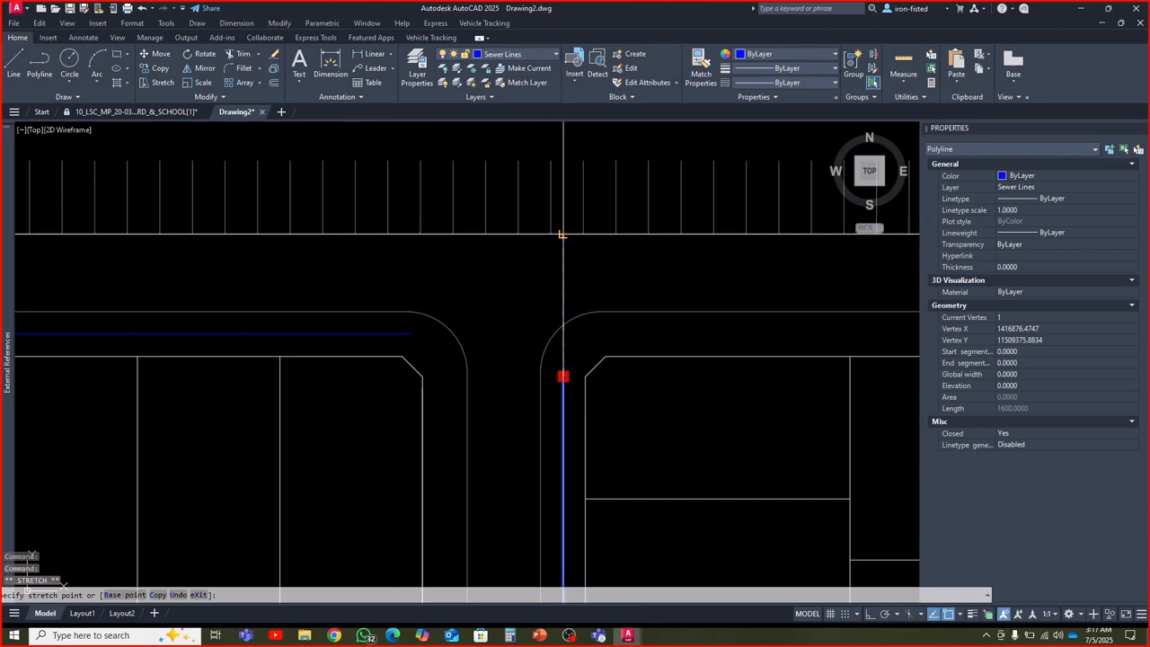
key("Escape")
key("Escape")
key("Escape")
scroll(567, 239, "down", 5)
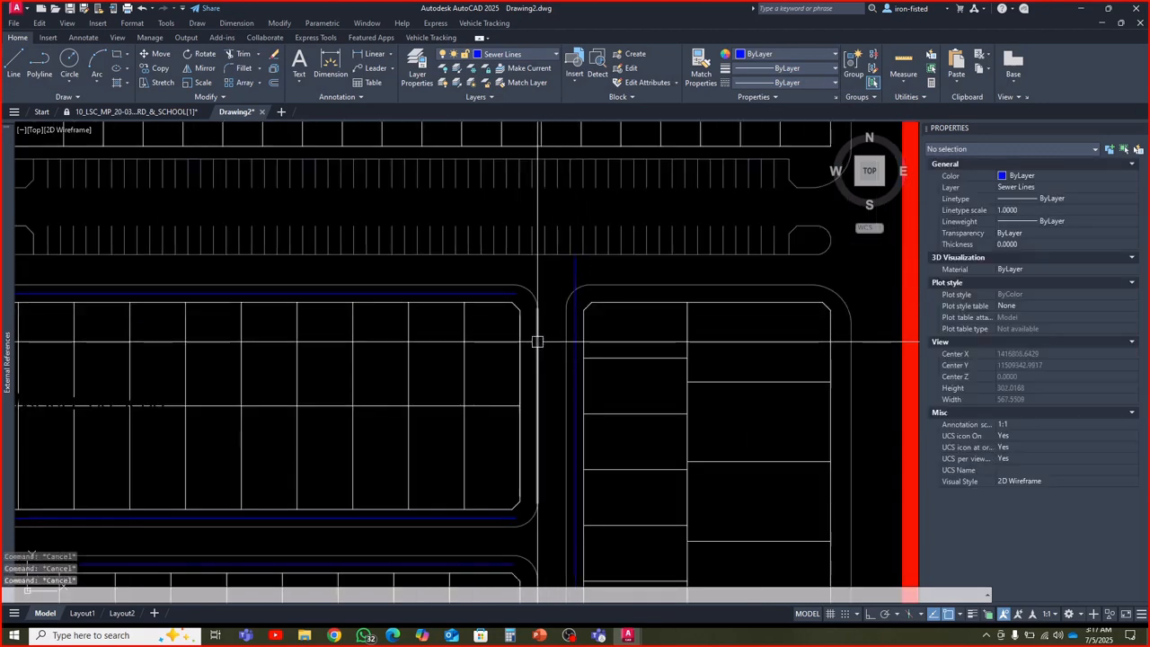
Try to extend the Street # 10 sewer line eastward to the Lane # 4 sewer line
type("ex")
key("space")
left_click(512, 293)
scroll(505, 293, "up", 2)
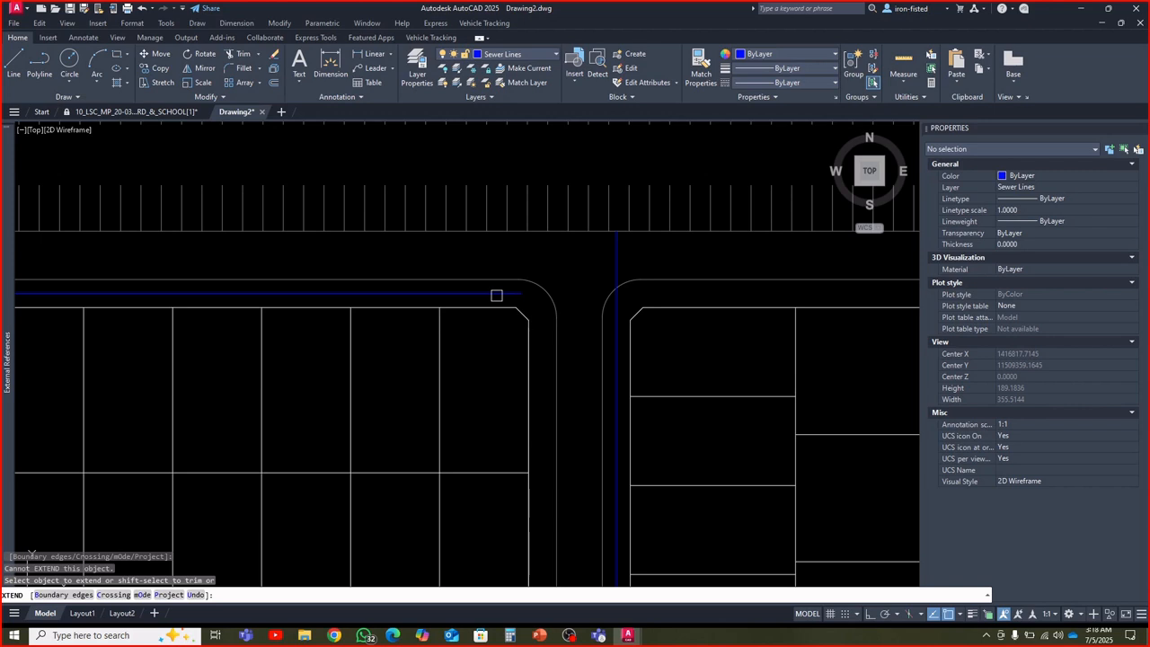
left_click(613, 306)
key("Escape")
key("Escape")
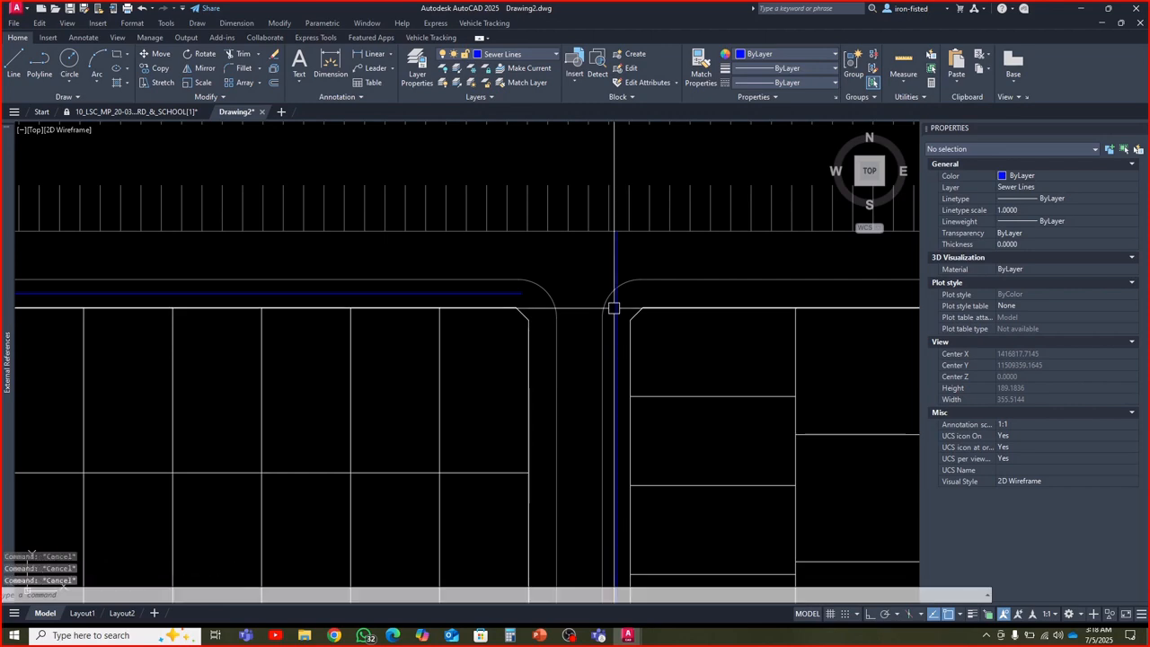
Try to extend the south end of the Lane # 4 sewer line across Street # 5
scroll(613, 308, "down", 3)
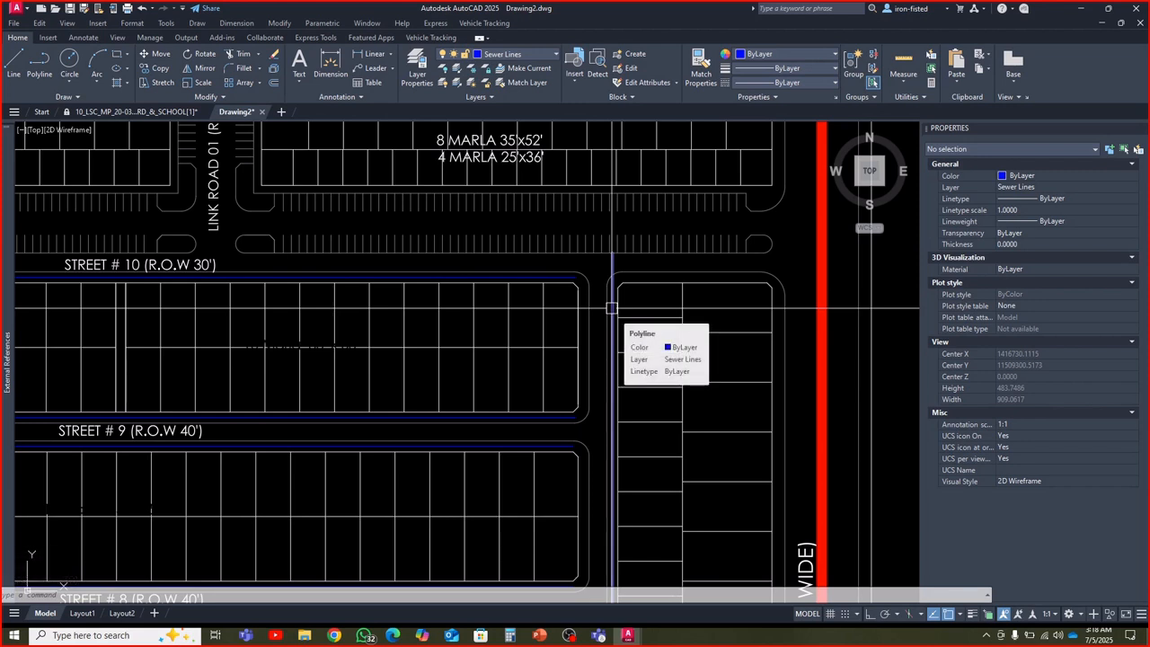
scroll(613, 308, "down", 2)
middle_click_drag(613, 356, 615, 277)
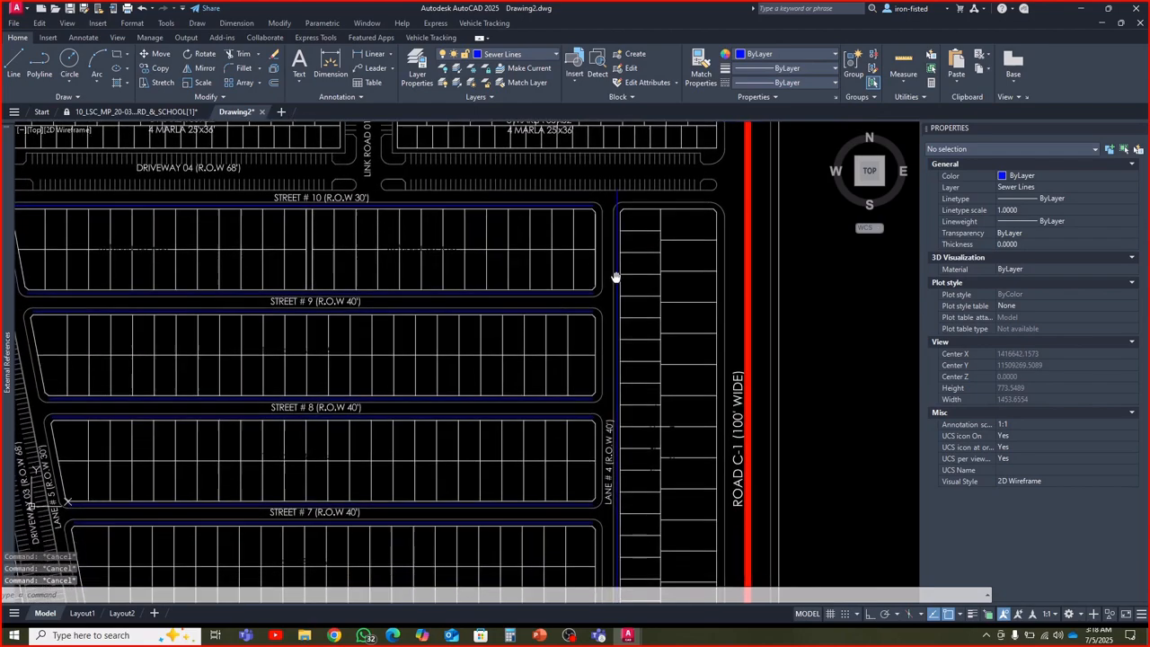
scroll(614, 286, "down", 2)
middle_click_drag(614, 394, 609, 325)
scroll(604, 362, "up", 2)
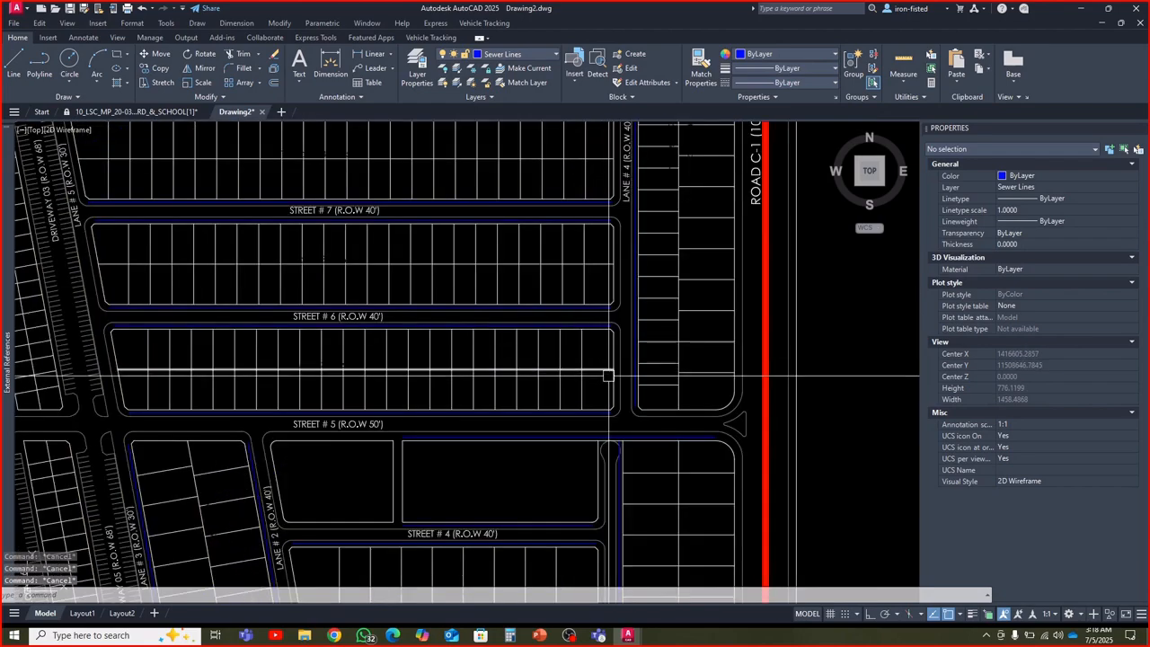
type("ex")
key("space")
left_click(616, 394)
scroll(627, 414, "up", 6)
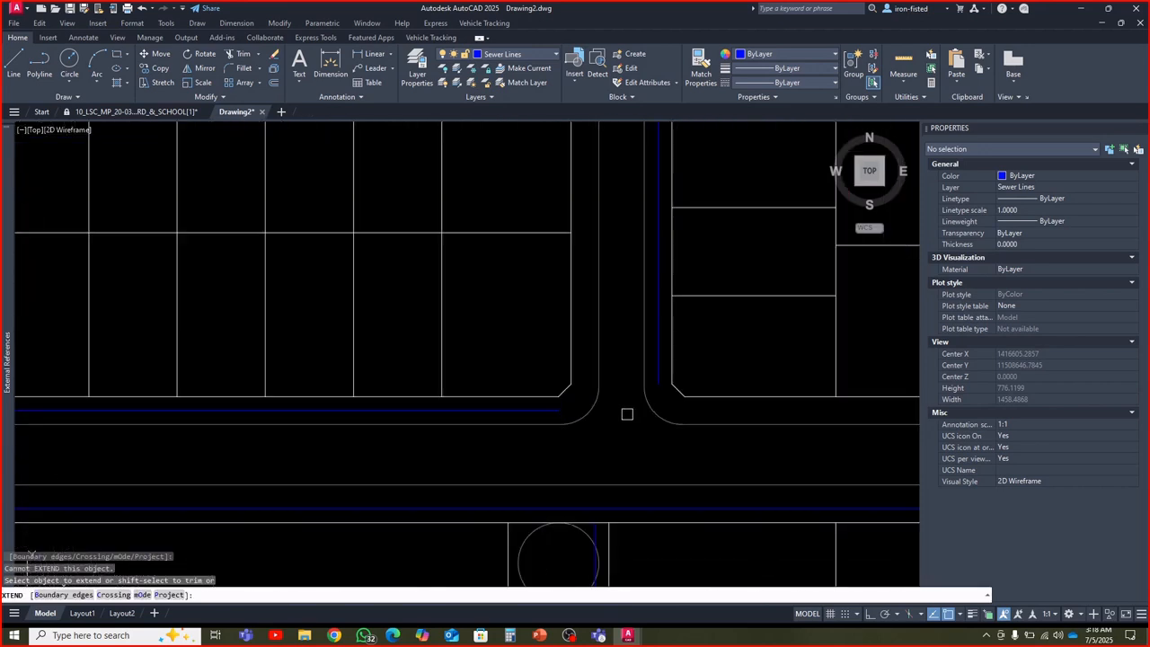
key("Escape")
key("Escape")
key("Escape")
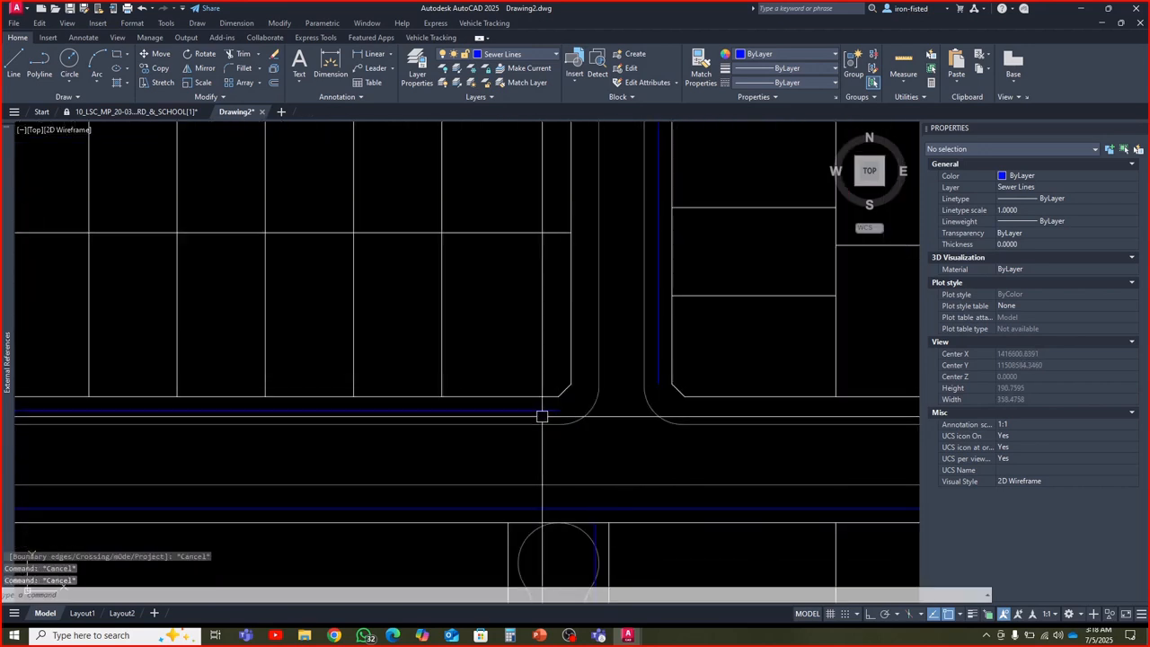
Try to extend the sewer line on Street # 5's north side east to Lane # 4, and check that line's properties
key("space")
left_click(541, 413)
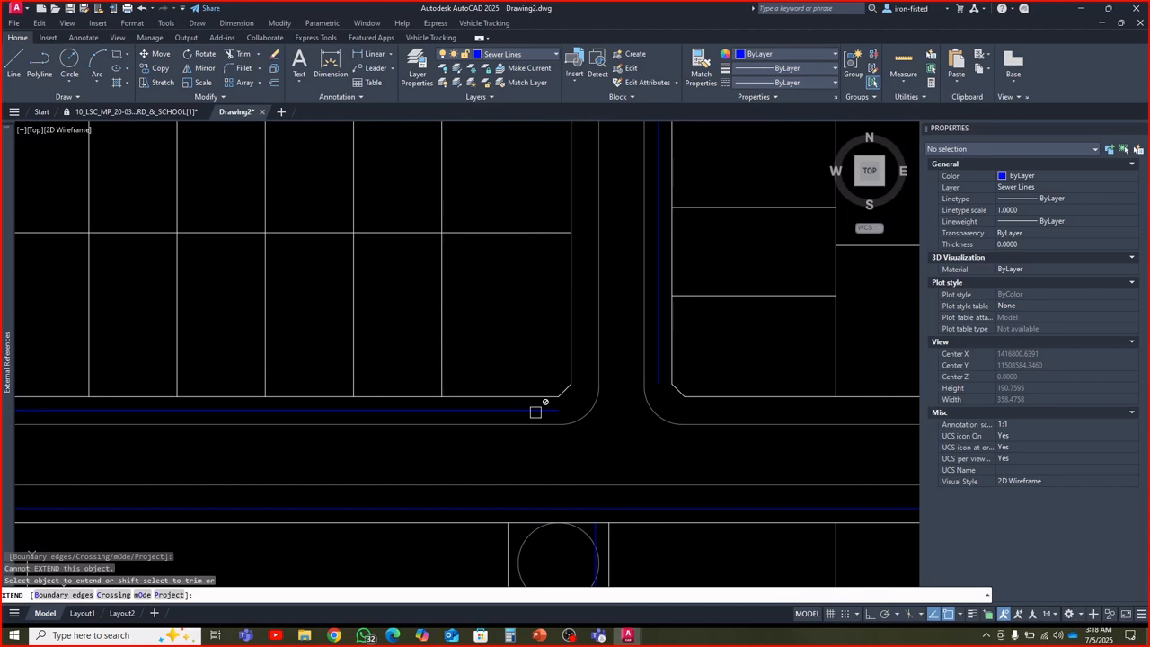
key("Escape")
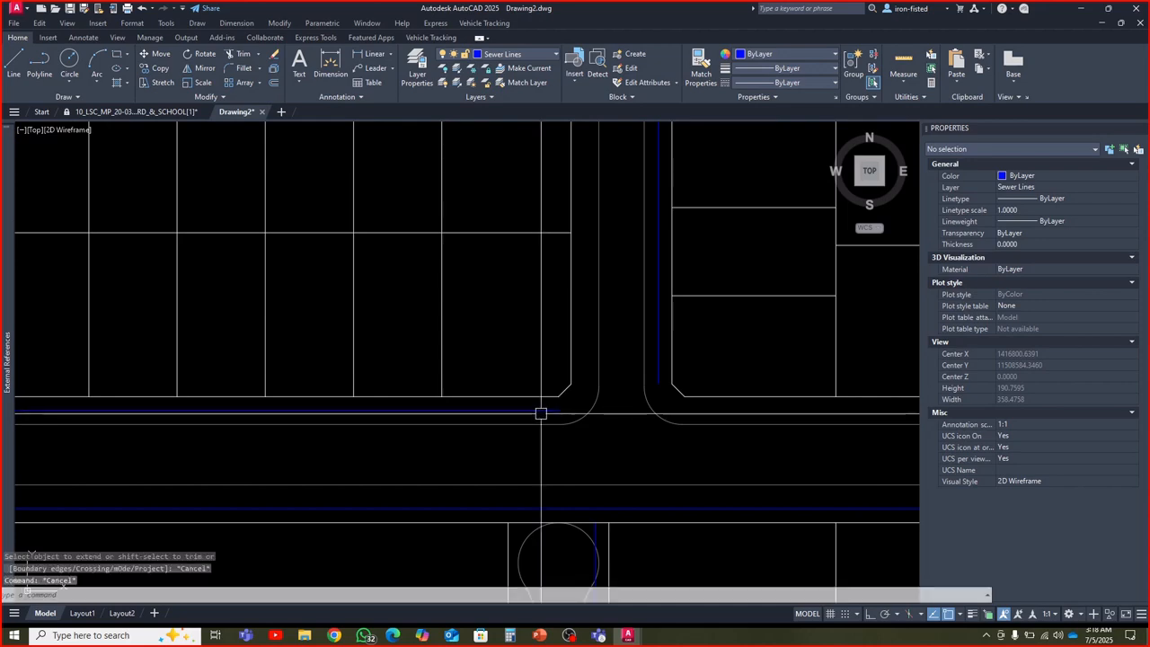
left_click(540, 411)
mouse_move(558, 410)
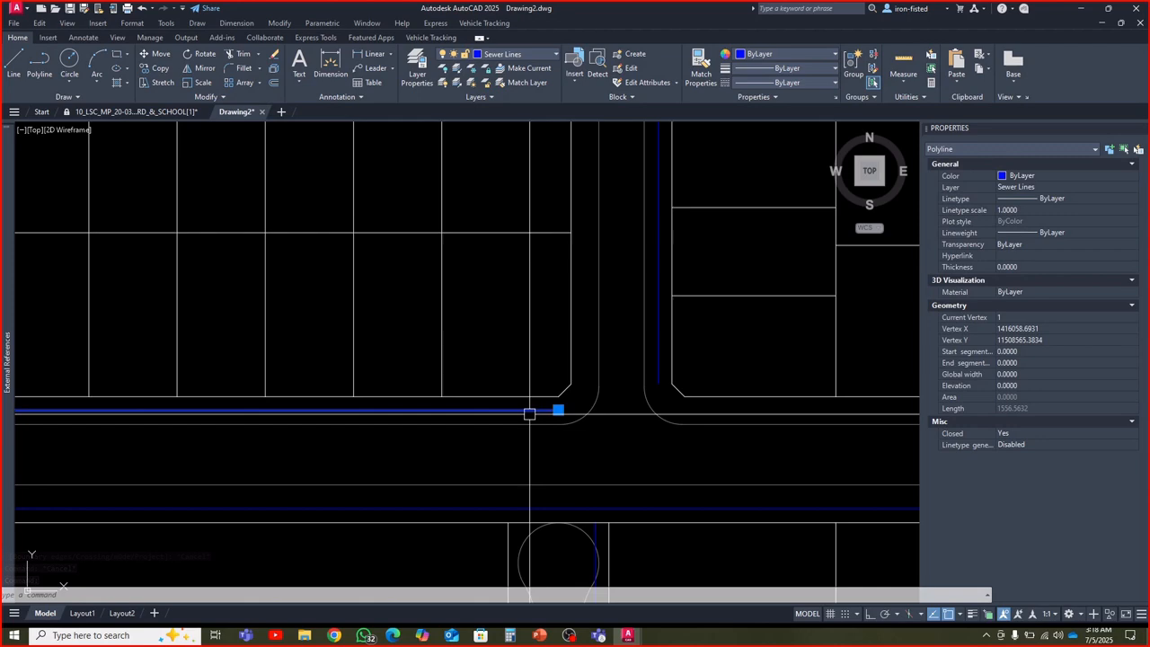
key("Escape")
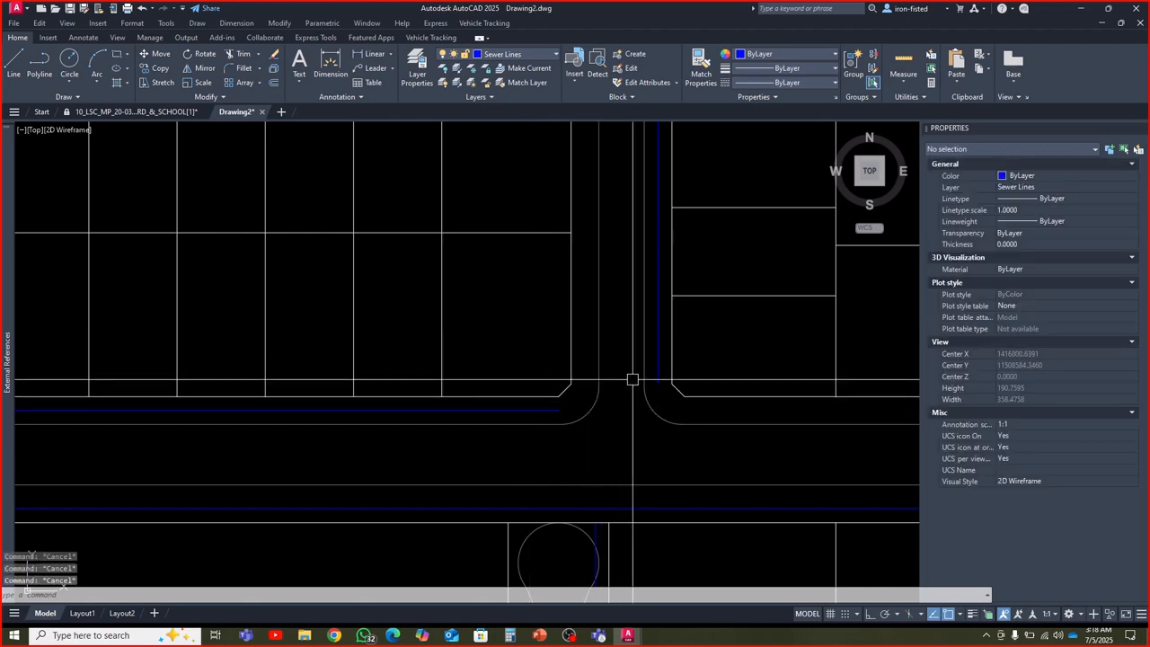
Select all polylines similar to the Lane # 4 sewer line and set their Closed property to No
left_click(659, 352)
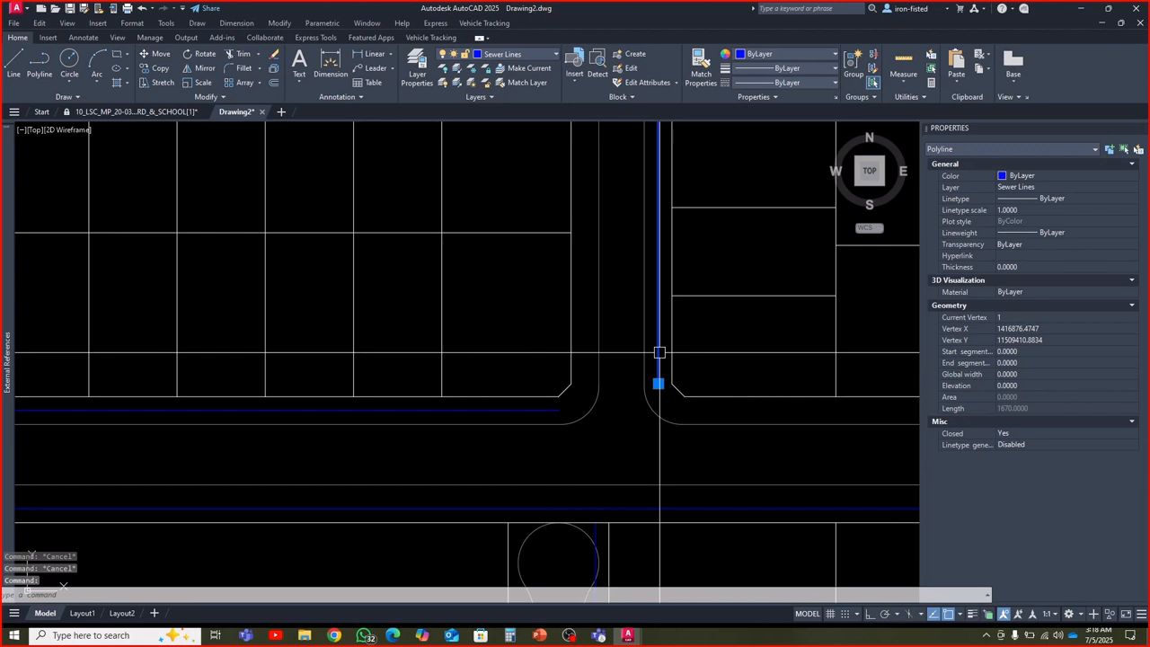
right_click(659, 352)
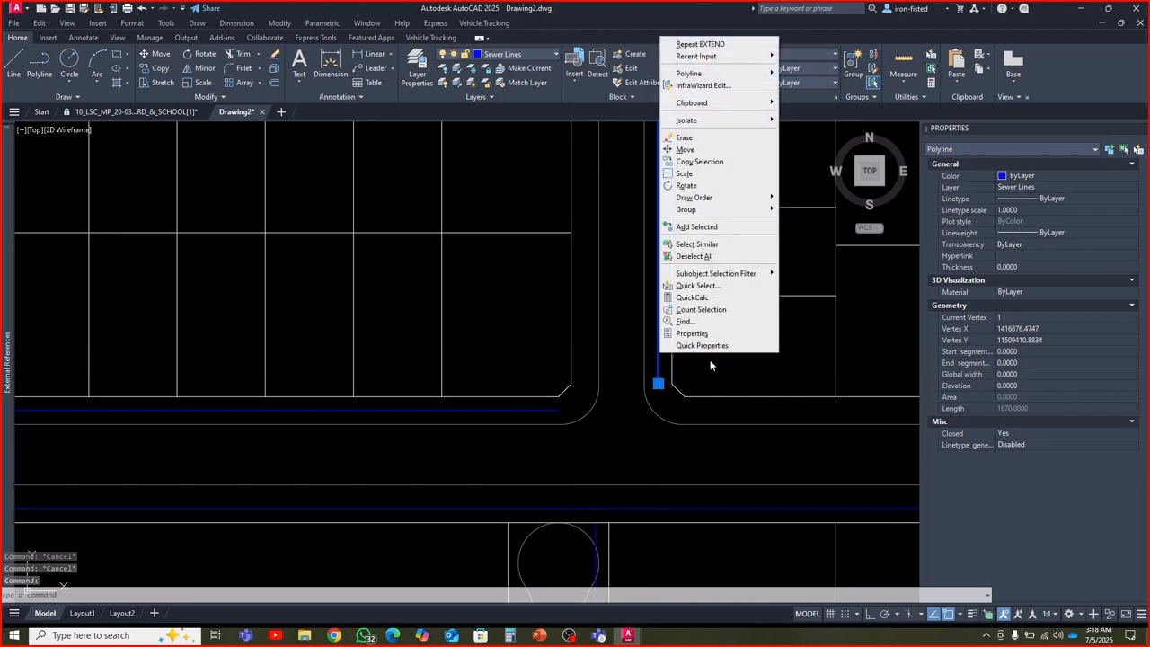
left_click(709, 243)
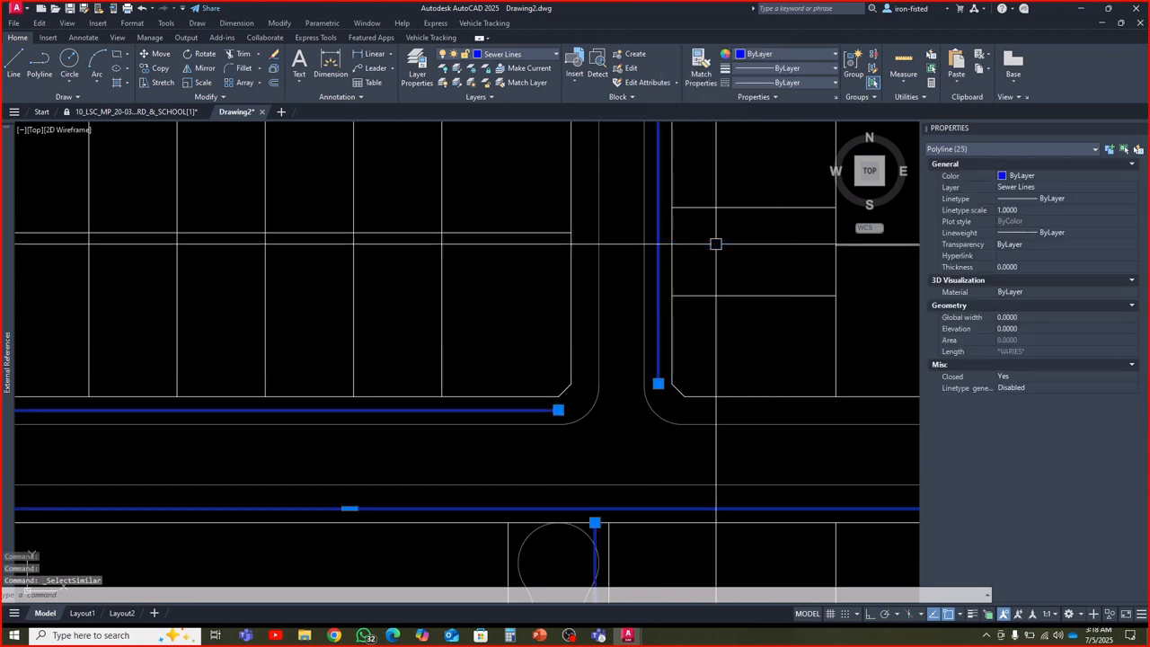
left_click(1020, 376)
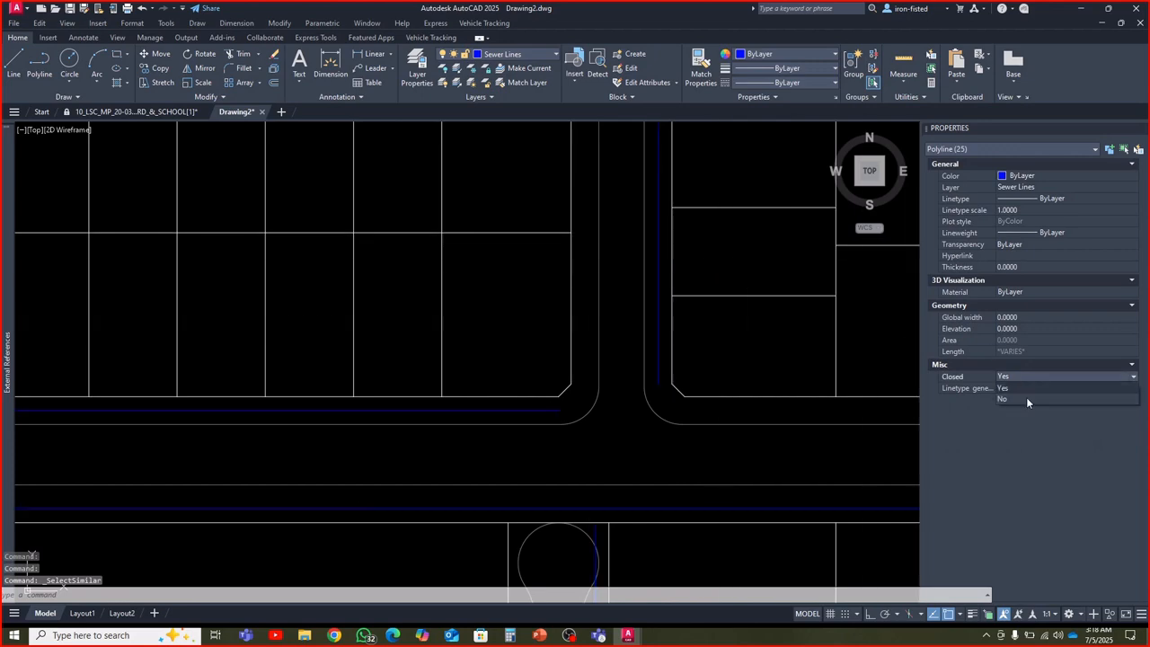
left_click(1025, 397)
key("Escape")
key("Escape")
key("Escape")
scroll(664, 422, "down", 3)
scroll(641, 423, "up", 3)
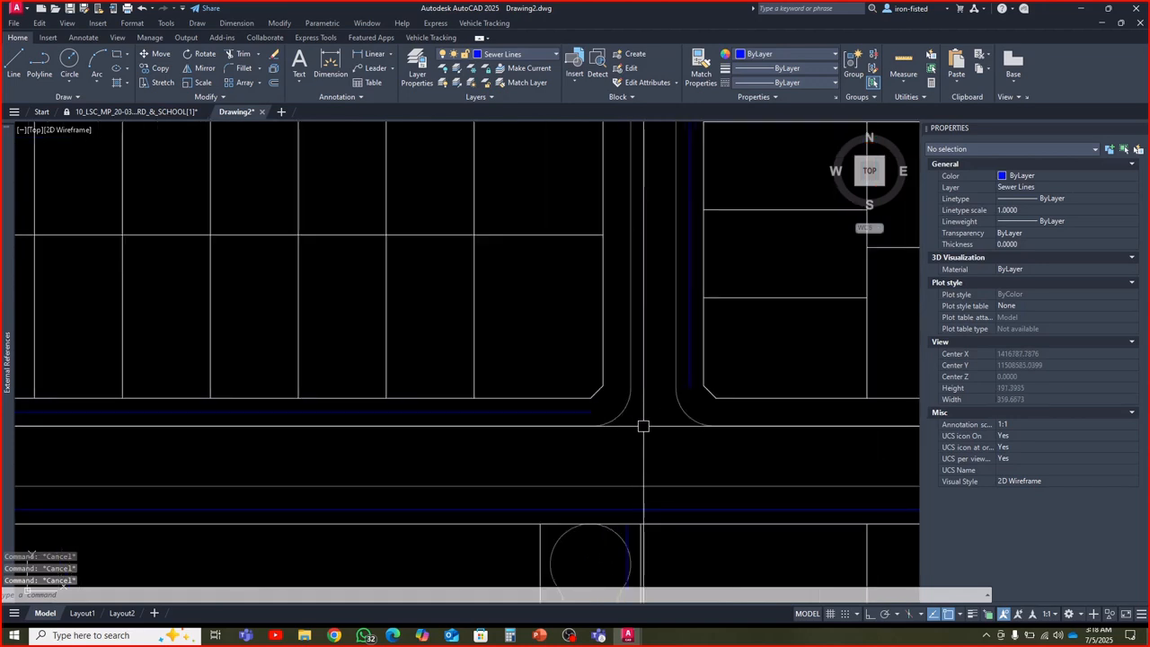
Extend the Street # 10 sewer line east to the Lane # 4 sewer line
key("Return")
left_click(569, 411)
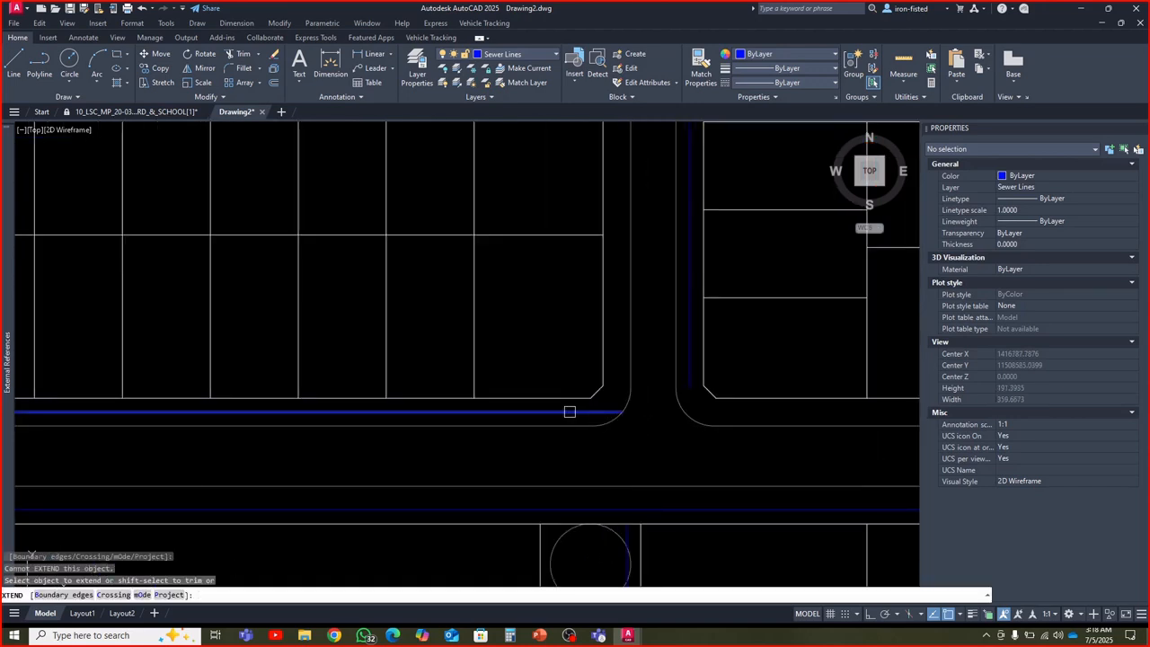
scroll(603, 417, "down", 5)
scroll(586, 254, "up", 4)
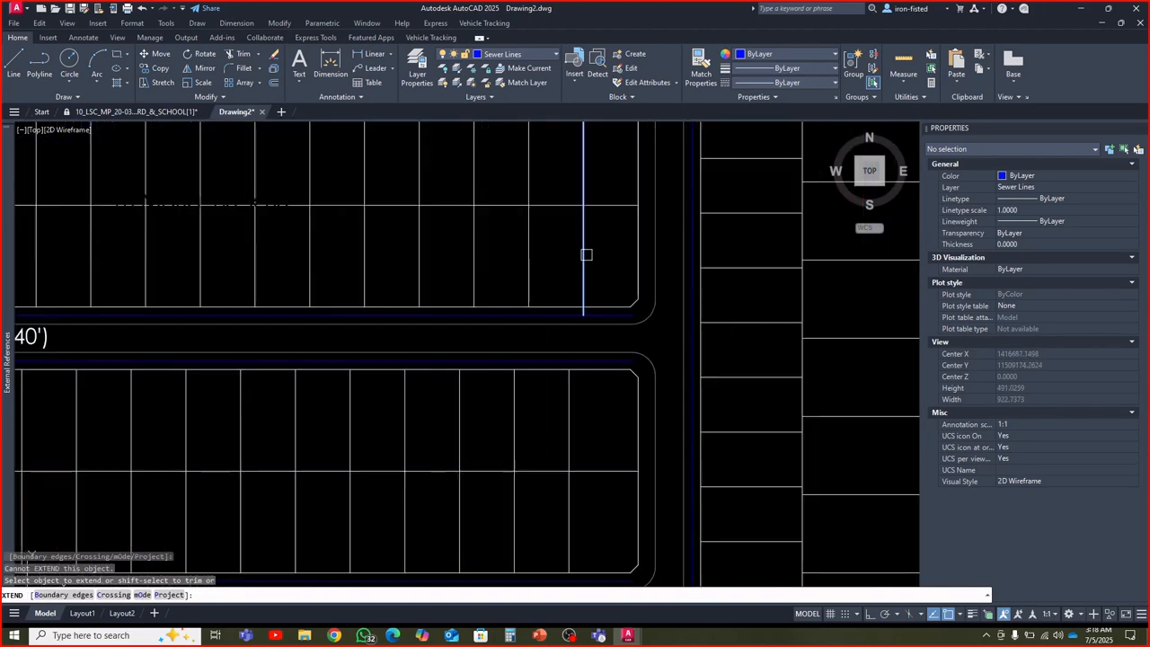
scroll(603, 304, "down", 4)
scroll(595, 310, "up", 4)
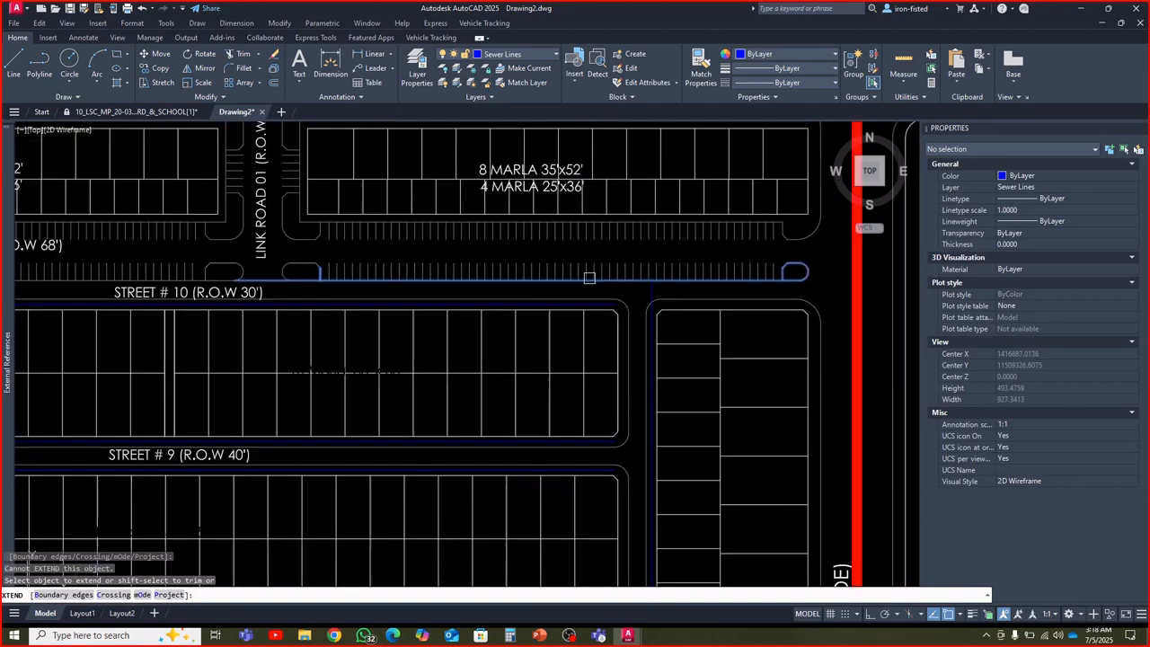
left_click(595, 317)
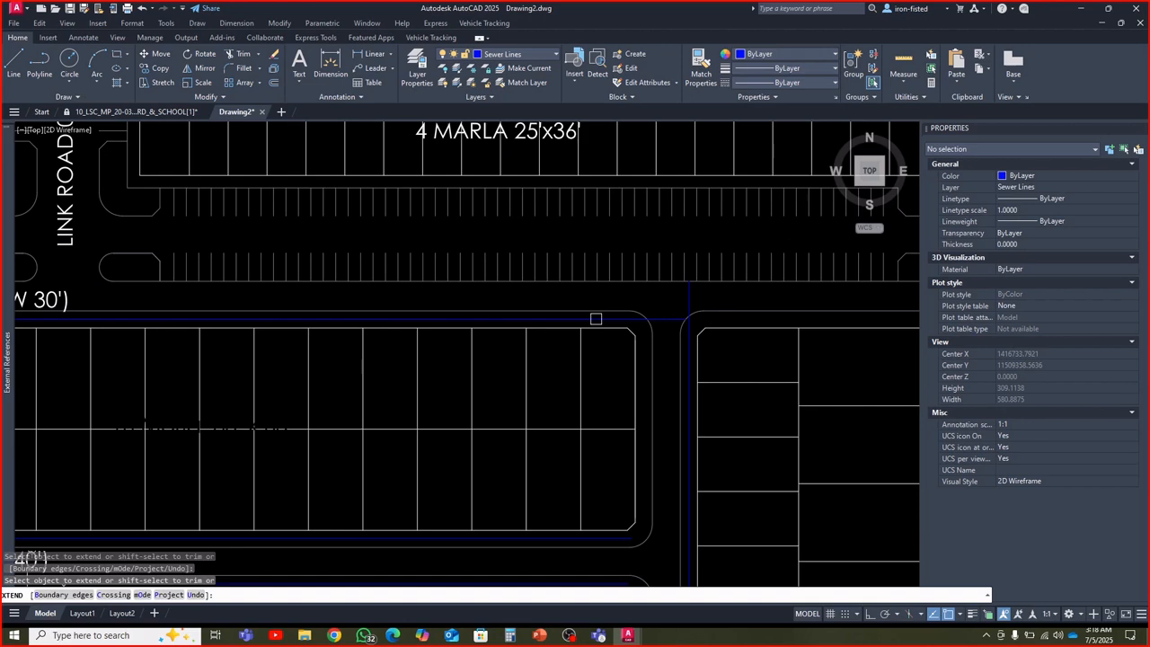
left_click(596, 319)
Extend the sewer lines on both sides of Street # 9 and Street # 8 east to the Lane # 4 sewer line
scroll(614, 316, "down", 4)
middle_click_drag(618, 373, 621, 321)
scroll(615, 352, "up", 4)
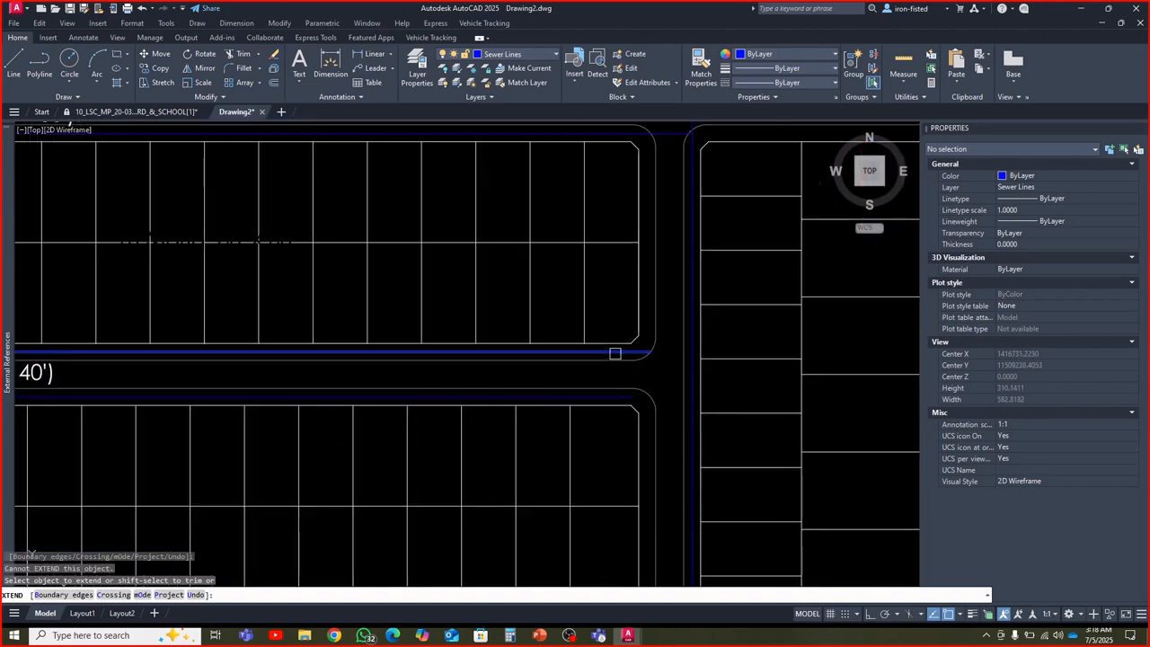
left_click(614, 354)
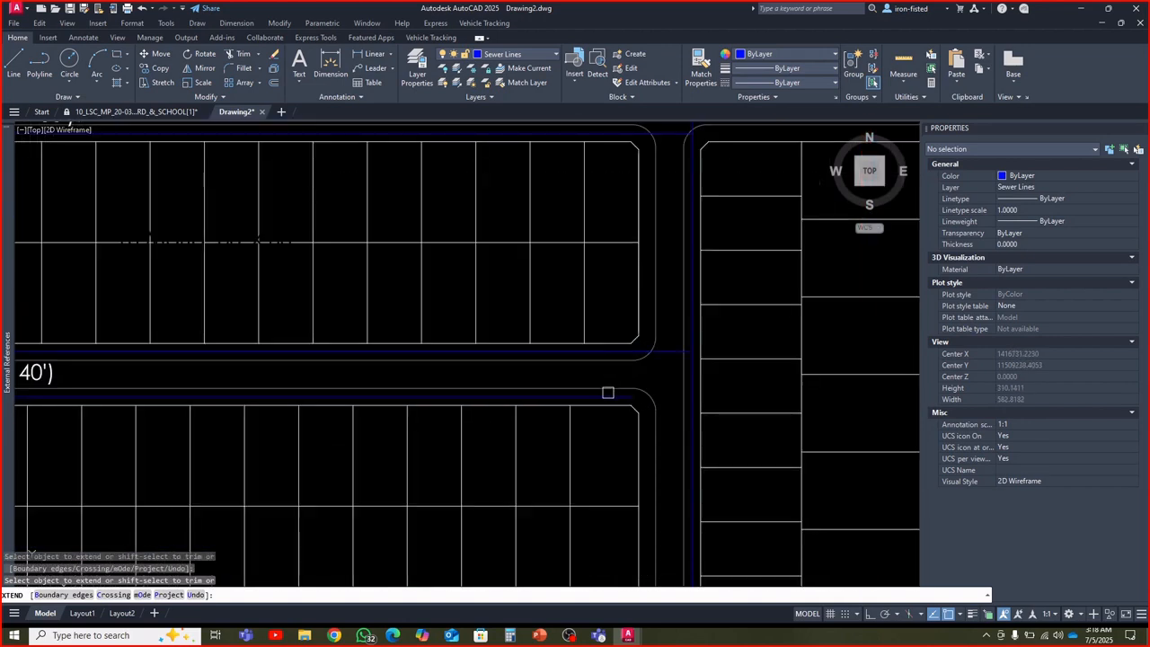
scroll(604, 397, "down", 4)
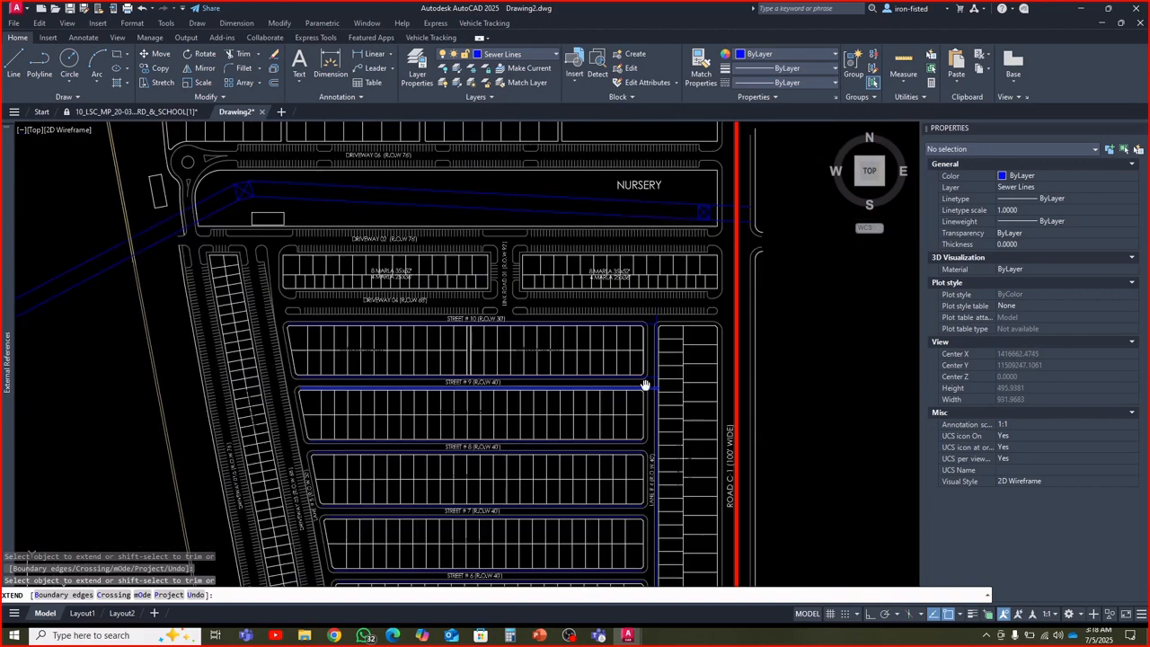
scroll(611, 351, "up", 4)
middle_click_drag(623, 400, 589, 307)
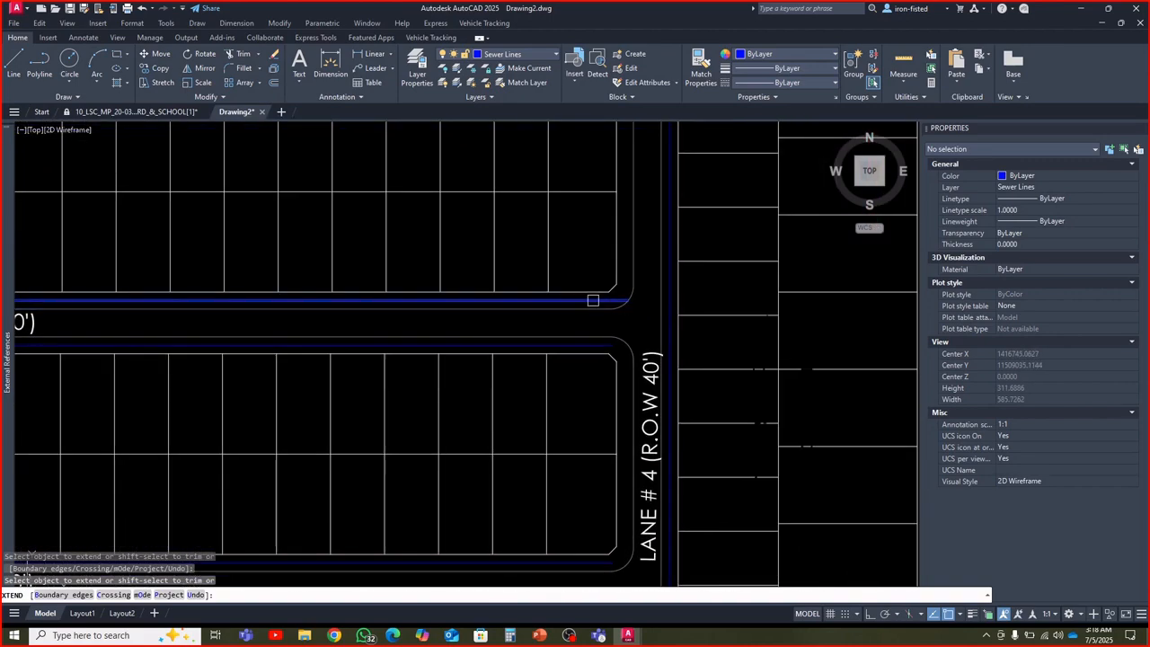
left_click(591, 348)
Extend the sewer lines on both sides of Street # 7 and Street # 6 east to the Lane # 4 sewer line
scroll(591, 348, "down", 4)
scroll(616, 380, "up", 5)
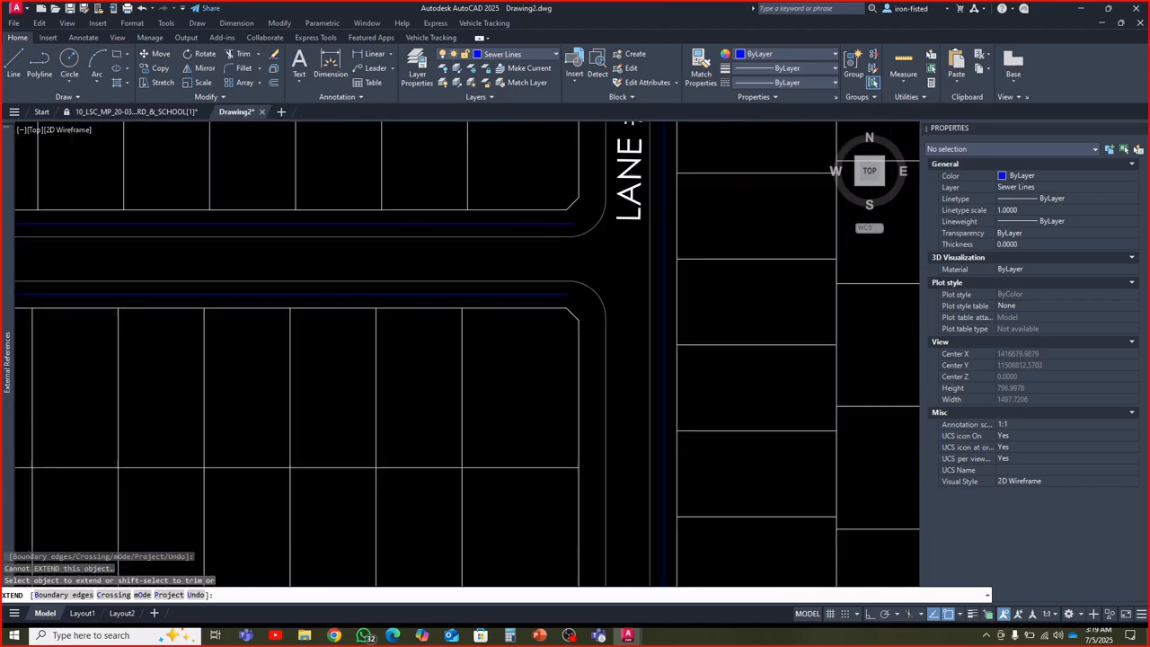
left_click(544, 224)
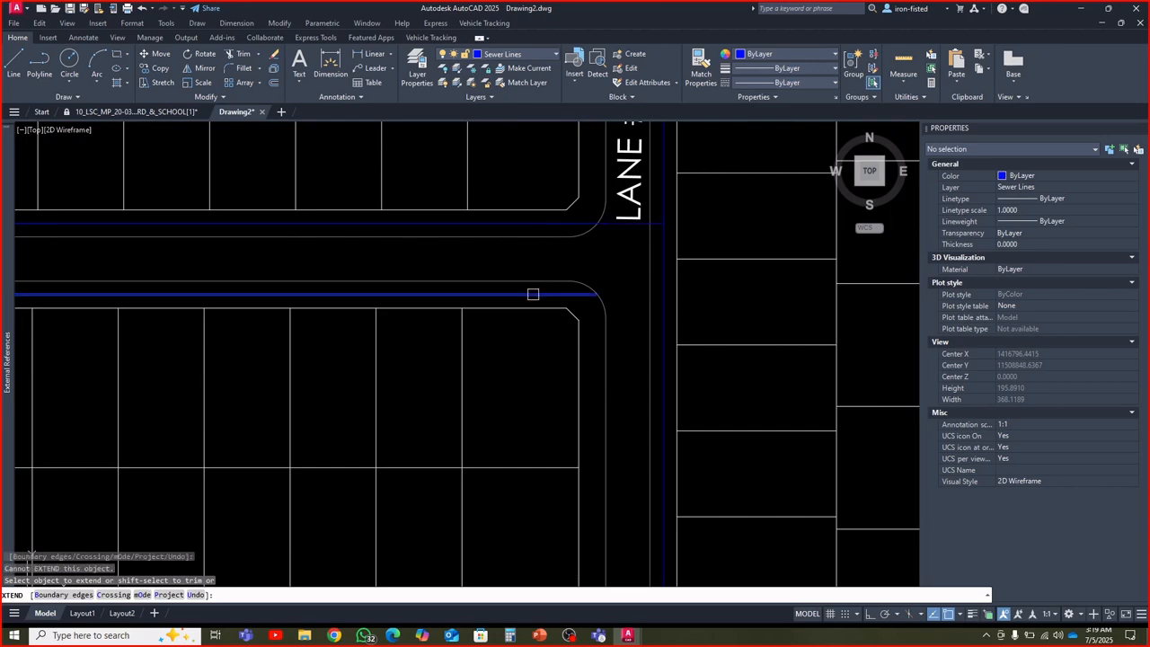
left_click(533, 293)
left_click(575, 290)
scroll(575, 290, "down", 4)
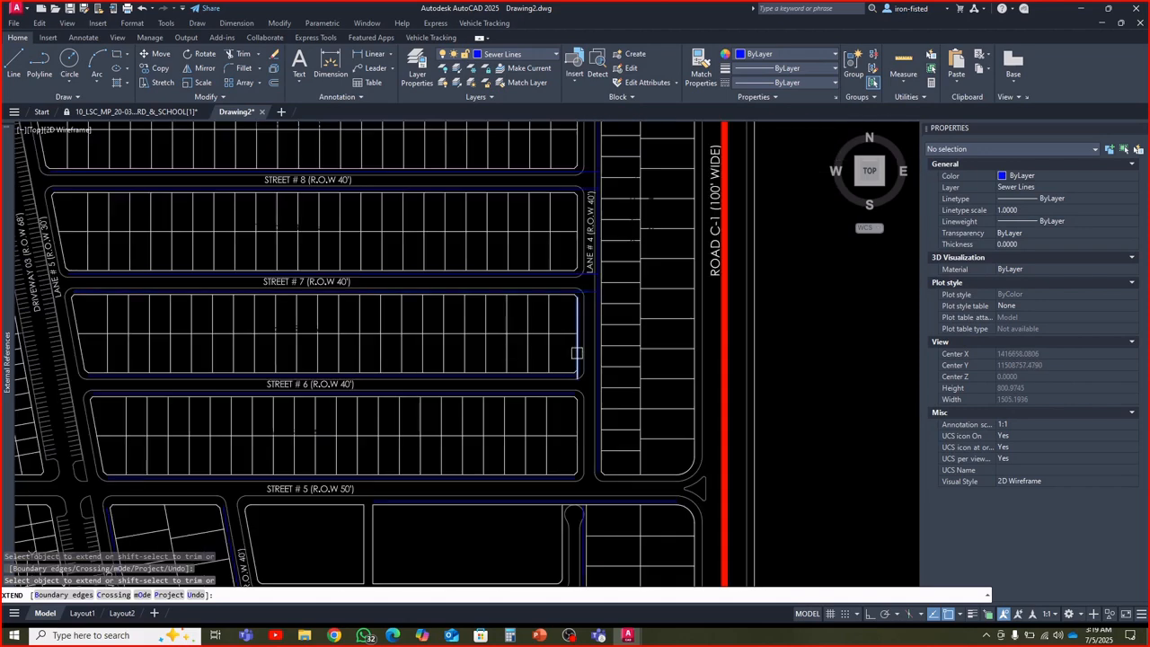
scroll(562, 317, "up", 5)
left_click(562, 317)
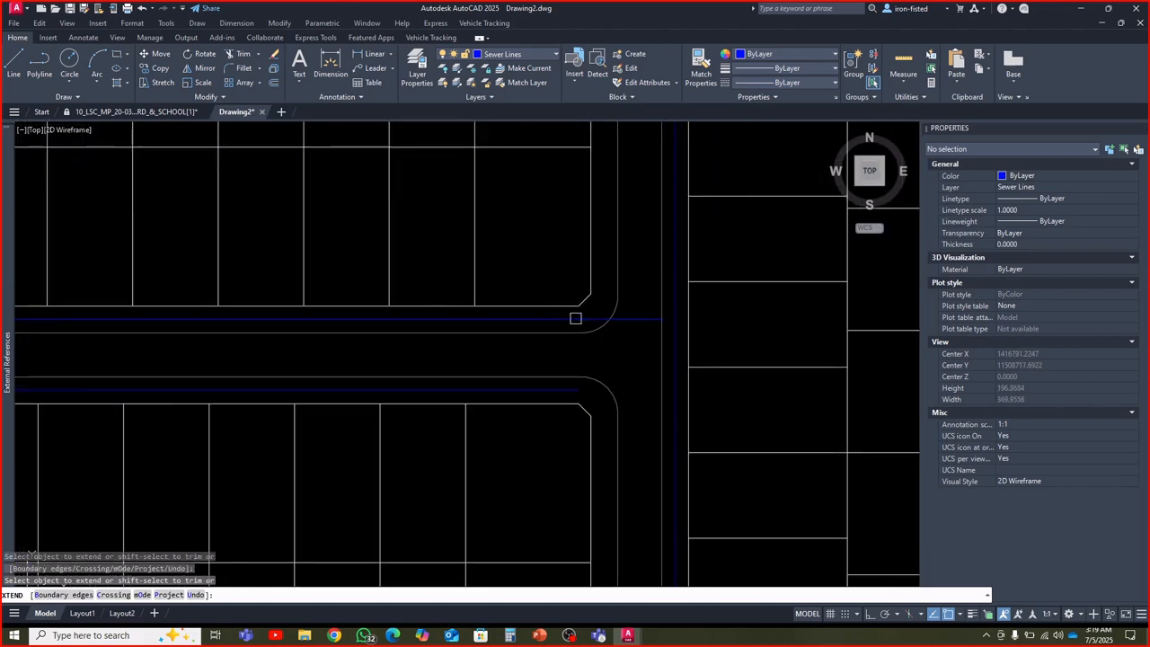
left_click(562, 391)
Extend the Lane # 4 sewer line south to Street # 5's south-side line, and Street # 5's north-side line east to Lane # 4
scroll(593, 386, "down", 4)
scroll(664, 351, "up", 4)
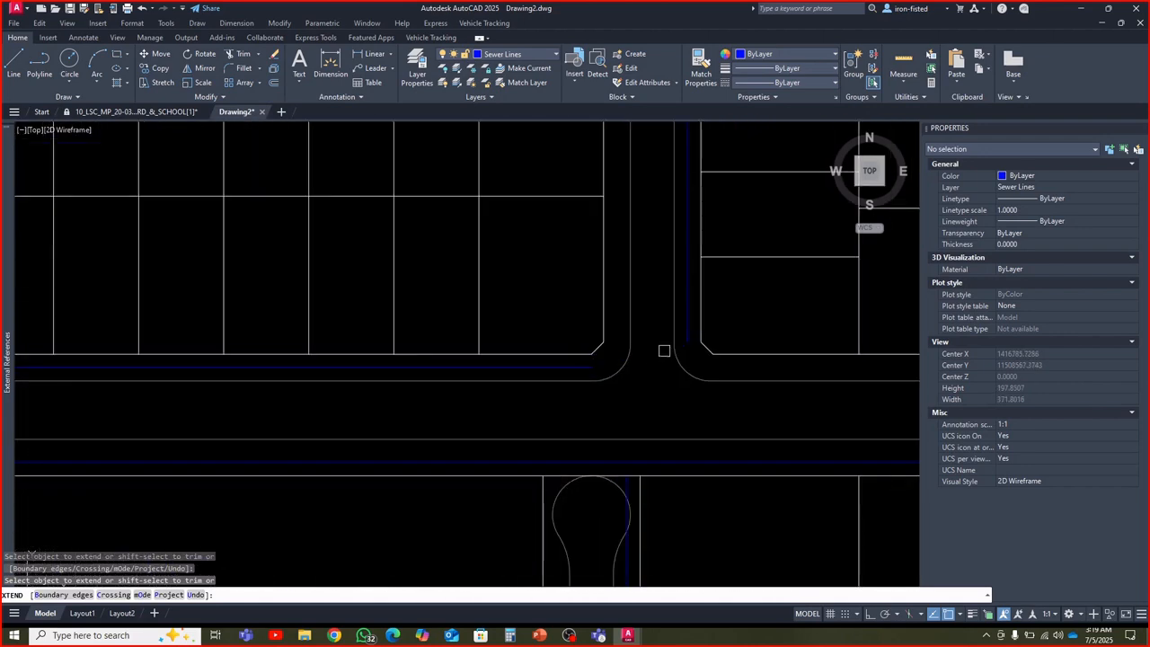
left_click(687, 326)
left_click(550, 365)
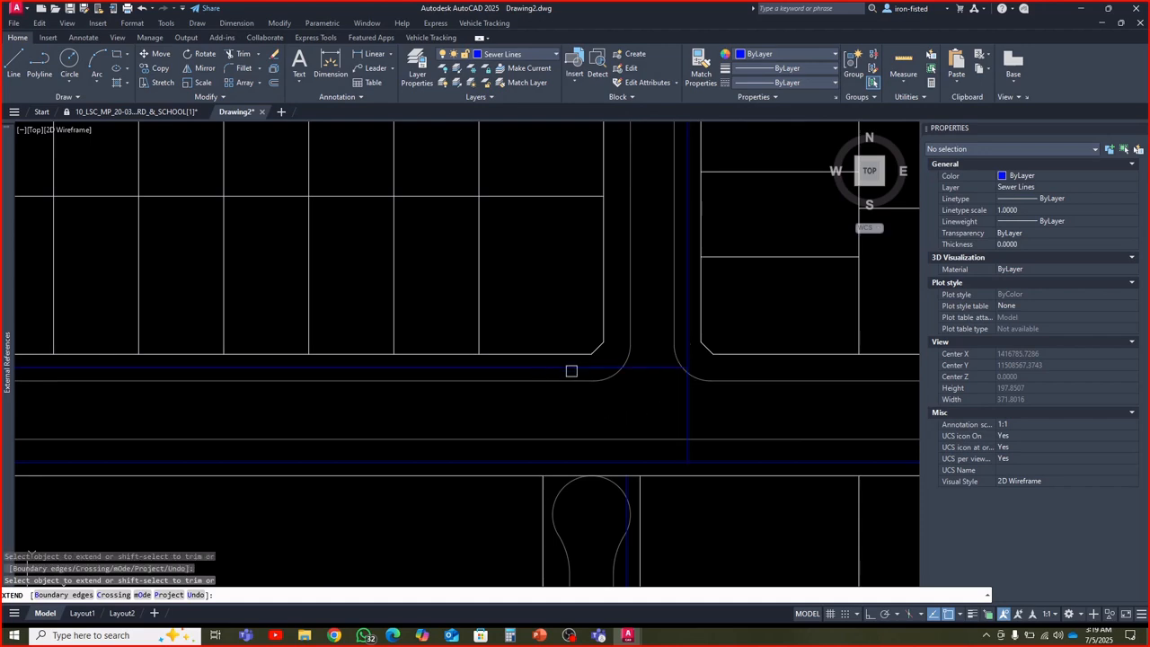
Extend the north end of the Lane # 1 sewer line to the sewer line on Street # 5's south side
scroll(571, 370, "down", 4)
scroll(646, 355, "up", 4)
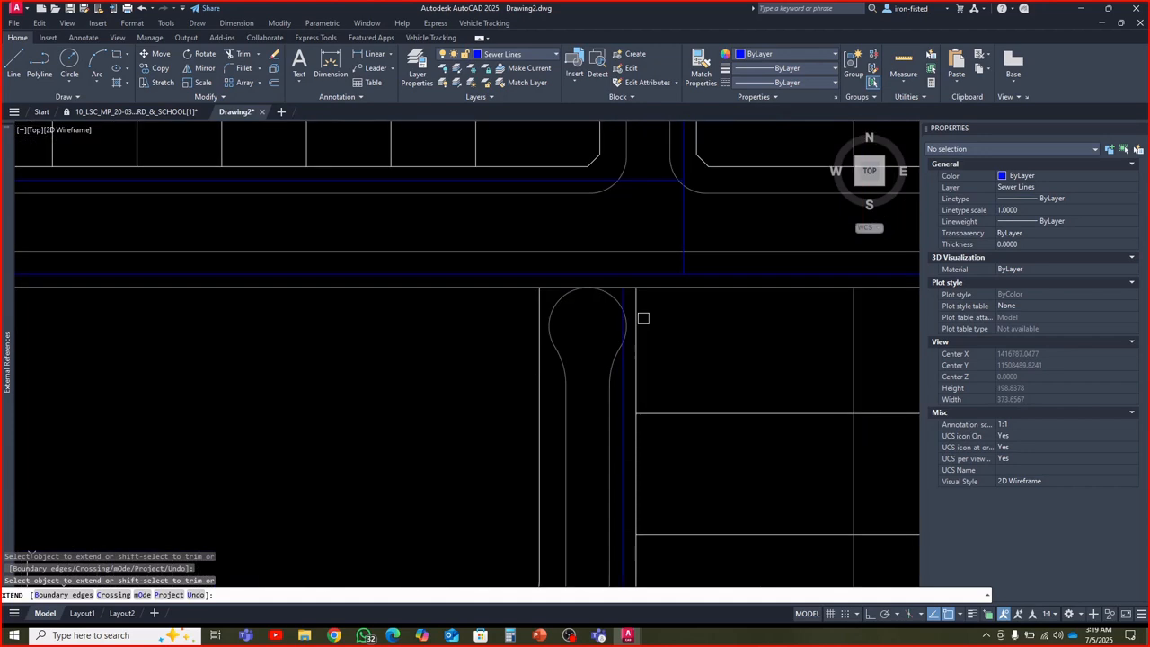
left_click(626, 341)
Extend the sewer lines on both sides of Street # 4 and Street # 3 east to the Lane # 1 sewer line
scroll(639, 332, "down", 5)
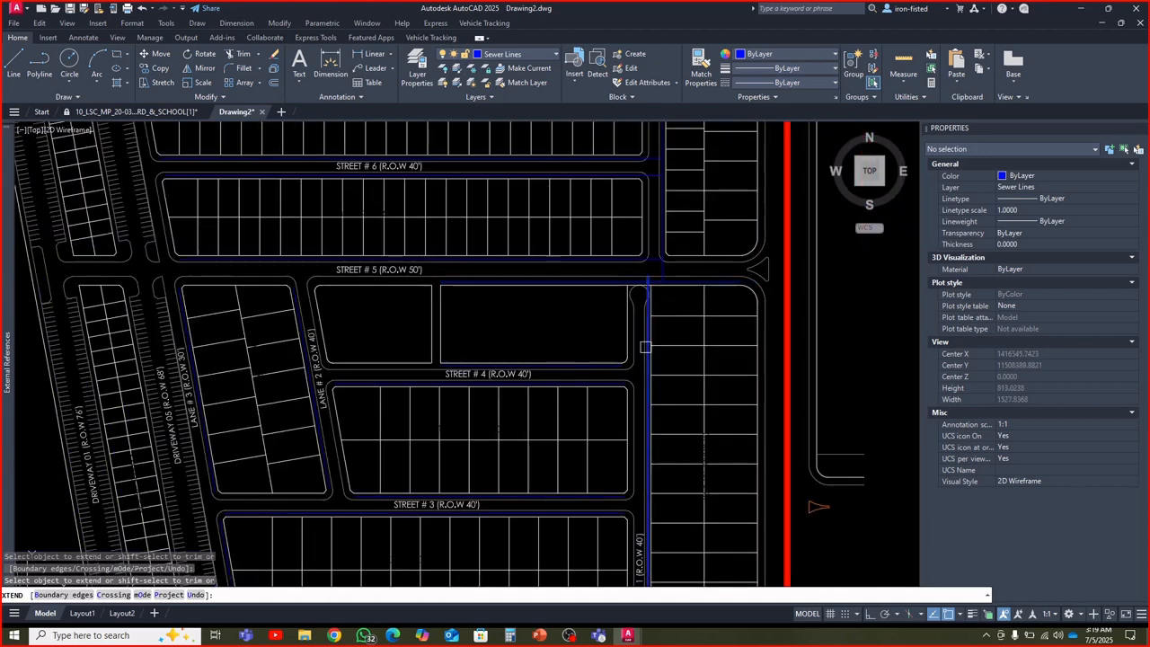
scroll(627, 353, "up", 5)
left_click(595, 331)
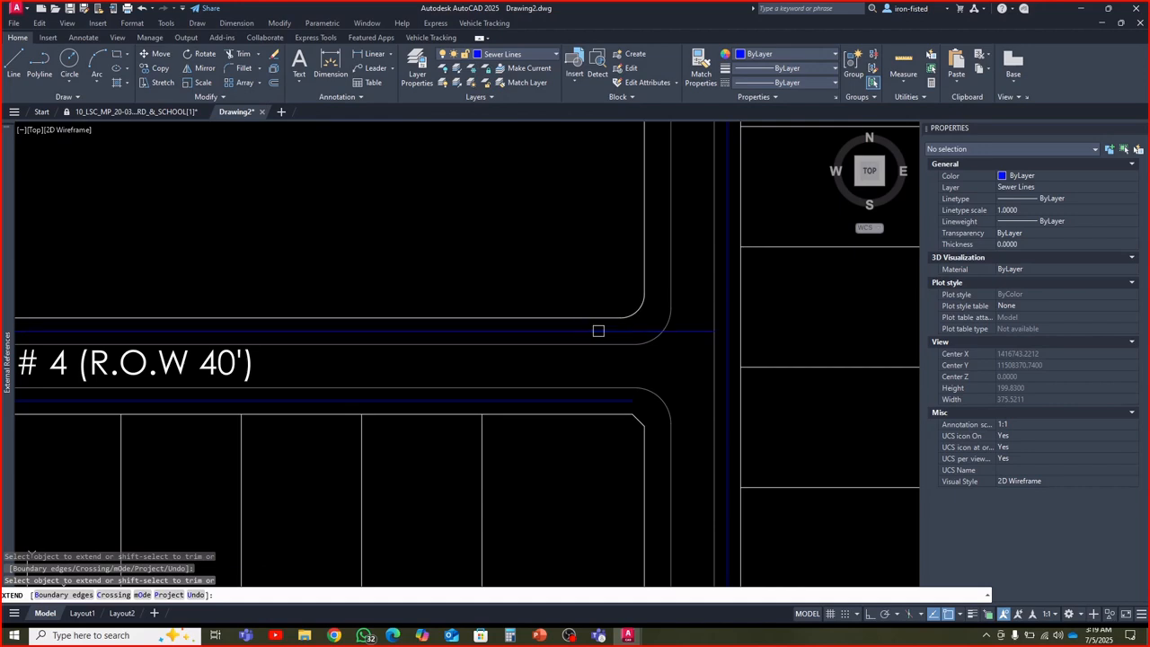
left_click(601, 402)
scroll(629, 362, "down", 4)
scroll(608, 416, "up", 3)
scroll(633, 424, "down", 1)
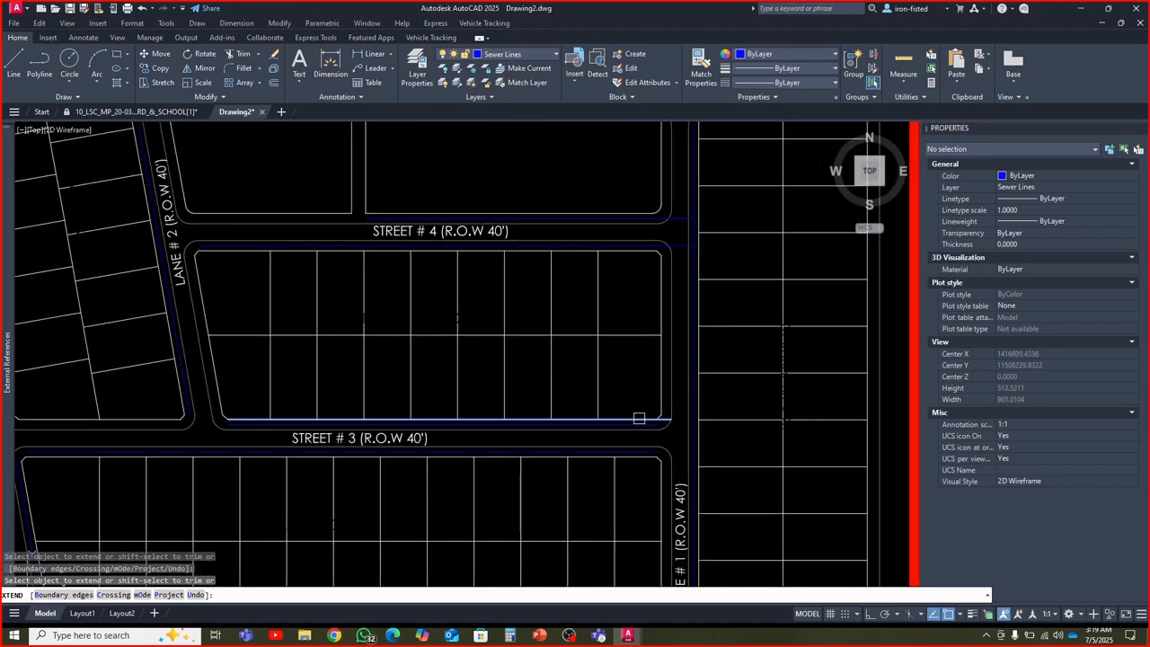
scroll(559, 388, "up", 4)
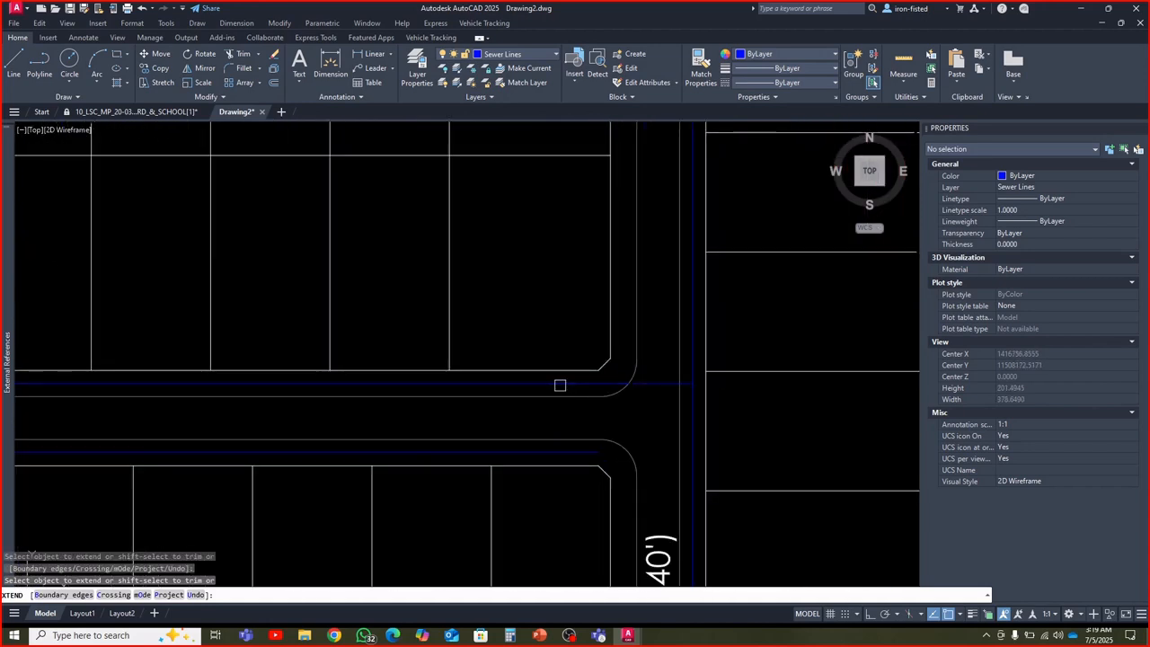
middle_click_drag(577, 430, 544, 318)
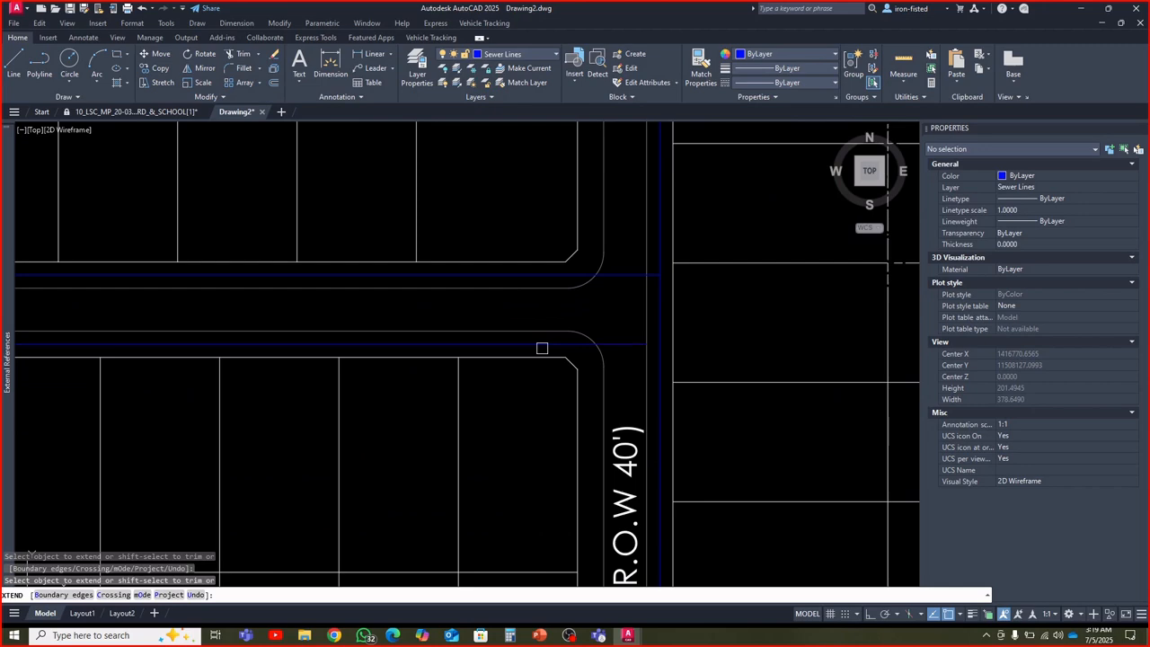
Extend the sewer lines on both sides of Street # 2 east to the Lane # 1 sewer line
scroll(555, 333, "down", 5)
scroll(533, 313, "up", 5)
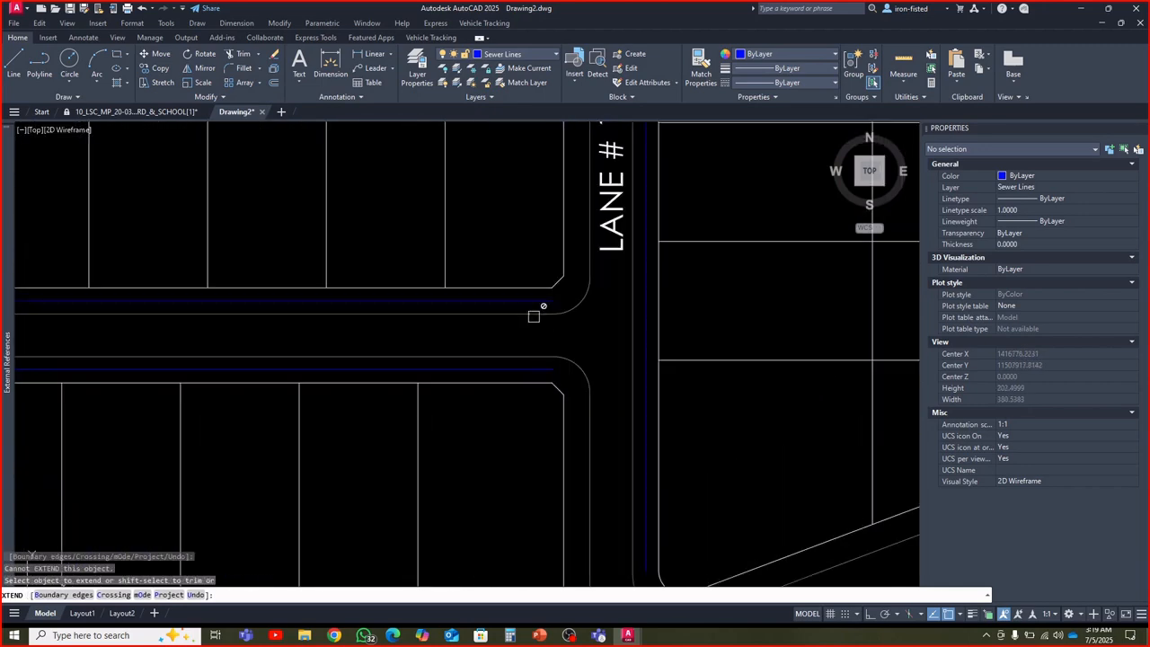
left_click(528, 303)
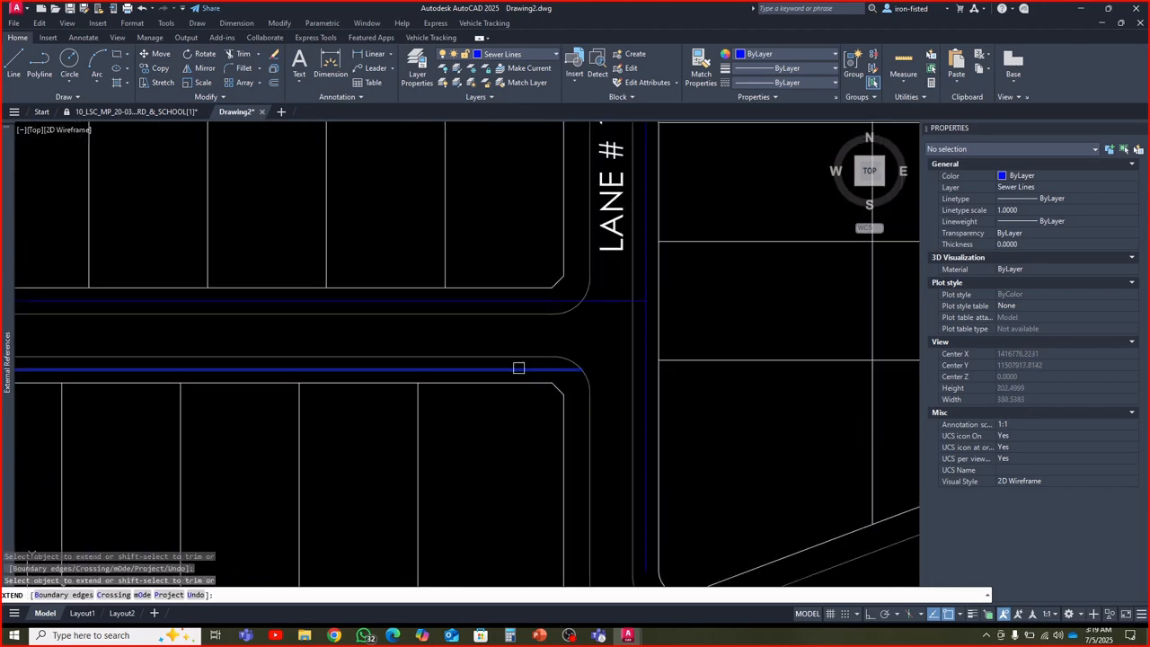
left_click(518, 368)
left_click(518, 368)
Extend the south end of the Lane # 2 sewer line across Street # 3 to the sewer line on its south side
scroll(571, 352, "down", 5)
middle_click_drag(544, 398, 611, 445)
scroll(611, 445, "down", 2)
middle_click_drag(432, 352, 475, 409)
scroll(488, 410, "up", 4)
scroll(485, 405, "down", 2)
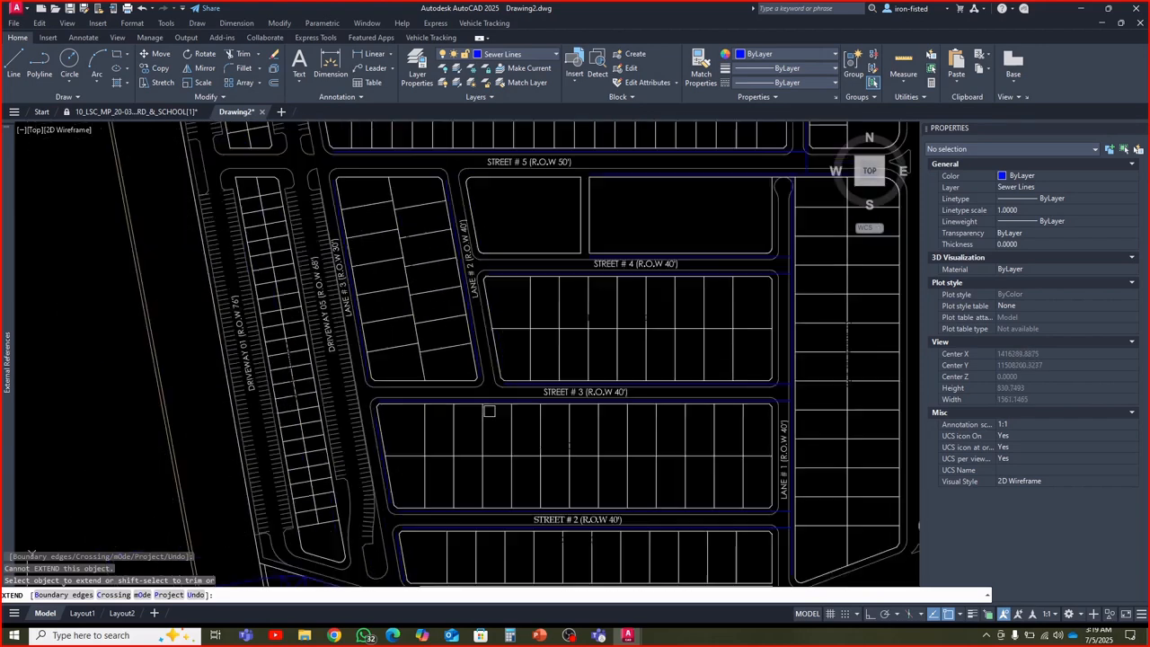
scroll(476, 421, "up", 4)
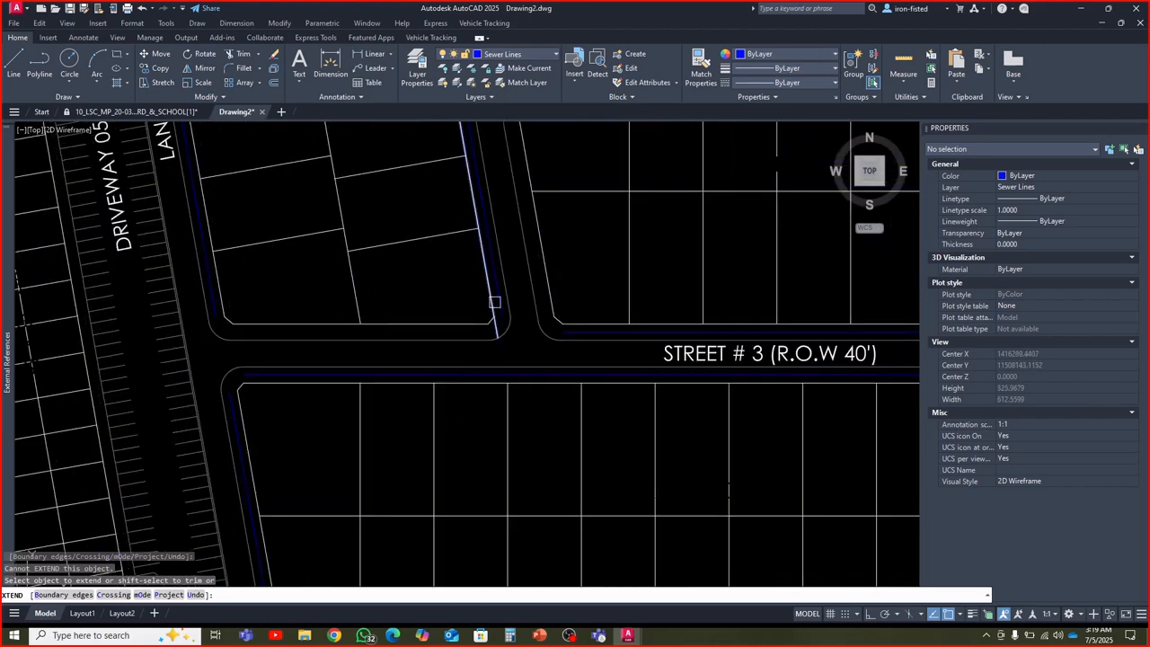
left_click(495, 300)
scroll(485, 324, "down", 2)
Extend the Lane # 3 sewer line south and Street # 3's south-side sewer line west so the two meet
left_click(477, 341)
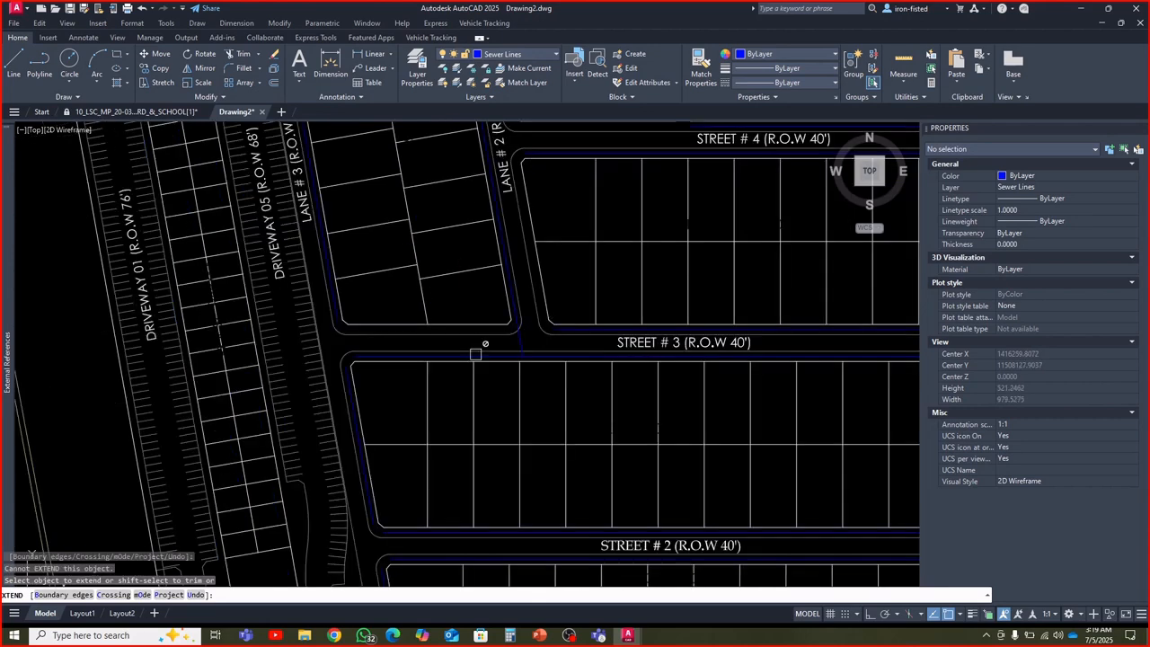
scroll(370, 357, "up", 4)
left_click(360, 344)
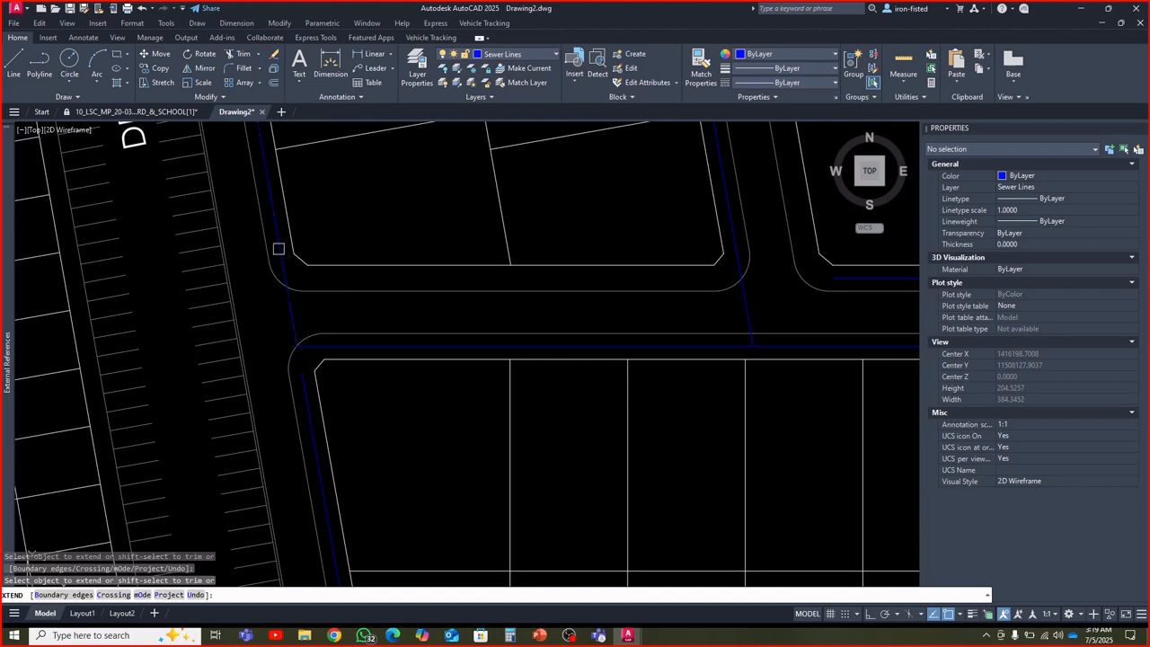
Delete the slanted sewer line along the west side of the plot block between Street # 3 and Street # 2
scroll(349, 324, "down", 3)
scroll(354, 375, "up", 2)
key("Escape")
key("Escape")
key("Escape")
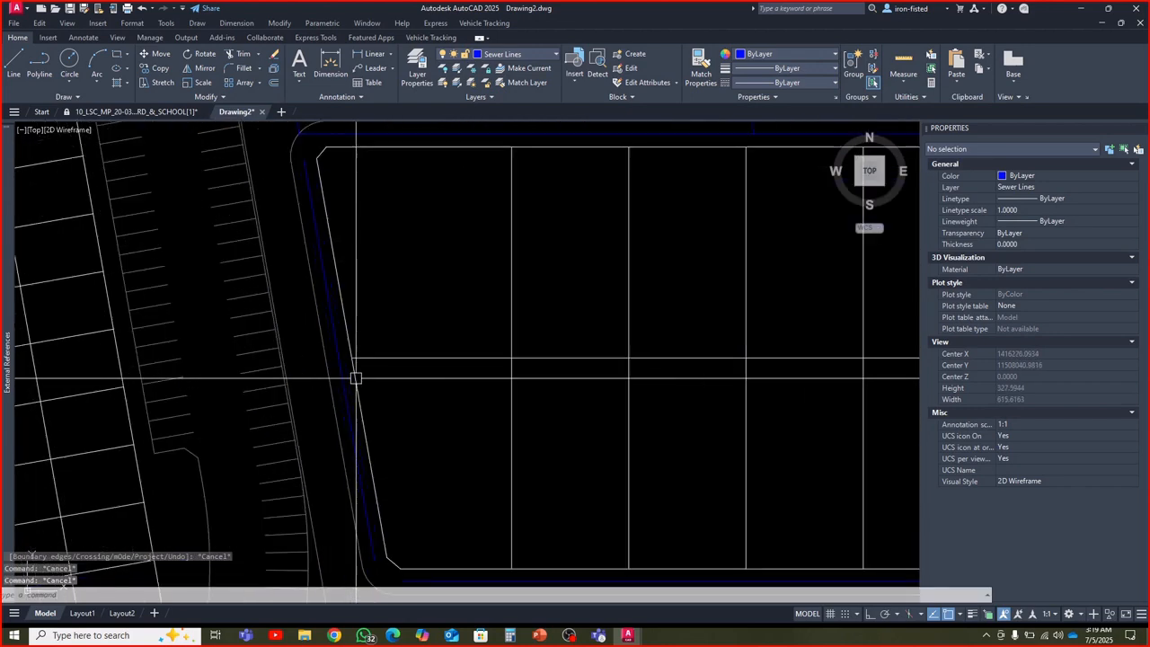
left_click(349, 382)
key("Delete")
scroll(432, 403, "down", 2)
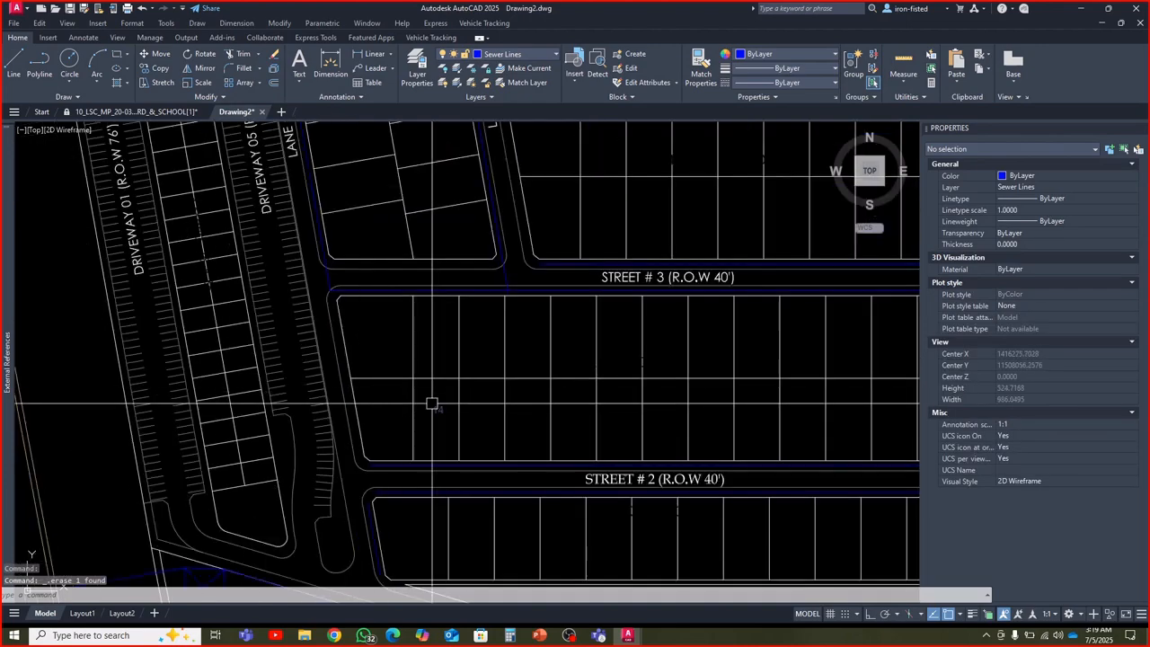
scroll(432, 403, "down", 4)
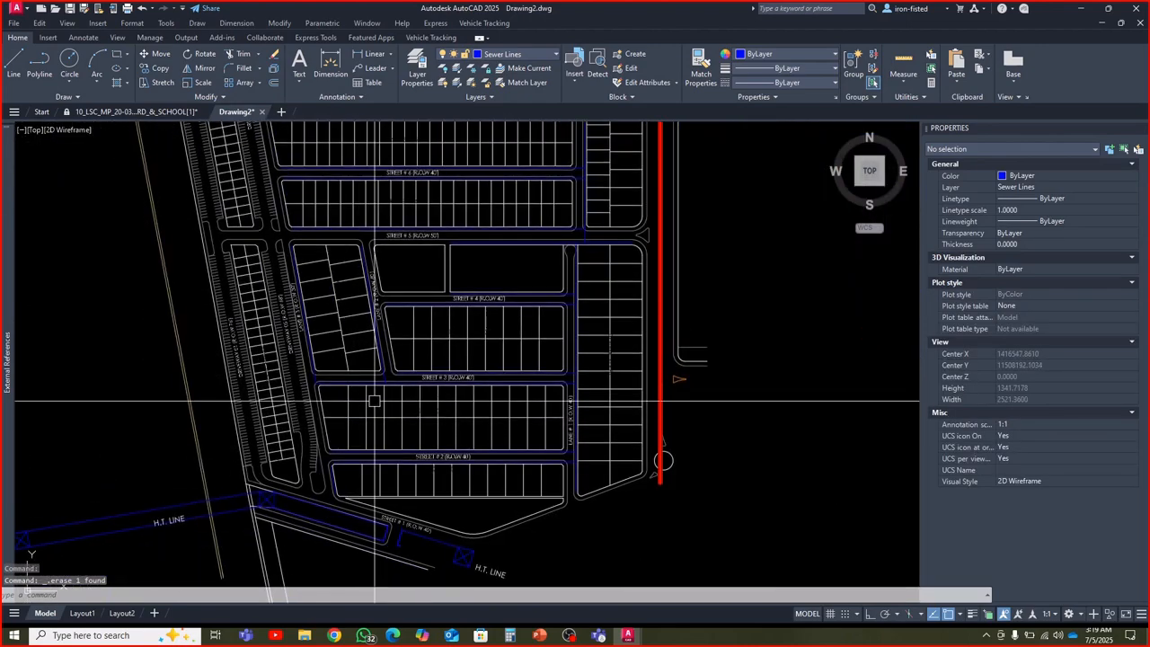
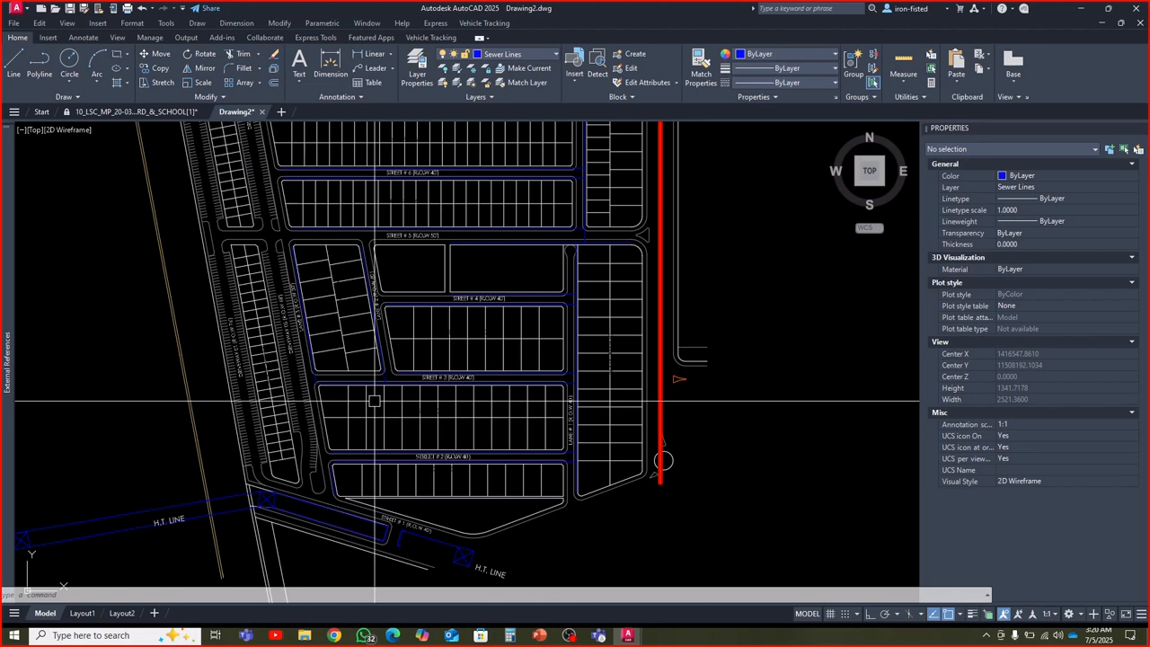
Draw a short polyline from the south end of the Lane # 1 sewer line southwest into the area below Street # 2's plots
key("Escape")
key("Escape")
key("Escape")
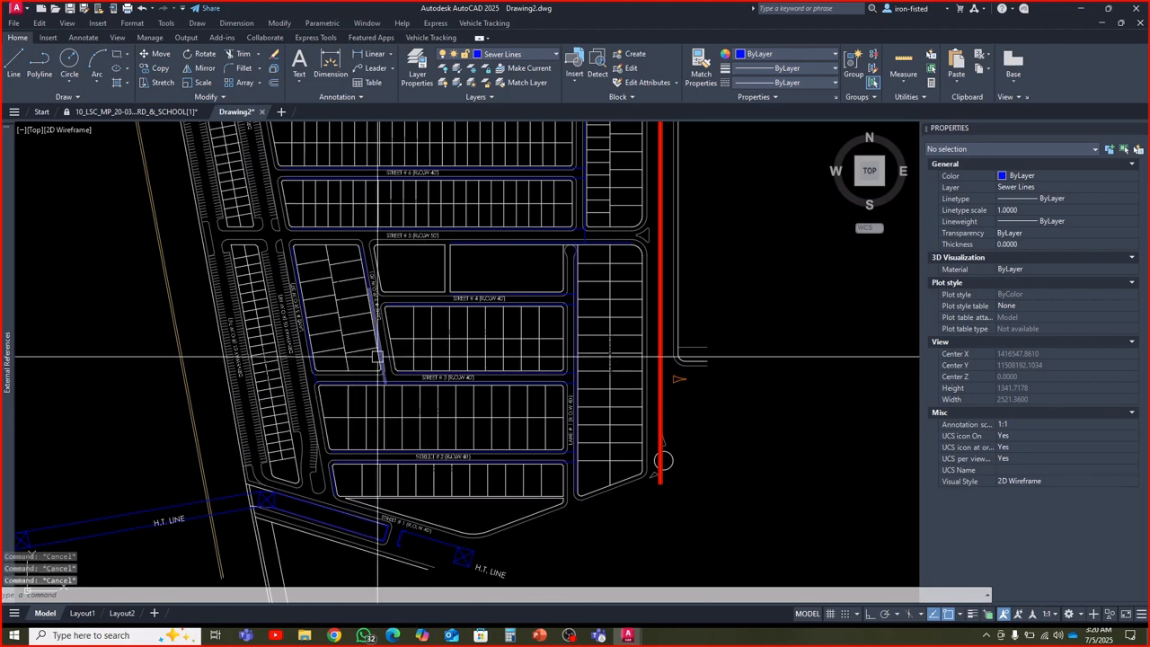
middle_click_drag(377, 357, 349, 397)
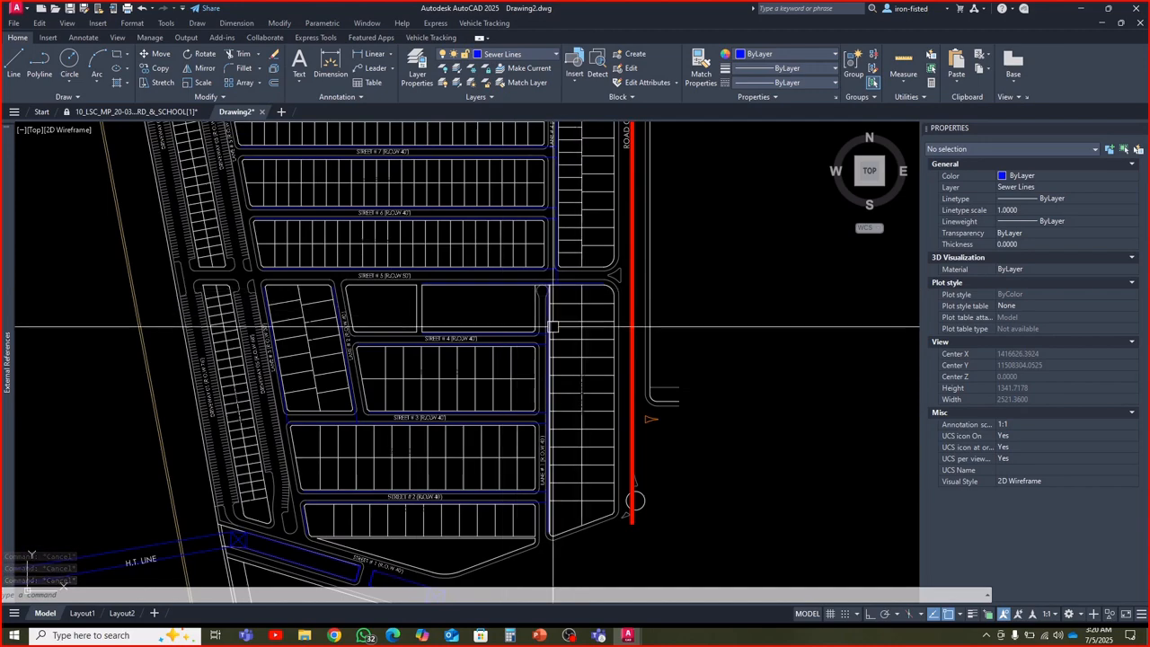
scroll(553, 326, "down", 2)
scroll(569, 367, "up", 5)
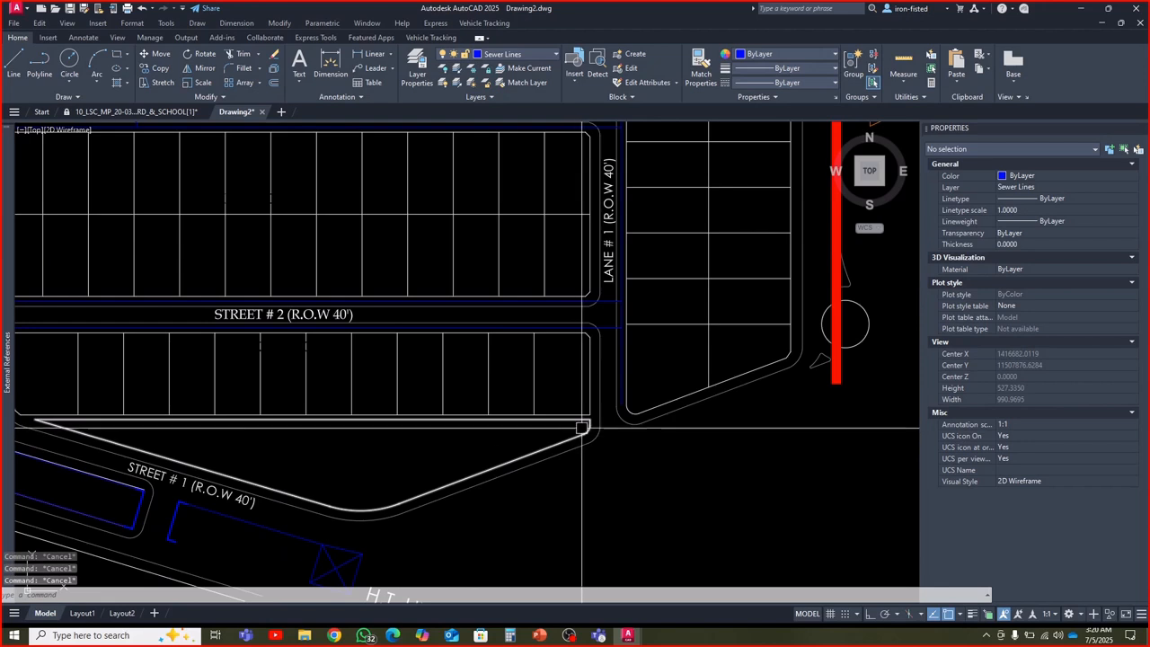
scroll(602, 413, "up", 2)
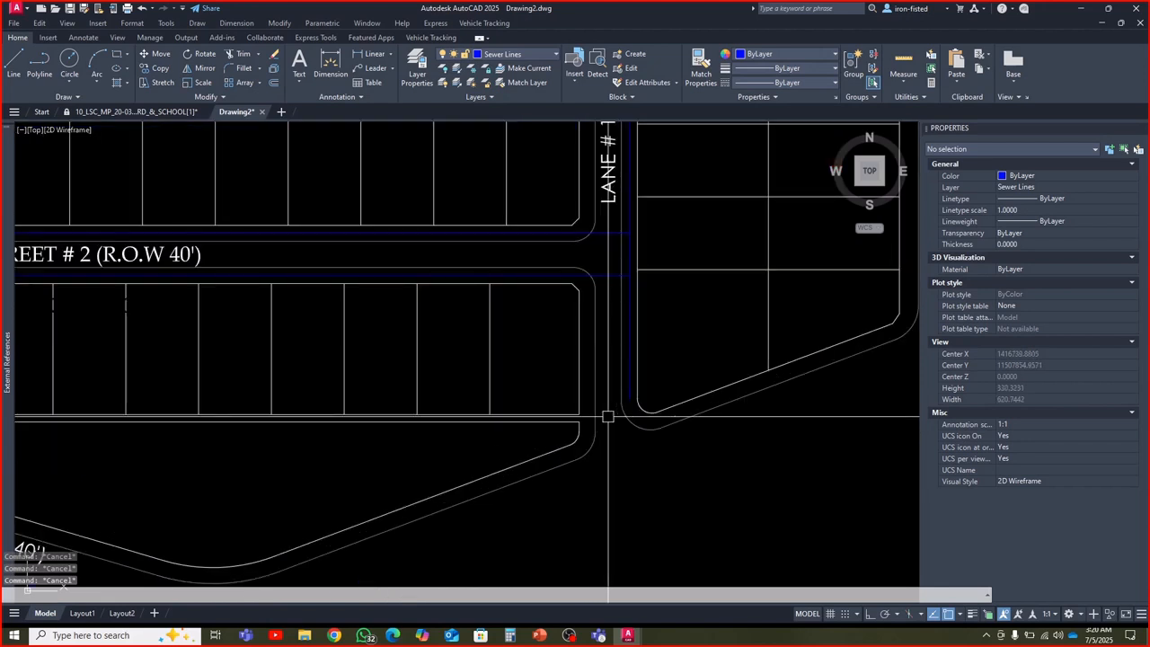
type("pl")
key("Return")
scroll(618, 404, "up", 4)
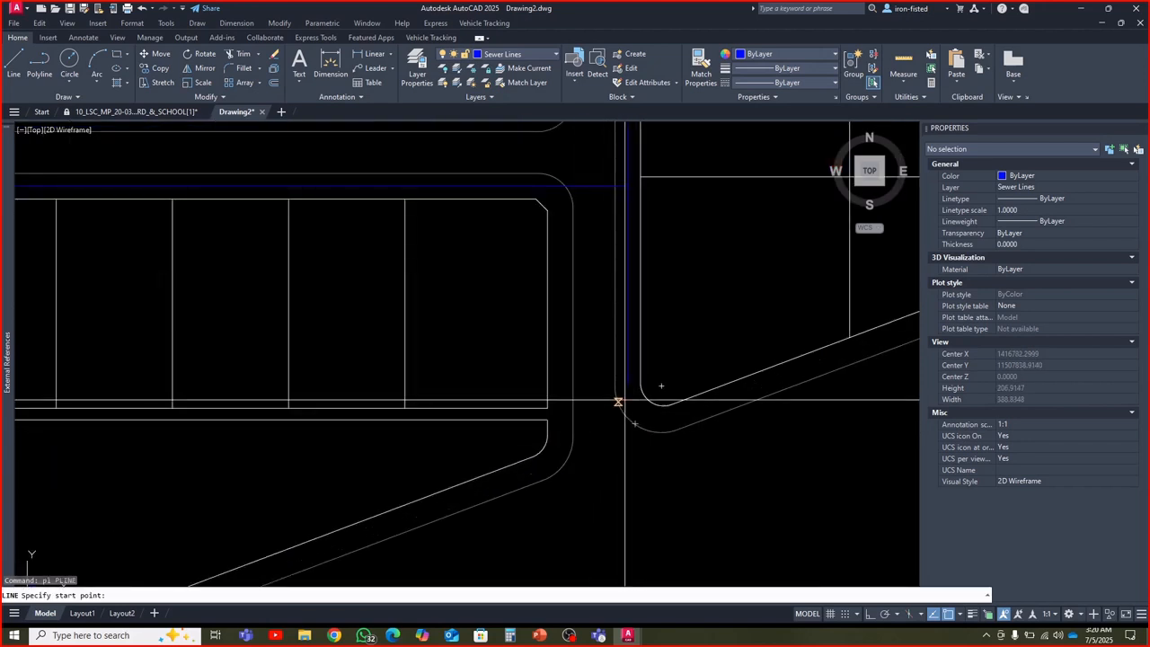
left_click(626, 382)
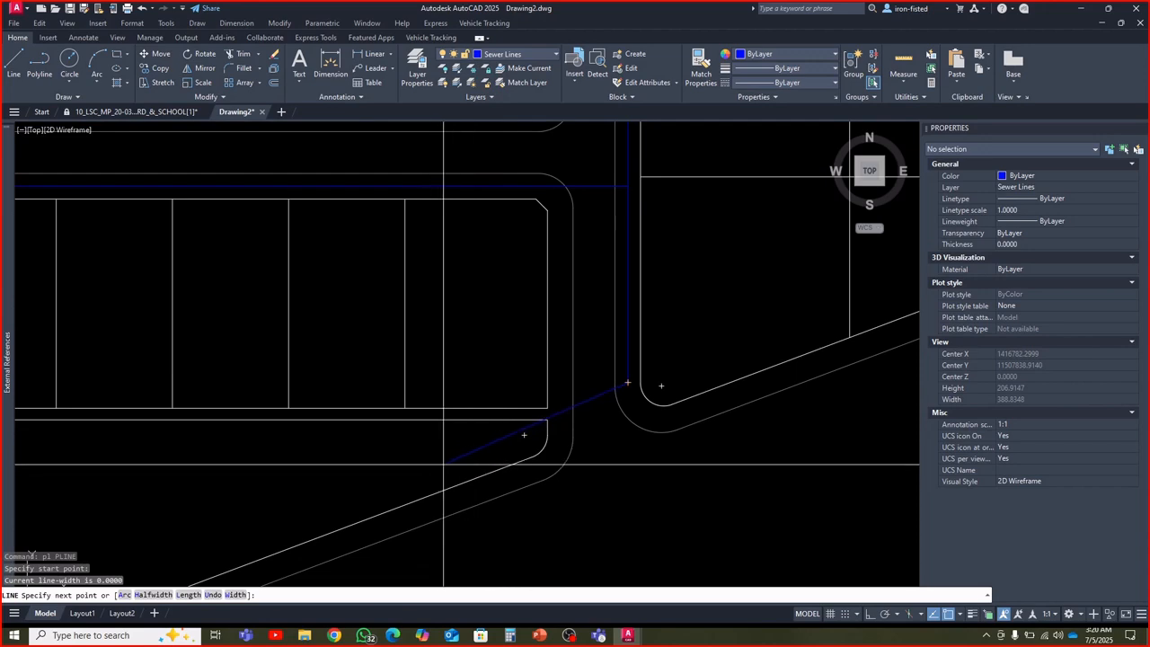
key("Escape")
key("Escape")
key("Escape")
scroll(464, 479, "down", 2)
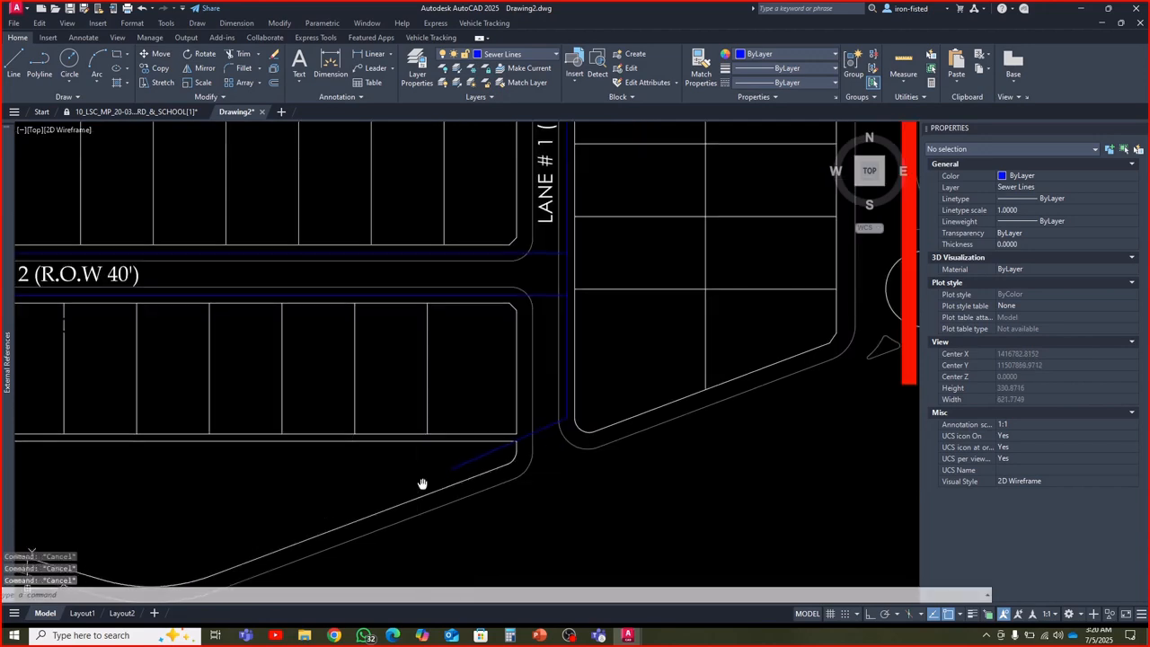
Inspect the land-use text inside the bounded area between the plots south of Street # 2 and Street # 1
middle_click_drag(422, 484, 461, 465)
scroll(403, 419, "down", 4)
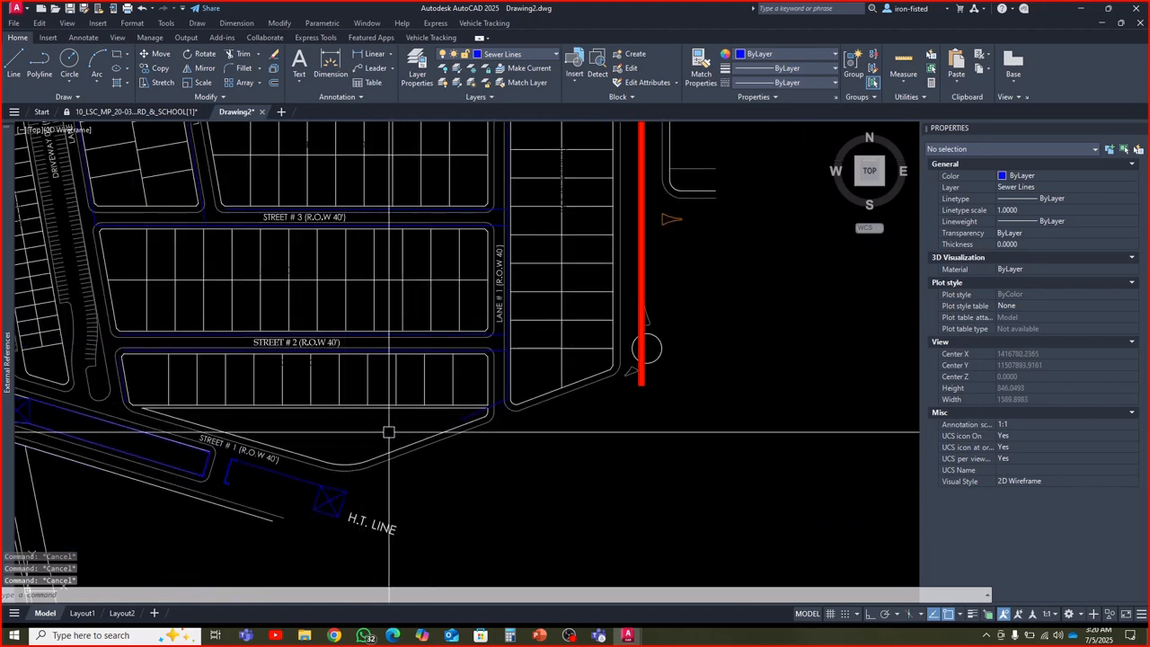
left_click(344, 432)
key("Escape")
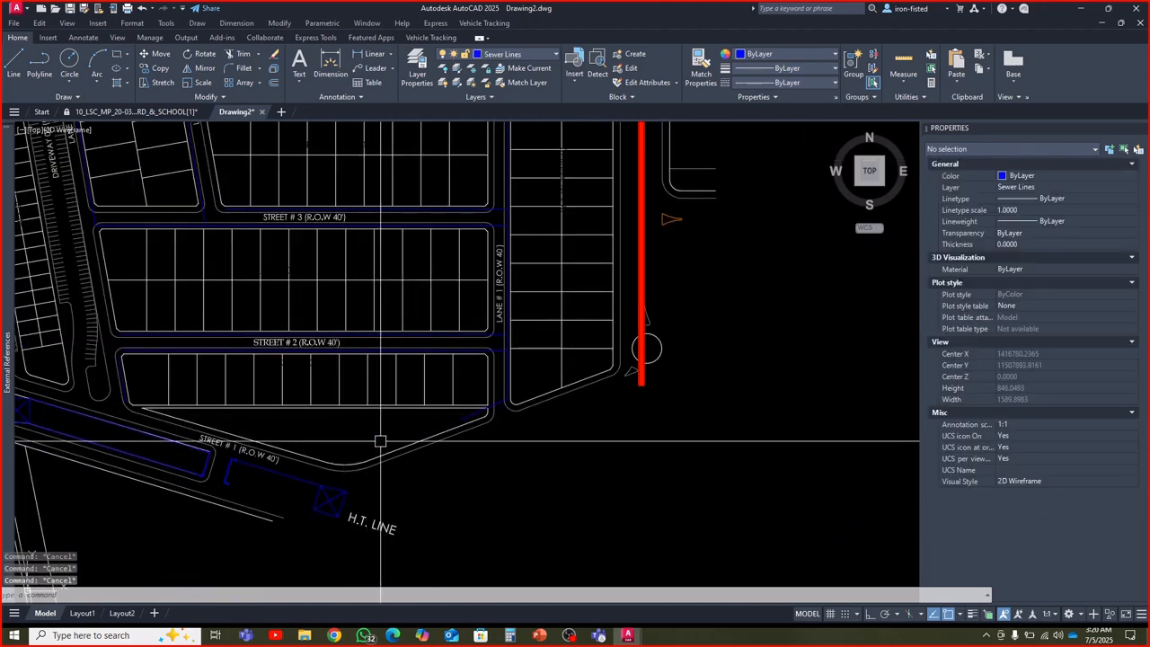
left_click(361, 436)
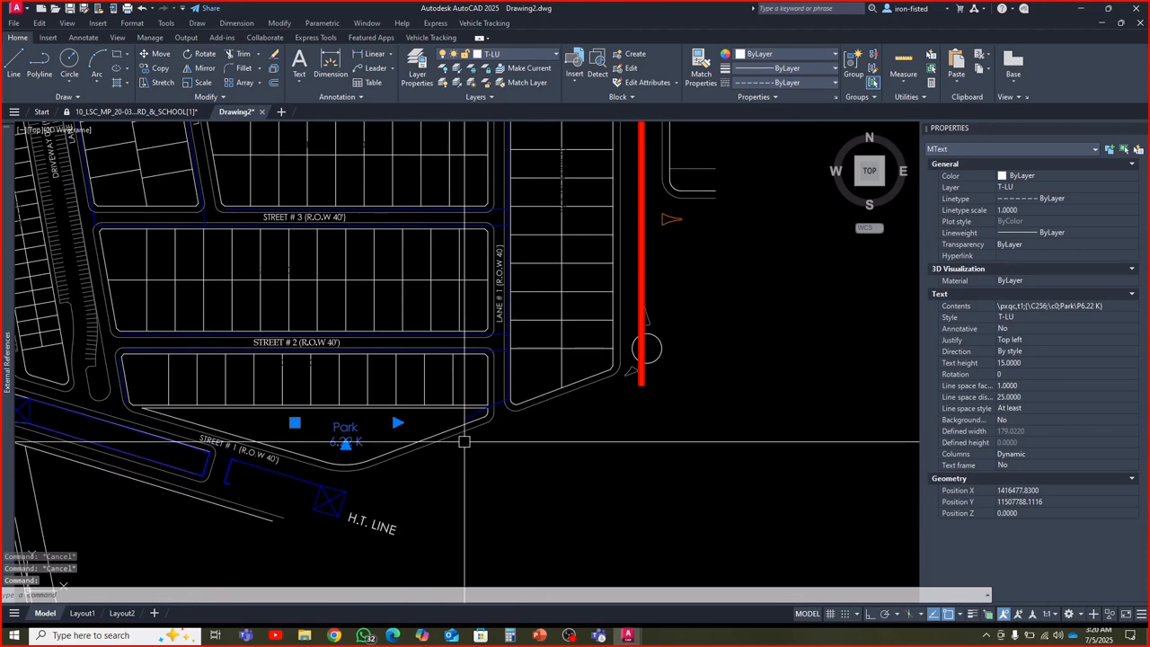
scroll(435, 441, "up", 2)
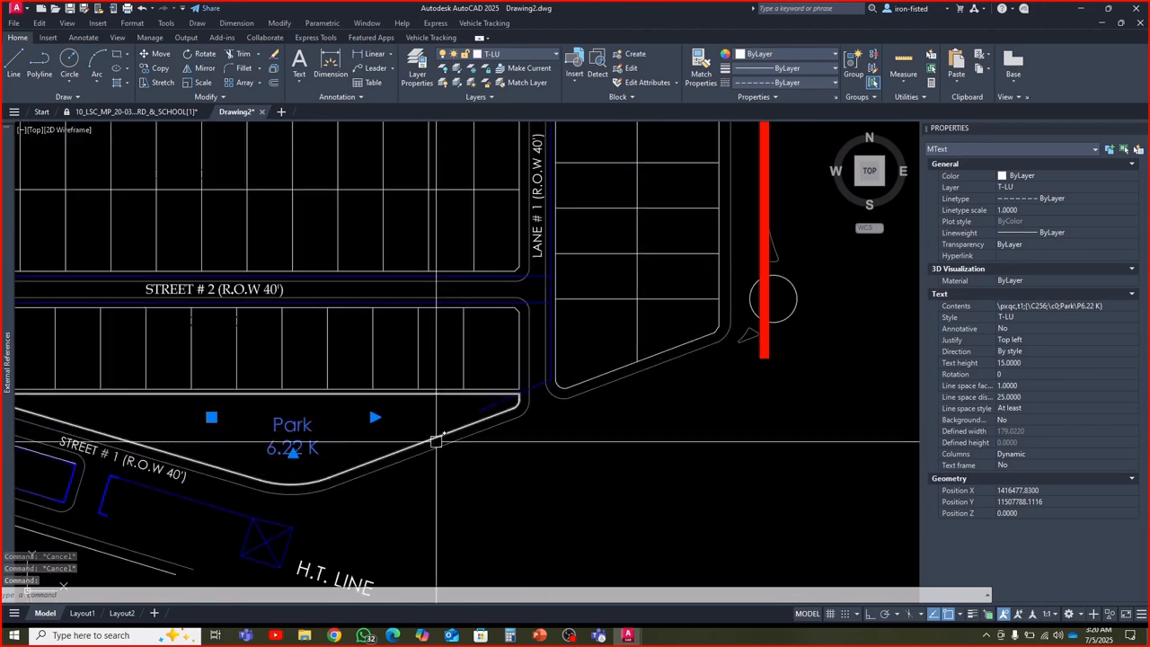
scroll(435, 441, "down", 5)
key("Escape")
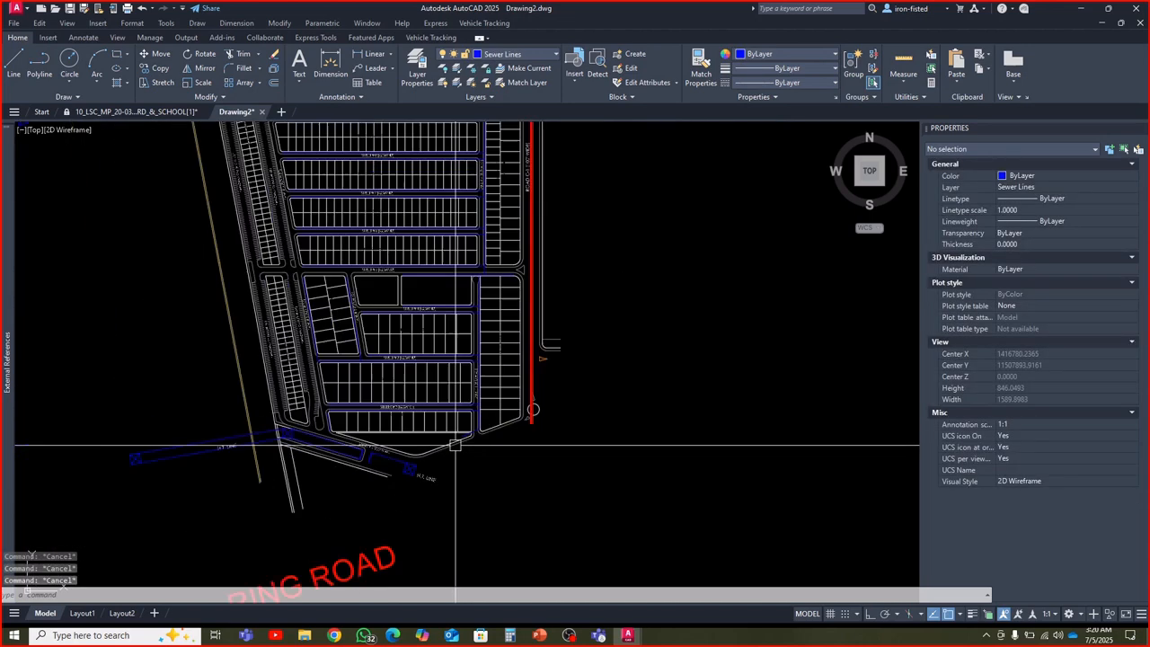
scroll(455, 445, "up", 6)
middle_click_drag(457, 386, 456, 423)
Switch to PowerPoint and review slides 3 and 4 on network preparation, highlighting "Break lines at junctions", and return to AutoCAD
left_click(539, 634)
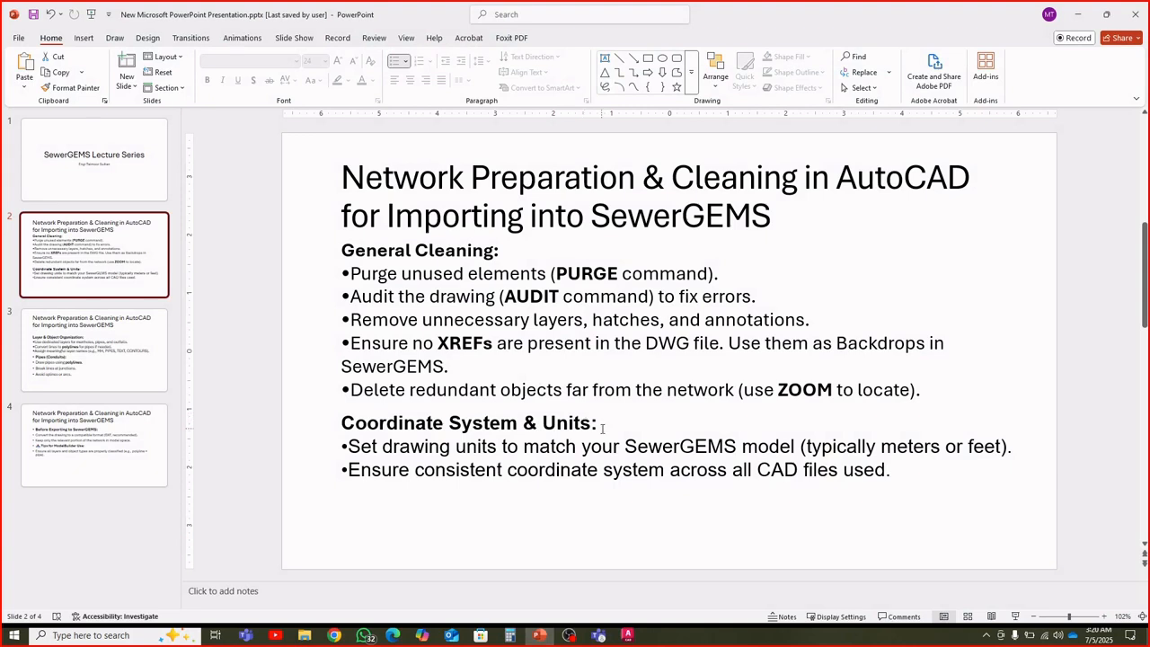
left_click(134, 362)
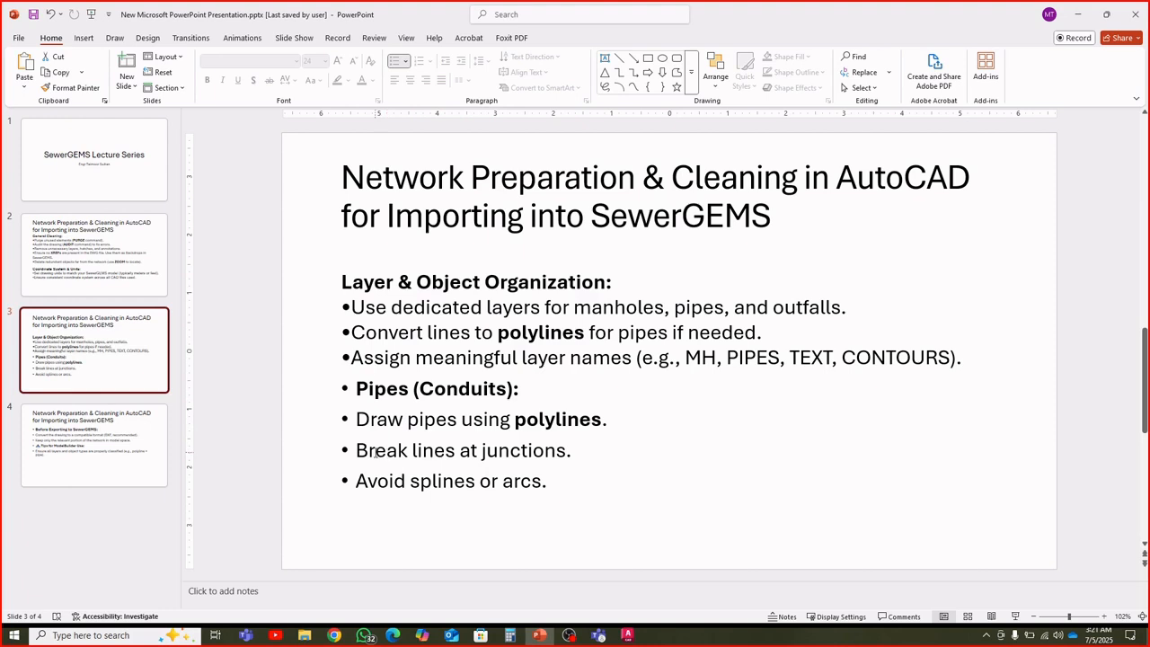
left_click_drag(375, 451, 529, 457)
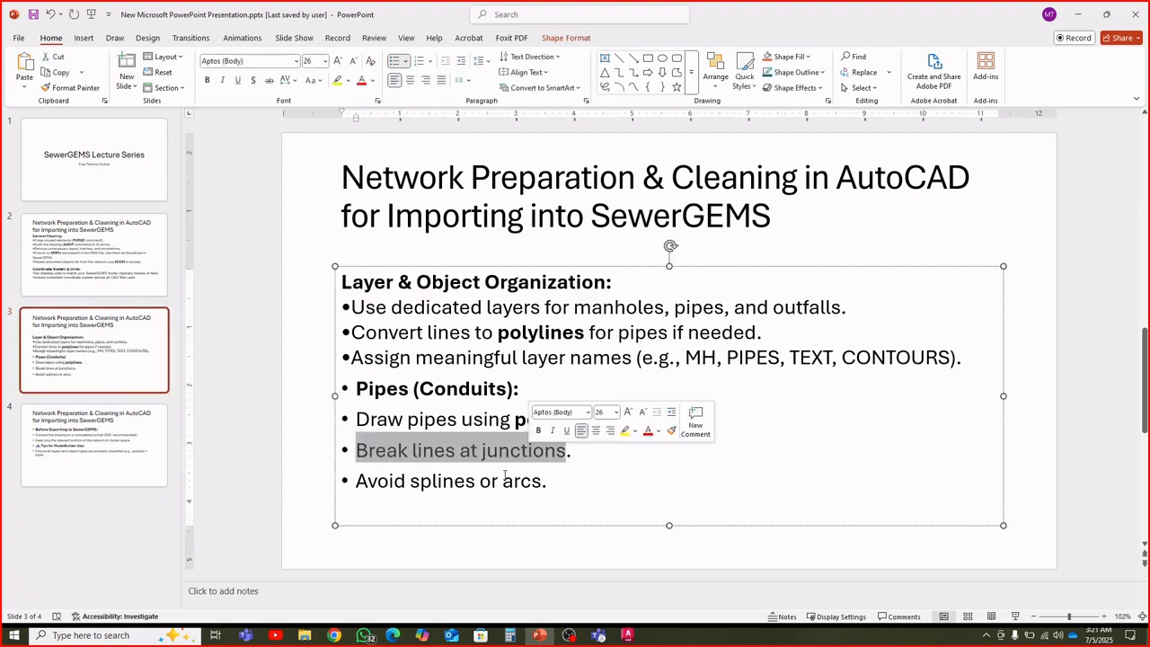
left_click(542, 476)
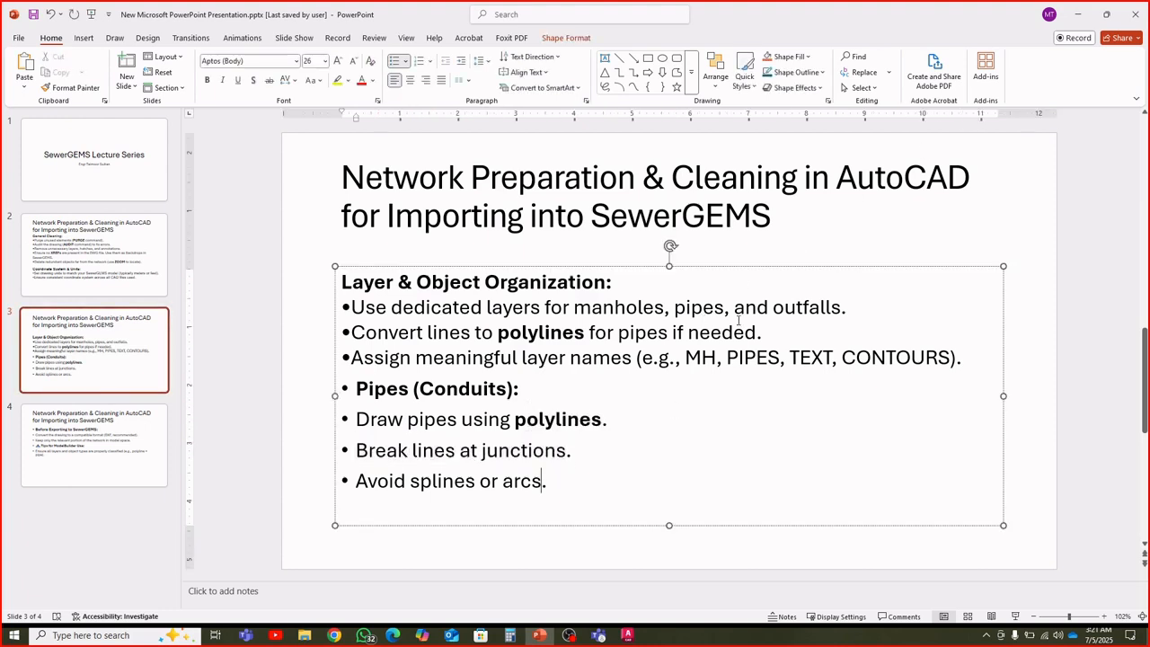
left_click(118, 428)
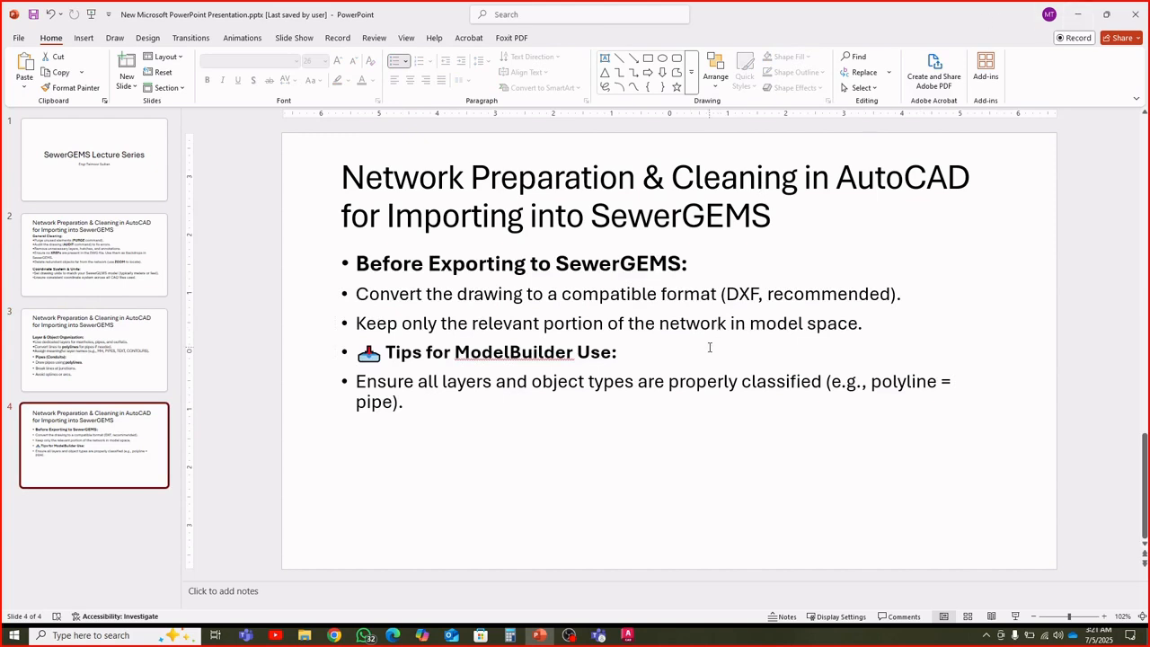
left_click(1077, 15)
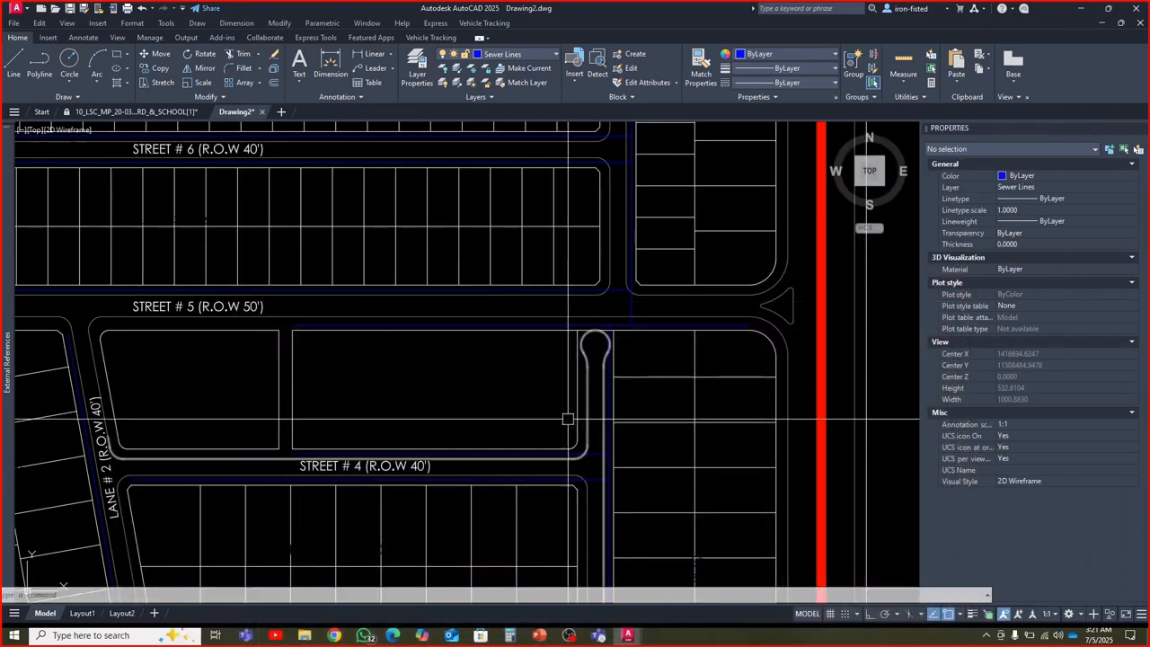
Inspect the properties of the sewer polyline along the south side of Street # 10
scroll(566, 411, "down", 3)
key("Escape")
key("Escape")
scroll(550, 321, "up", 5)
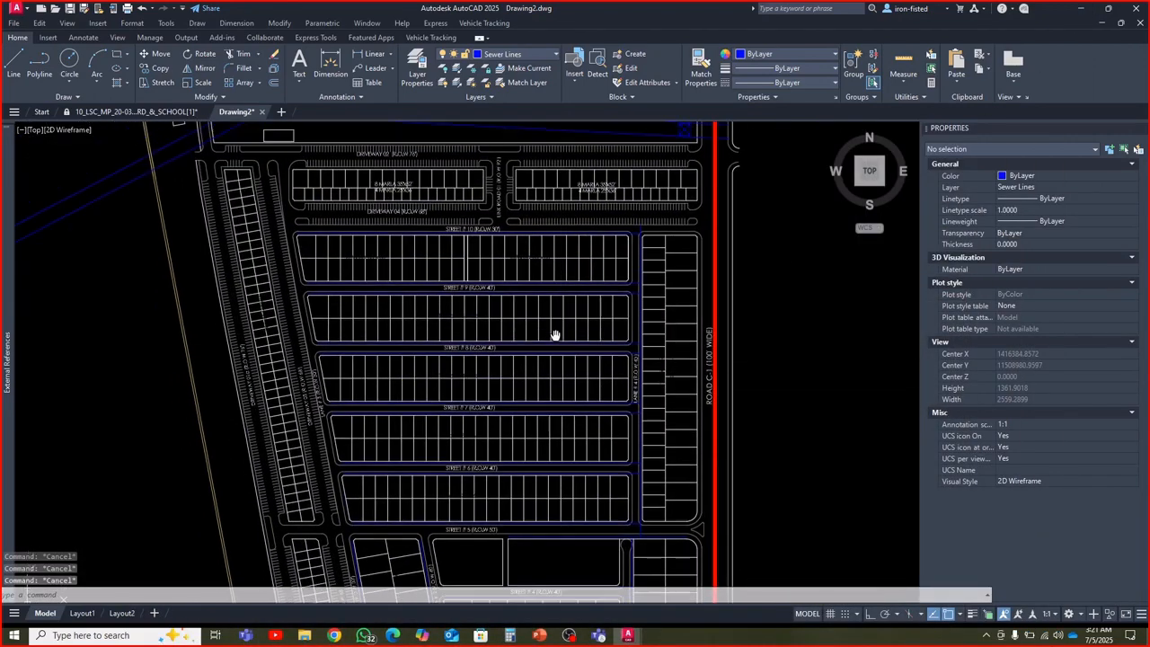
scroll(513, 359, "down", 2)
scroll(575, 415, "up", 2)
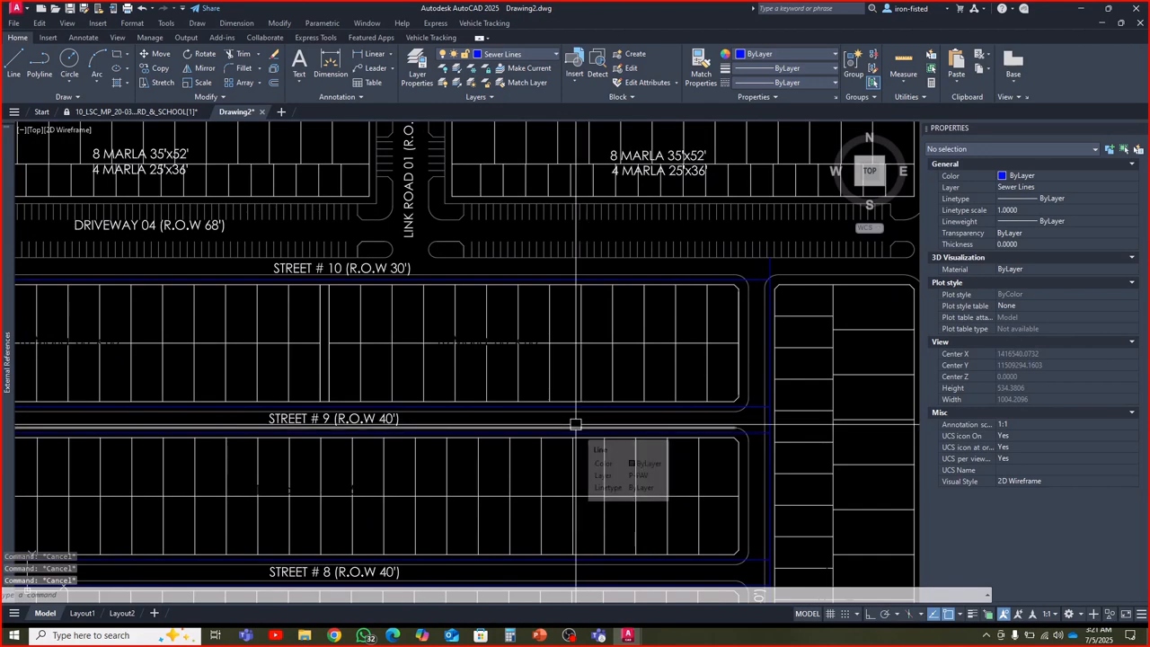
scroll(575, 424, "down", 2)
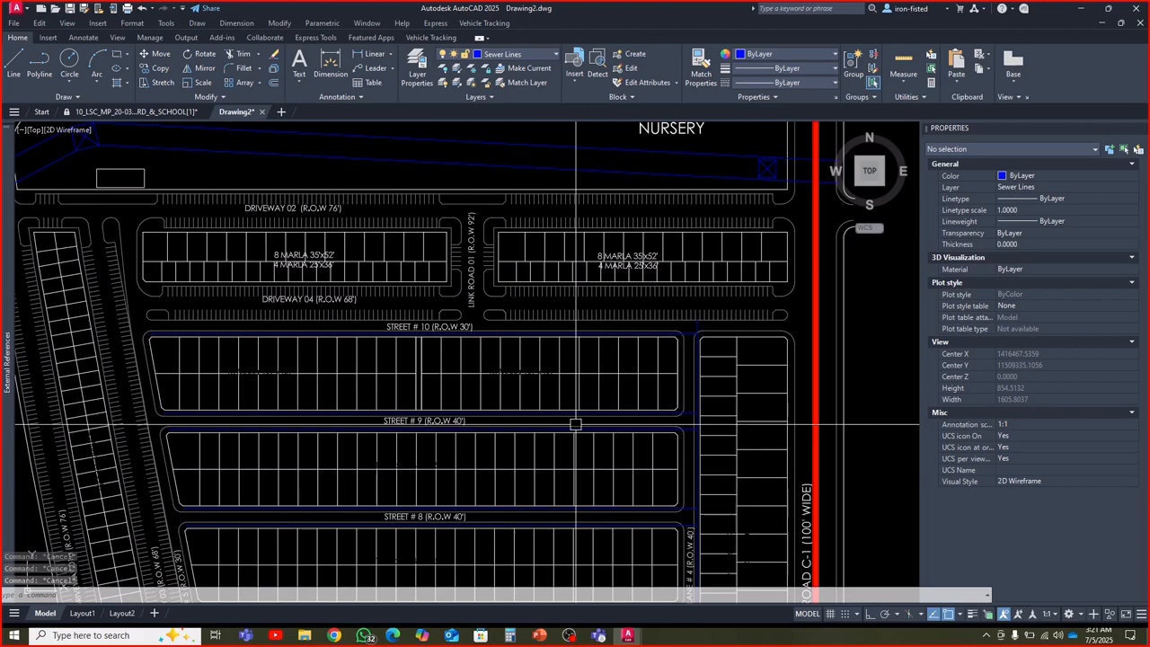
scroll(626, 400, "up", 5)
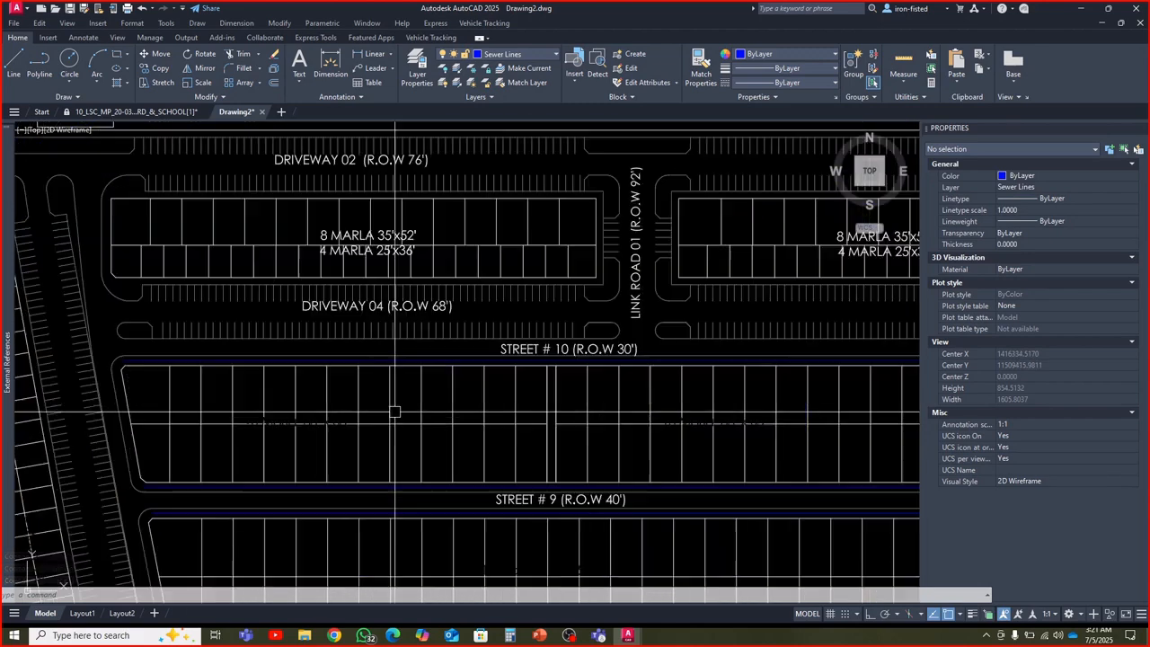
key("Escape")
key("Escape")
key("Escape")
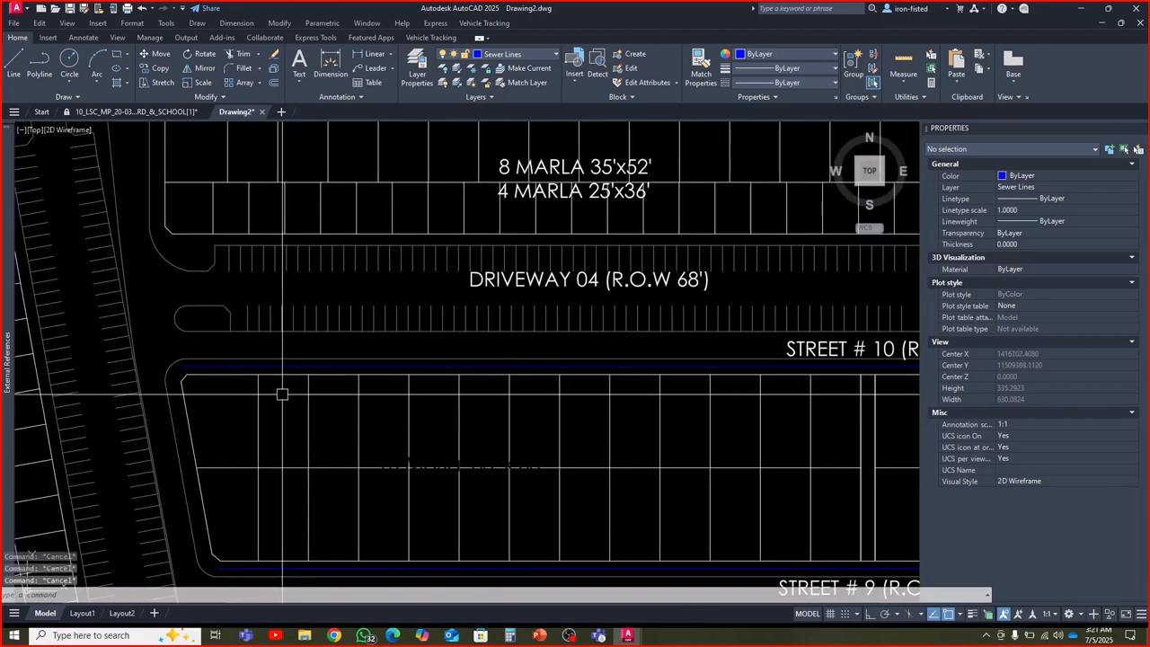
left_click(288, 368)
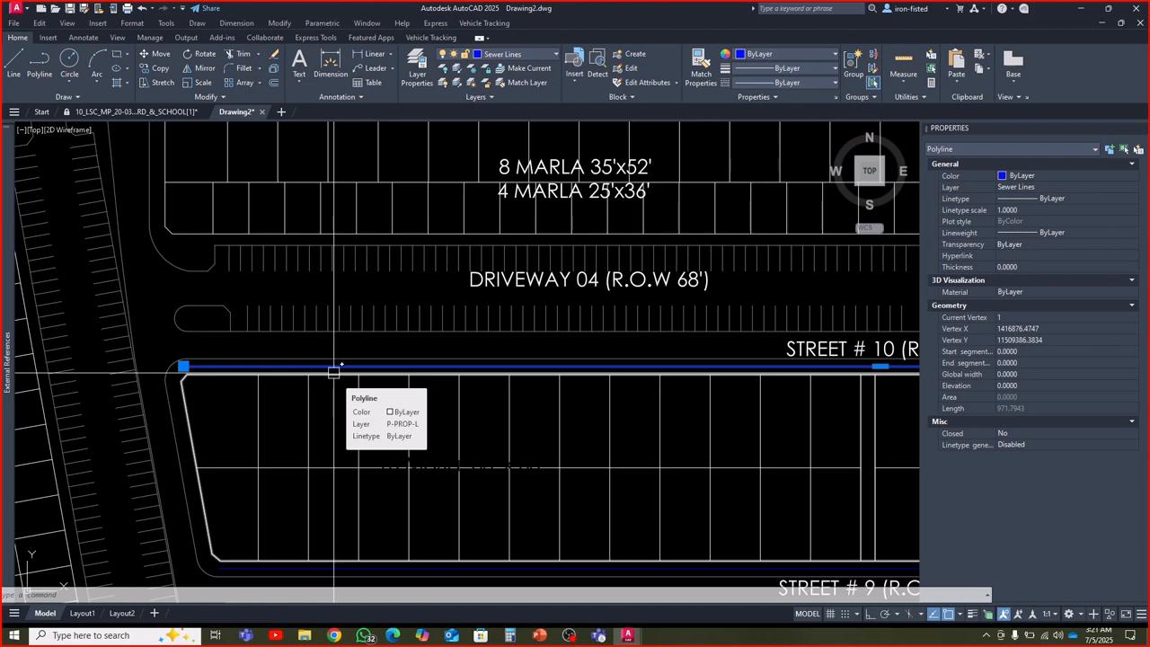
key("Escape")
key("Escape")
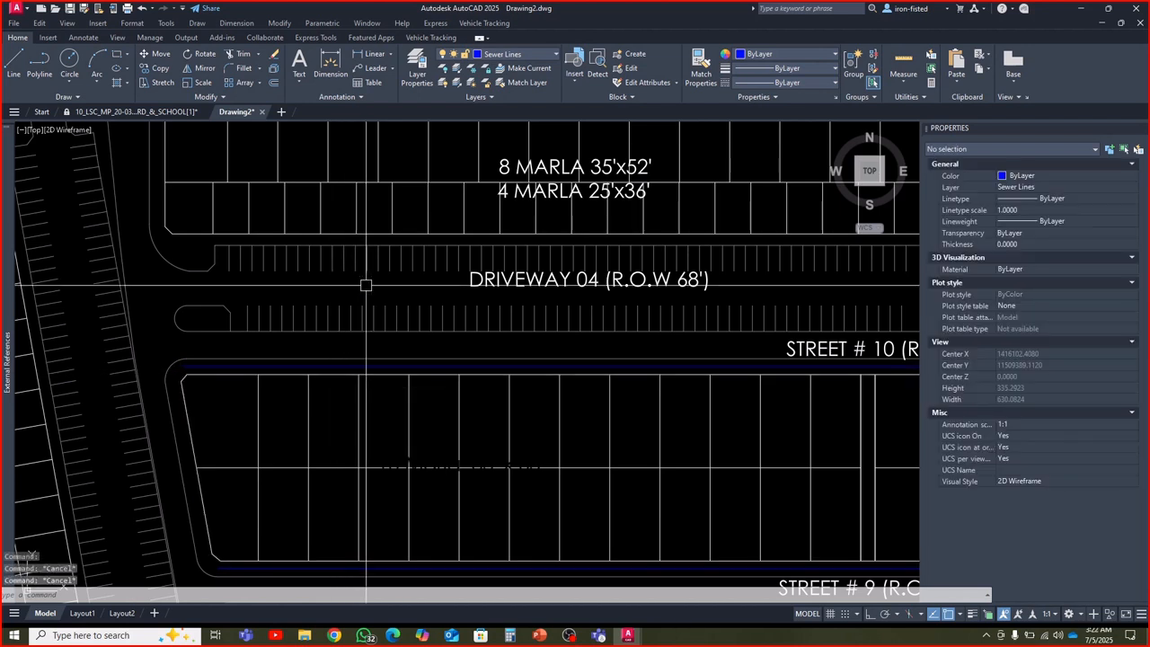
Examine the sewer lines and plot blocks between Street # 10 and Street # 6, including their connections to the Lane # 4 line
scroll(282, 401, "up", 2)
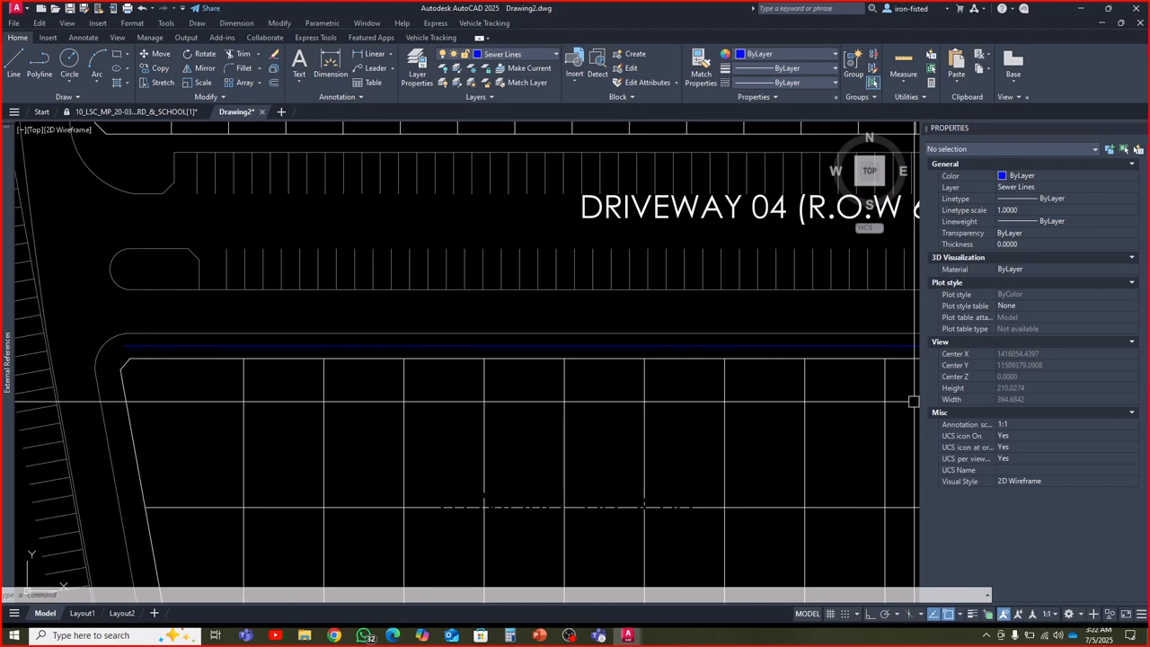
left_click(675, 419)
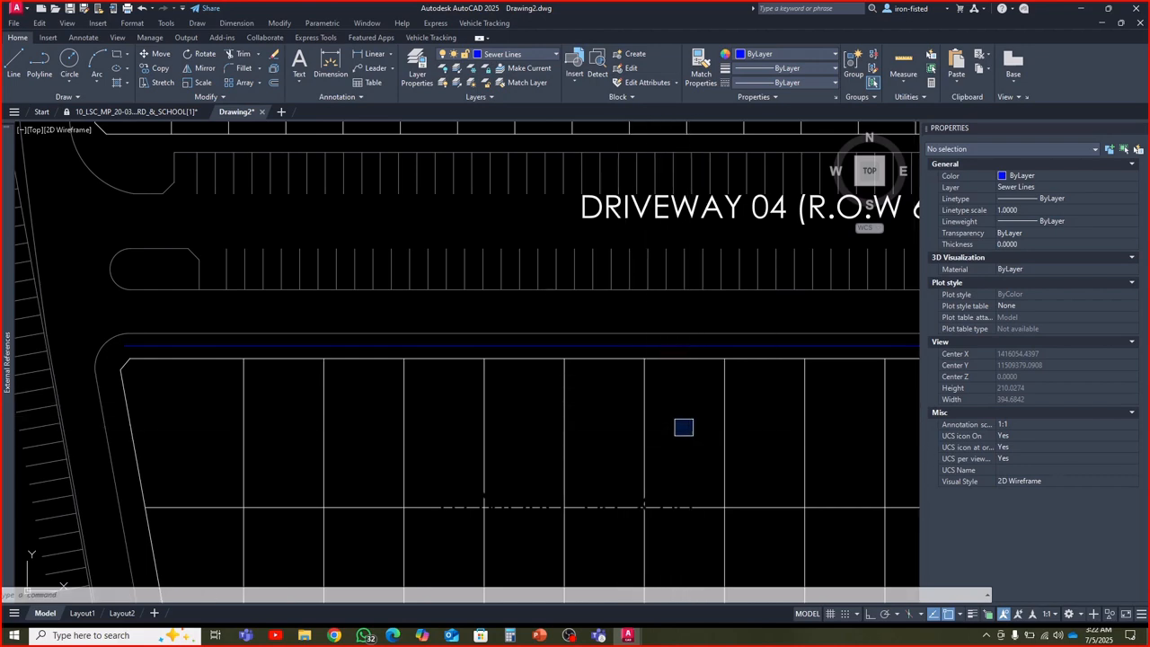
scroll(616, 403, "down", 3)
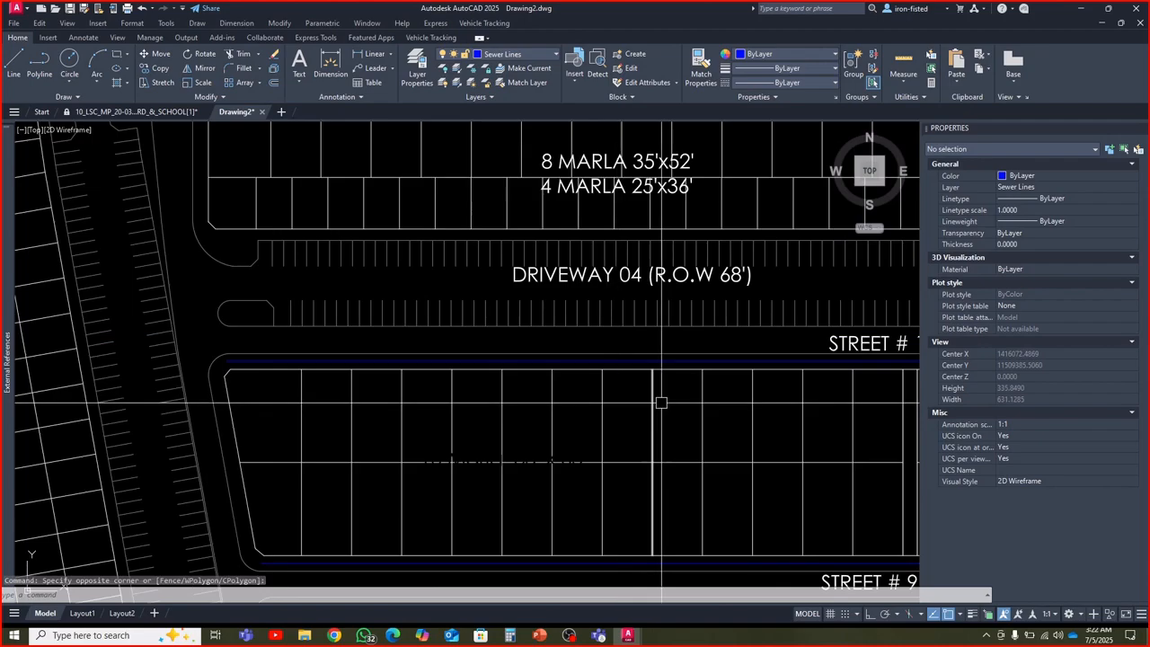
middle_click_drag(662, 400, 490, 364)
scroll(585, 381, "down", 2)
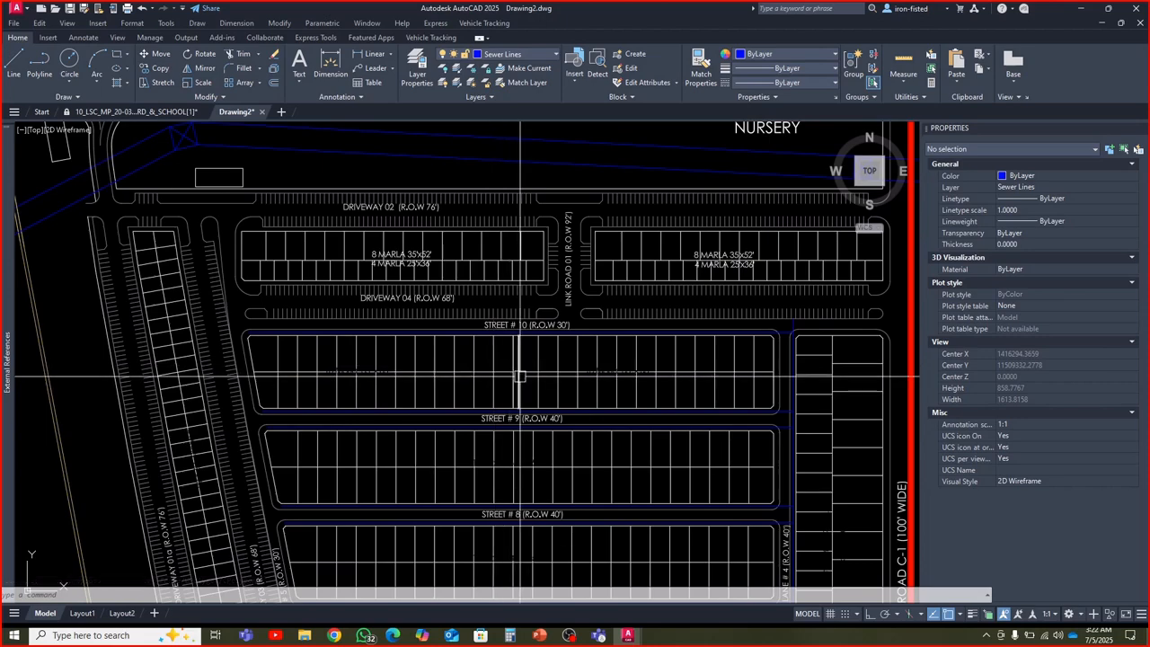
scroll(593, 331, "down", 2)
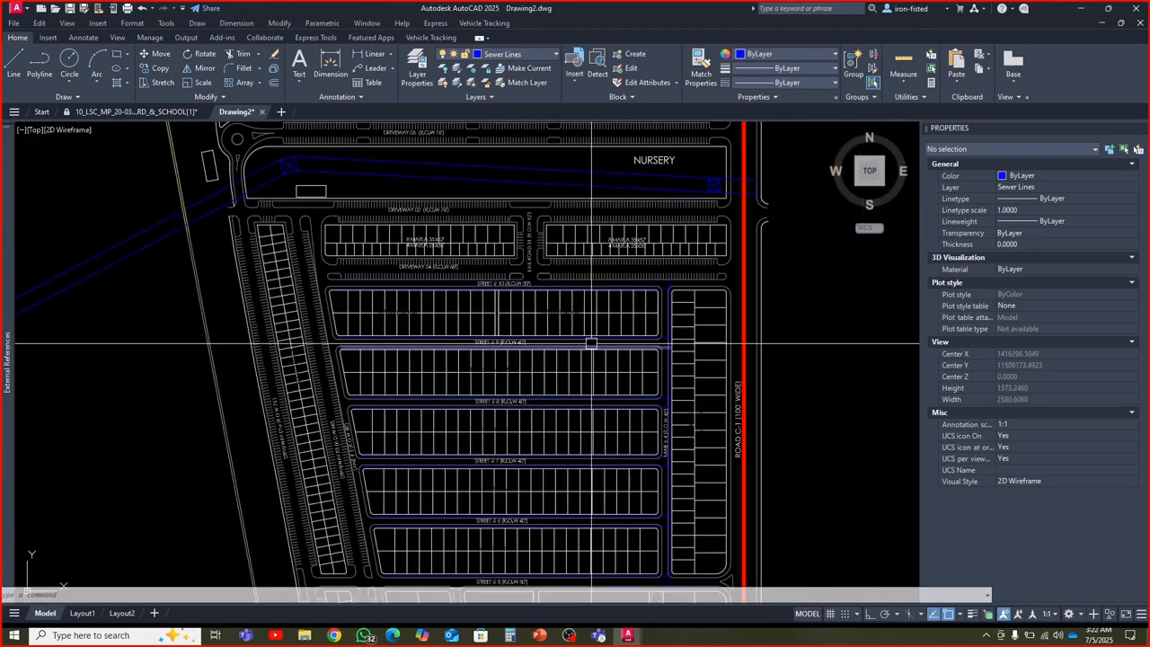
scroll(636, 341, "up", 2)
left_click(637, 340)
key("Escape")
key("Escape")
scroll(643, 342, "down", 2)
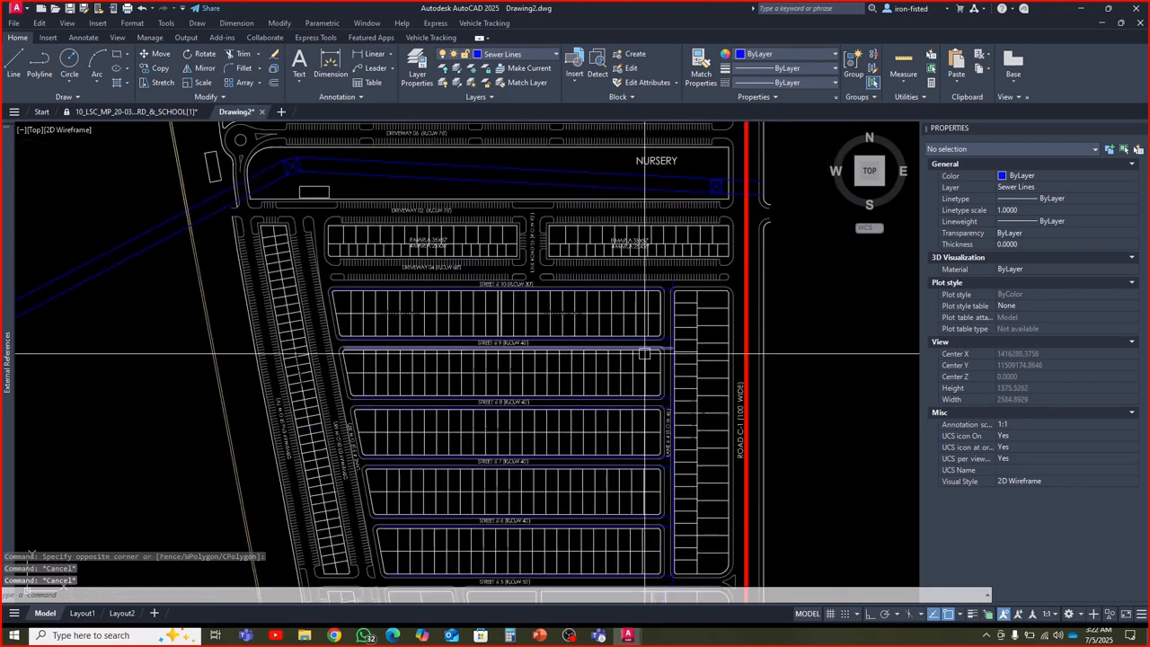
middle_click_drag(641, 375, 626, 306)
scroll(629, 328, "up", 2)
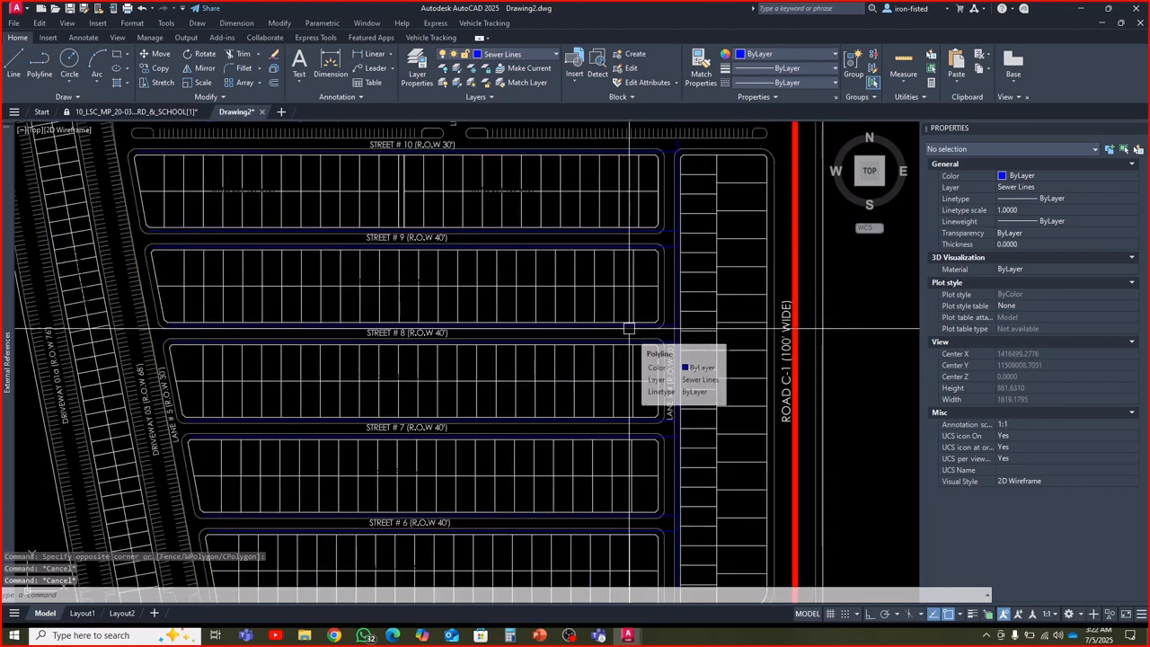
scroll(628, 328, "down", 2)
mouse_move(588, 273)
middle_mouse_down()
mouse_move(587, 337)
mouse_move(549, 323)
mouse_move(698, 373)
middle_mouse_up()
scroll(576, 321, "up", 3)
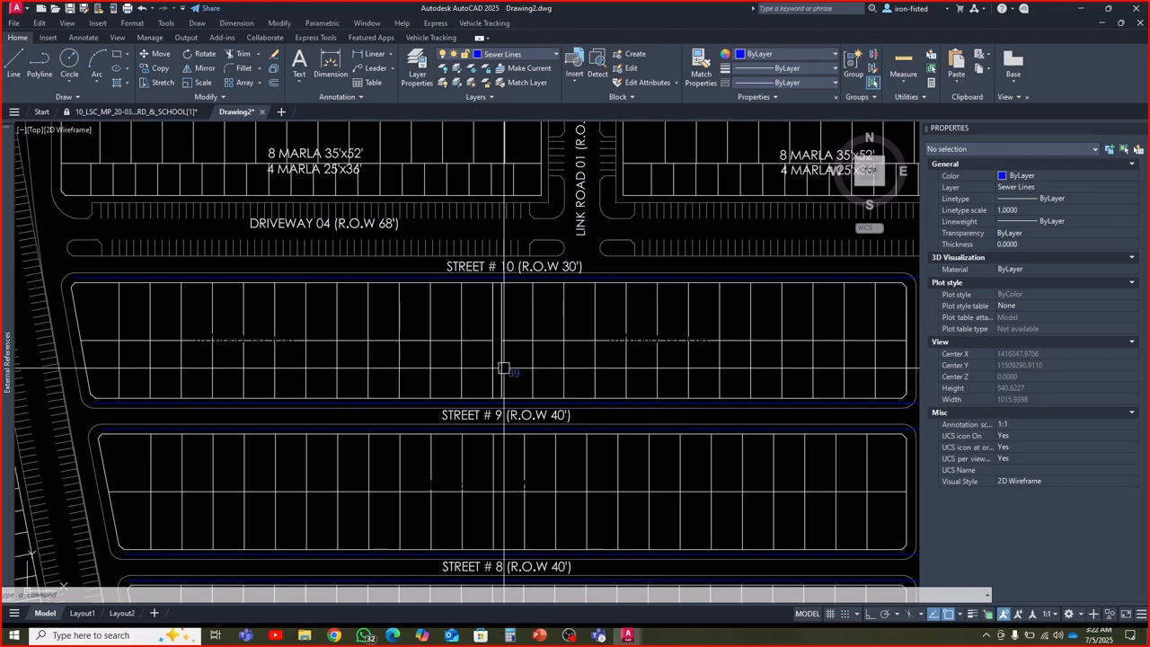
middle_click_drag(332, 311, 364, 341)
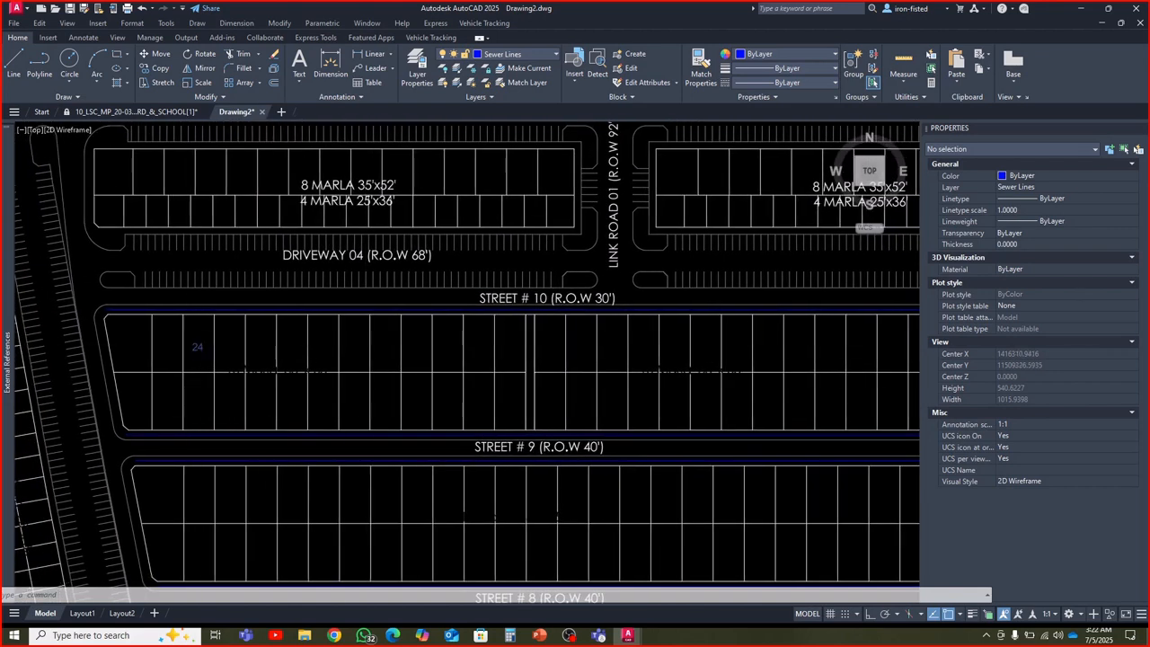
scroll(190, 341, "up", 2)
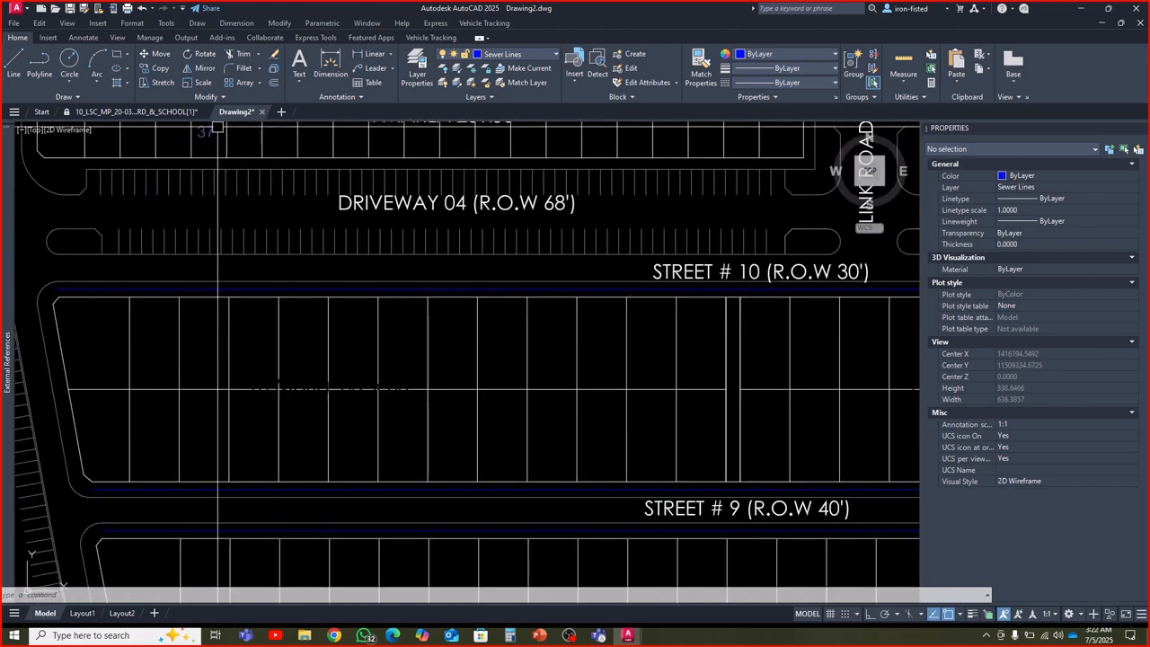
Break the sewer polyline south of Street # 10 at the second and fourth plot boundaries from the block's west end
left_click(211, 97)
left_click(174, 110)
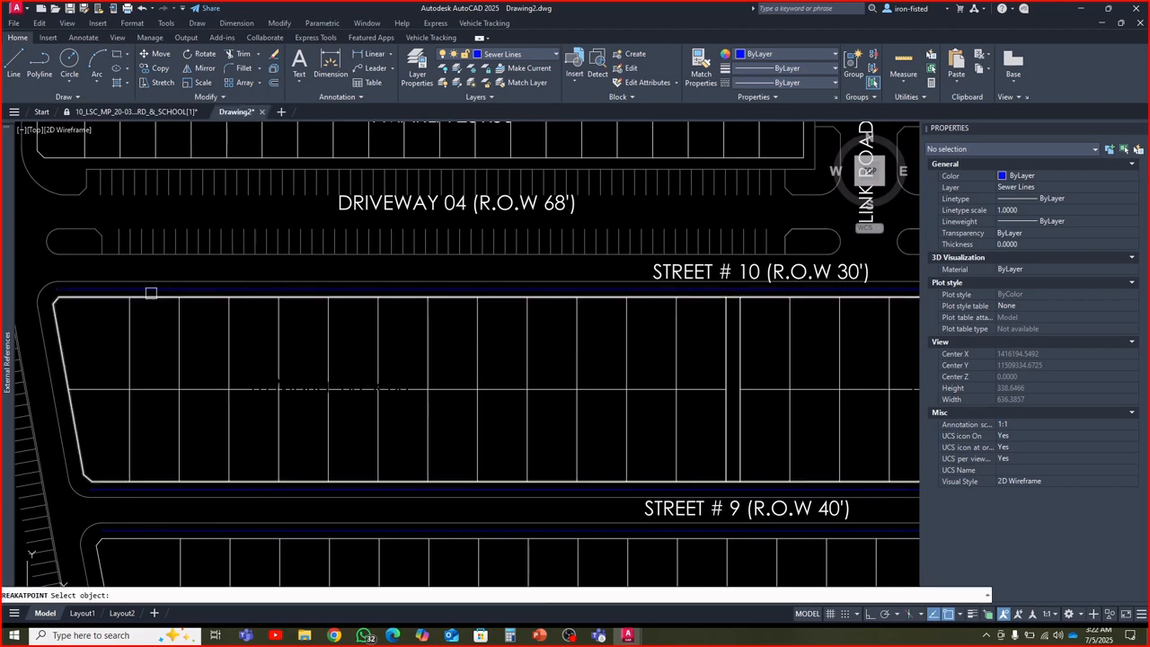
left_click(130, 290)
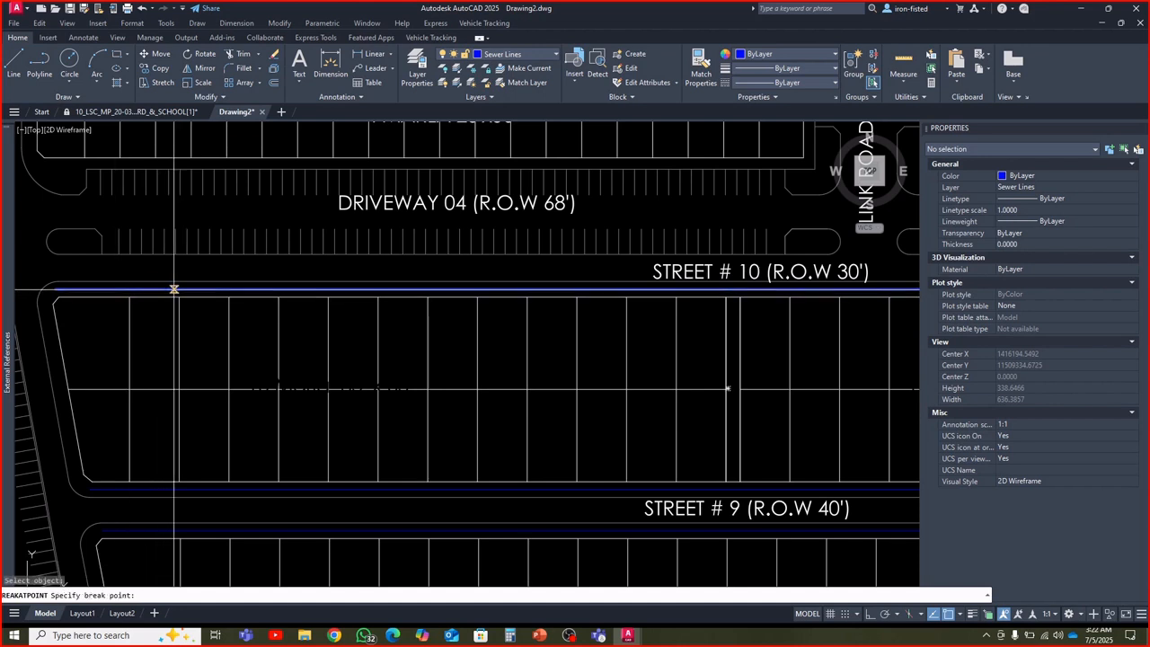
scroll(177, 287, "up", 4)
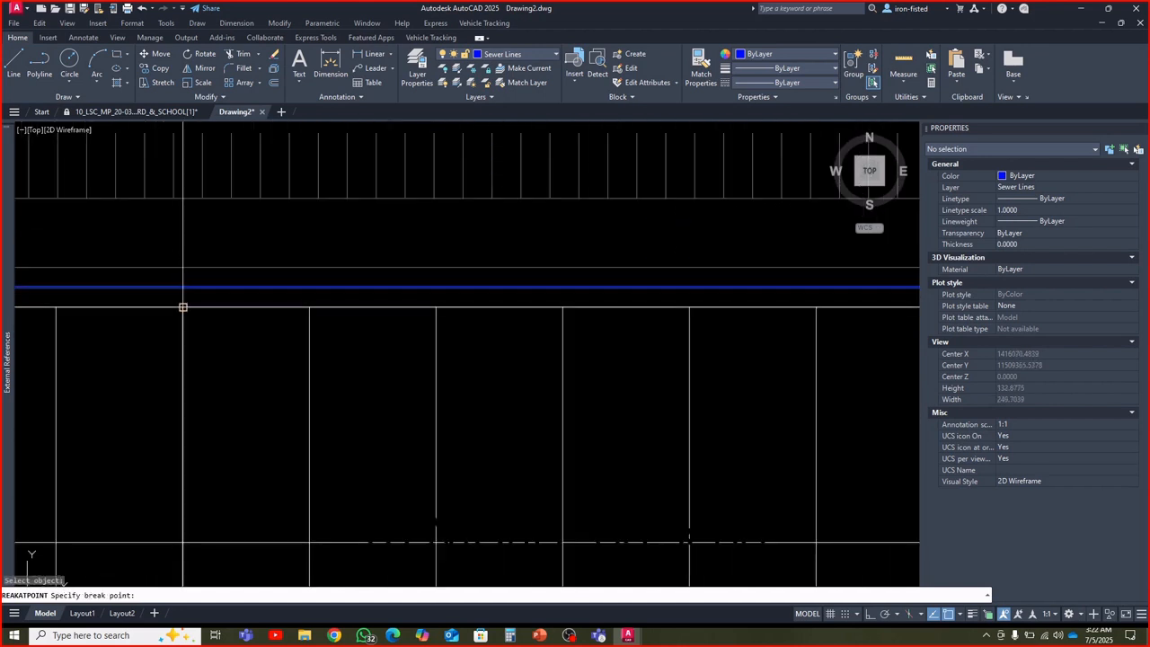
left_click(182, 288)
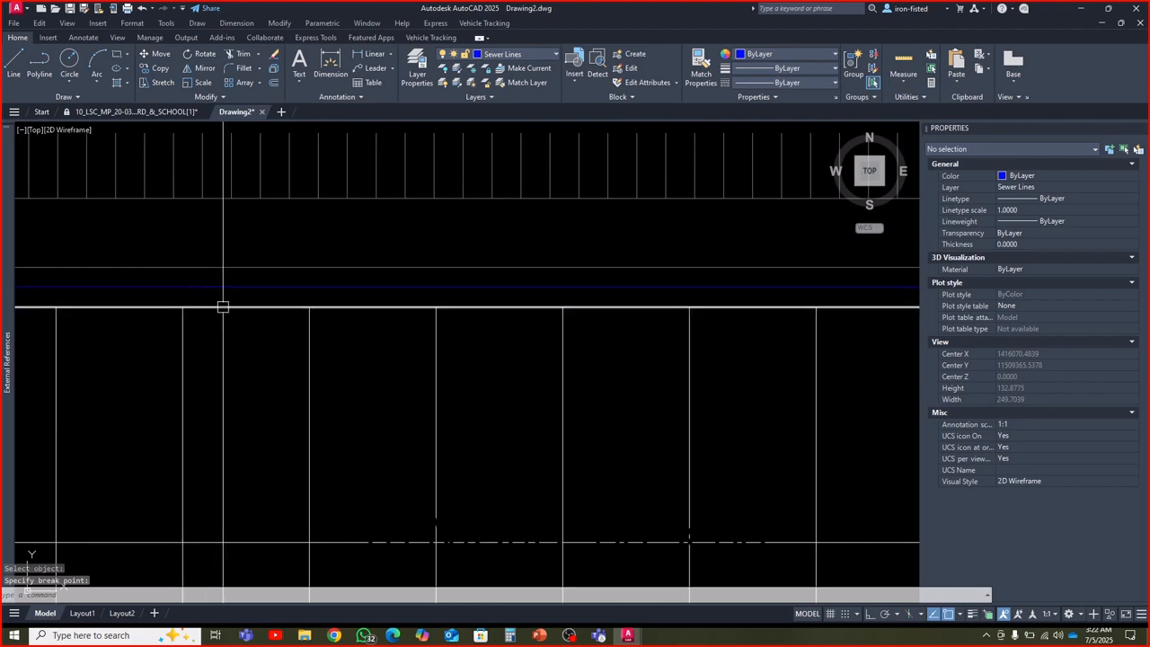
scroll(224, 306, "down", 2)
left_click(210, 296)
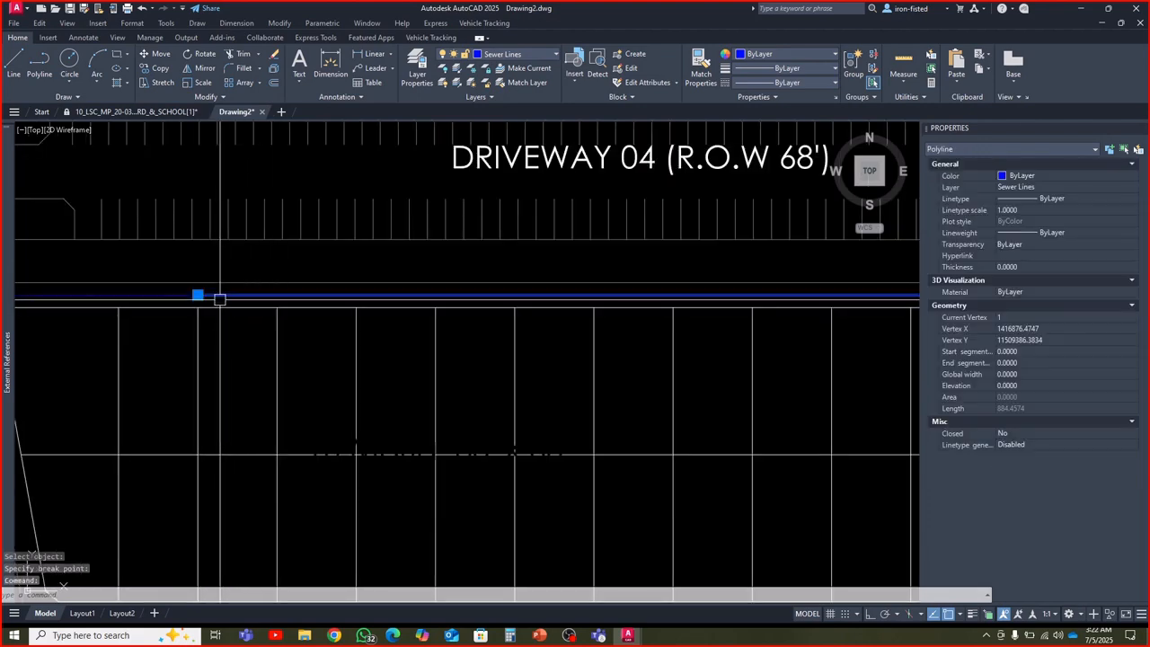
key("Return")
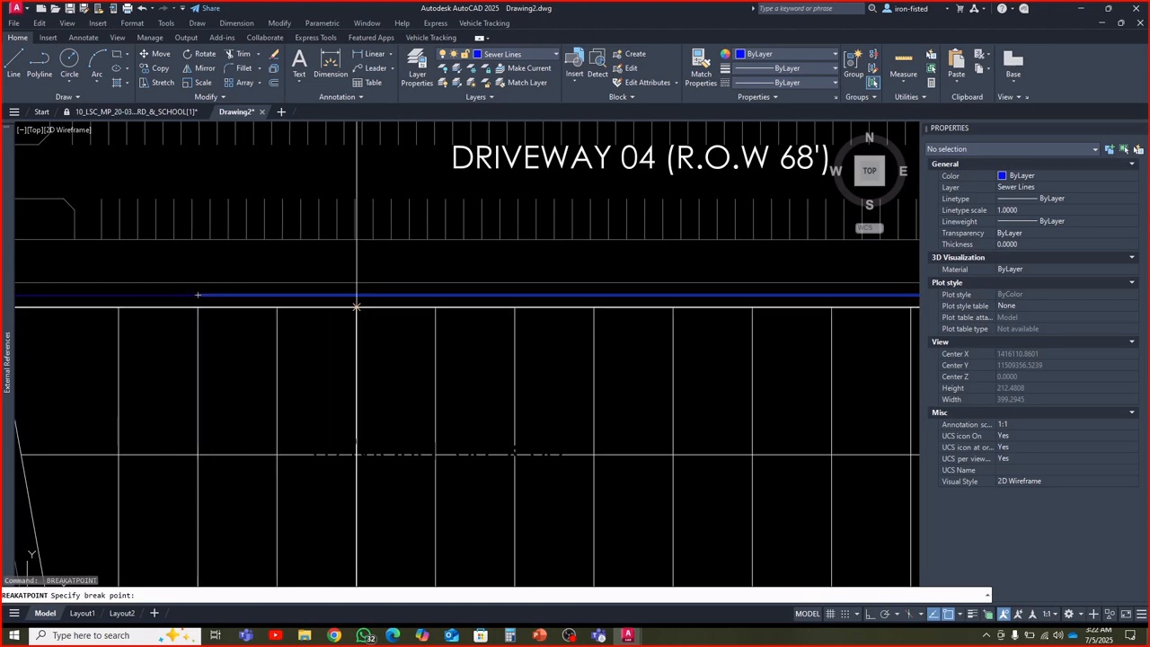
left_click(357, 295)
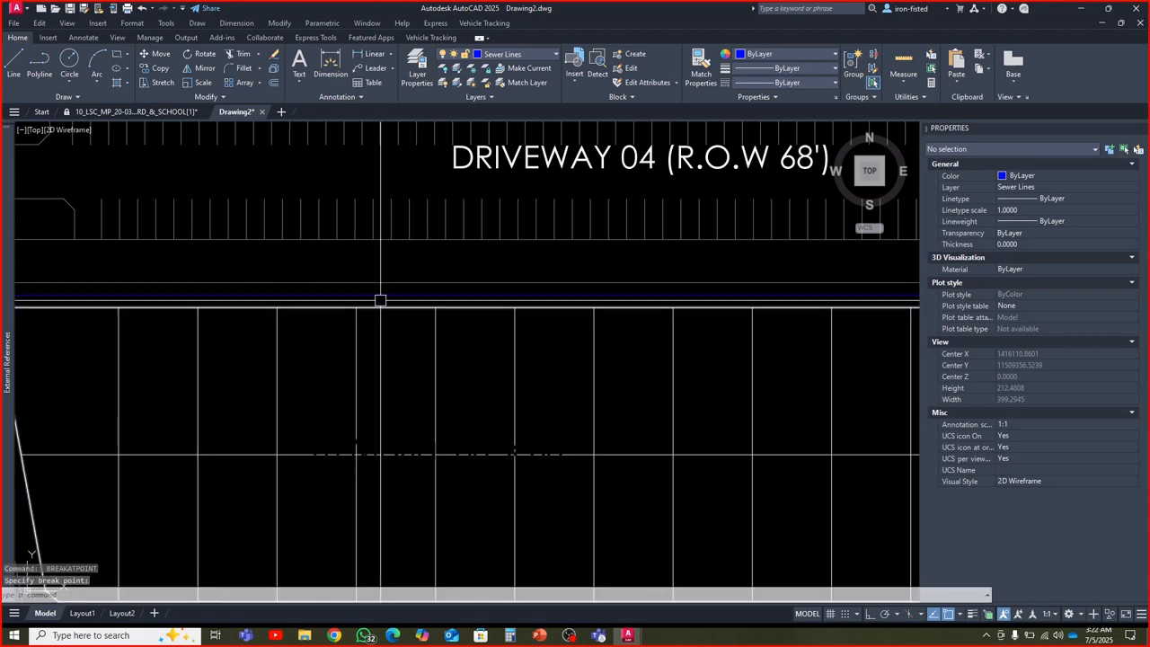
Break the Street # 10 sewer polyline at the sixth and eighth plot boundaries from the west end
scroll(380, 300, "down", 2)
scroll(262, 300, "up", 2)
left_click(259, 297)
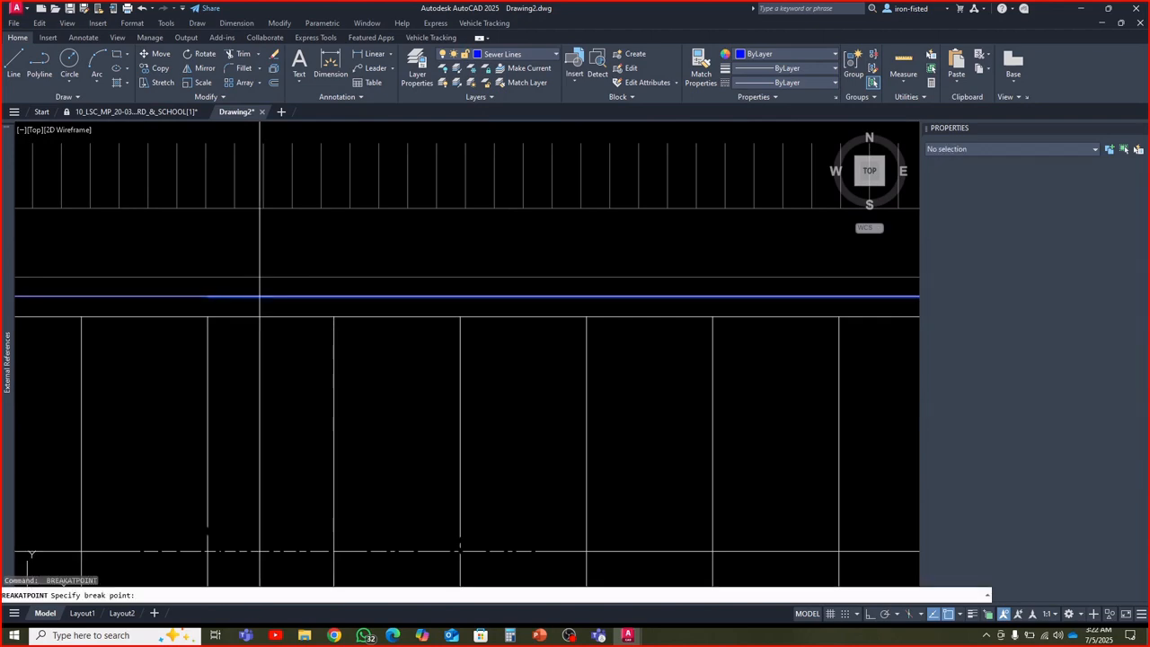
left_click(460, 297)
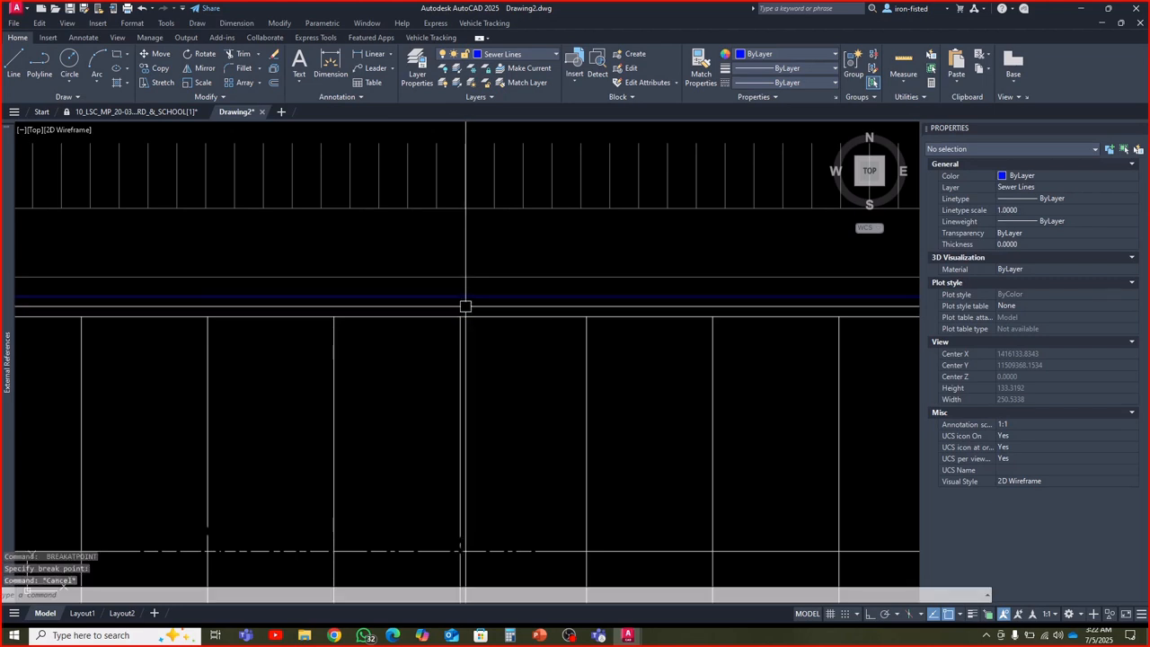
middle_click_drag(491, 303, 275, 321)
left_click(290, 315)
key("space")
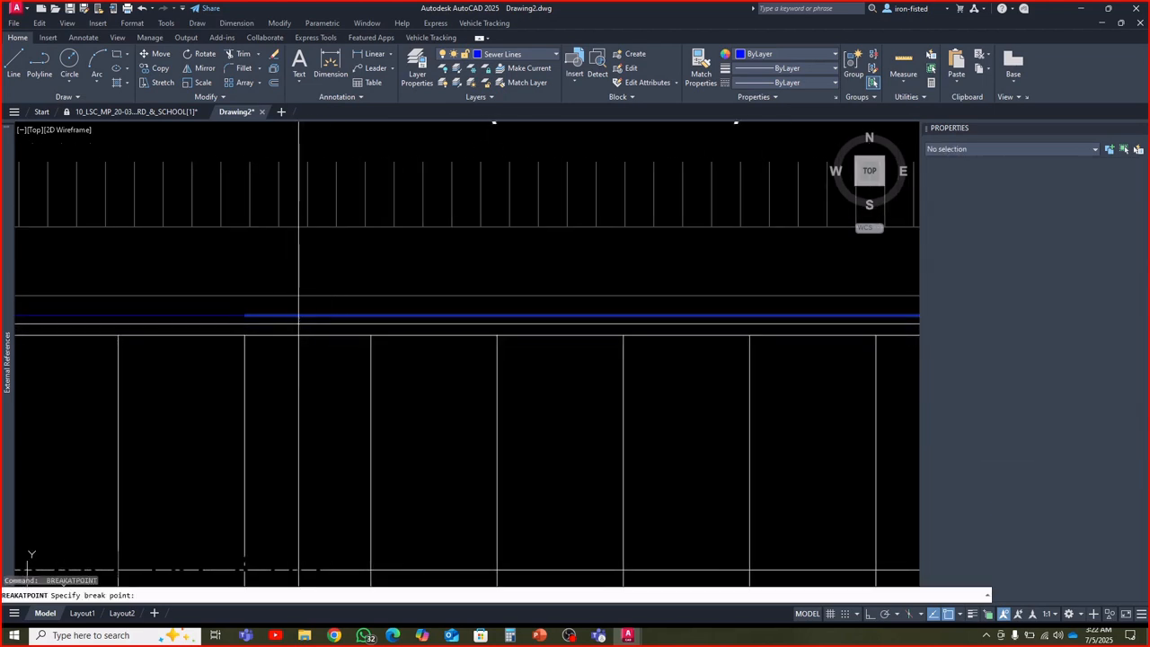
left_click(496, 316)
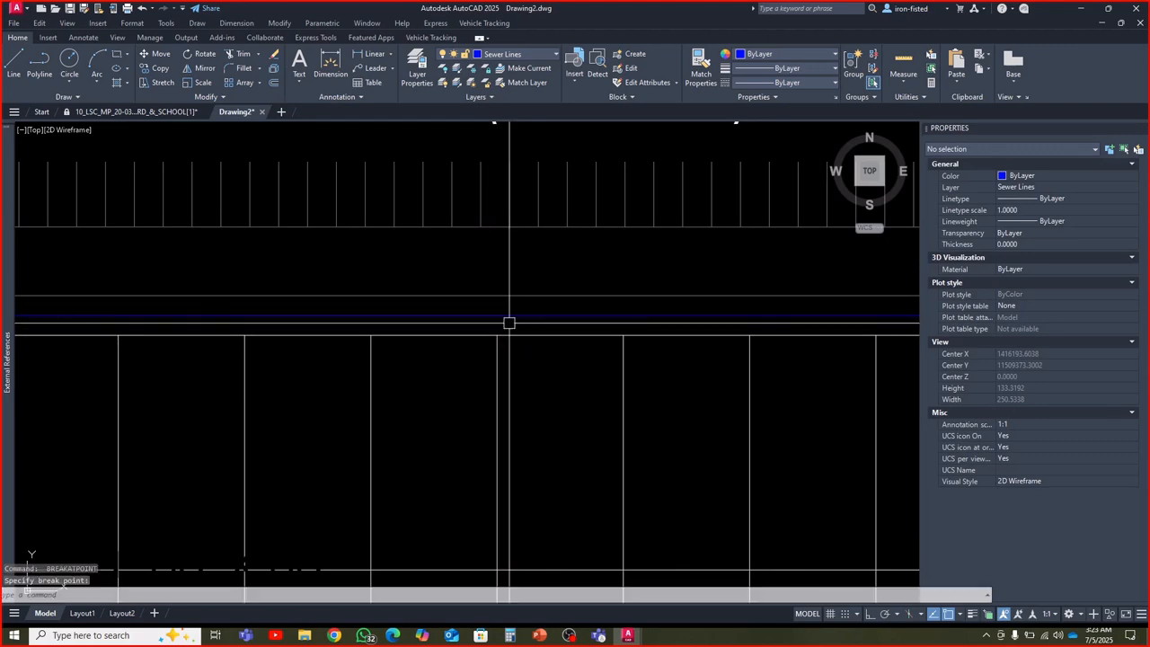
Break the Street # 10 sewer polyline three plots and one plot west of the narrow passage between the plots
scroll(326, 323, "down", 2)
left_click(326, 337)
key("Return")
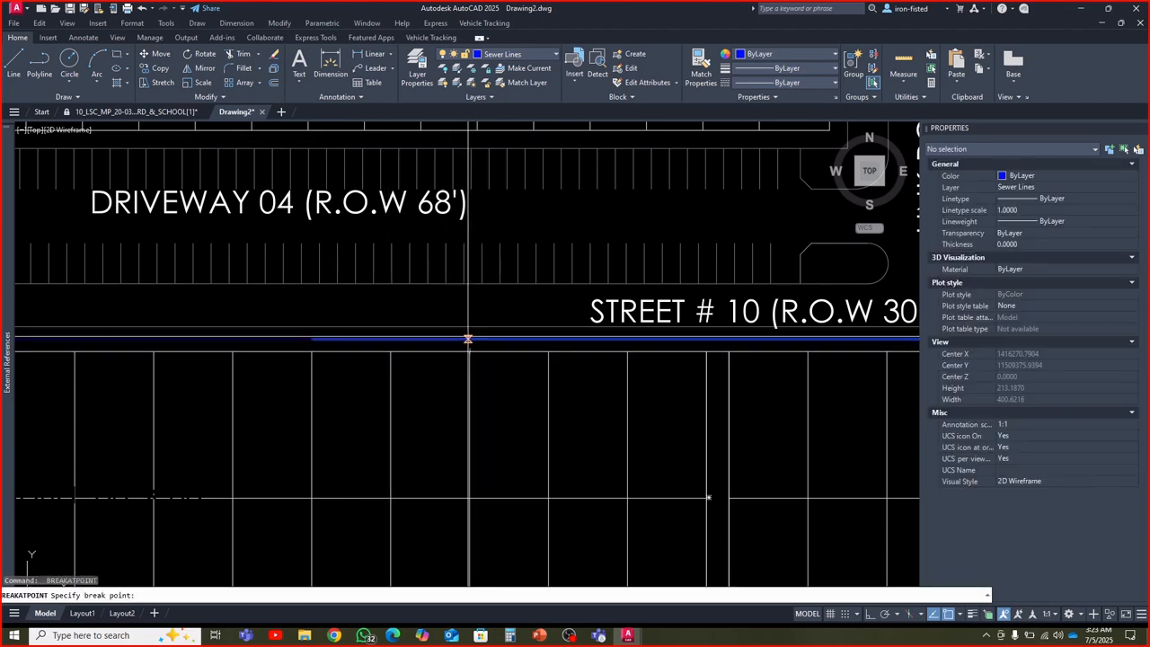
left_click(470, 338)
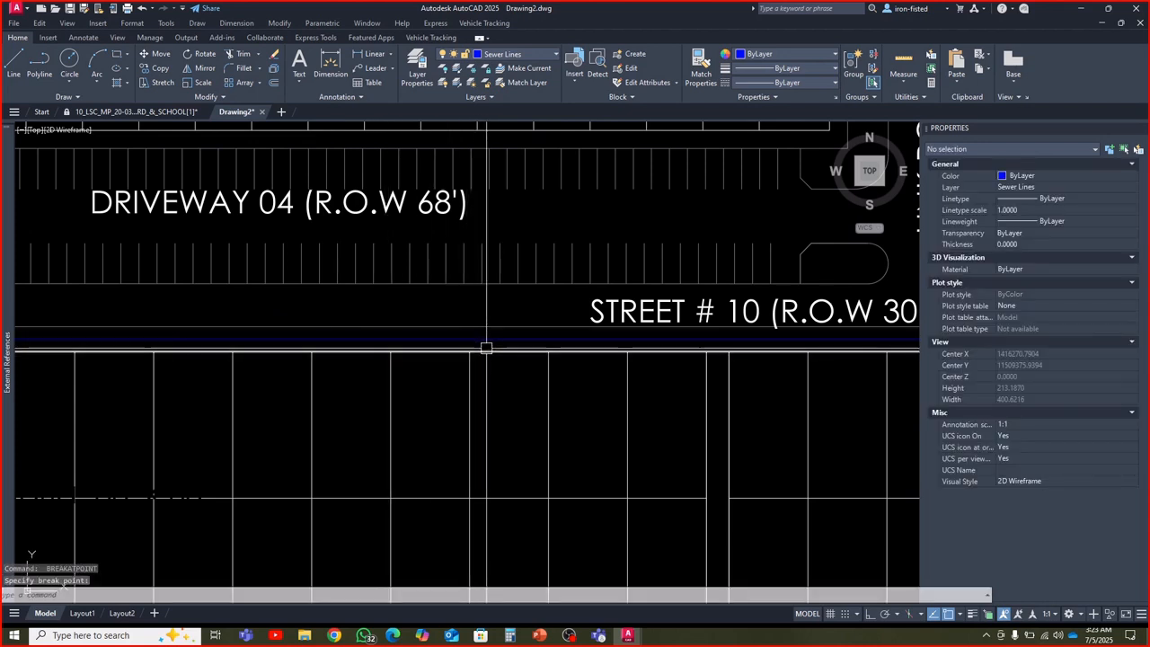
scroll(485, 344, "down", 2)
left_click(416, 364)
scroll(440, 372, "up", 2)
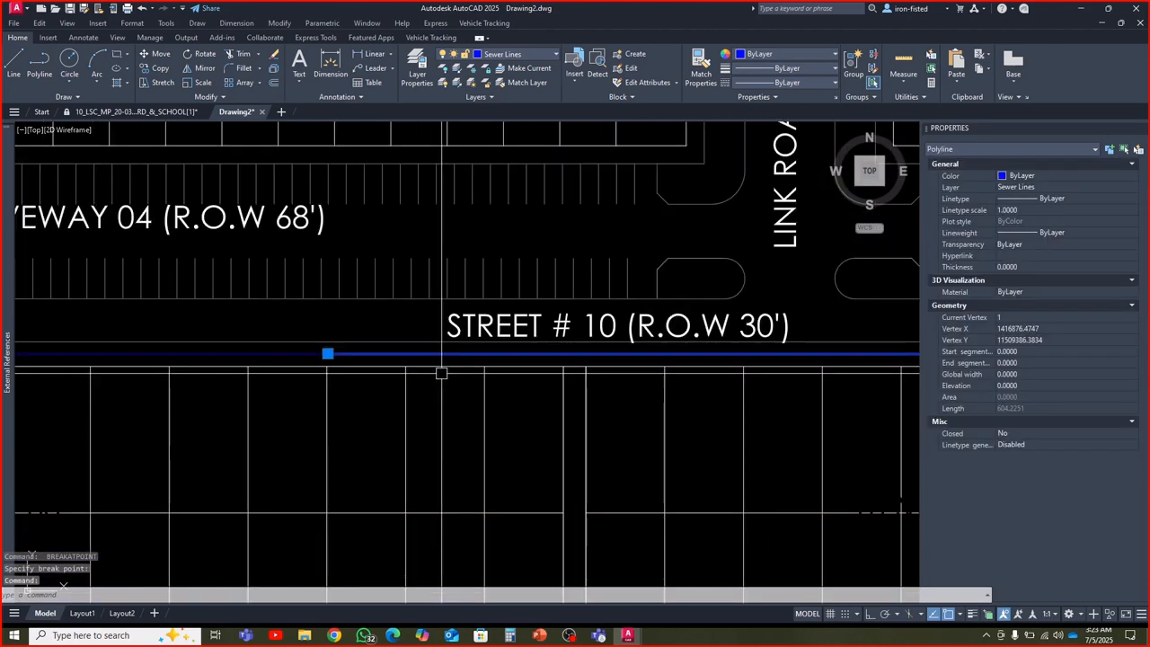
key("Return")
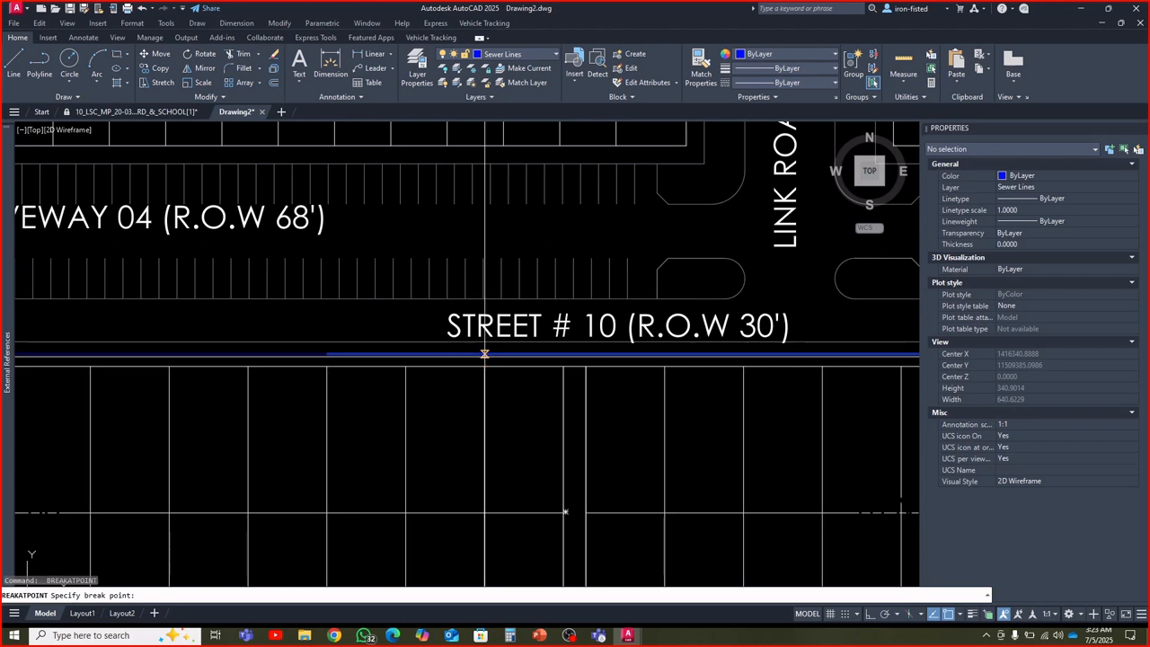
left_click(484, 354)
Break the Street # 10 sewer polyline one plot and three plots east of the narrow passage
scroll(521, 368, "up", 2)
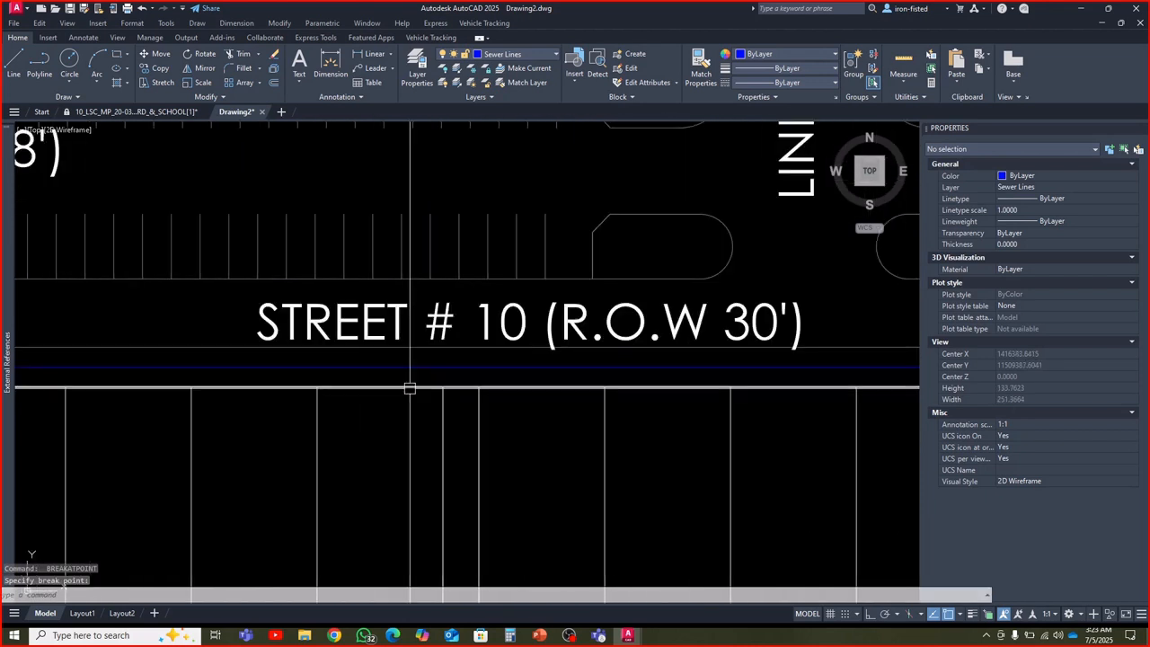
left_click(339, 367)
key("Return")
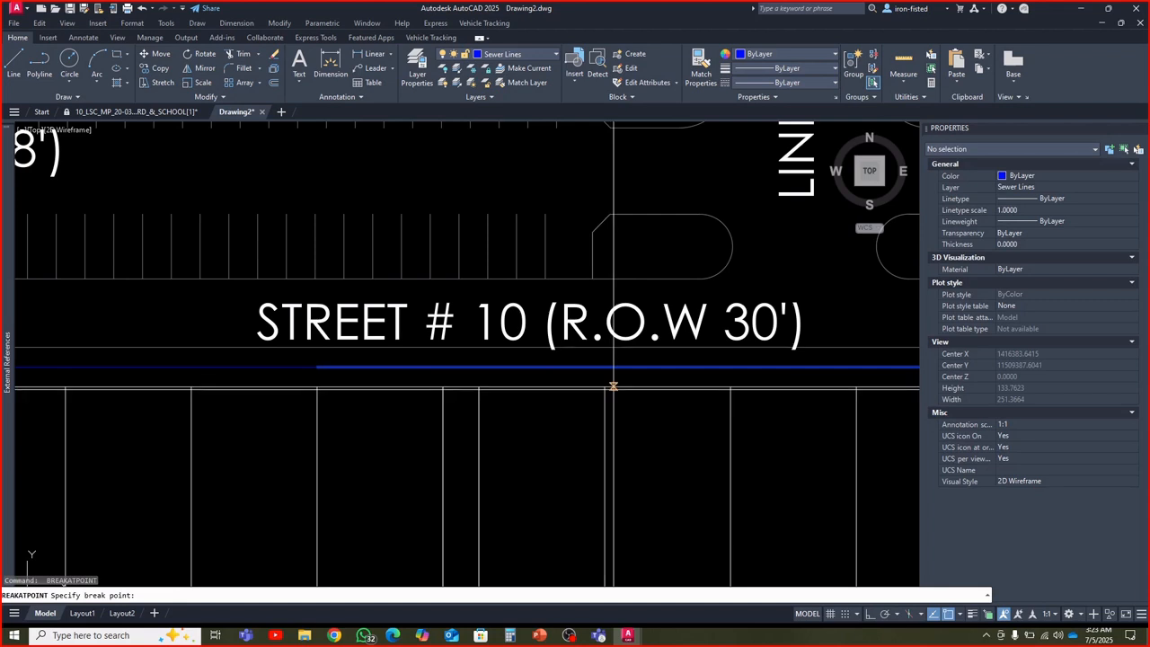
left_click(606, 366)
scroll(620, 370, "down", 3)
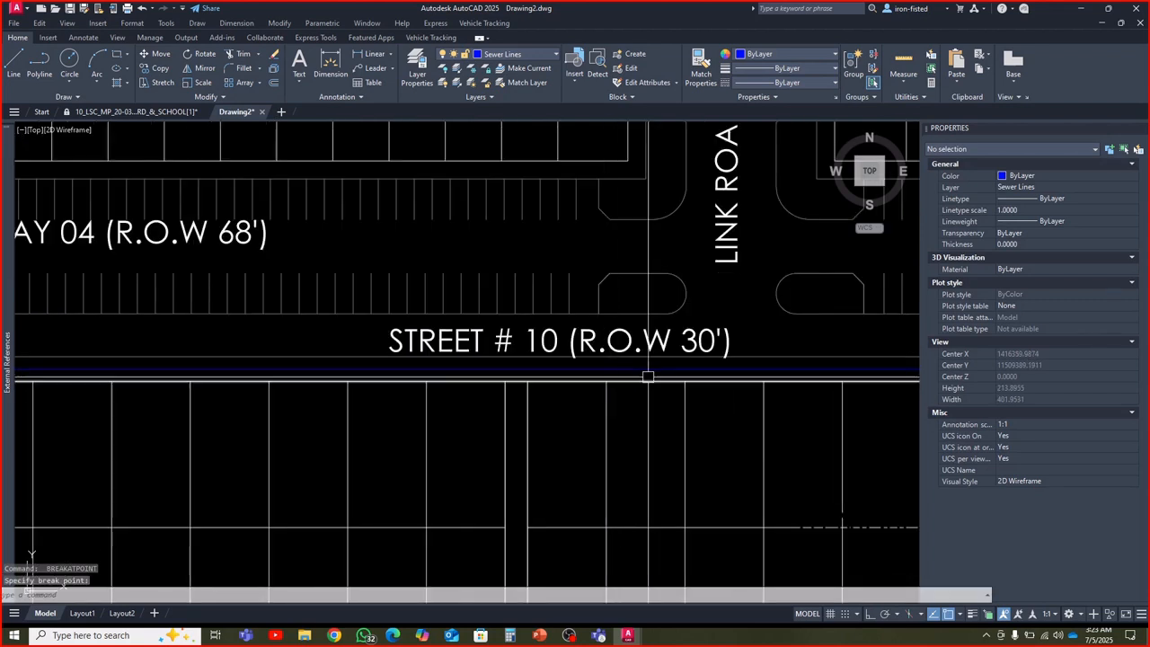
left_click(457, 386)
key("Return")
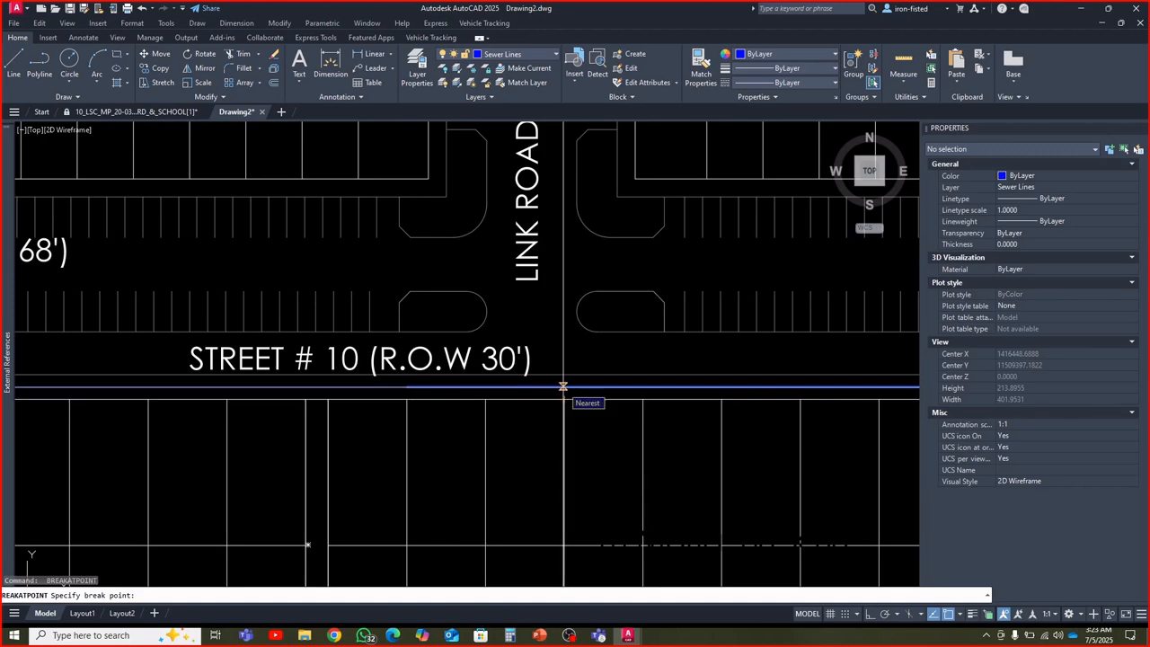
left_click(564, 386)
Break the Street # 10 sewer polyline at two more plot boundaries, five and seven plots east of the passage
scroll(564, 393, "down", 2)
middle_click_drag(599, 402, 420, 403)
scroll(426, 398, "up", 2)
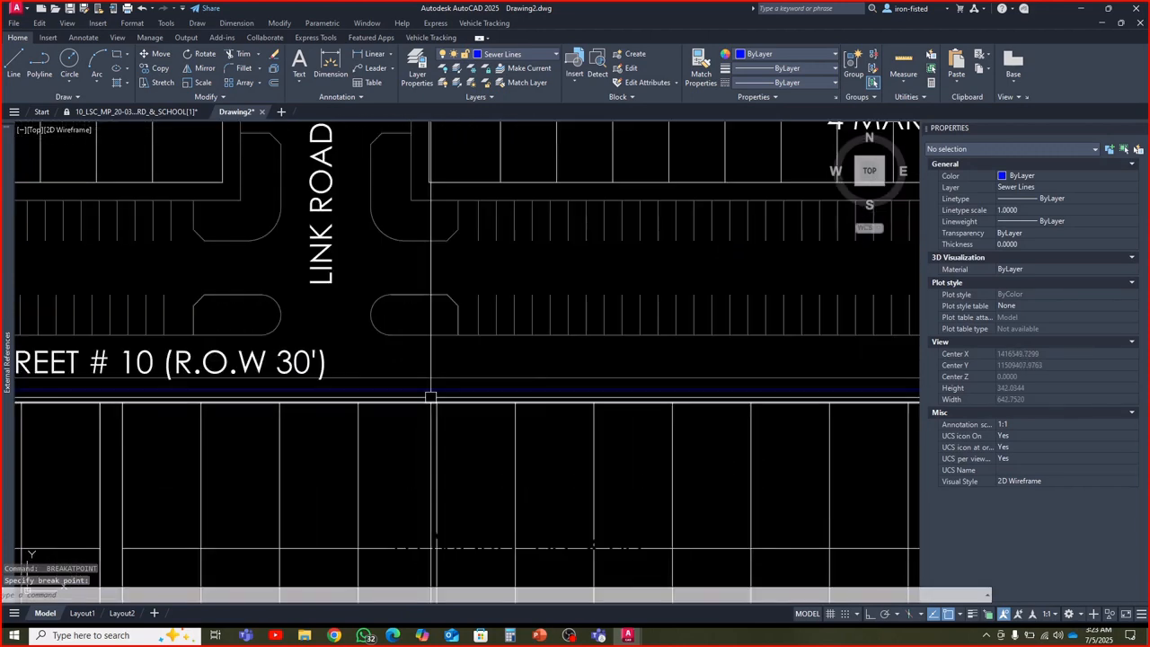
left_click(422, 390)
key("Return")
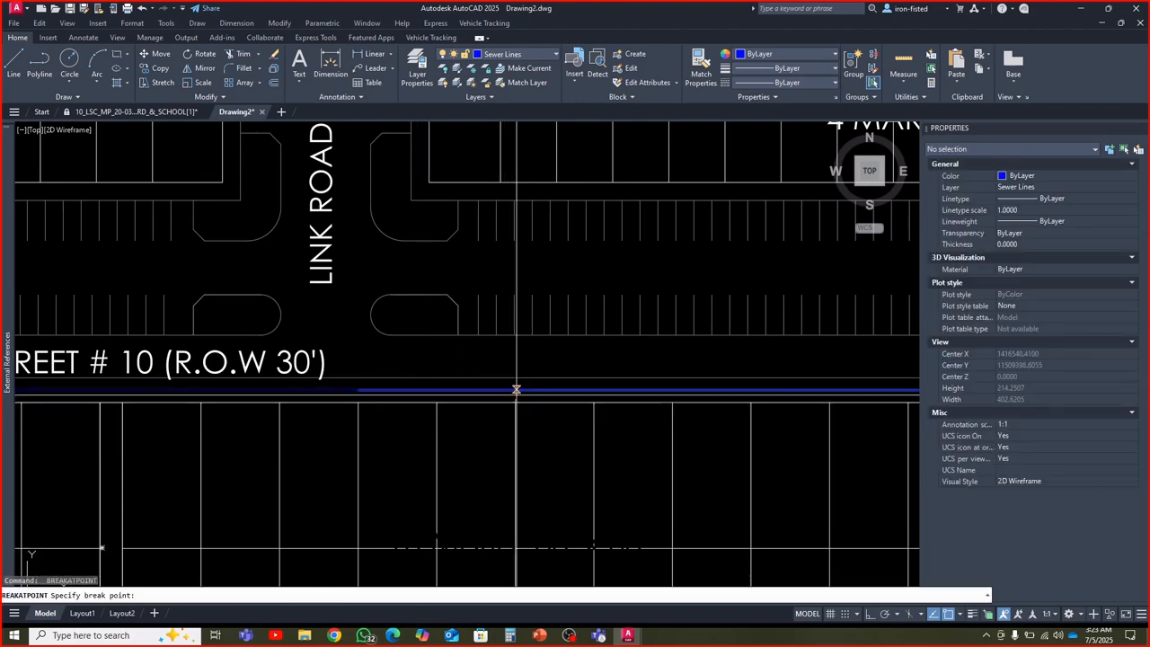
left_click(515, 389)
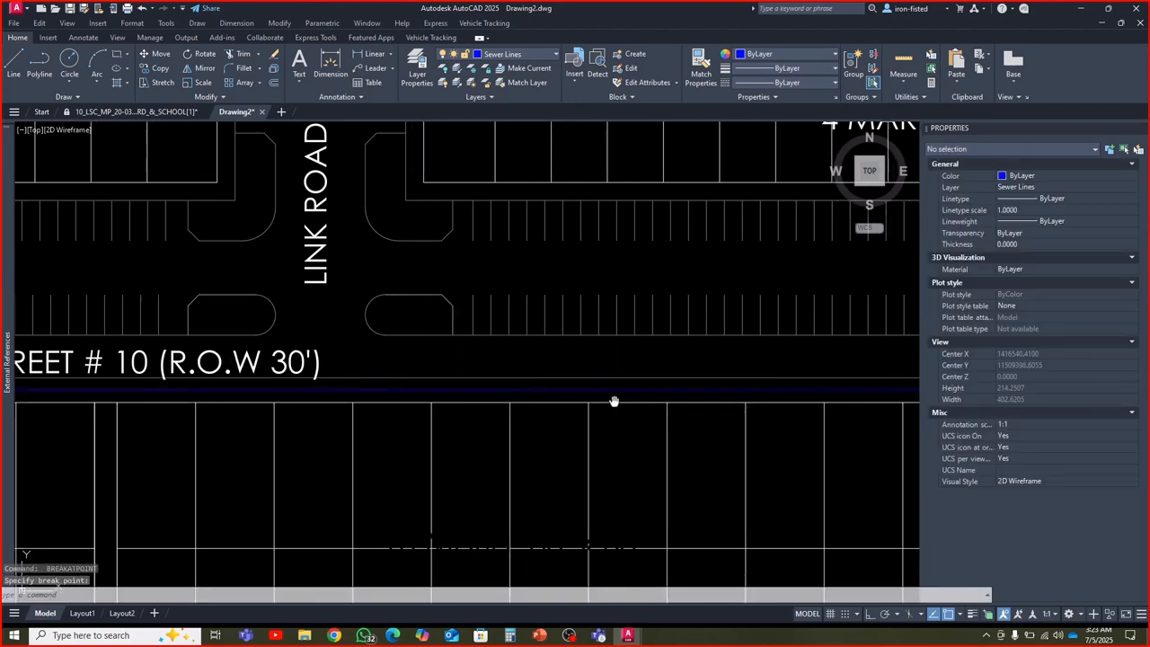
middle_click_drag(614, 400, 413, 400)
left_click(392, 390)
key("Return")
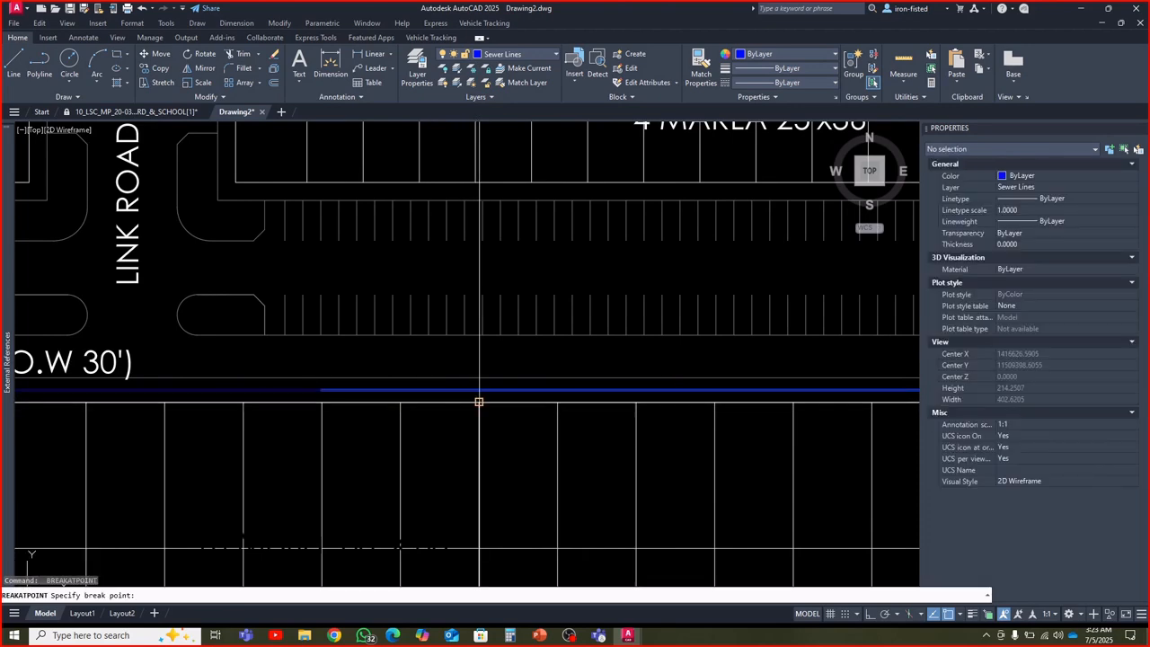
left_click(480, 388)
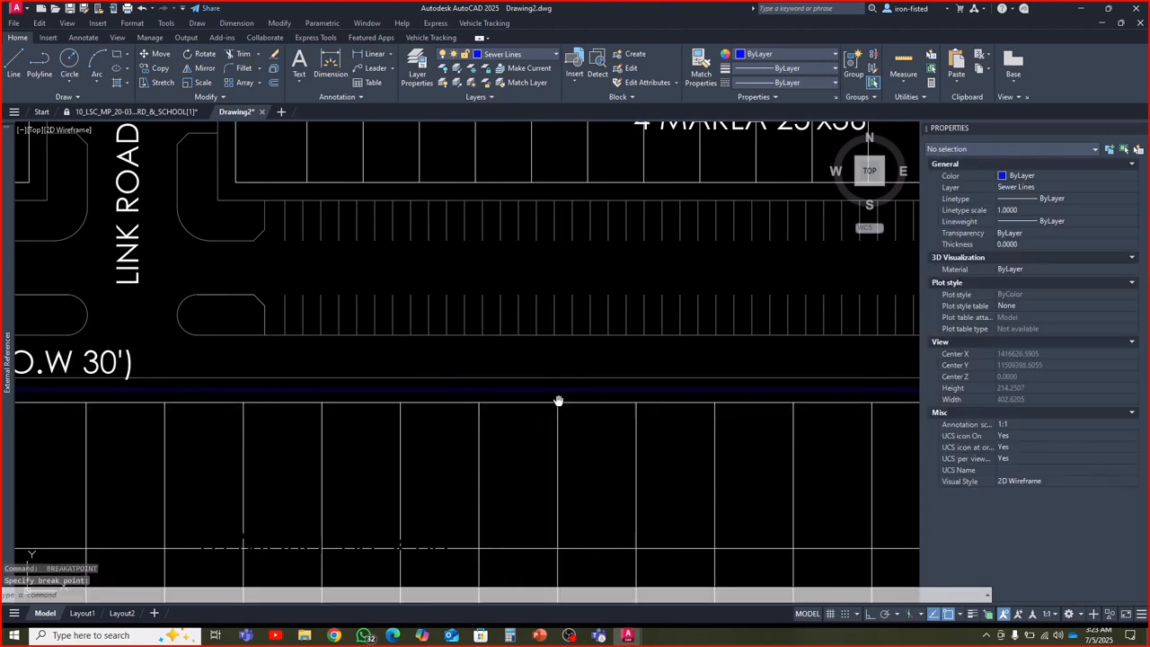
Break the Street # 10 sewer polyline four plots and two plots short of the block's east end
middle_click_drag(558, 400, 312, 416)
left_click(312, 412)
key("Return")
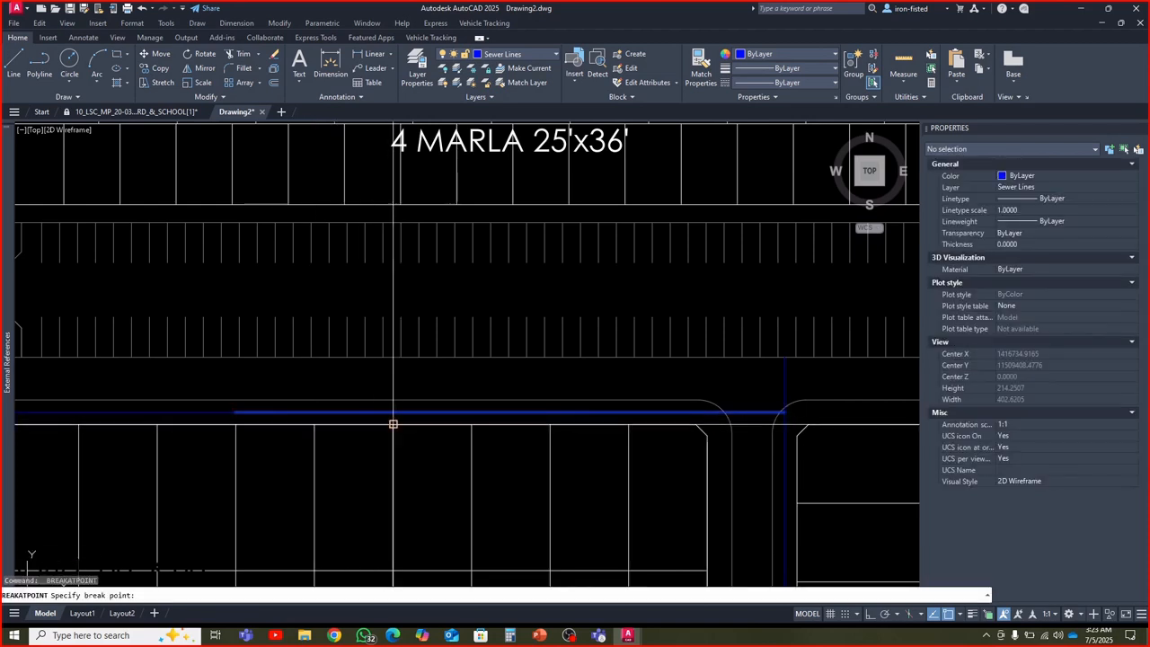
left_click(393, 423)
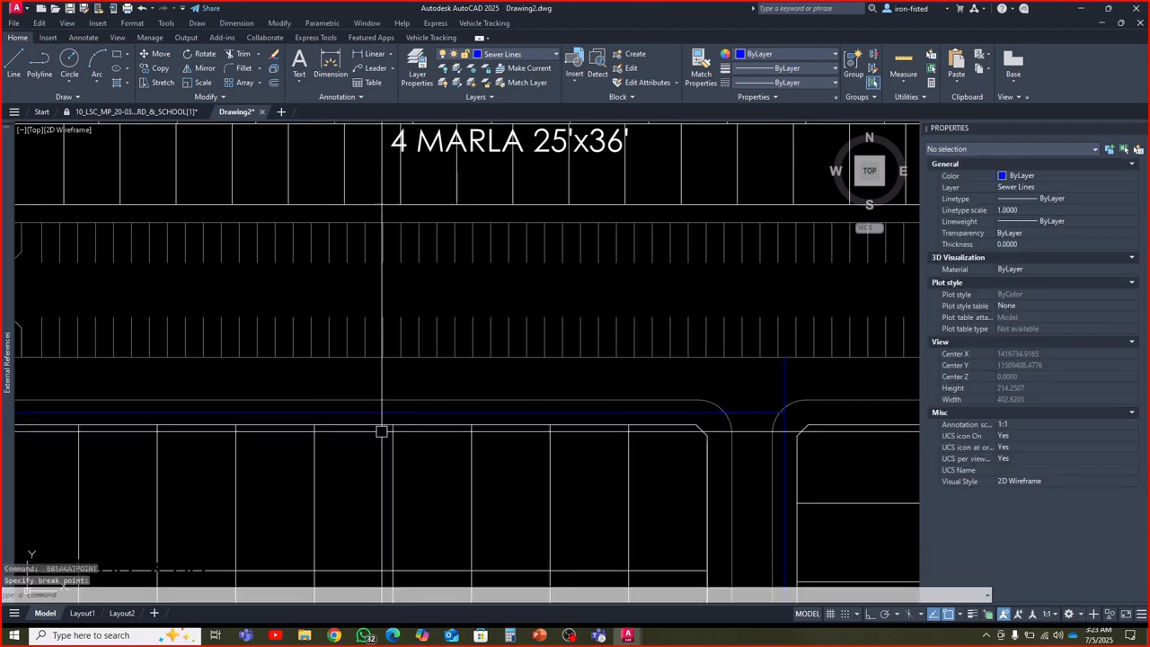
left_click(423, 415)
key("Return")
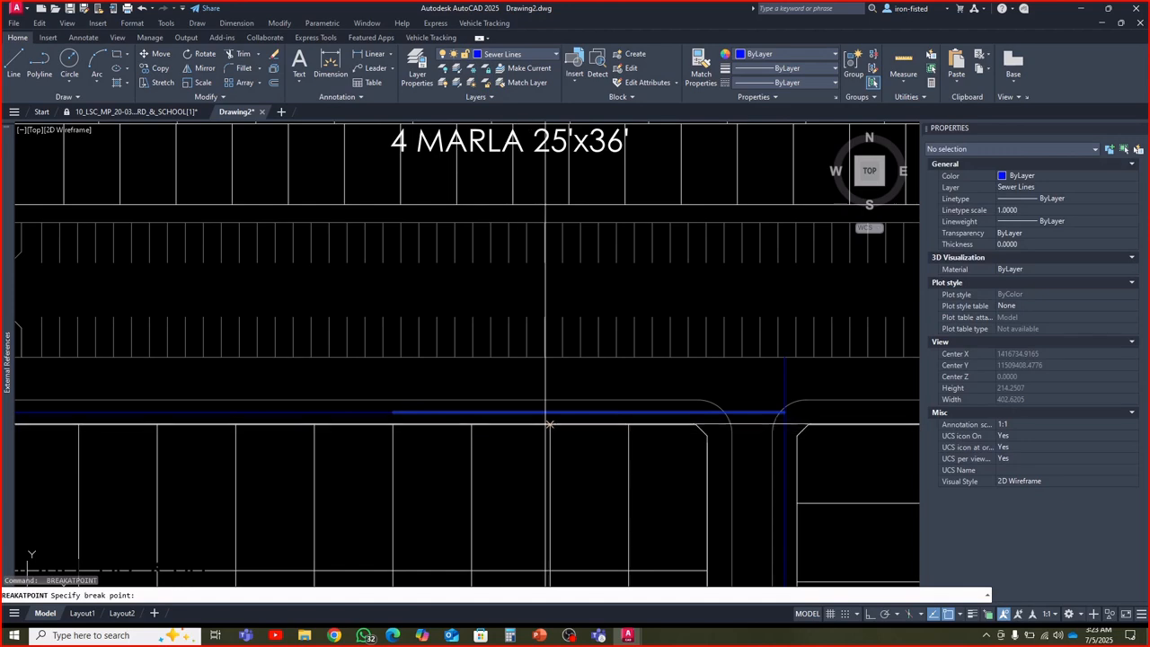
left_click(549, 412)
Break the Lane # 4 sewer polyline at its junction with the Street # 10 sewer line
middle_click_drag(562, 415, 379, 417)
left_click(382, 417)
key("Escape")
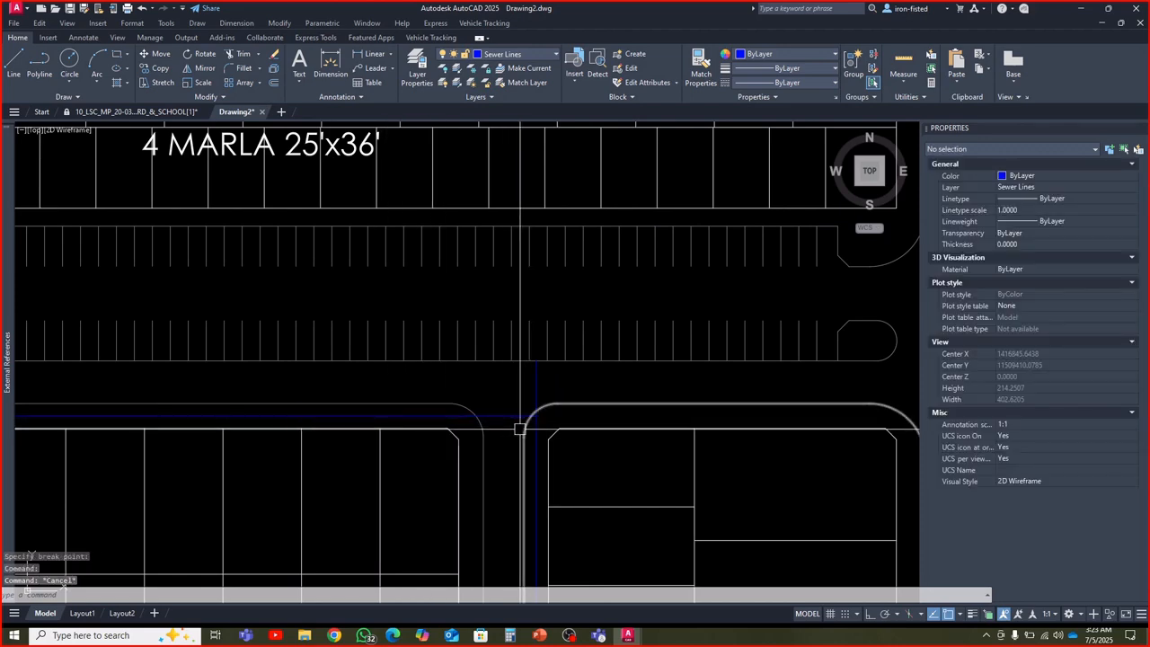
left_click(539, 388)
key("Return")
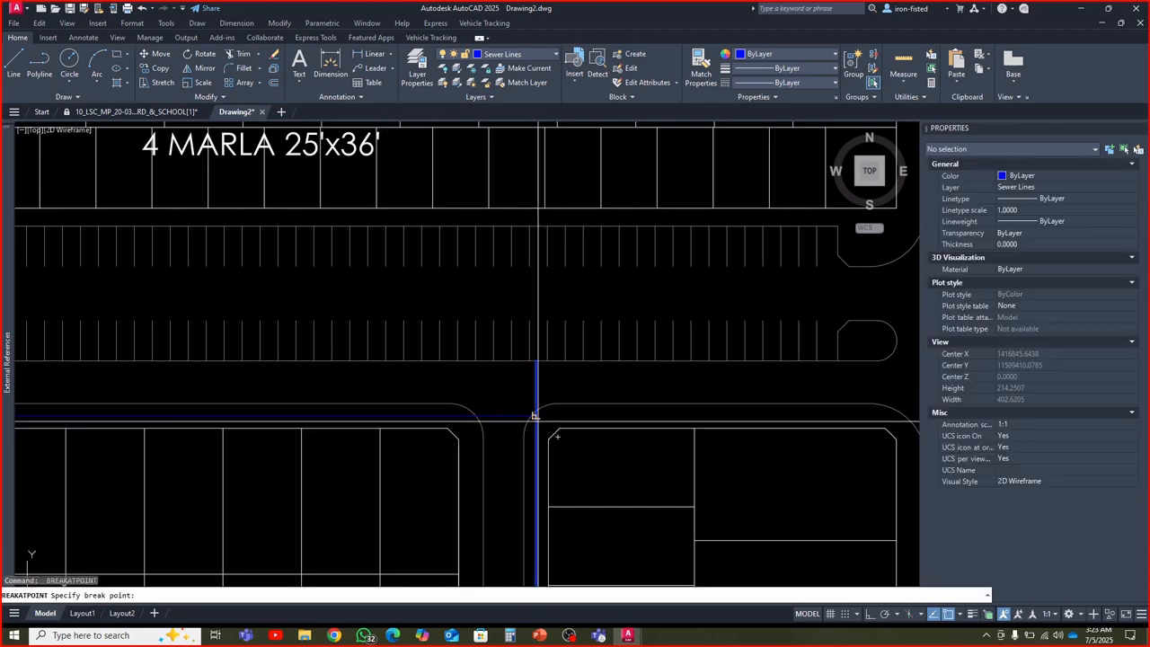
left_click(538, 414)
Break the Lane # 4 sewer polyline at its junctions with the two Street # 9 sewer lines
scroll(538, 402, "down", 4)
middle_click_drag(530, 451, 493, 365)
scroll(493, 420, "up", 4)
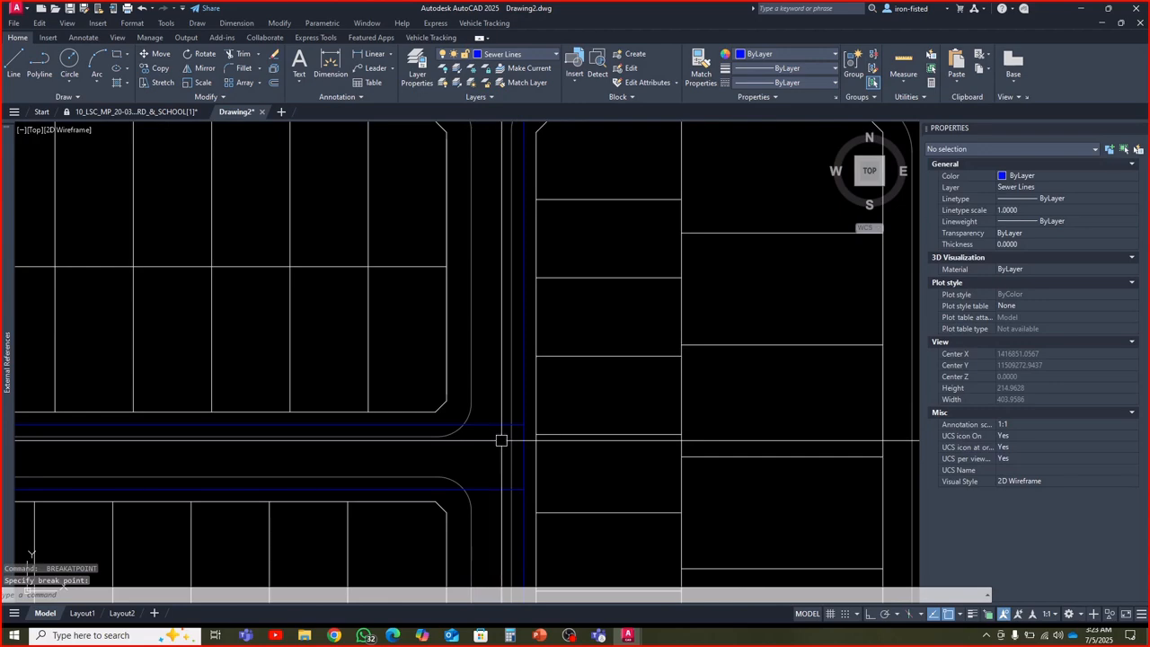
middle_click_drag(511, 422, 503, 357)
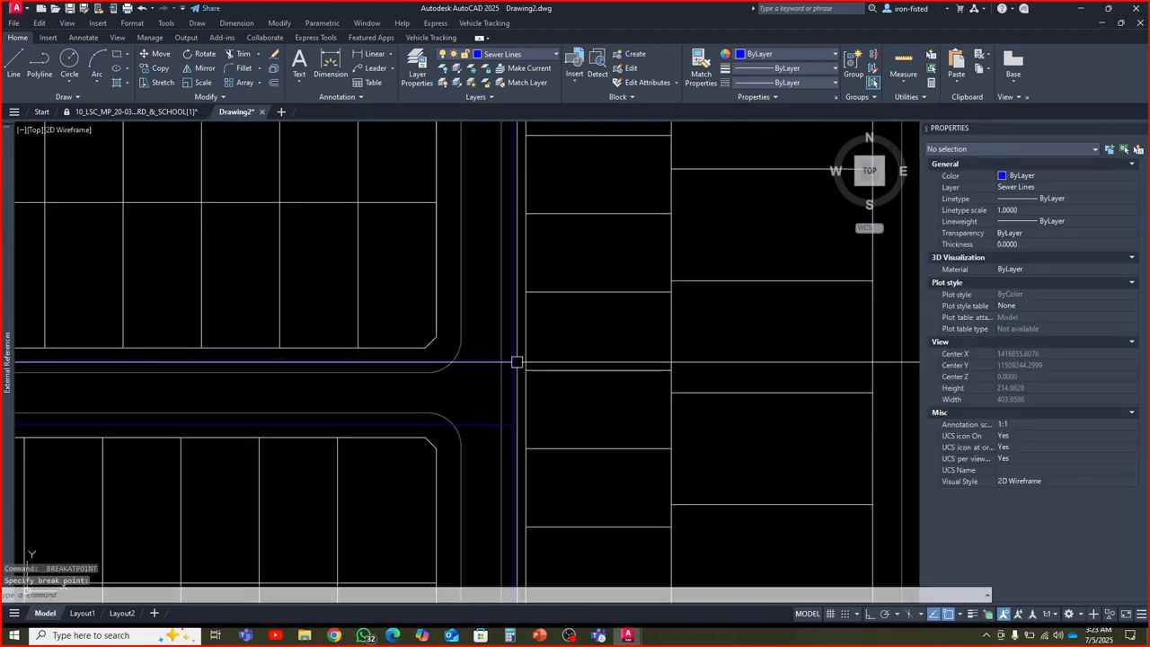
scroll(516, 414, "up", 2)
key("Return")
left_click(512, 383)
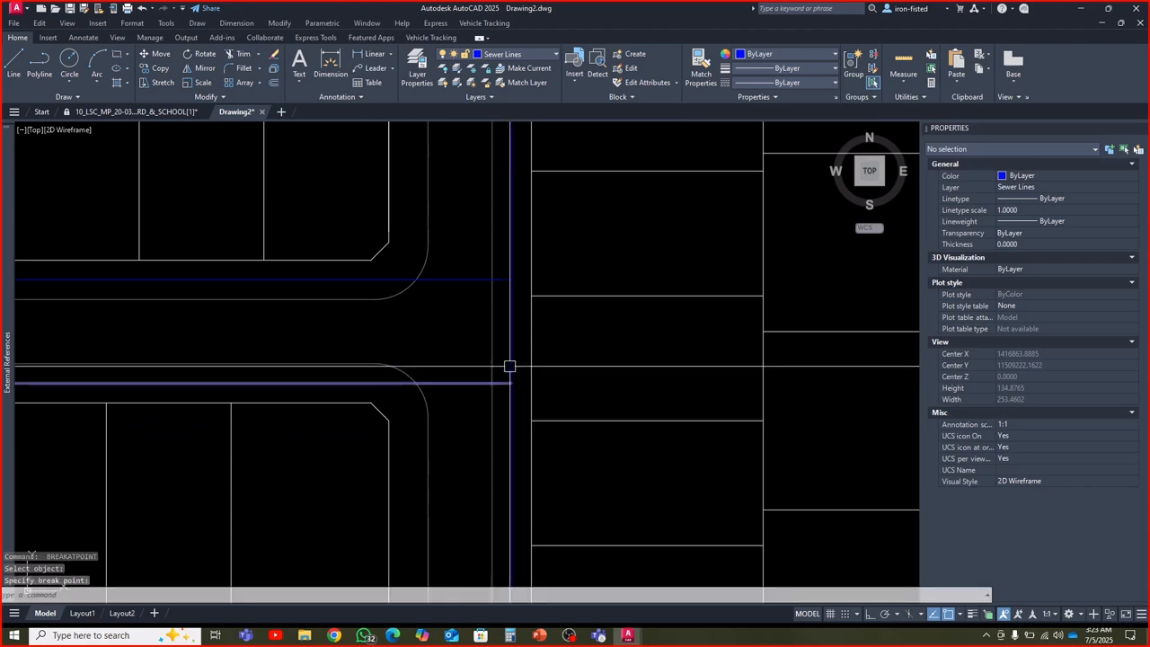
Break the Lane # 4 sewer polyline where the north and south Street # 8 sewer lines meet it
scroll(505, 419, "down", 3)
scroll(475, 282, "up", 3)
left_click(481, 367)
key("Return")
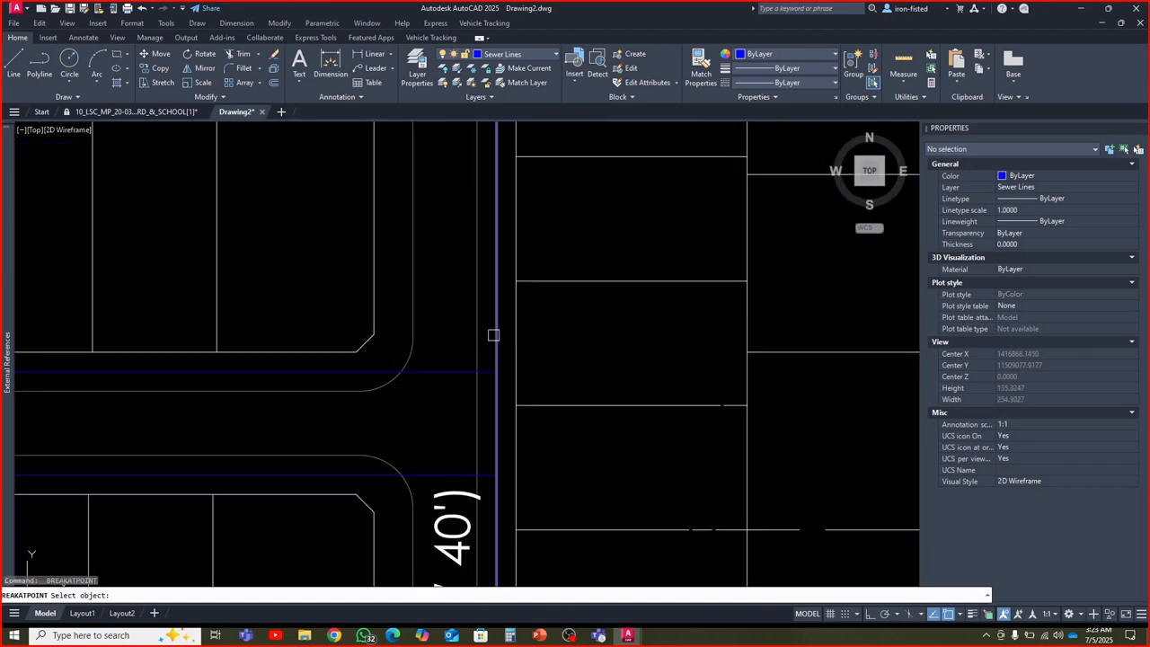
left_click(492, 371)
key("Return")
middle_click_drag(493, 411, 488, 328)
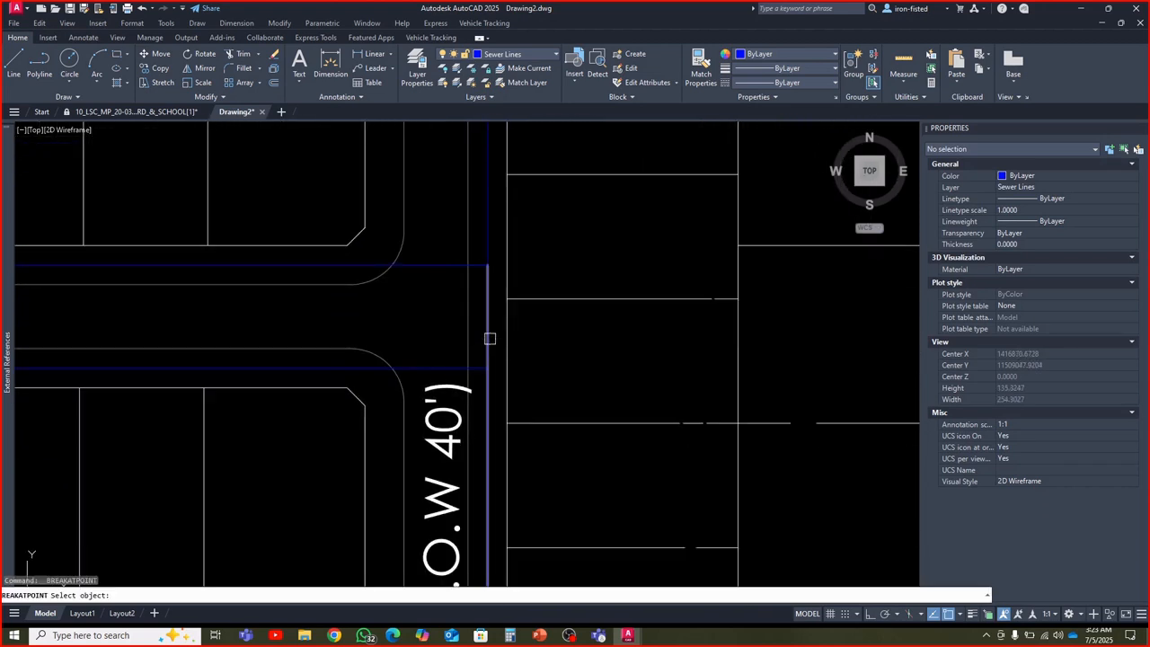
left_click(486, 368)
key("Return")
scroll(493, 326, "down", 3)
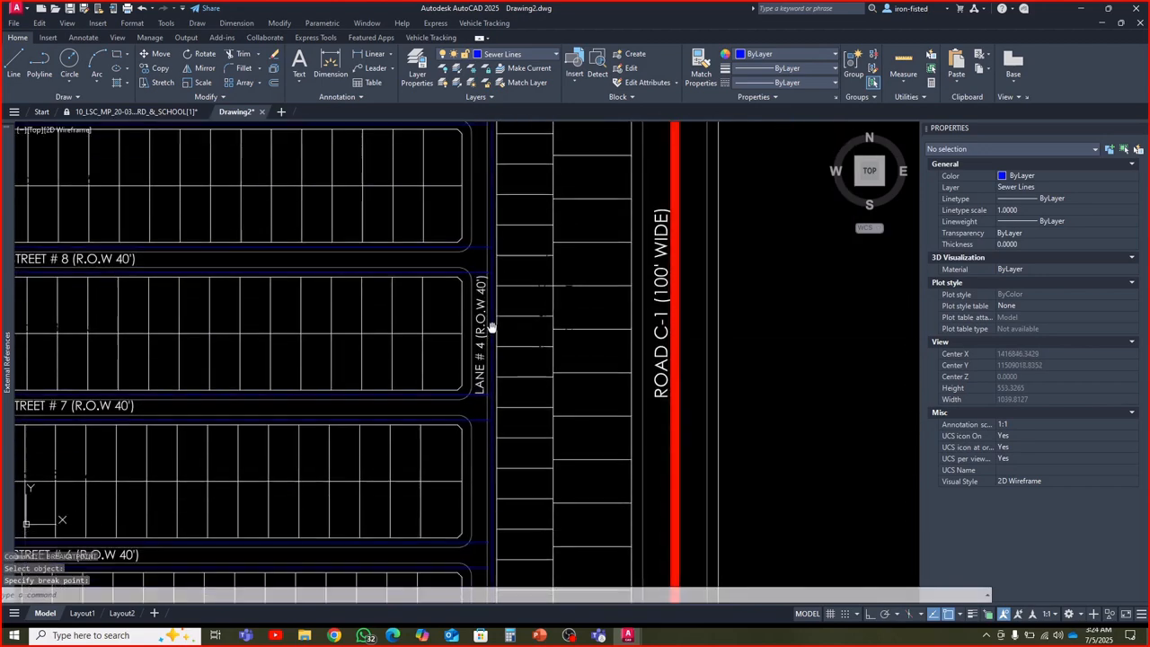
Break the Lane # 4 sewer polyline at its junctions with the two Street # 7 sewer lines
scroll(482, 344, "up", 3)
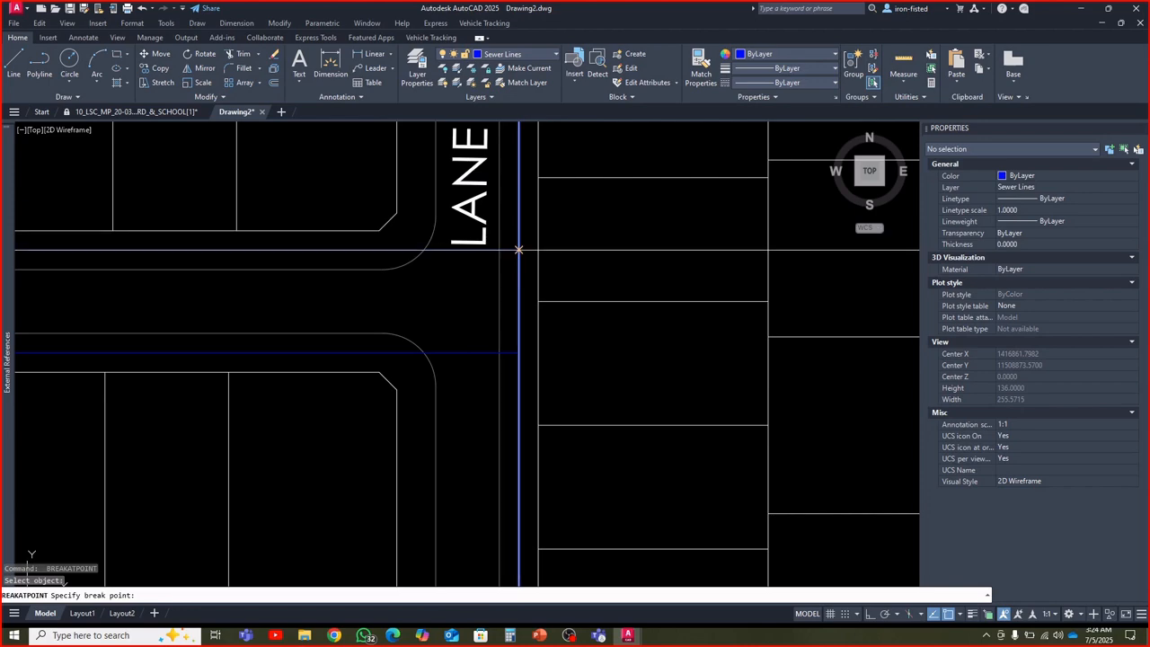
left_click(518, 250)
key("Return")
left_click(517, 353)
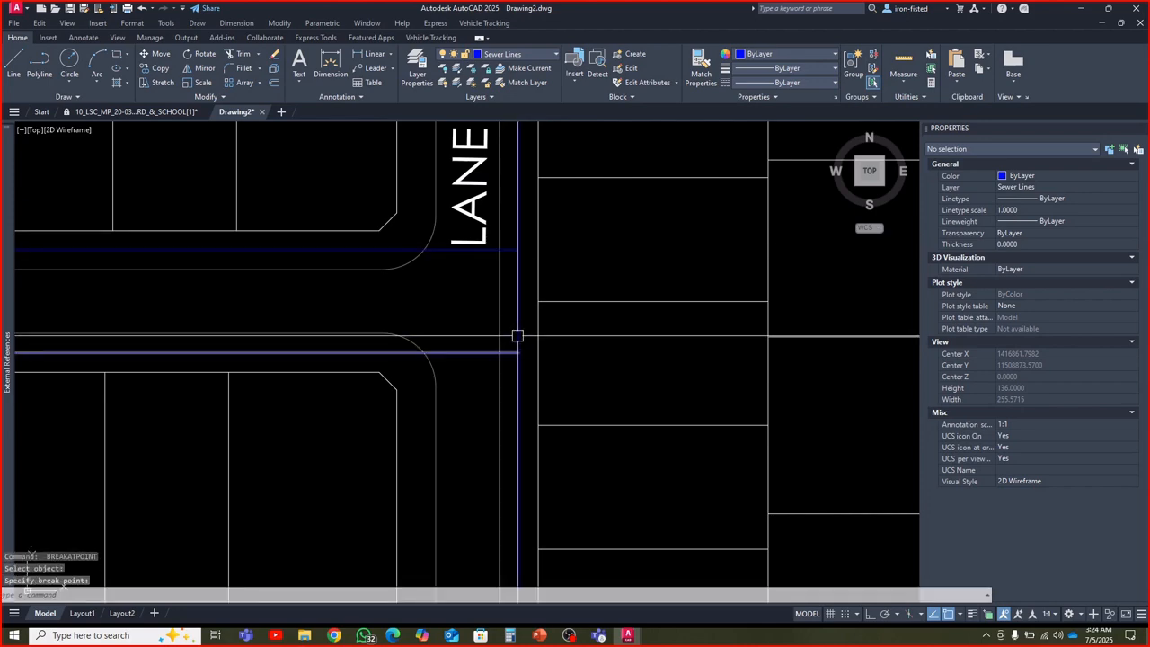
Break the Lane # 4 sewer polyline where the north and south Street # 6 sewer lines meet it
scroll(518, 337, "down", 3)
scroll(490, 287, "up", 3)
key("Return")
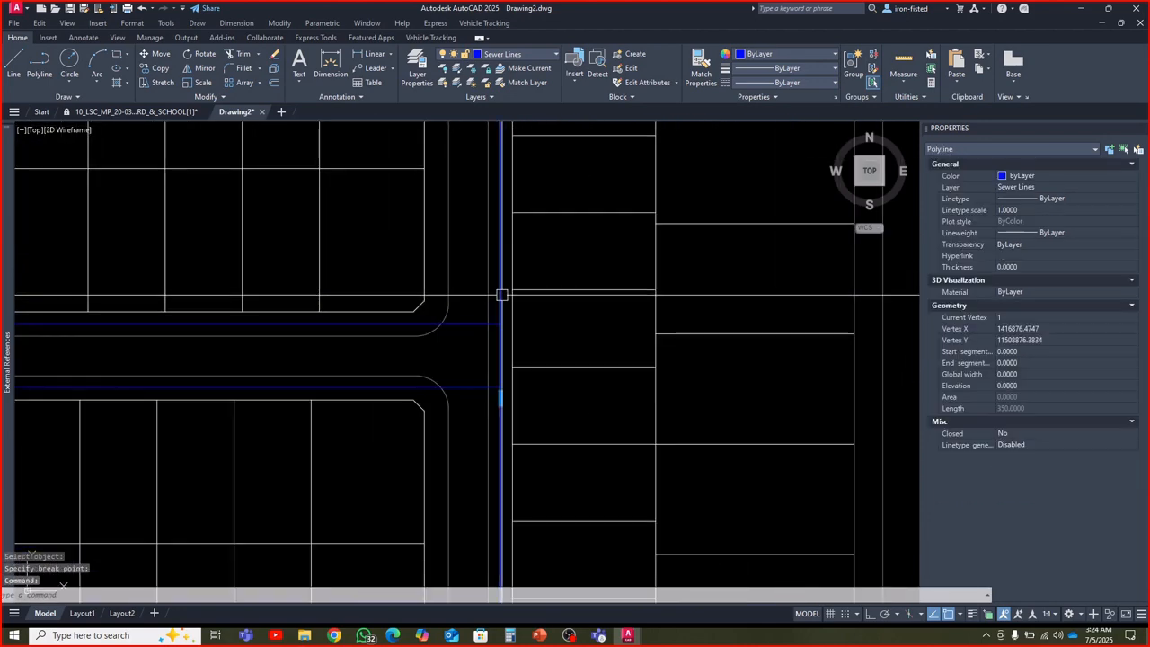
left_click(501, 300)
left_click(501, 324)
middle_click_drag(509, 407, 490, 297)
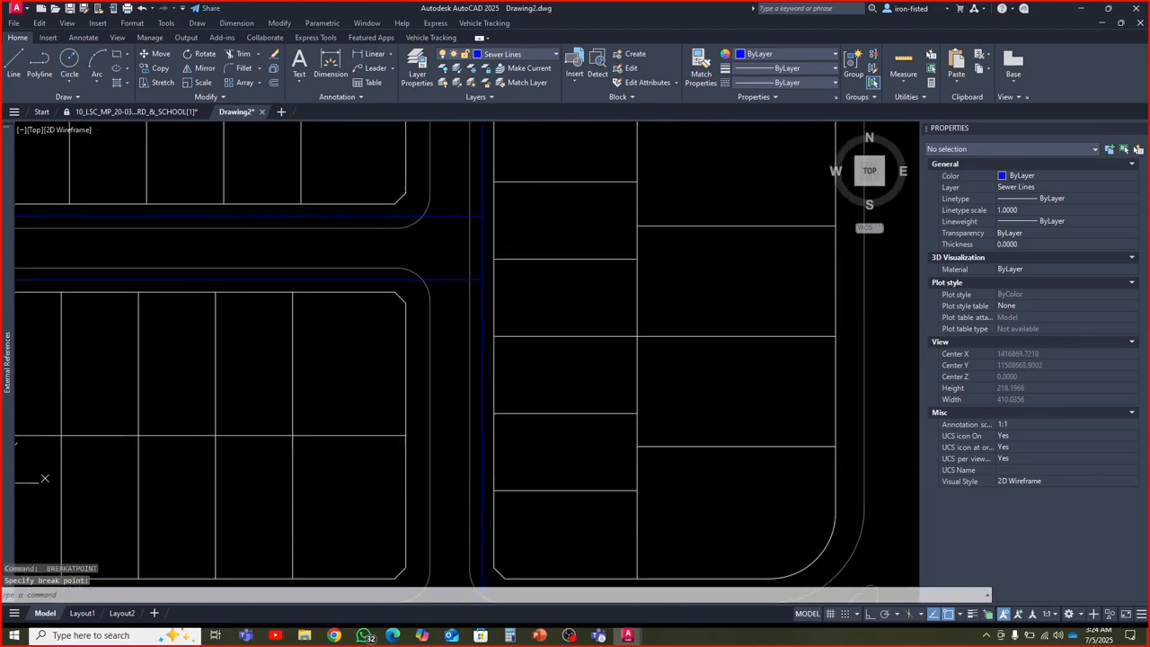
scroll(483, 288, "up", 2)
key("Return")
left_click(480, 240)
left_click(480, 270)
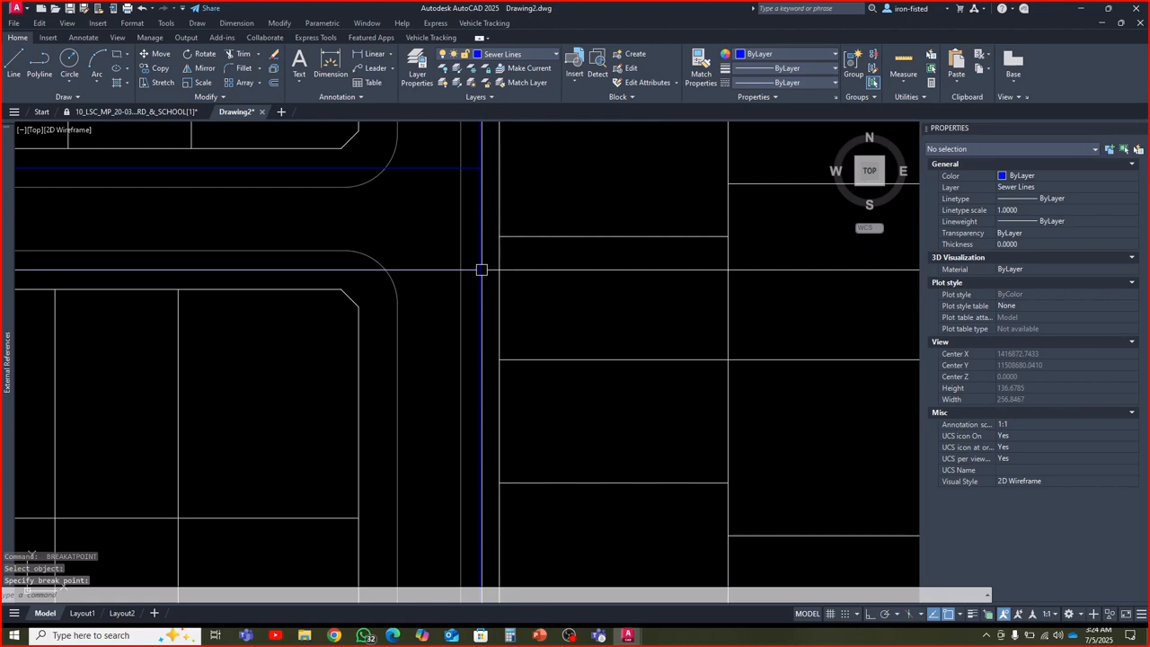
Break the Lane # 4 sewer polyline at its junction with the north Street # 5 sewer line
scroll(487, 278, "down", 5)
scroll(464, 329, "up", 5)
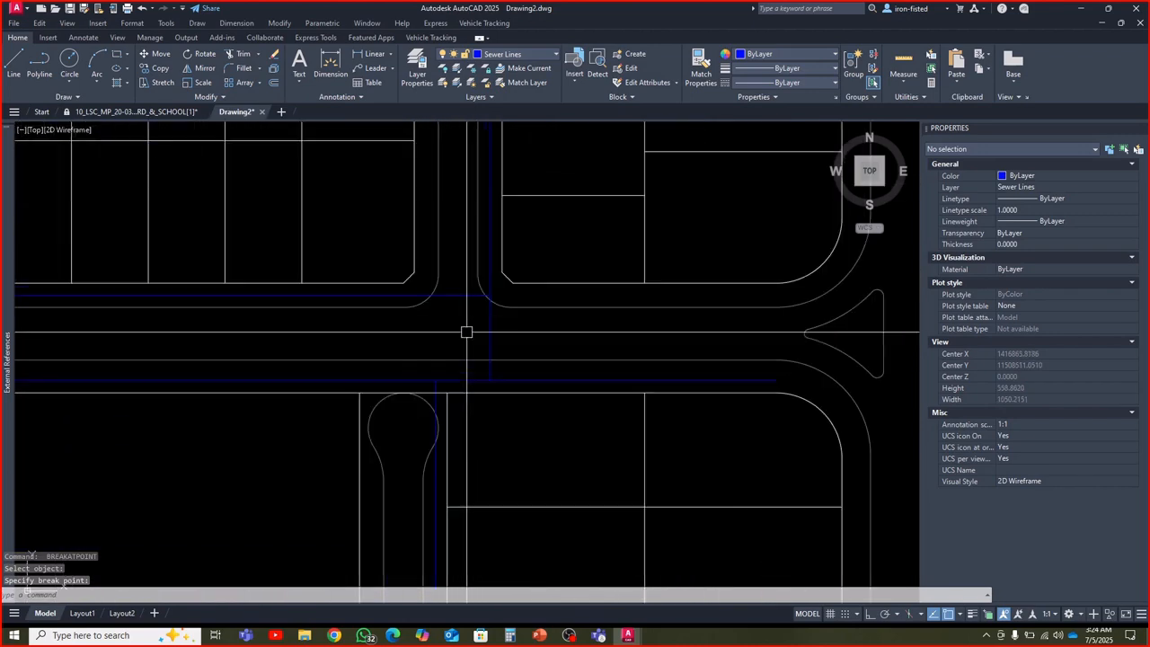
key("Return")
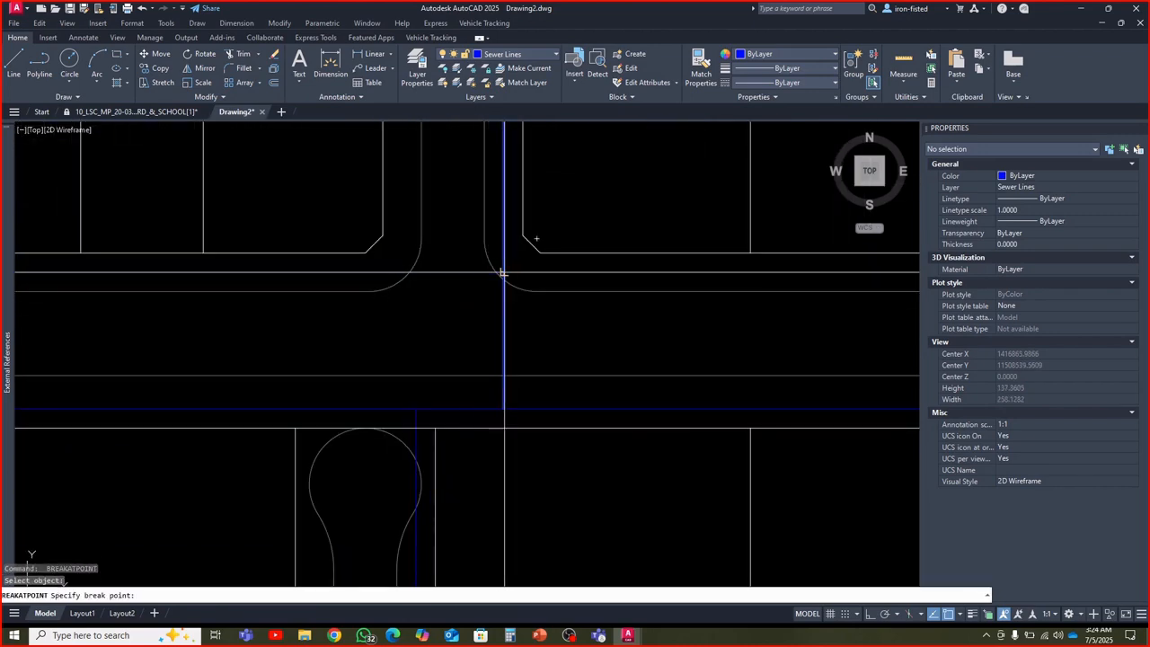
left_click(503, 272)
Break the south Street # 5 sewer polyline where the Lane # 4 line and the Lane # 1 line meet it
scroll(503, 264, "down", 4)
scroll(503, 329, "up", 4)
key("Return")
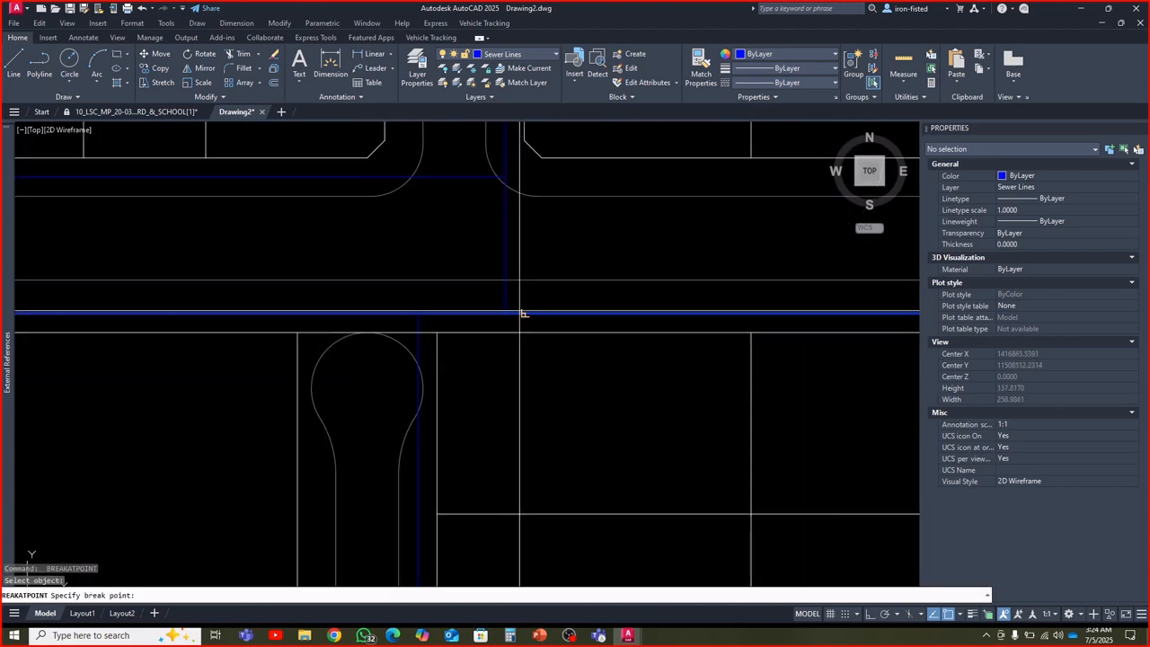
left_click(504, 313)
left_click(435, 313)
key("Return")
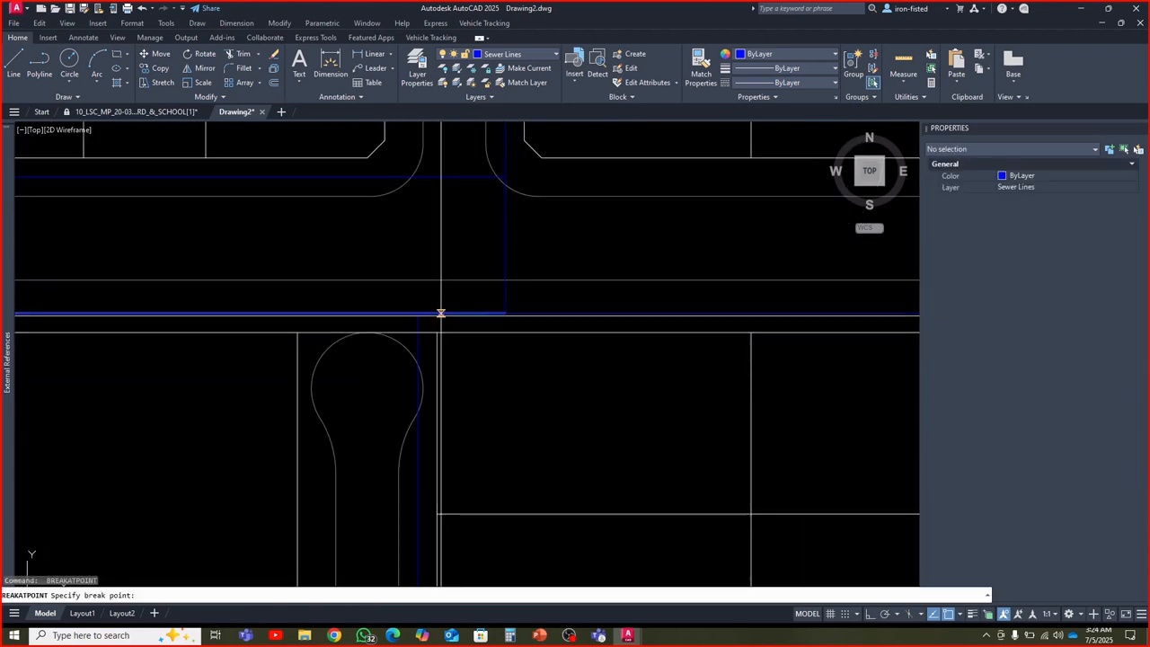
left_click(417, 314)
Break the Lane # 1 sewer polyline at its junctions with the two Street # 4 sewer lines
scroll(441, 306, "down", 5)
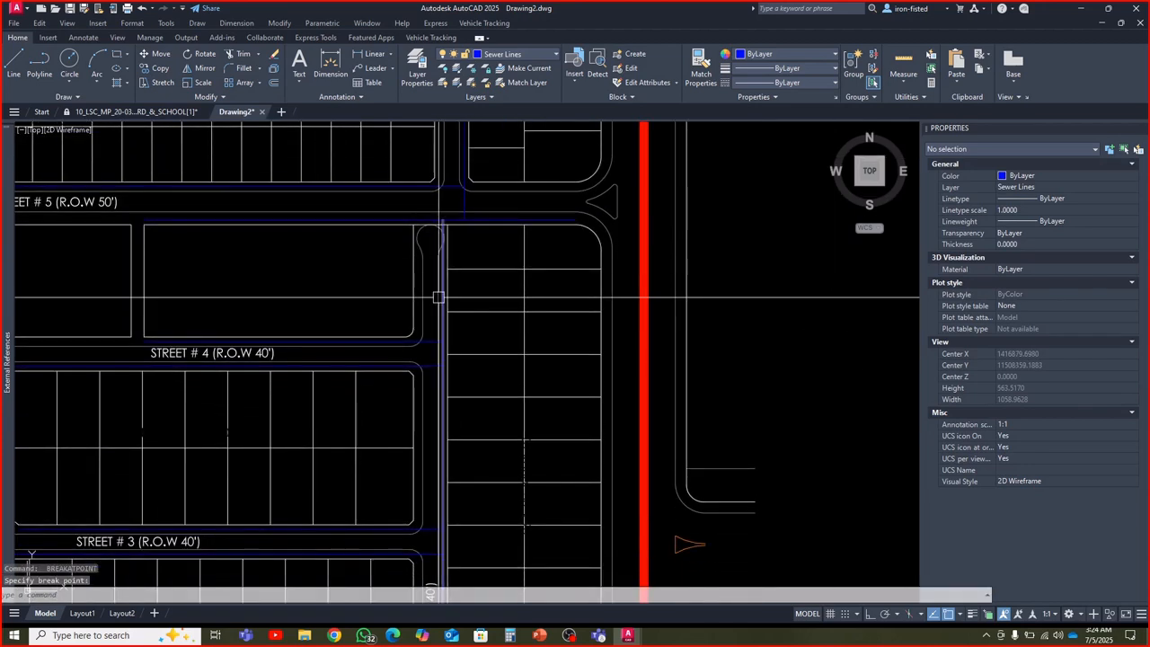
scroll(439, 332, "up", 5)
key("Return")
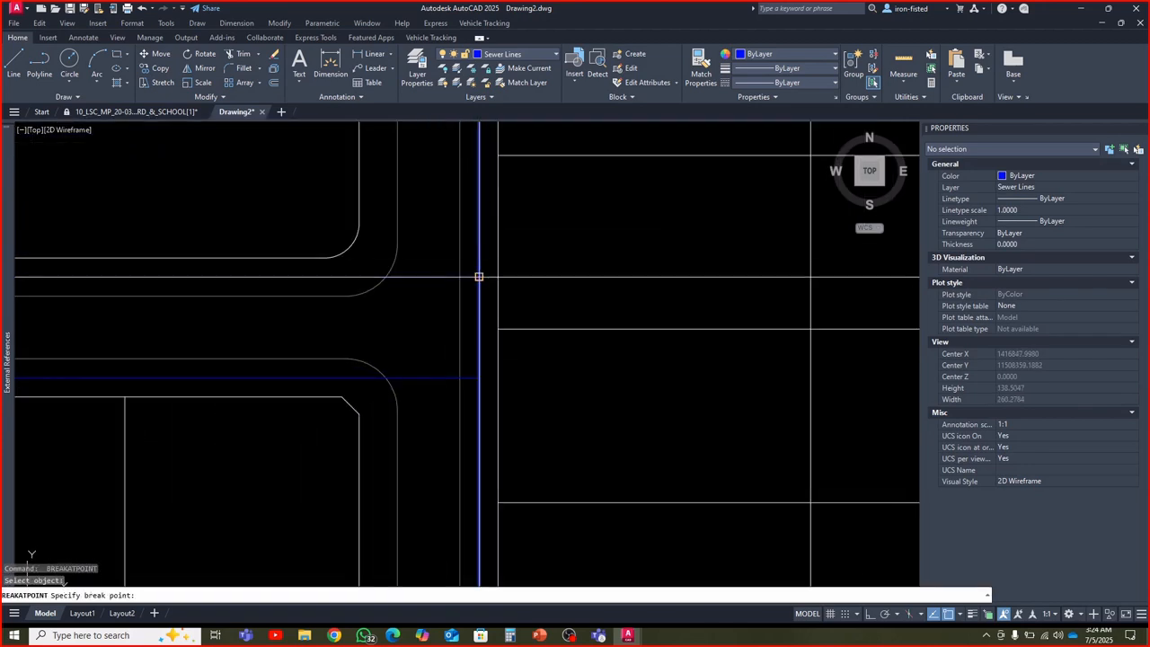
left_click(479, 277)
scroll(482, 270, "down", 5)
scroll(481, 307, "up", 5)
left_click(481, 288)
key("Return")
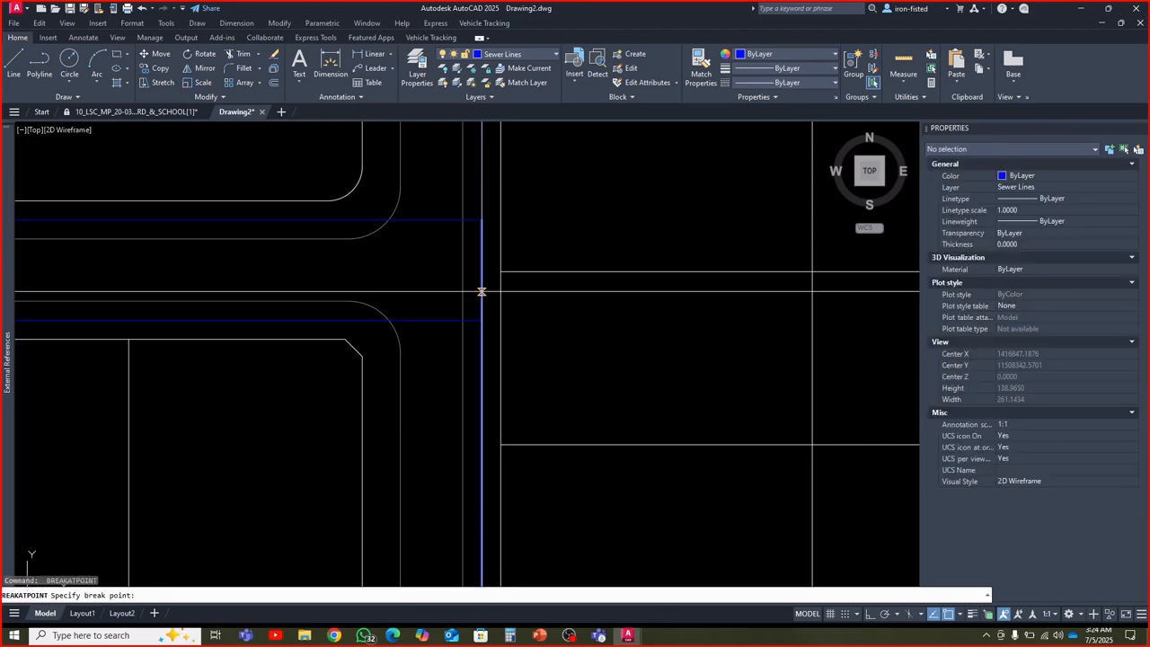
left_click(481, 319)
Break the Lane # 1 sewer polyline where the north and south Street # 3 sewer lines meet it
scroll(482, 318, "down", 5)
scroll(488, 333, "up", 5)
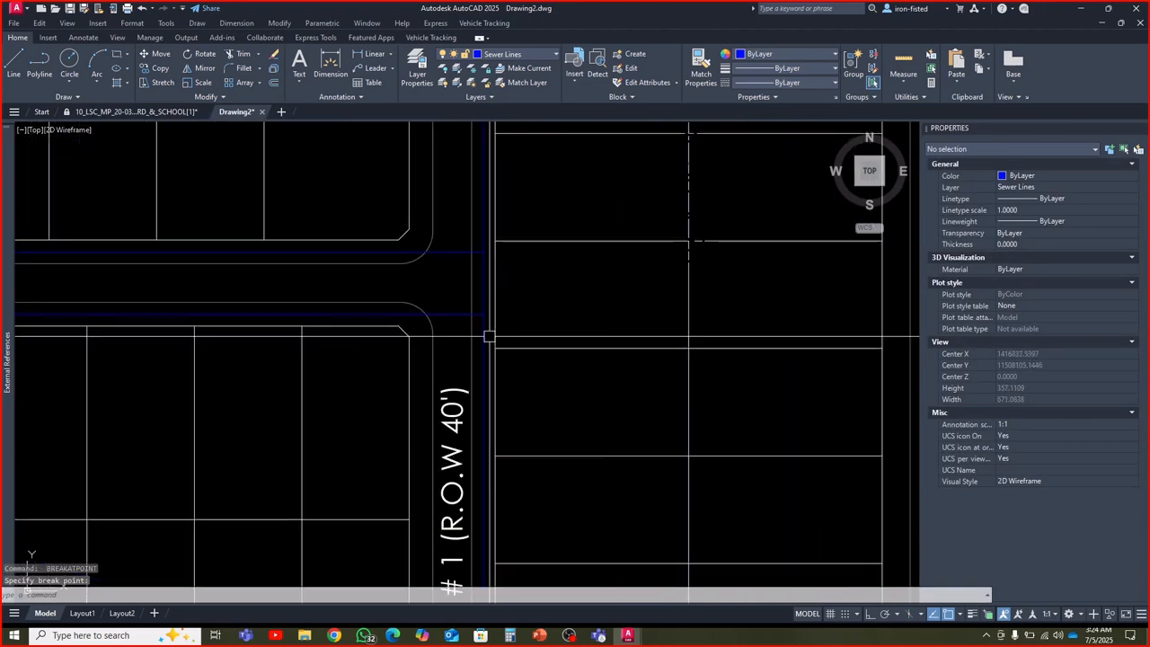
scroll(483, 255, "down", 3)
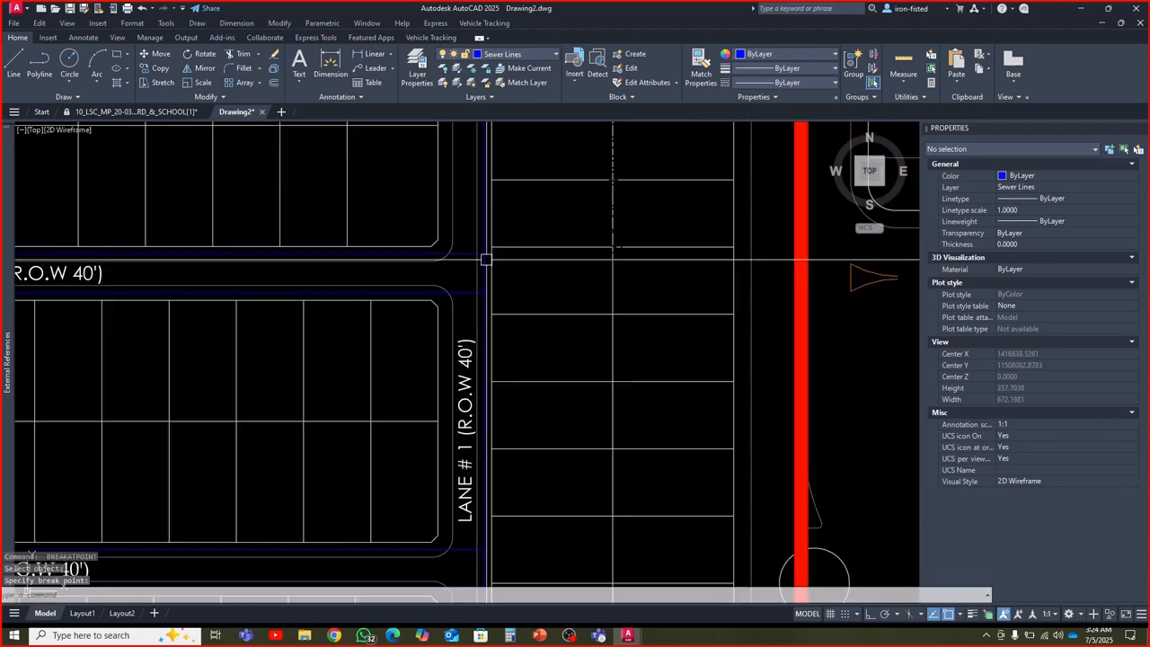
scroll(486, 269, "up", 5)
left_click(481, 308)
scroll(489, 270, "down", 5)
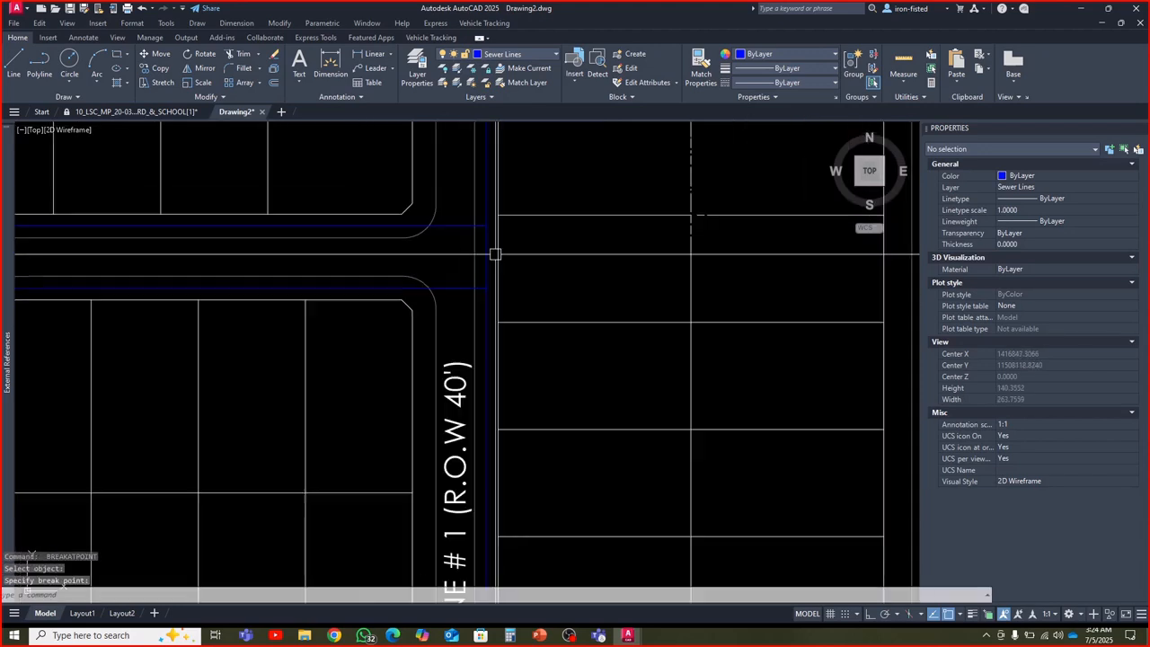
Break the Lane # 1 sewer polyline at its junctions with the two Street # 2 sewer lines and end the command
scroll(477, 311, "up", 5)
key("Return")
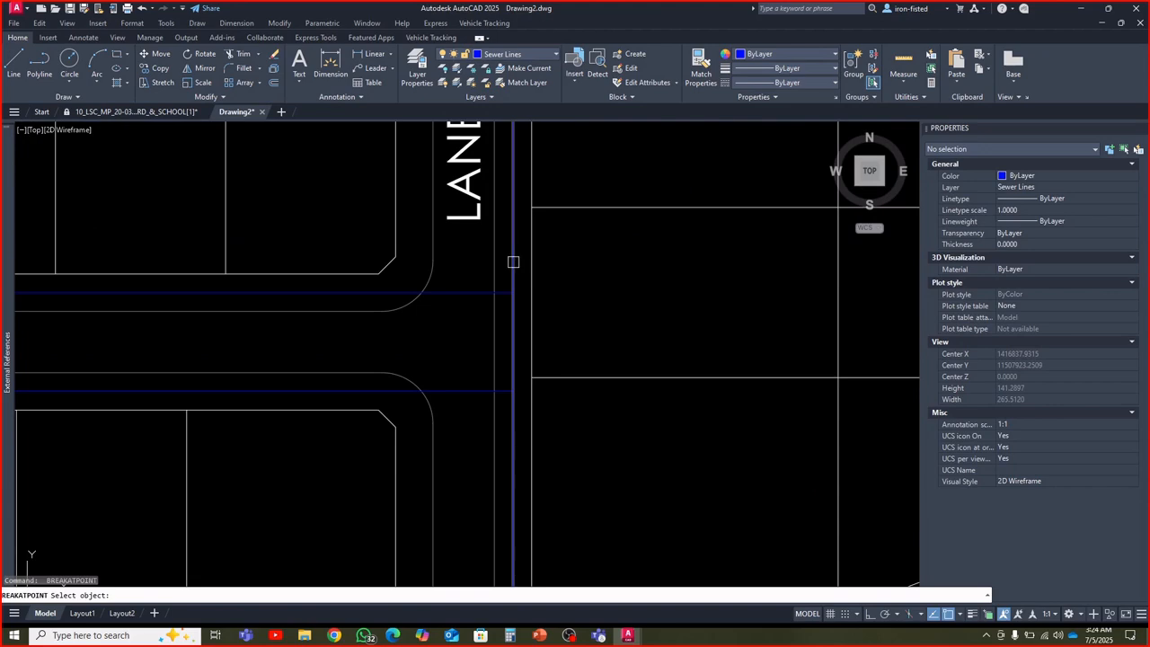
left_click(512, 292)
scroll(513, 290, "down", 5)
scroll(504, 351, "up", 5)
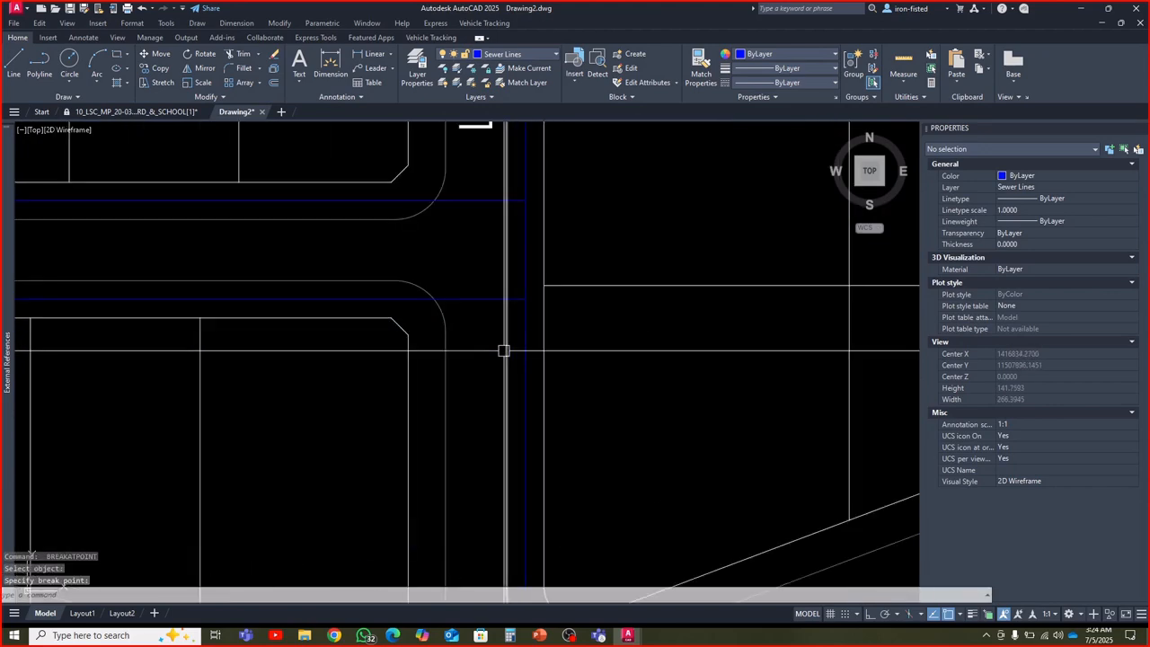
key("Return")
left_click(524, 292)
scroll(551, 295, "down", 7)
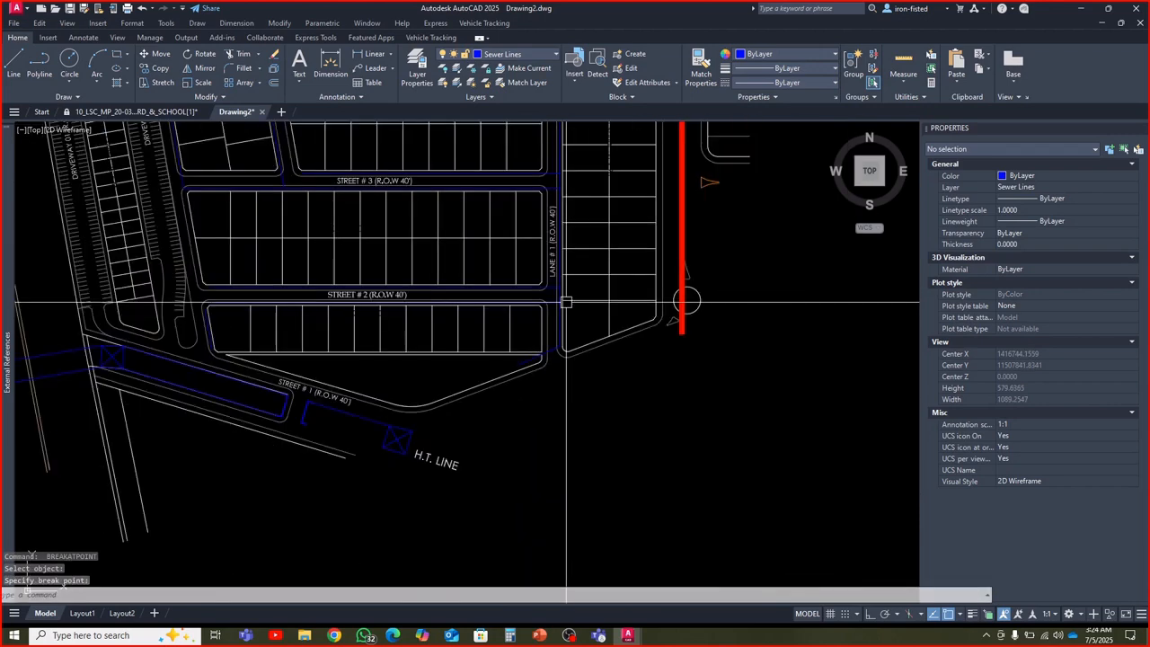
scroll(567, 296, "up", 2)
key("Escape")
key("Escape")
scroll(334, 364, "down", 1)
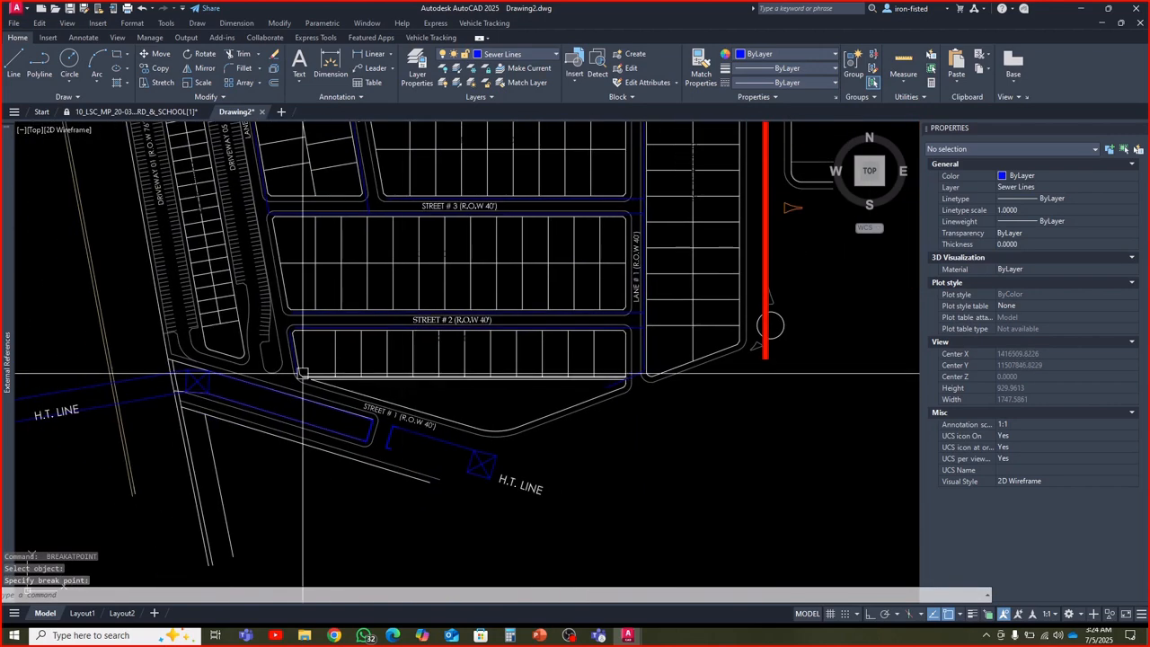
Erase the short sewer polyline along the west end of the block between Street # 2 and Street # 1
scroll(295, 372, "up", 5)
left_click(294, 342)
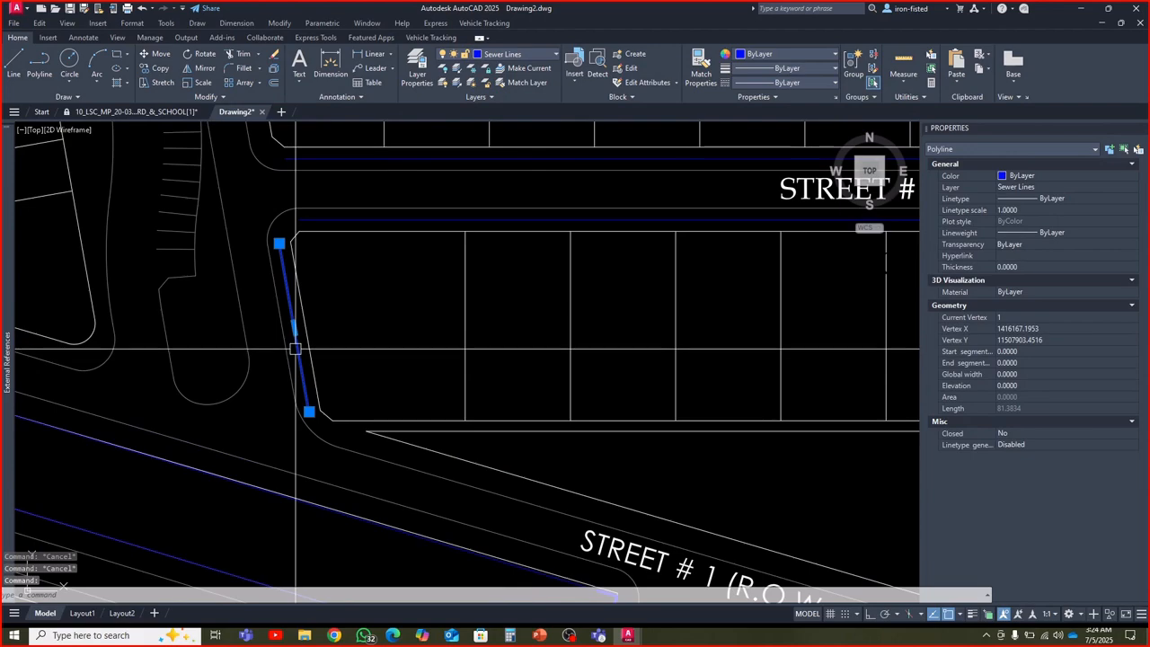
key("Delete")
scroll(294, 348, "down", 5)
scroll(370, 344, "up", 6)
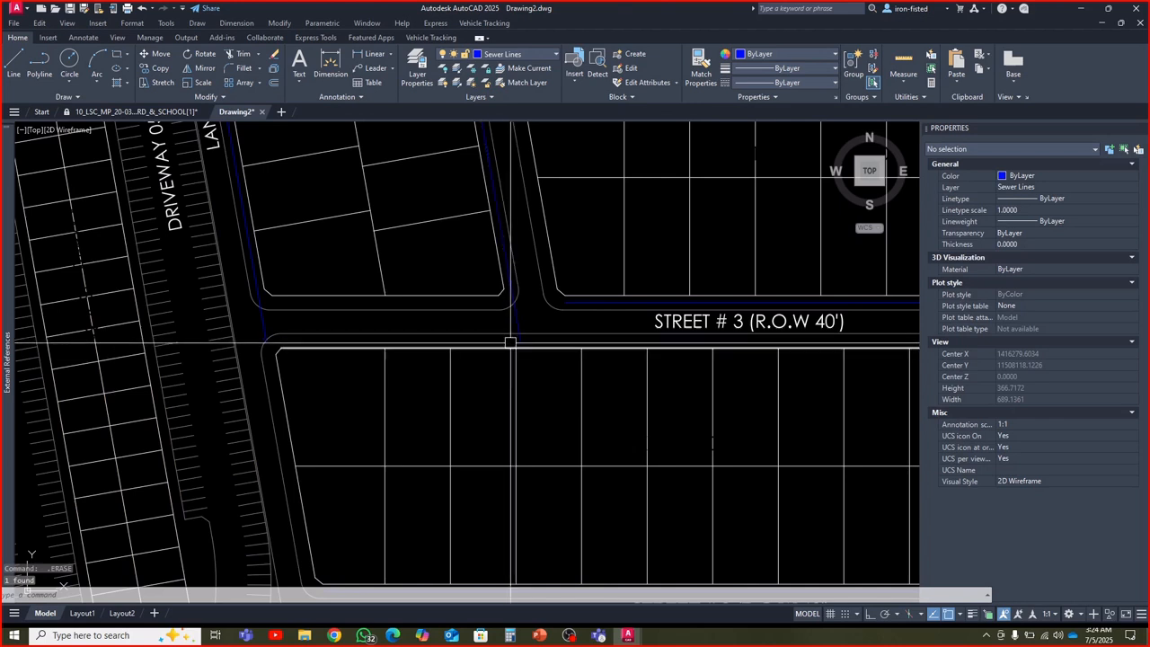
key("Escape")
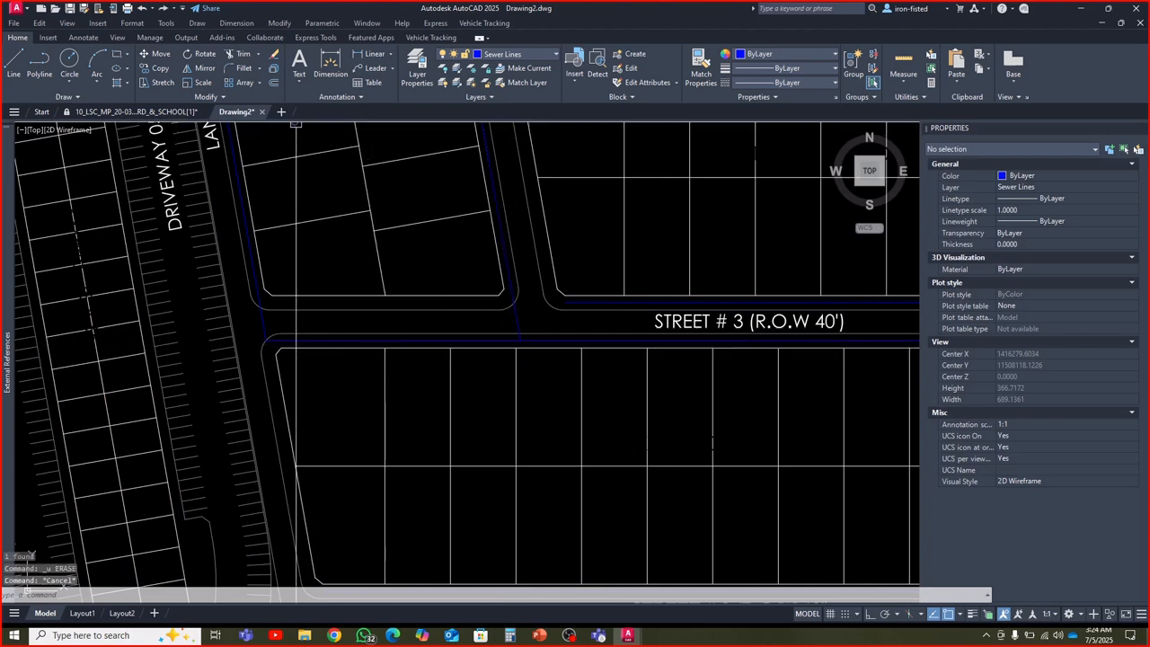
Break the south Street # 3 sewer polyline at its junction with the Lane # 2 sewer line
left_click(222, 97)
left_click(190, 125)
scroll(523, 341, "up", 4)
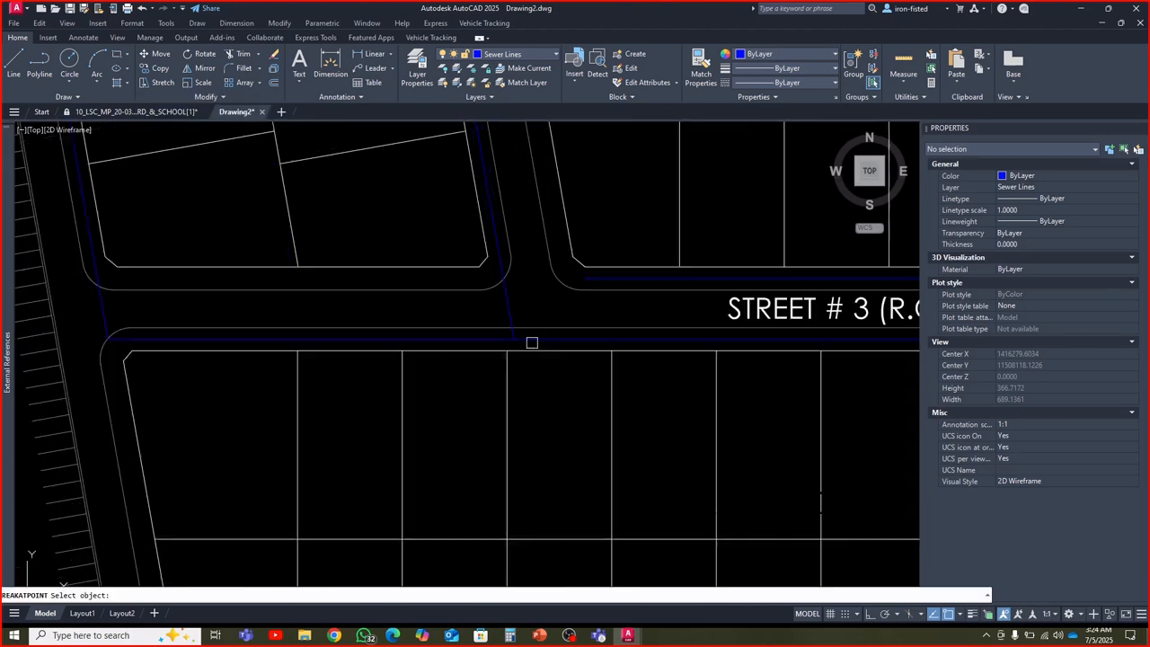
left_click(529, 337)
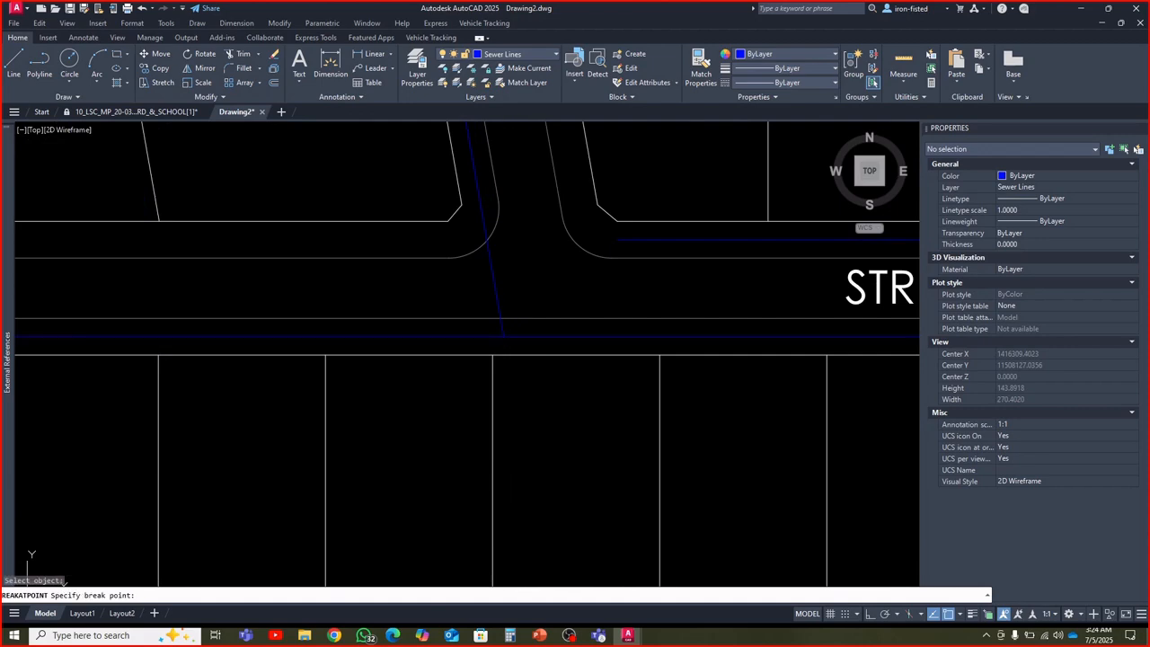
scroll(380, 318, "down", 4)
left_click(441, 338)
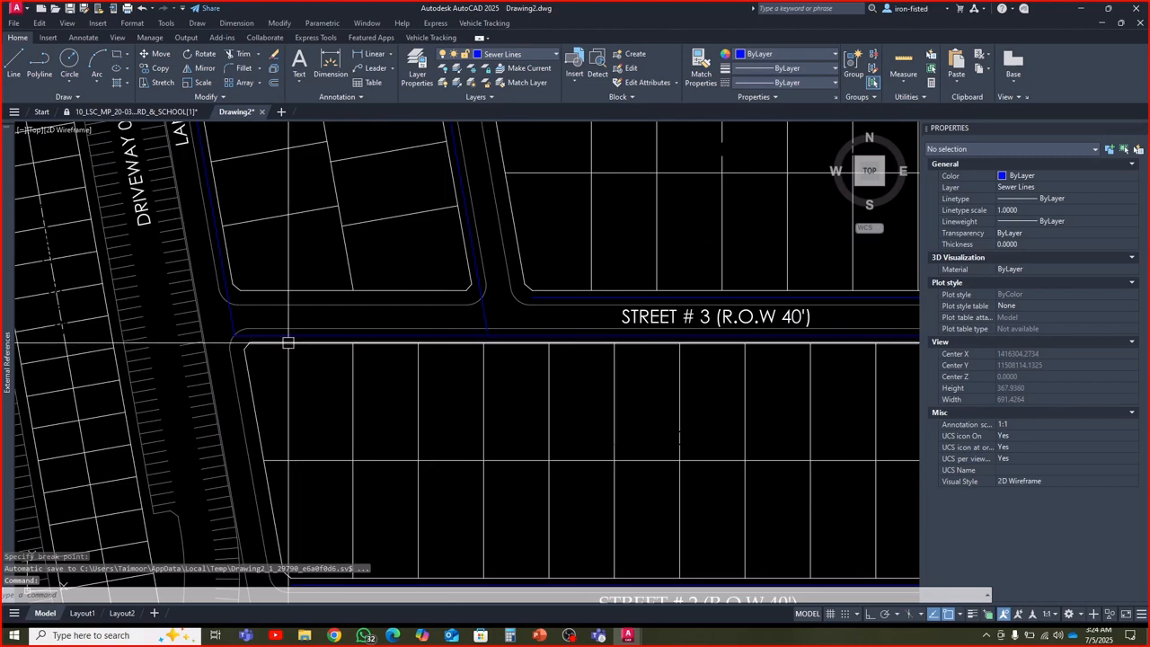
Look over the sewer lines and their junctions from Street # 3 north to Street # 9
scroll(289, 342, "down", 4)
middle_click_drag(324, 294, 309, 372)
scroll(596, 307, "up", 6)
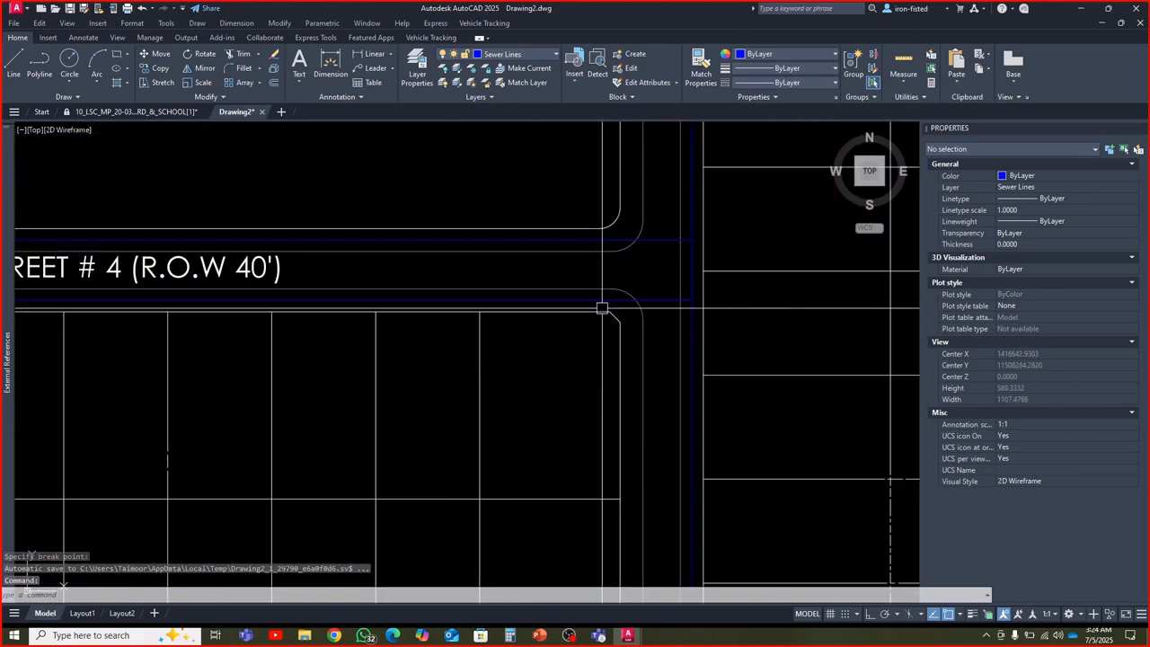
key("Escape")
key("Escape")
scroll(611, 305, "down", 6)
middle_click_drag(525, 299, 509, 373)
middle_click_drag(562, 305, 516, 419)
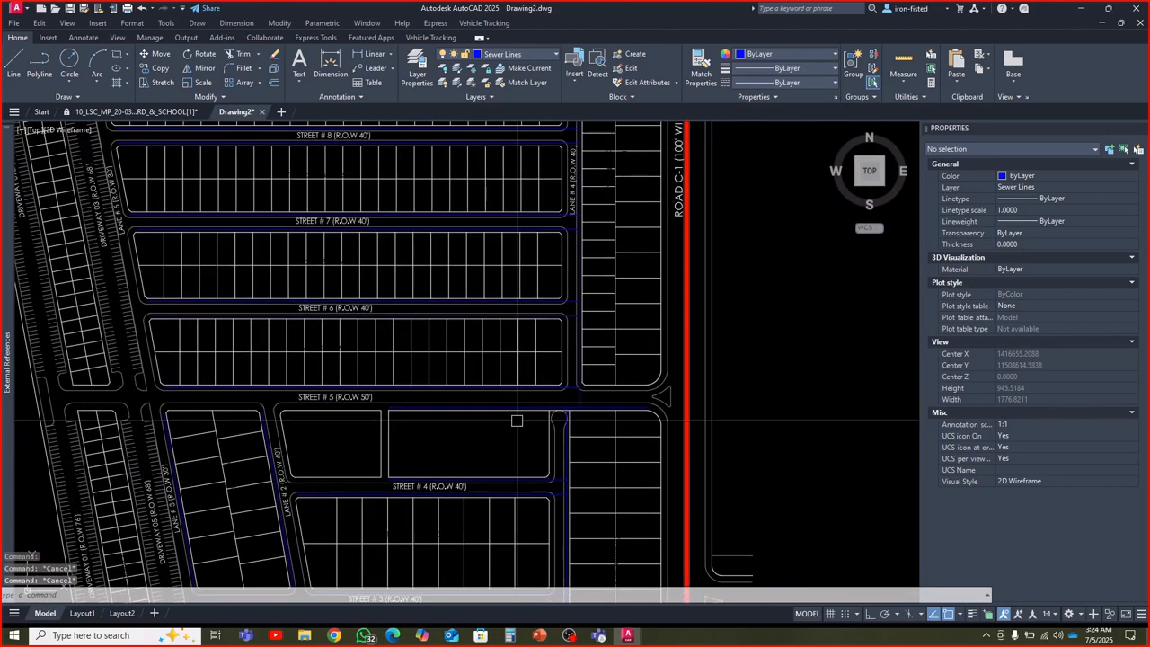
scroll(515, 403, "down", 4)
scroll(454, 267, "up", 6)
scroll(510, 288, "up", 2)
scroll(510, 288, "up", 3)
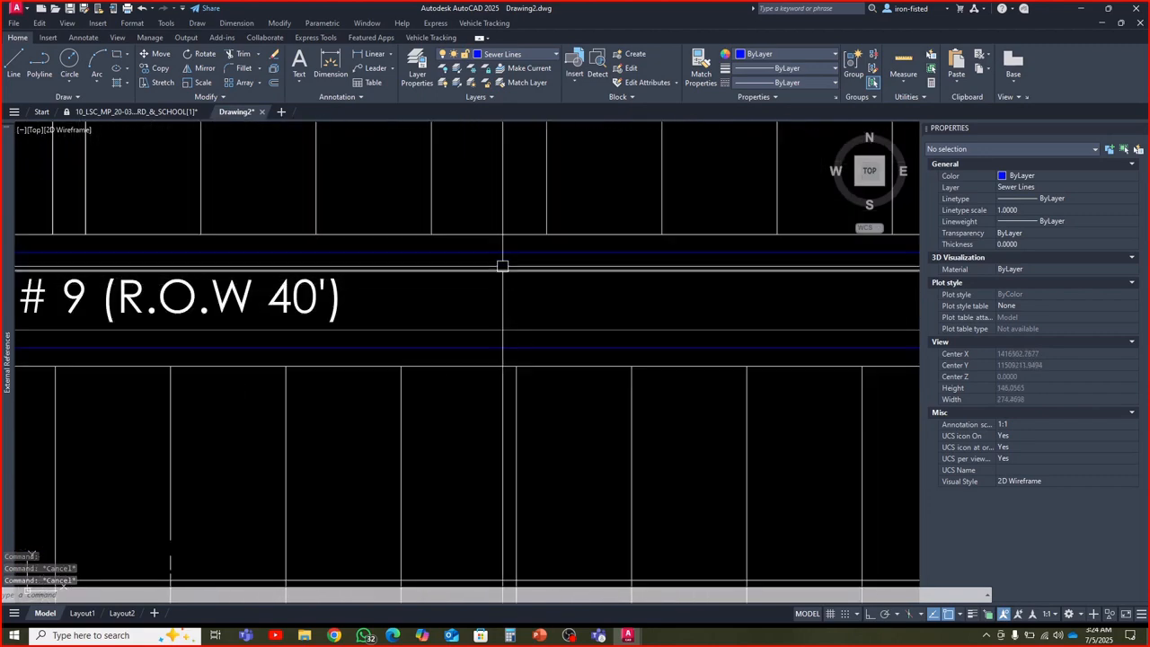
Select all polylines similar to the north Street # 9 sewer line, inspect the set, and clear the selection
left_click(500, 253)
right_click(506, 305)
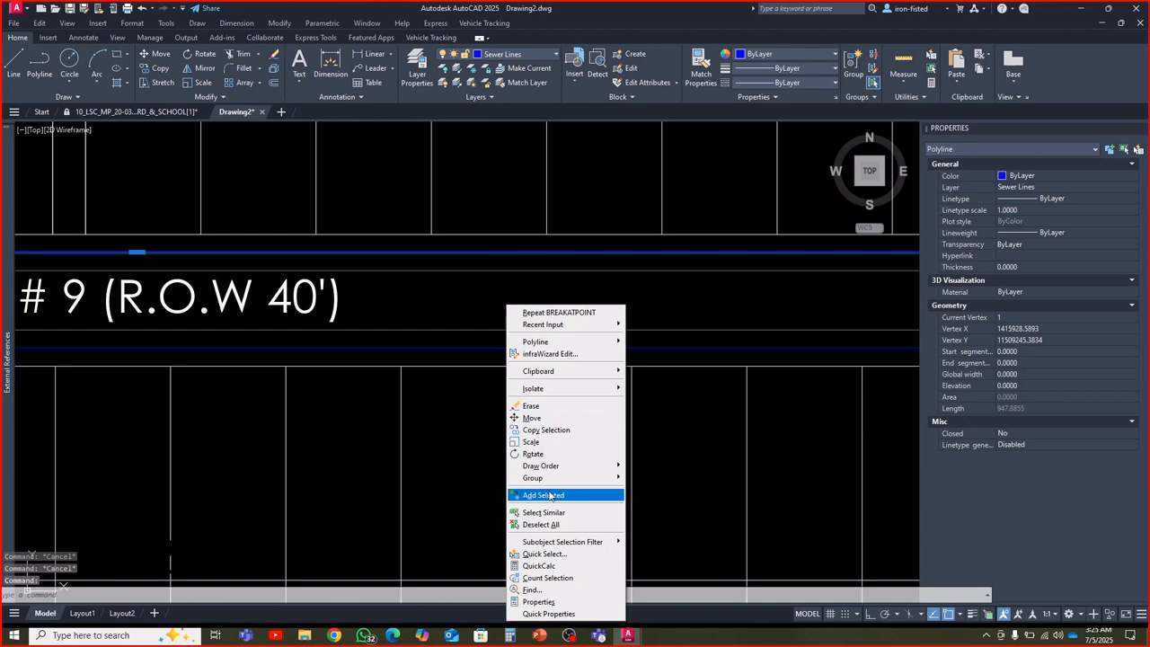
left_click(544, 512)
scroll(507, 395, "down", 5)
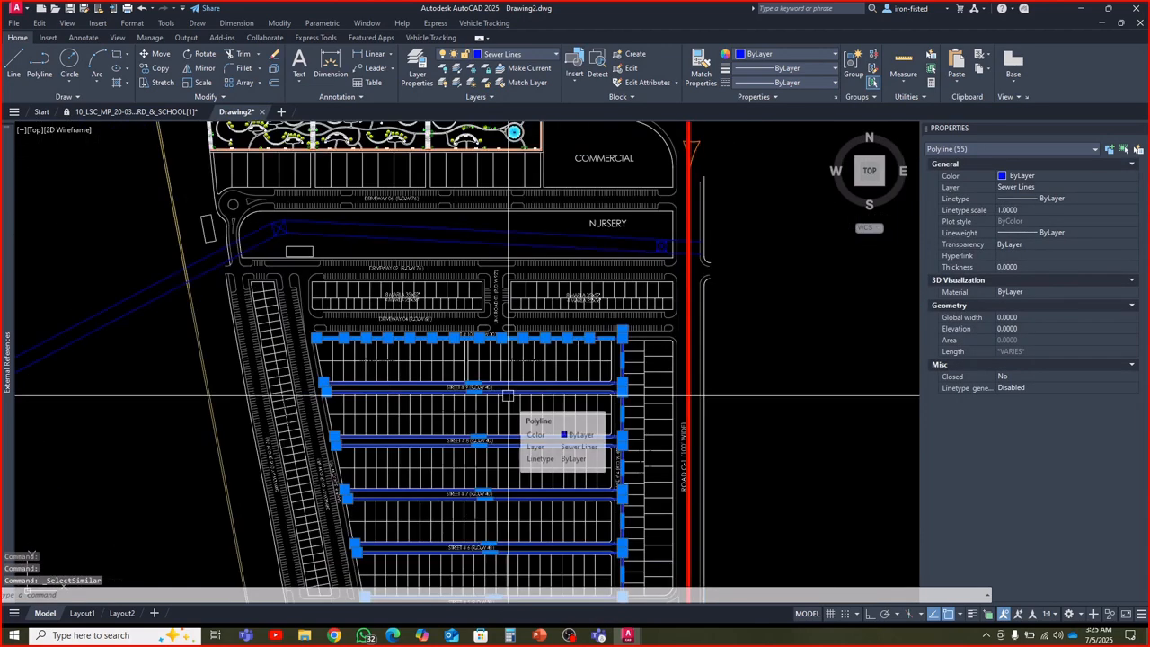
scroll(508, 396, "up", 6)
key("Escape")
key("Escape")
key("Escape")
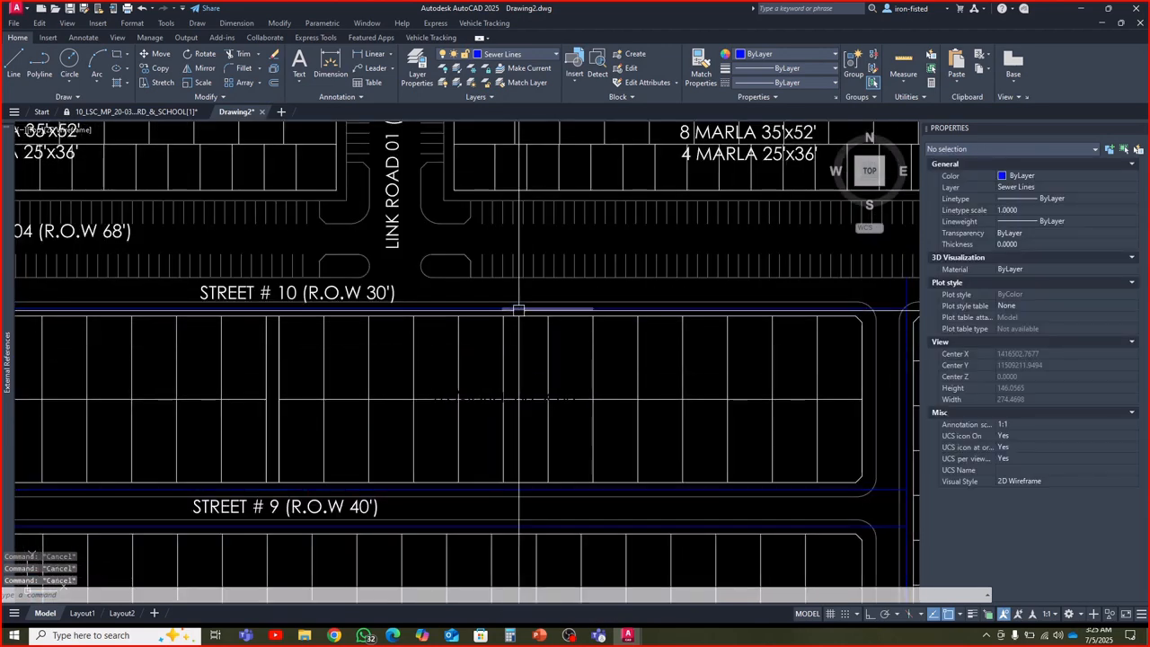
Isolate the Sewer Lines layer with LAYISO, using the Street # 10 sewer polyline as the reference object
left_click(518, 309)
type("layiso")
key("Return")
scroll(538, 373, "down", 8)
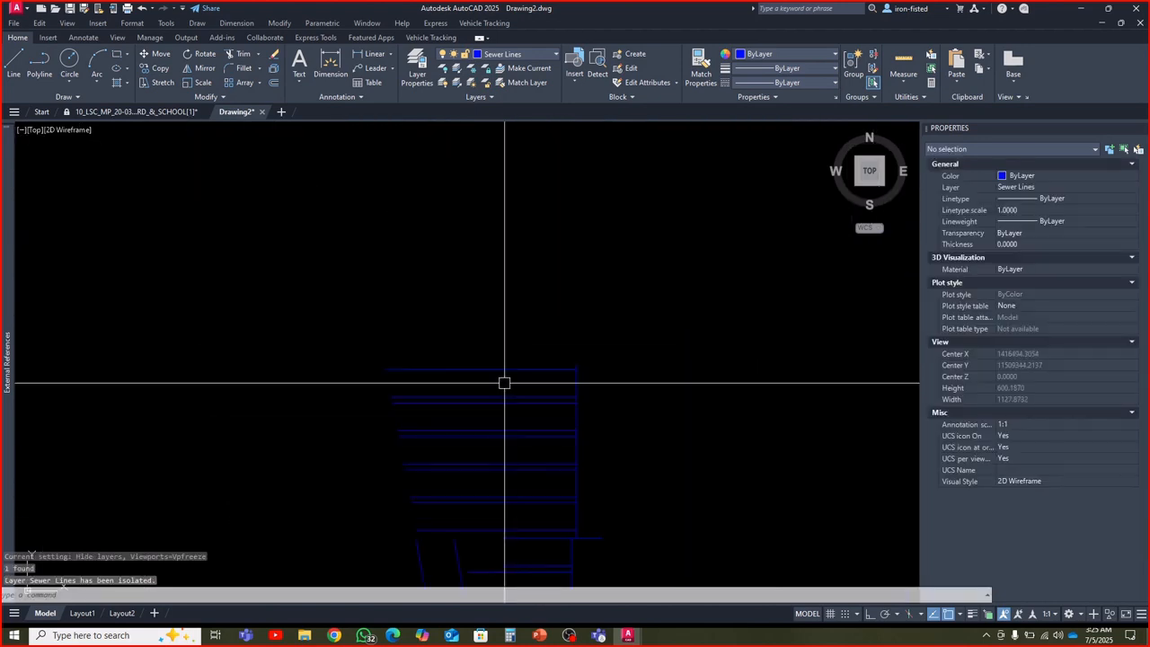
middle_click_drag(511, 396, 491, 281)
Select the whole isolated sewer network to inspect its polylines, and restore the hidden layers with LAYUNISO
left_click(354, 216)
left_click(629, 484)
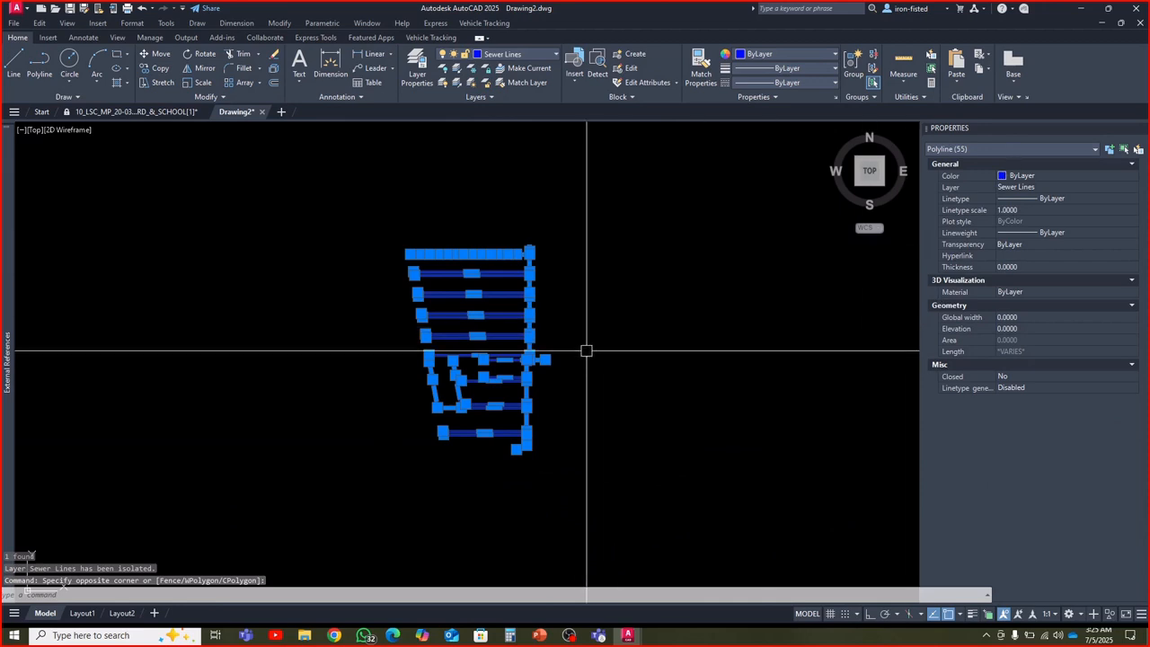
key("Escape")
key("Escape")
key("Escape")
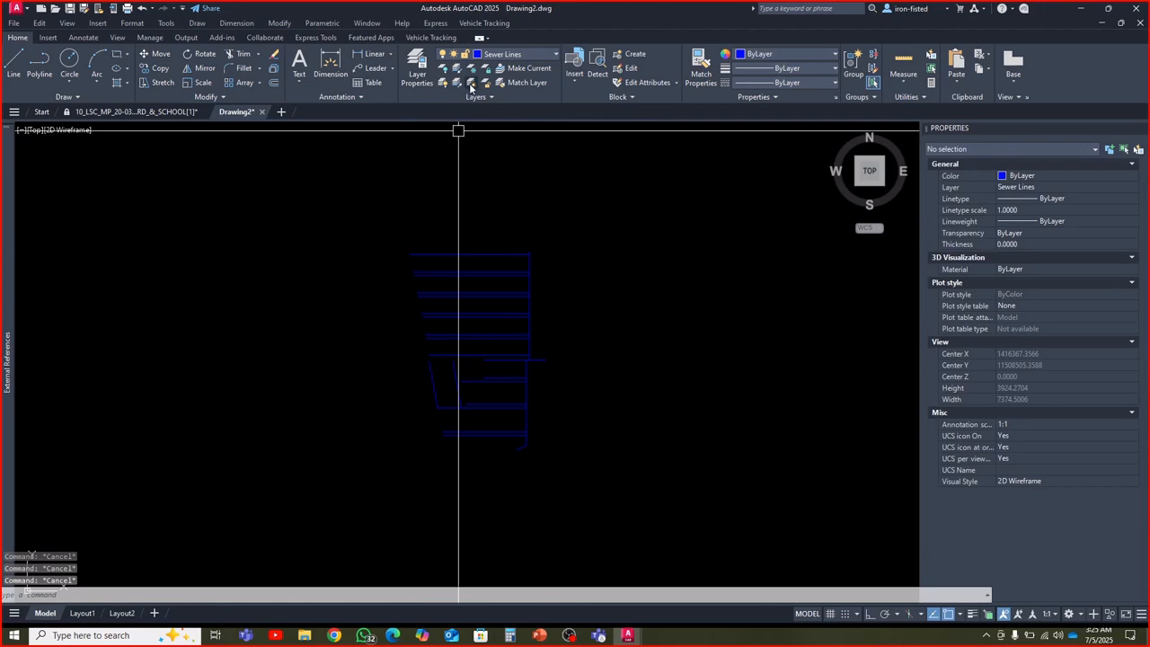
type("3")
key("Return")
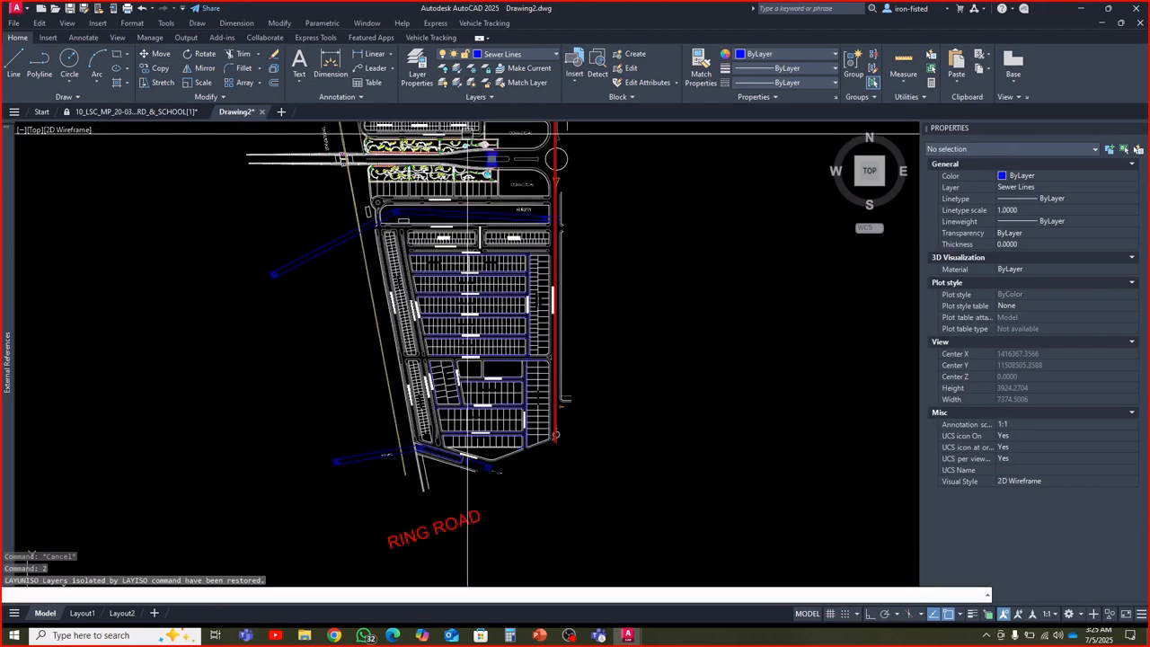
Select all polylines similar to the south Street # 9 sewer line and copy them to the clipboard
key("Escape")
key("Escape")
scroll(459, 273, "up", 6)
scroll(459, 273, "up", 5)
left_click(425, 291)
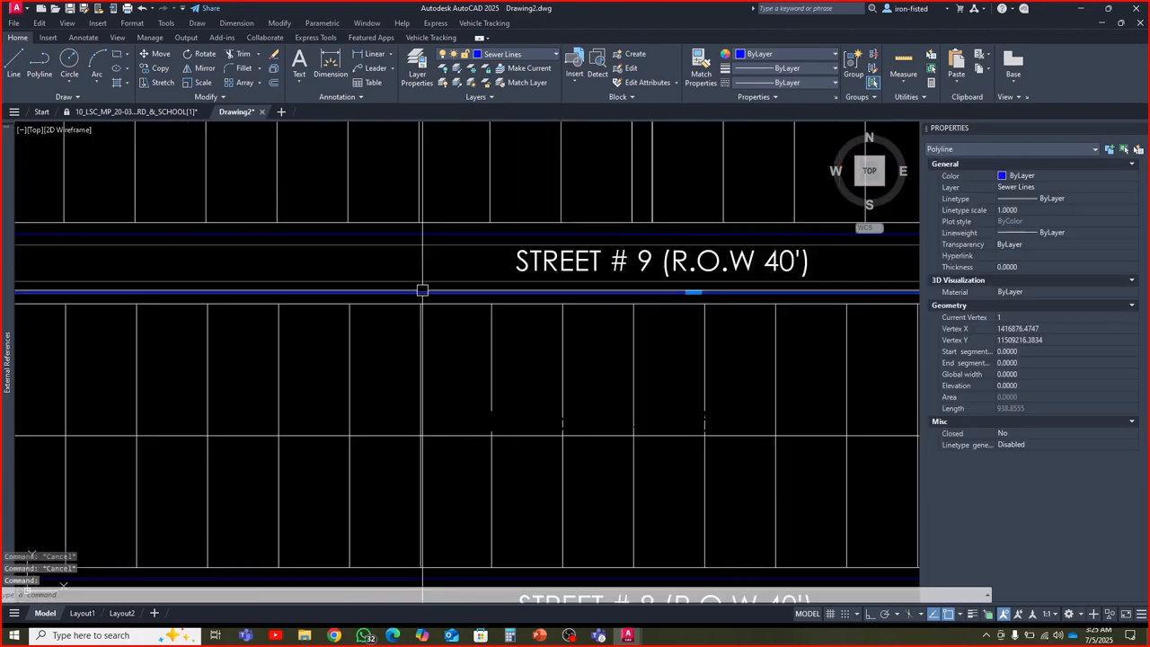
right_click(426, 264)
left_click(461, 469)
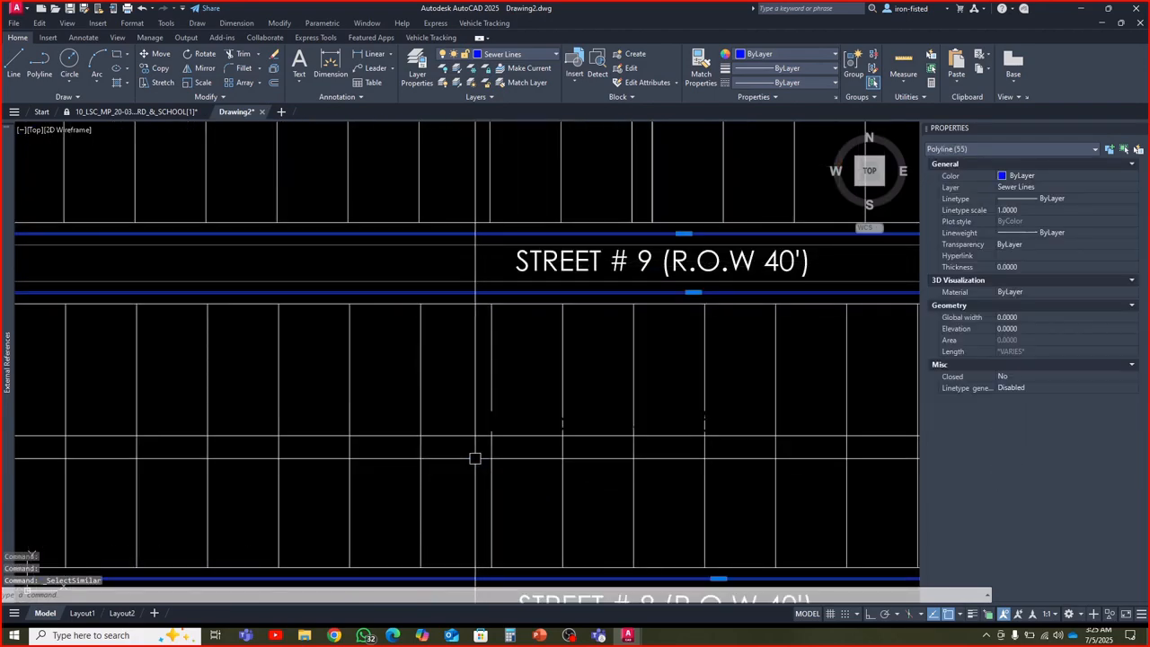
scroll(409, 323, "down", 10)
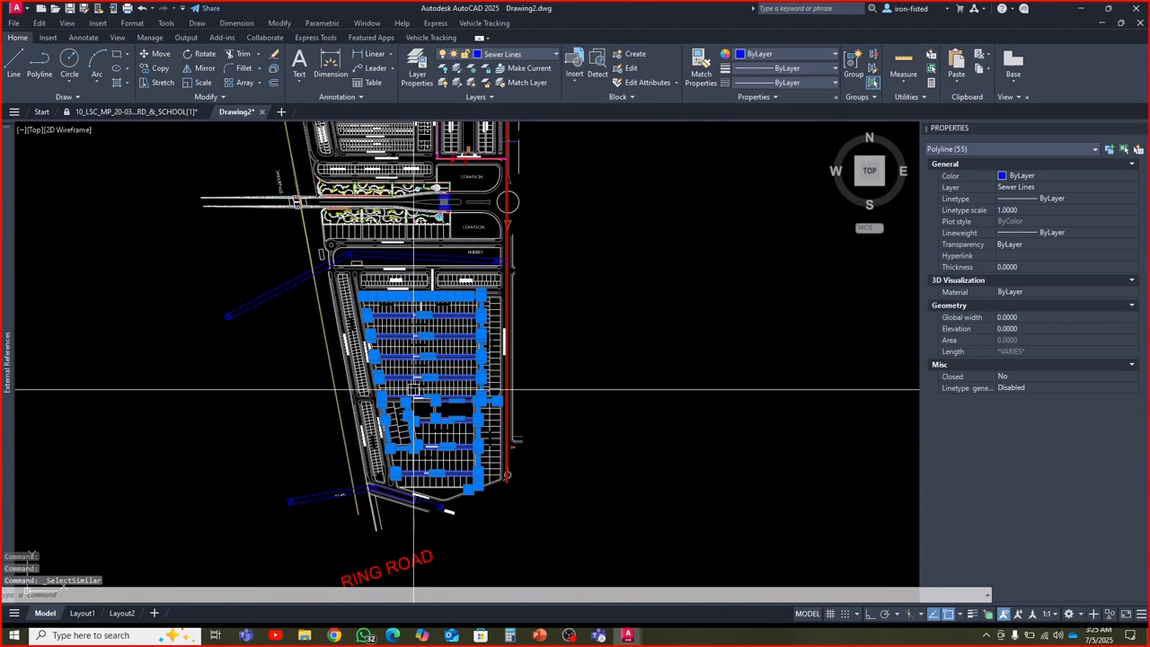
Paste the copied sewer polylines into a new drawing at their original coordinates, fit them in view, and turn off the grid
left_click(282, 111)
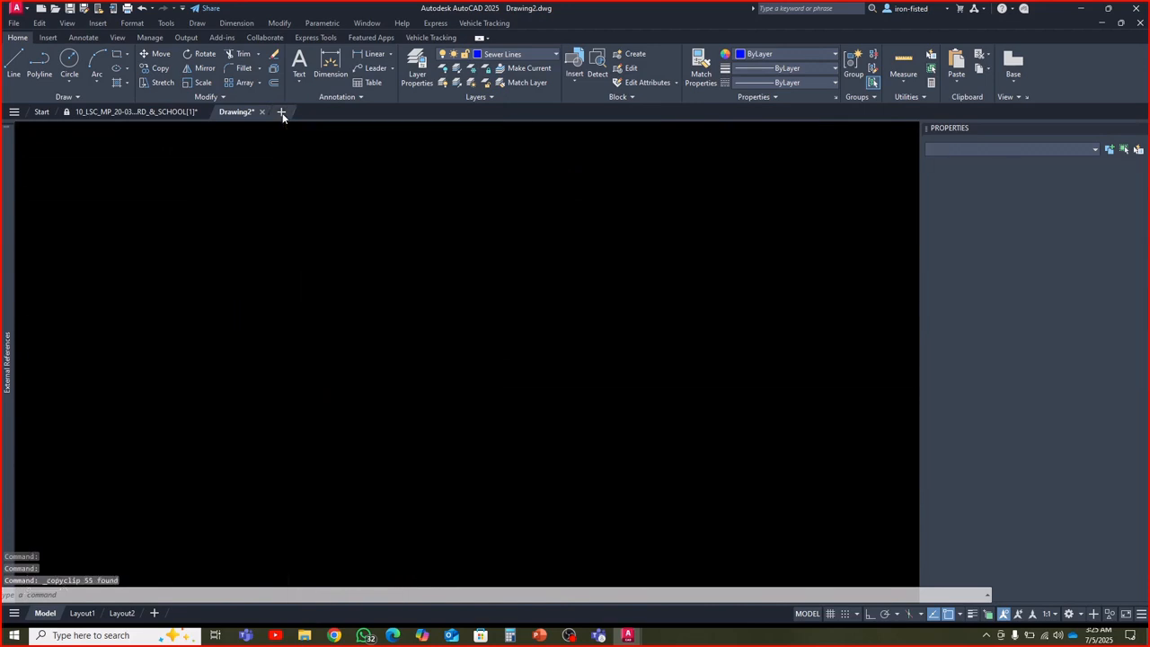
right_click(412, 246)
mouse_move(450, 271)
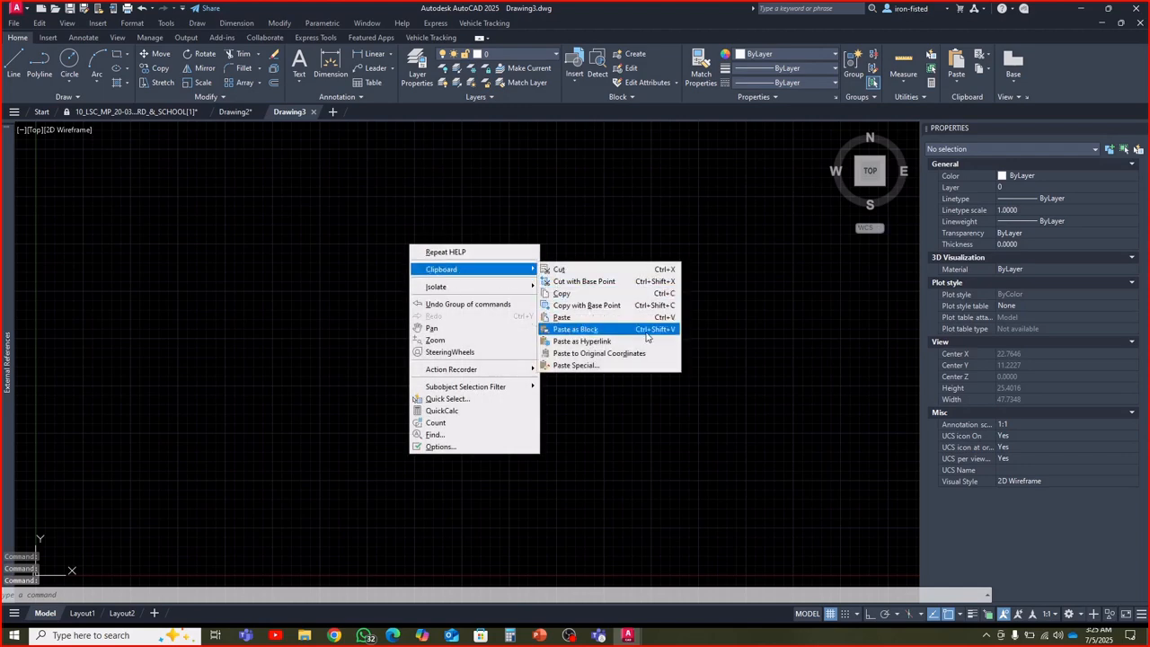
left_click(602, 351)
left_click(864, 172)
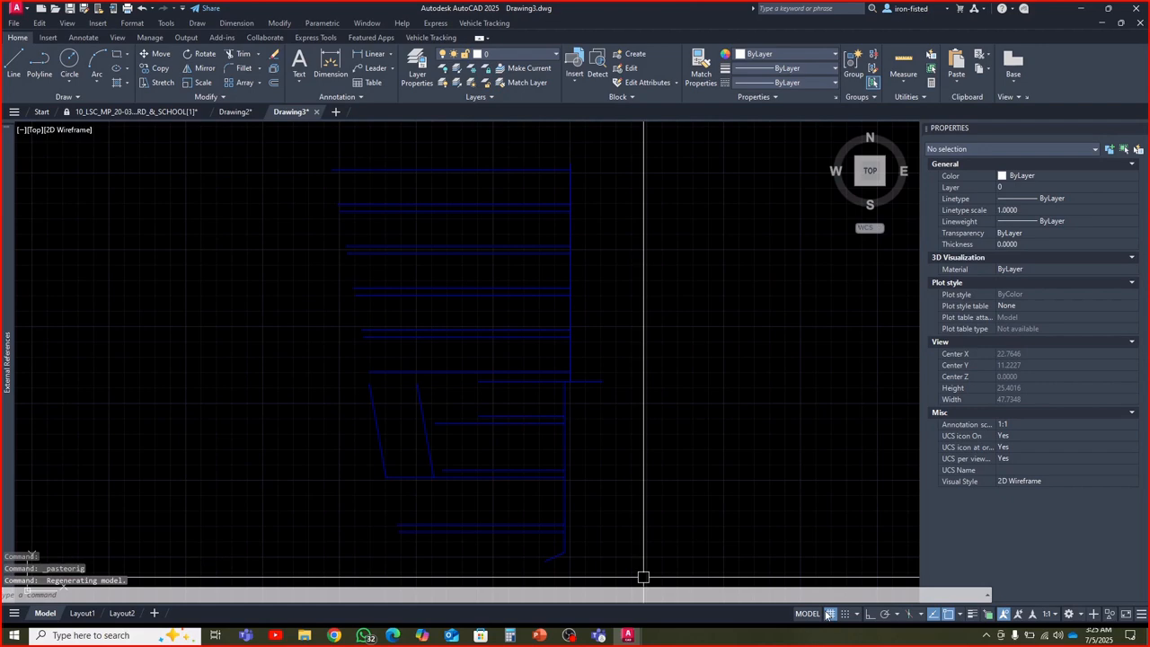
scroll(624, 500, "down", 4)
key("Escape")
key("Escape")
key("Escape")
Window-select the whole pasted sewer network to inspect its polylines, and clear the selection
left_click(342, 288)
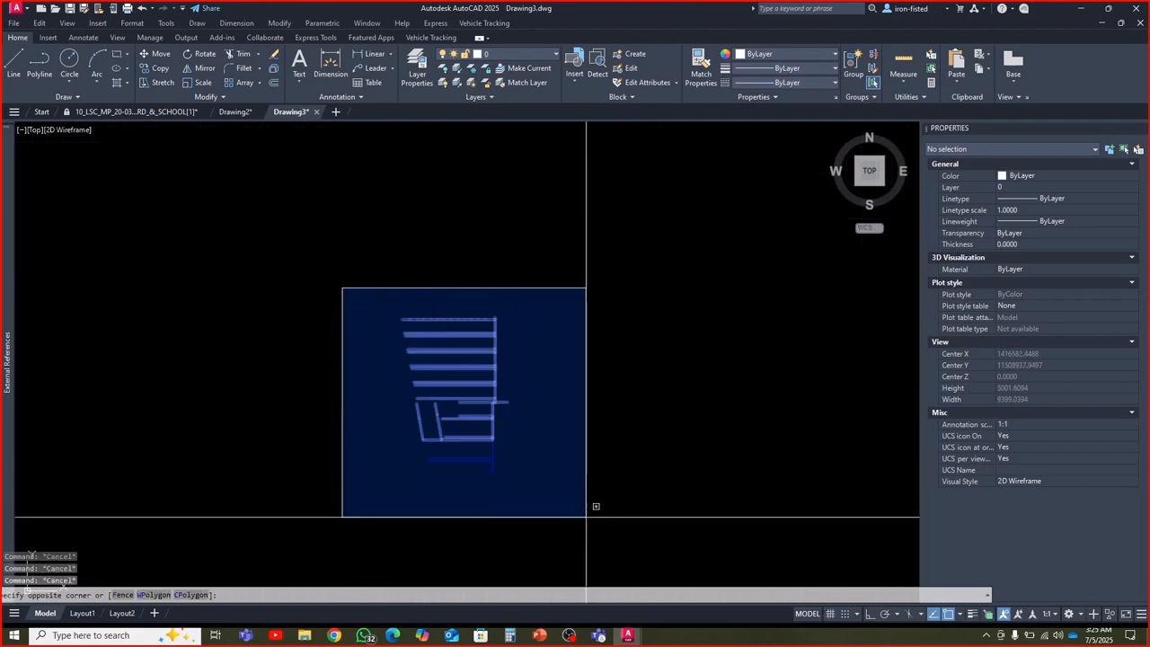
left_click(594, 519)
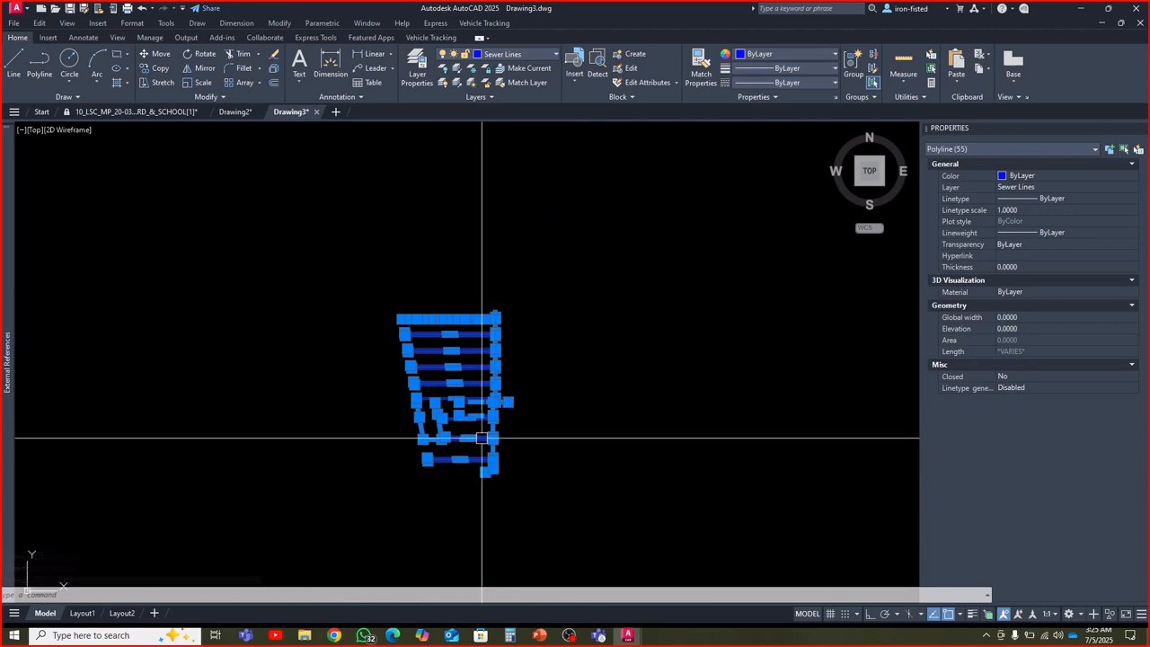
key("Escape")
key("Escape")
key("Escape")
scroll(432, 329, "up", 2)
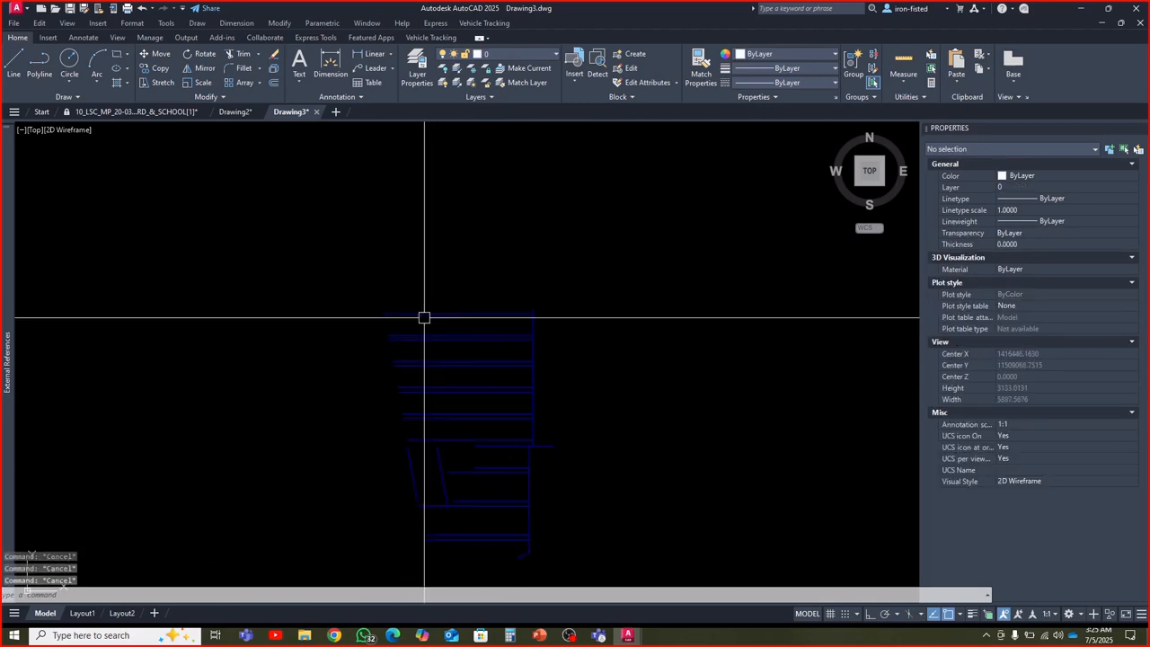
left_click(422, 316)
key("Escape")
middle_click_drag(474, 379, 503, 346)
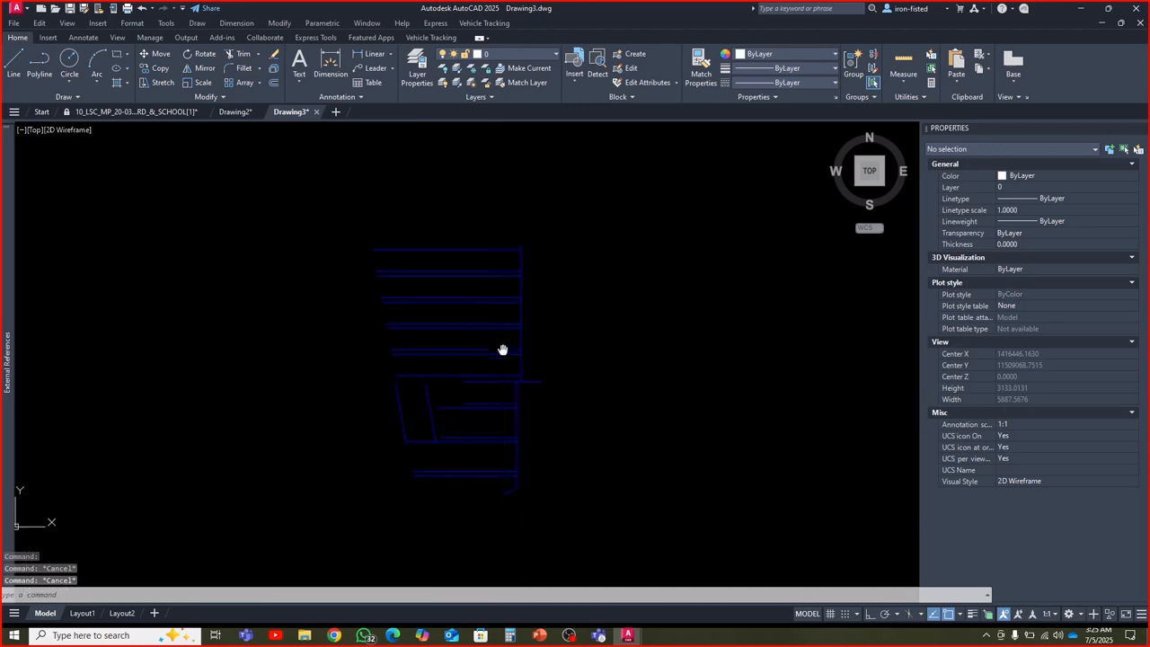
scroll(498, 386, "down", 2)
left_click(380, 268)
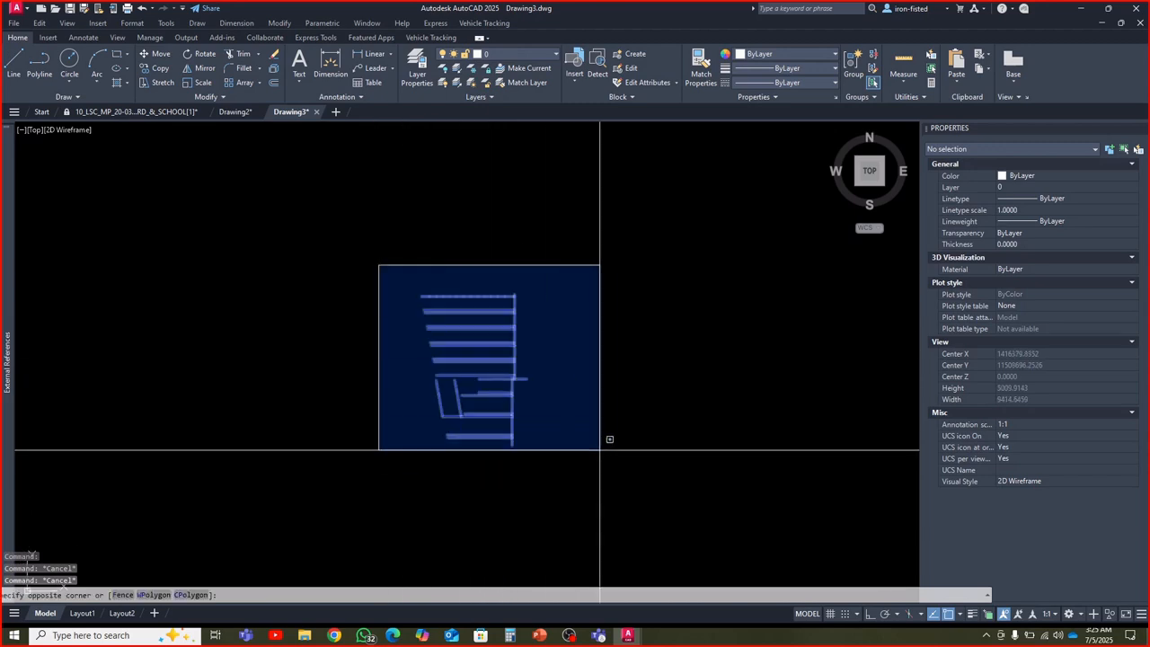
left_click(615, 473)
key("Escape")
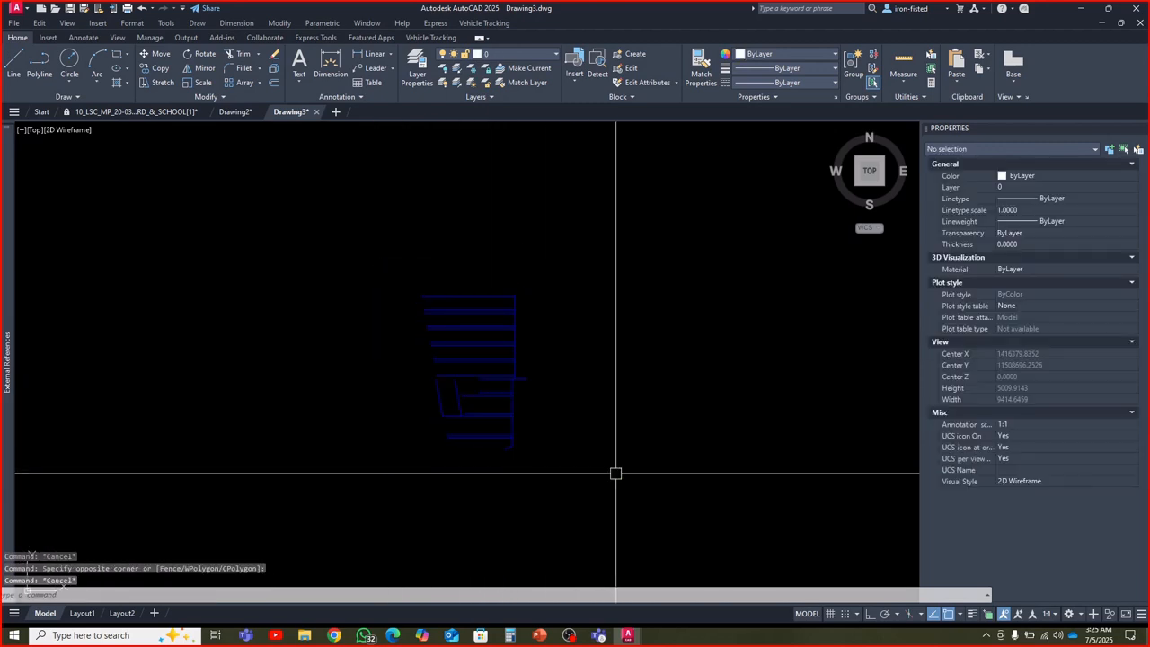
Inspect individual pasted segments, one on the long east vertical sewer line and one on the northernmost street line
scroll(495, 387, "up", 3)
middle_click_drag(495, 372, 508, 450)
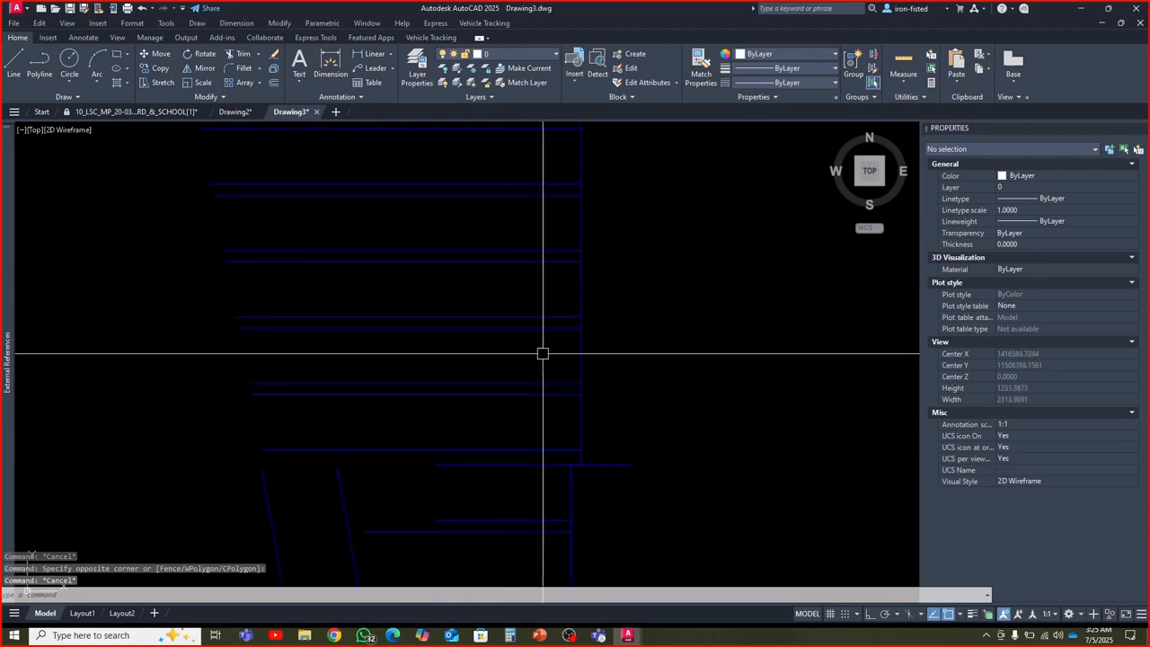
left_click(582, 351)
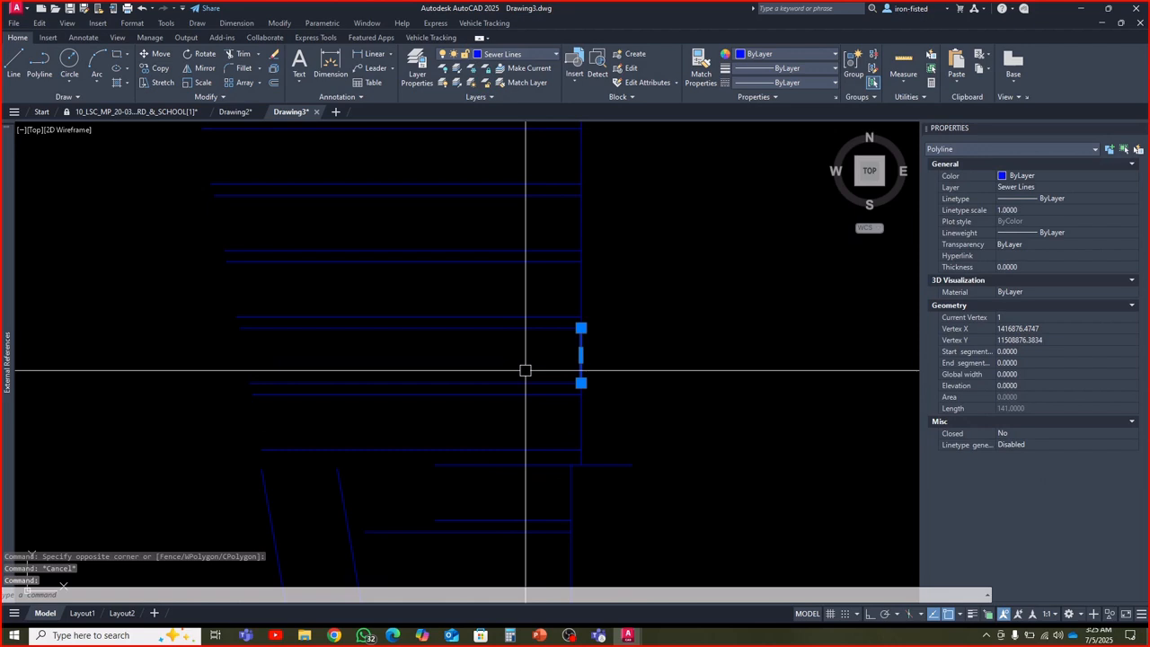
key("Escape")
scroll(456, 285, "up", 3)
left_click(461, 313)
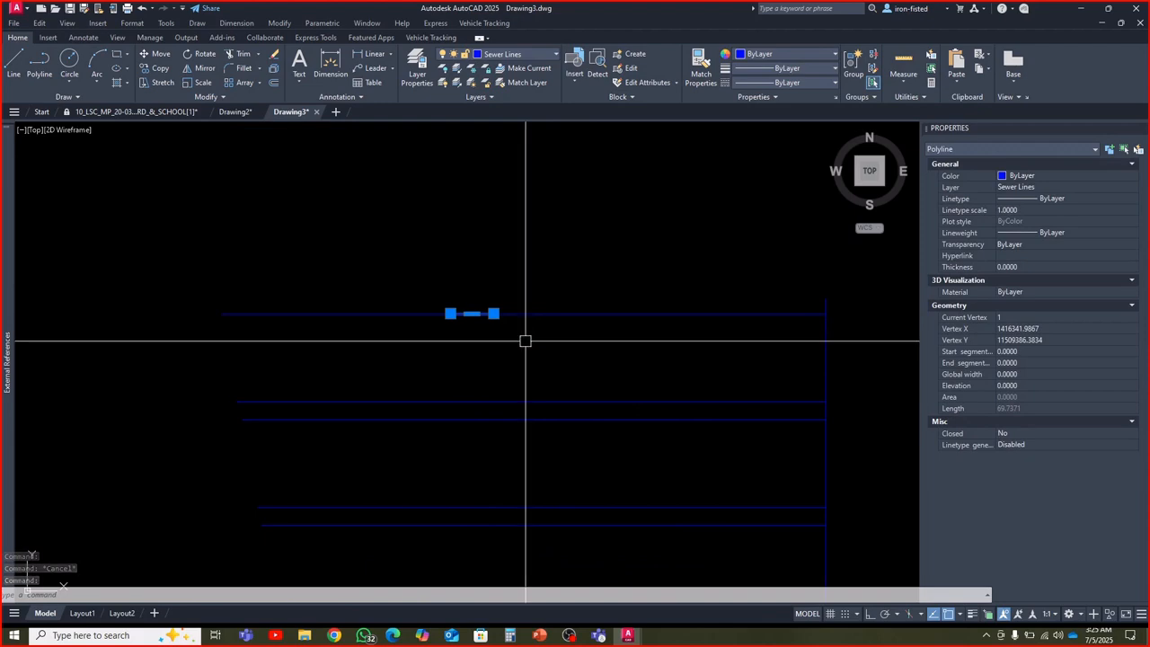
scroll(519, 344, "down", 2)
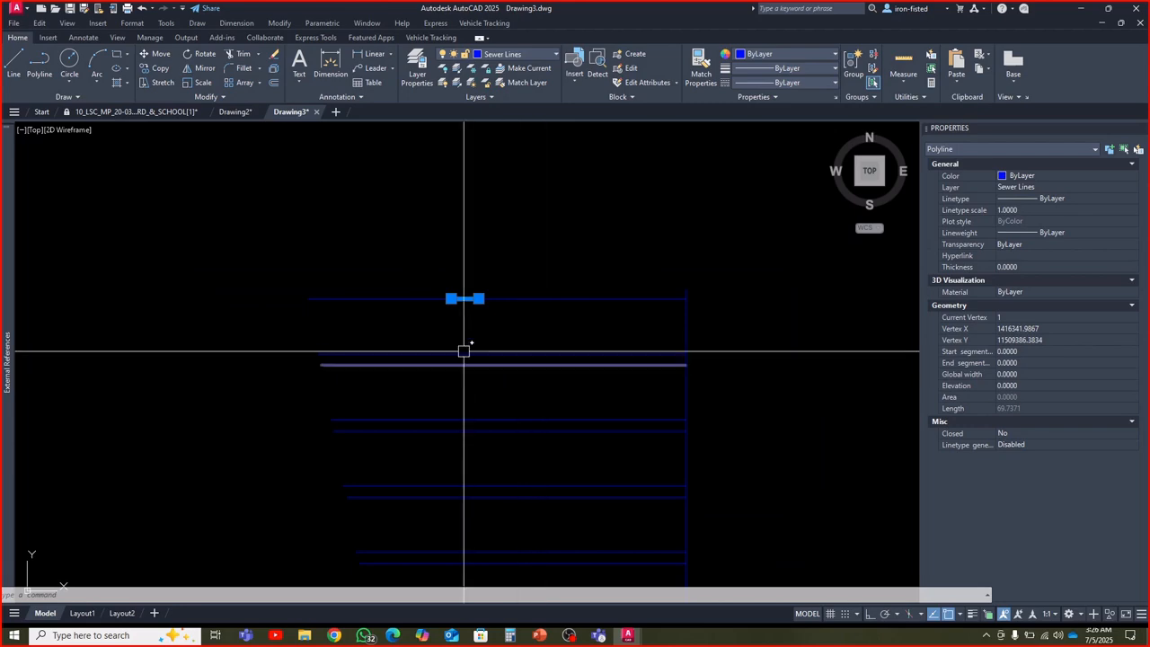
Return to Drawing2 and examine the sewer lines along Street # 9 and Street # 10 against the plots
left_click(235, 111)
scroll(404, 314, "up", 4)
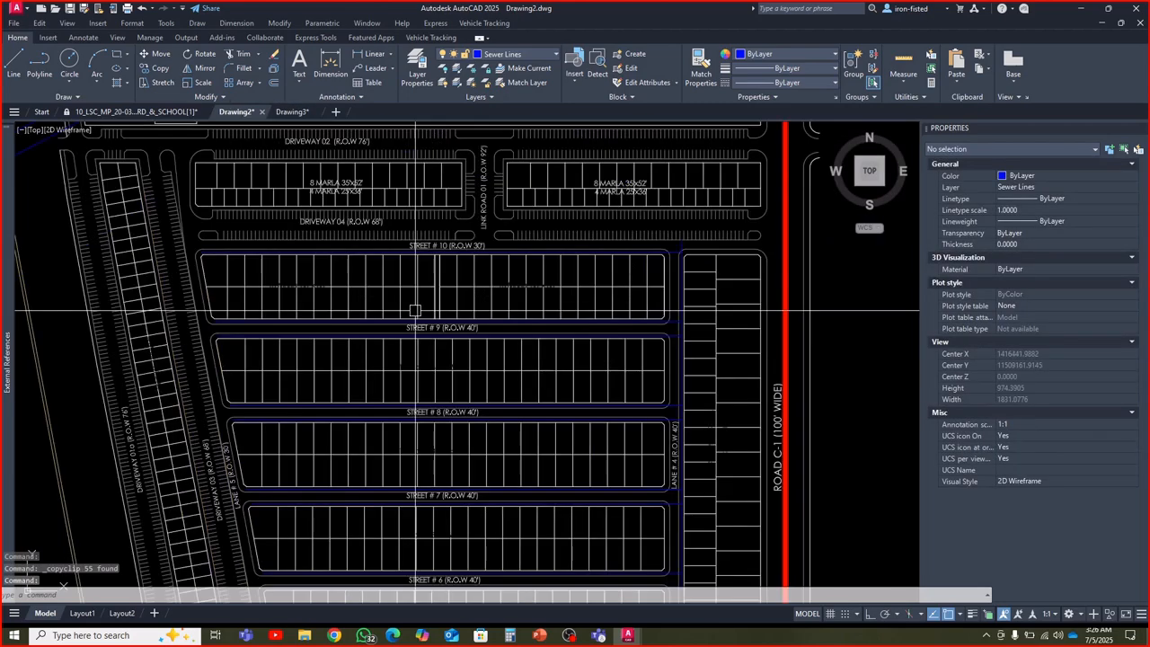
key("Escape")
key("Escape")
scroll(386, 329, "up", 4)
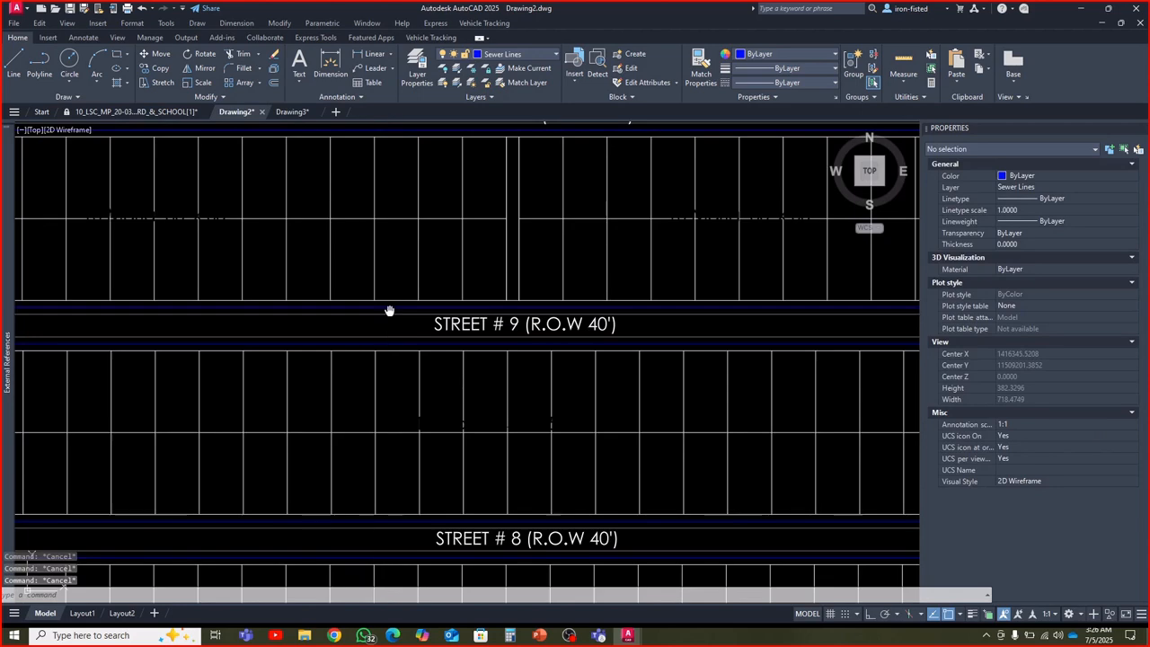
middle_click_drag(387, 310, 350, 371)
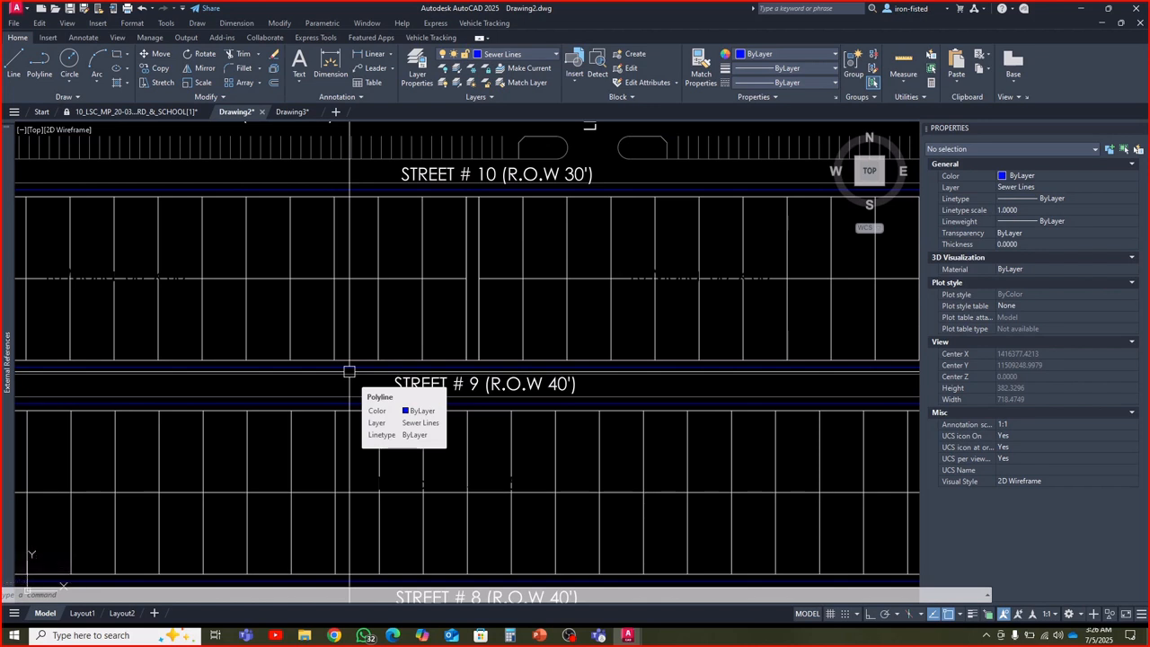
middle_click_drag(342, 246, 328, 291)
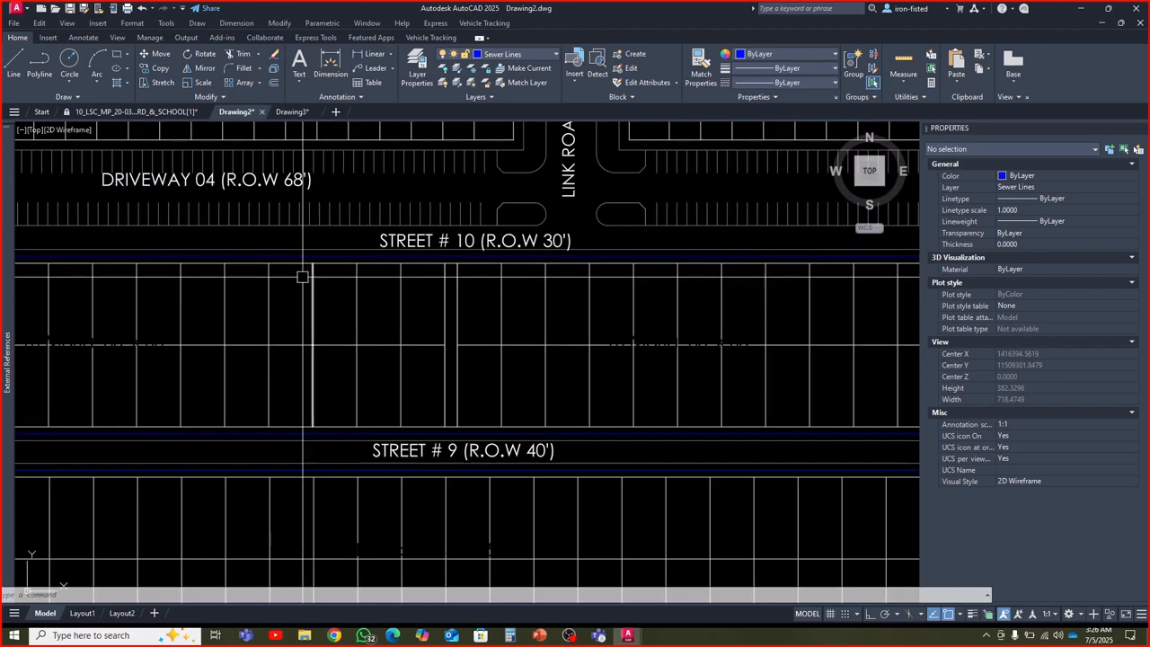
Switch to Drawing3 and inspect the short angled sewer segment at the network's southeast end
left_click(294, 113)
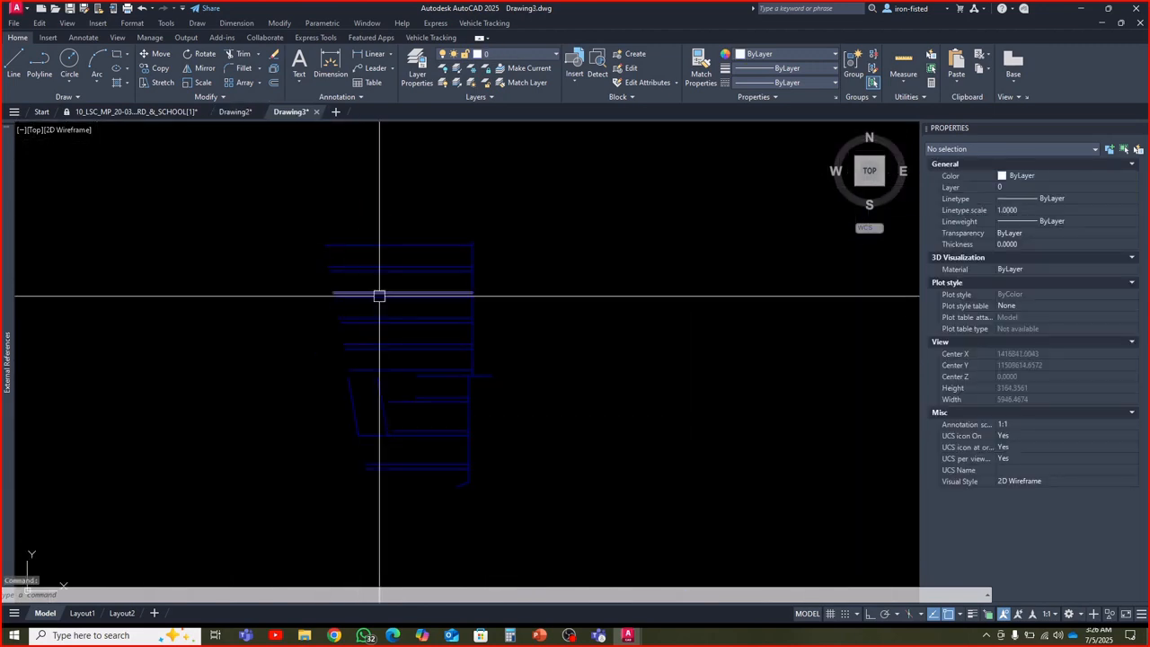
key("Escape")
key("Escape")
scroll(441, 389, "up", 4)
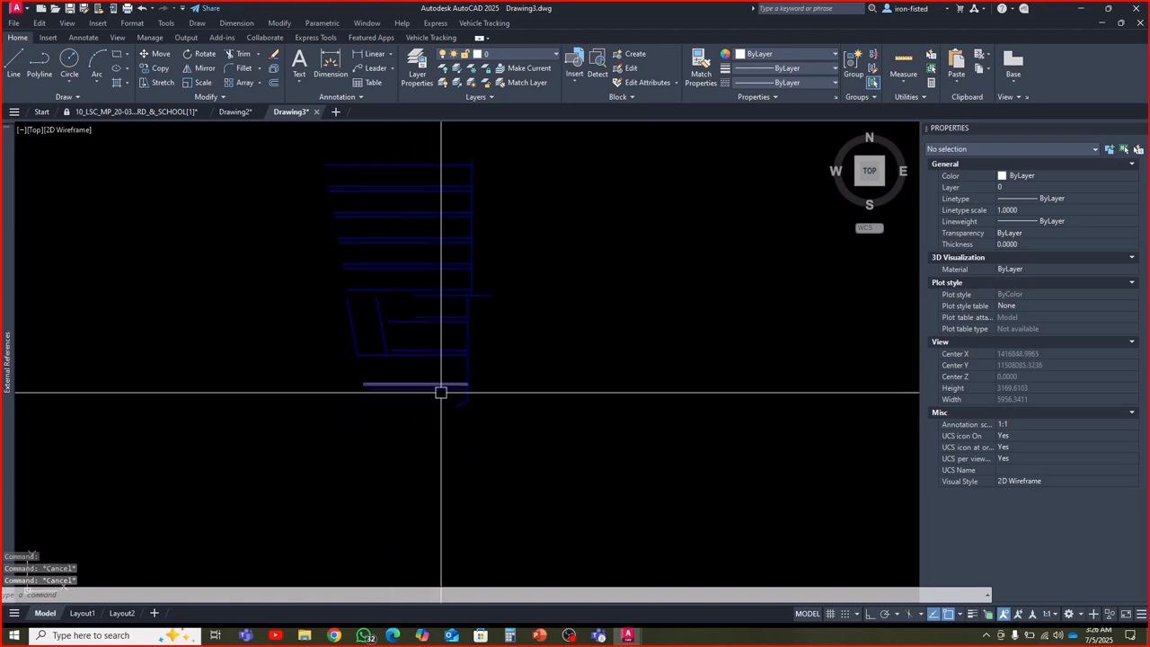
left_click(483, 418)
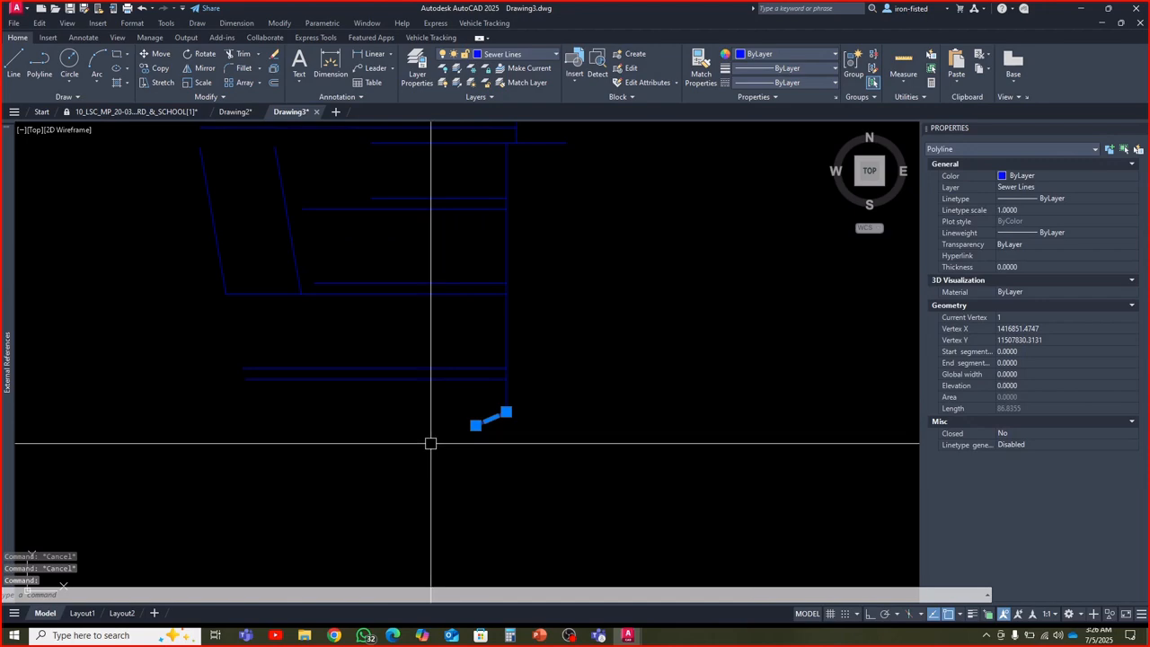
key("Escape")
Look over the pasted network from its north street line to the south end, and fit it with ZOOM Extents
scroll(427, 436, "down", 5)
scroll(398, 333, "up", 4)
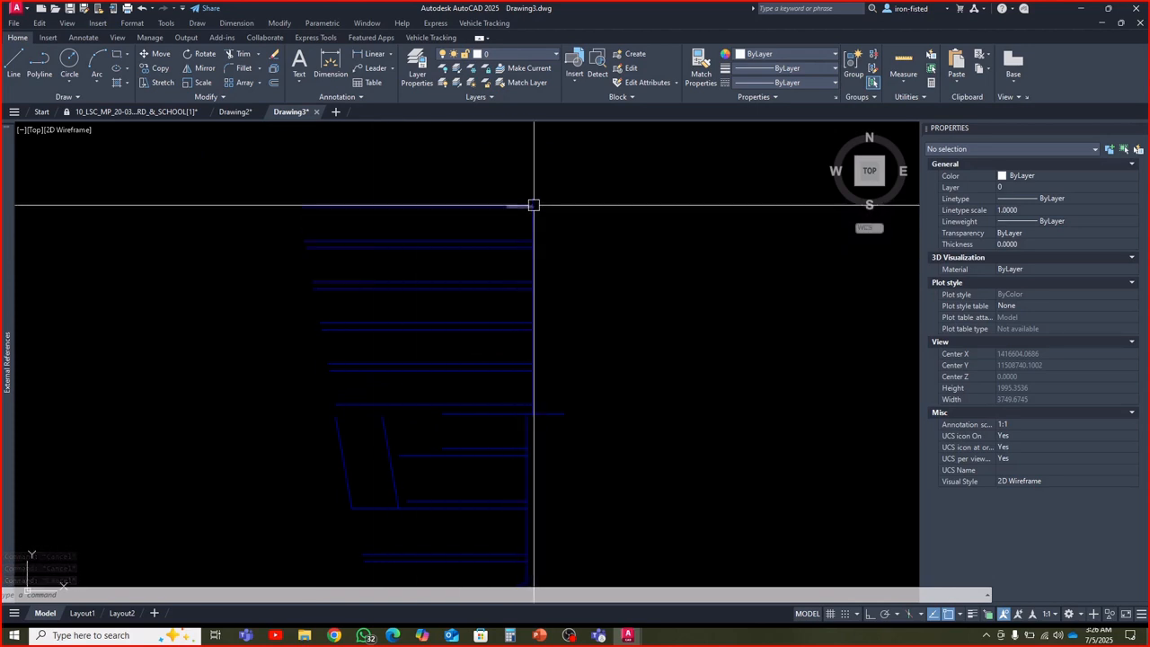
middle_click_drag(533, 317, 526, 261)
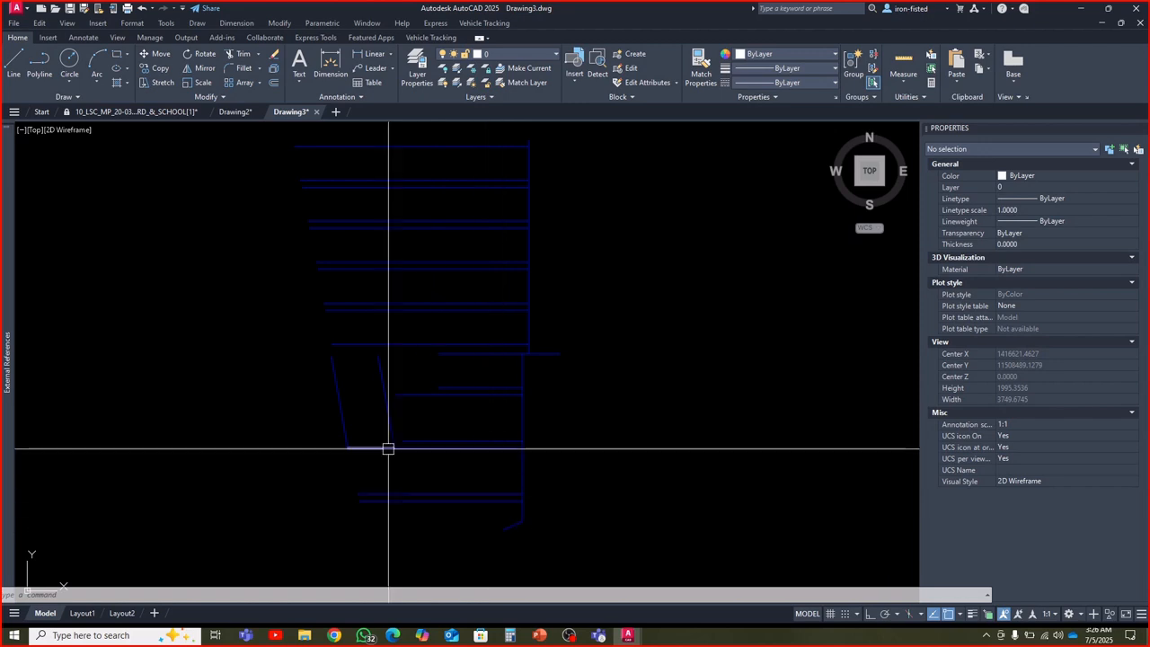
scroll(379, 416, "up", 2)
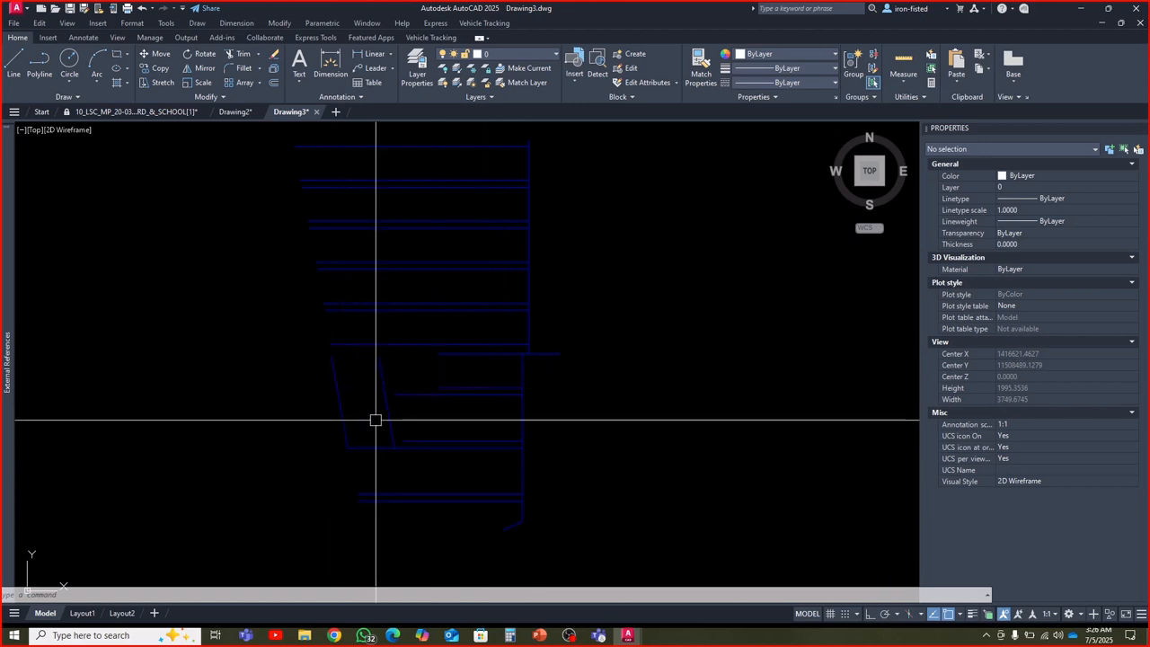
key("Escape")
key("Escape")
key("Escape")
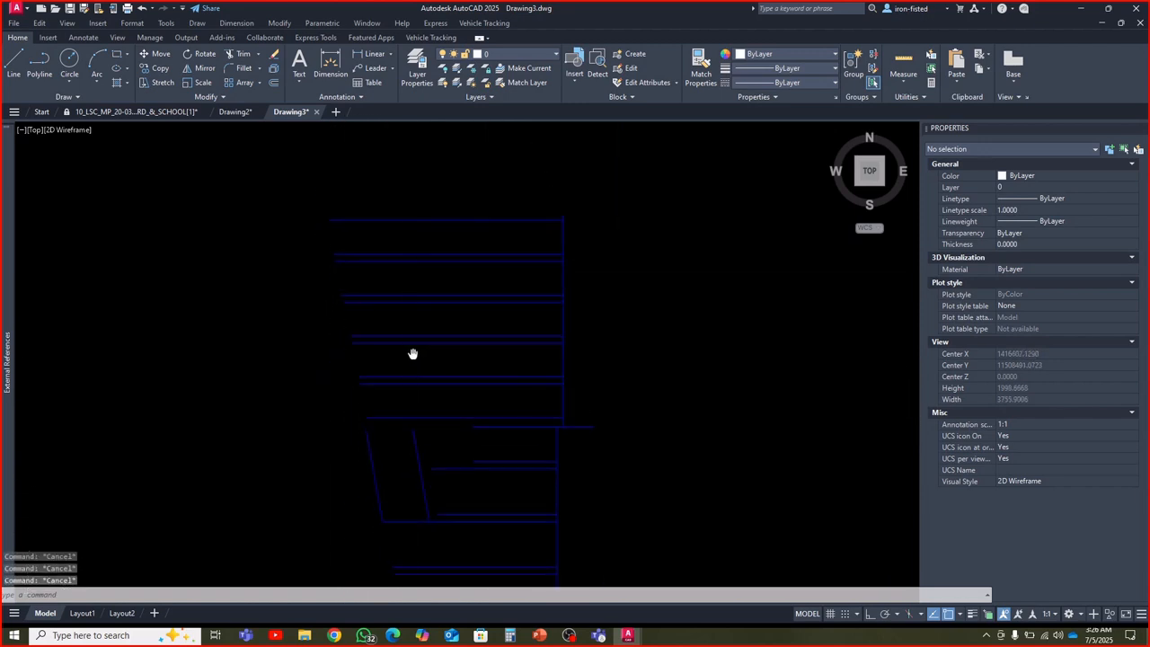
scroll(422, 316, "down", 2)
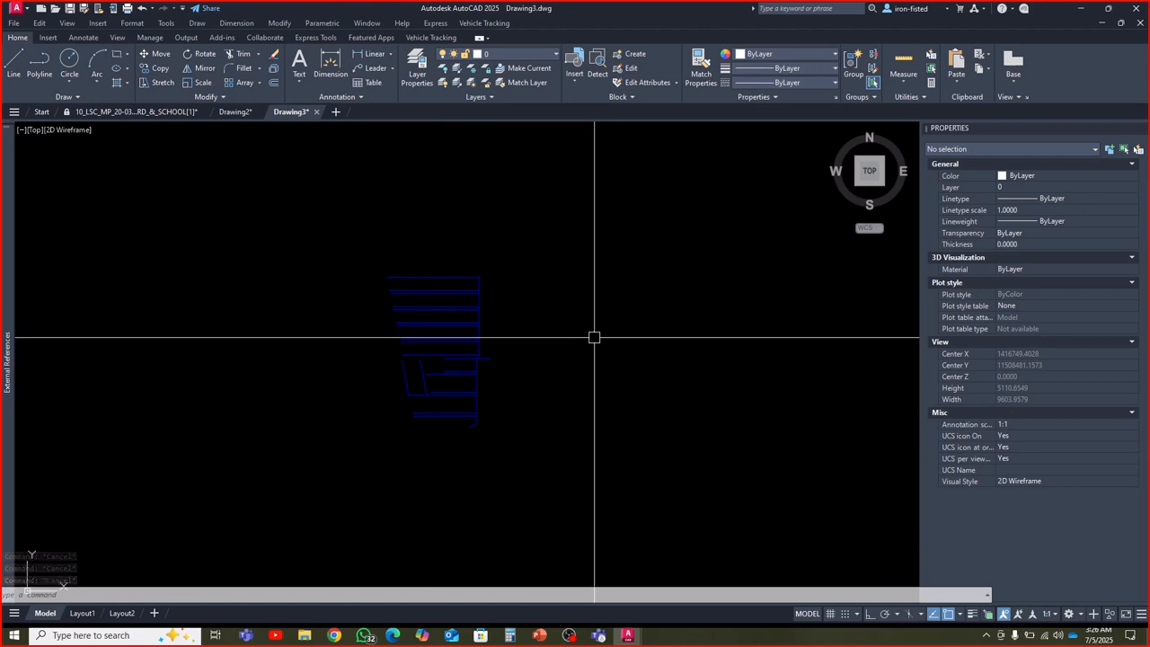
type("z")
key("Return")
type("e")
key("Return")
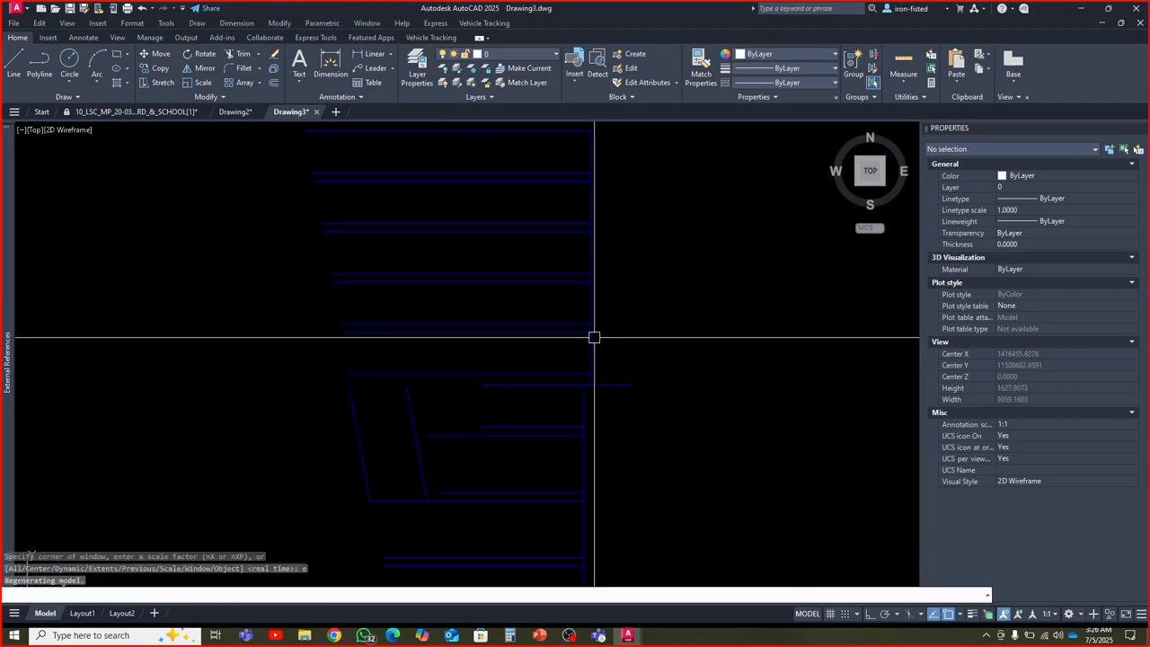
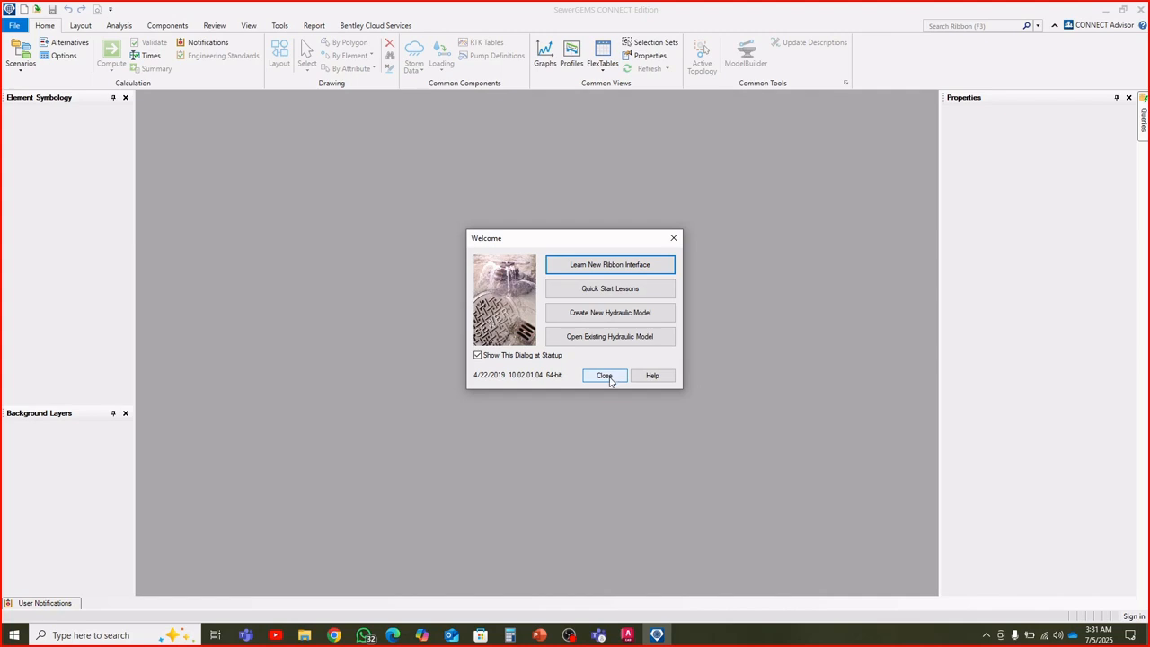
Dismiss the welcome dialog, create a new hydraulic model in SewerGEMS and decline change tracking for it
left_click(604, 375)
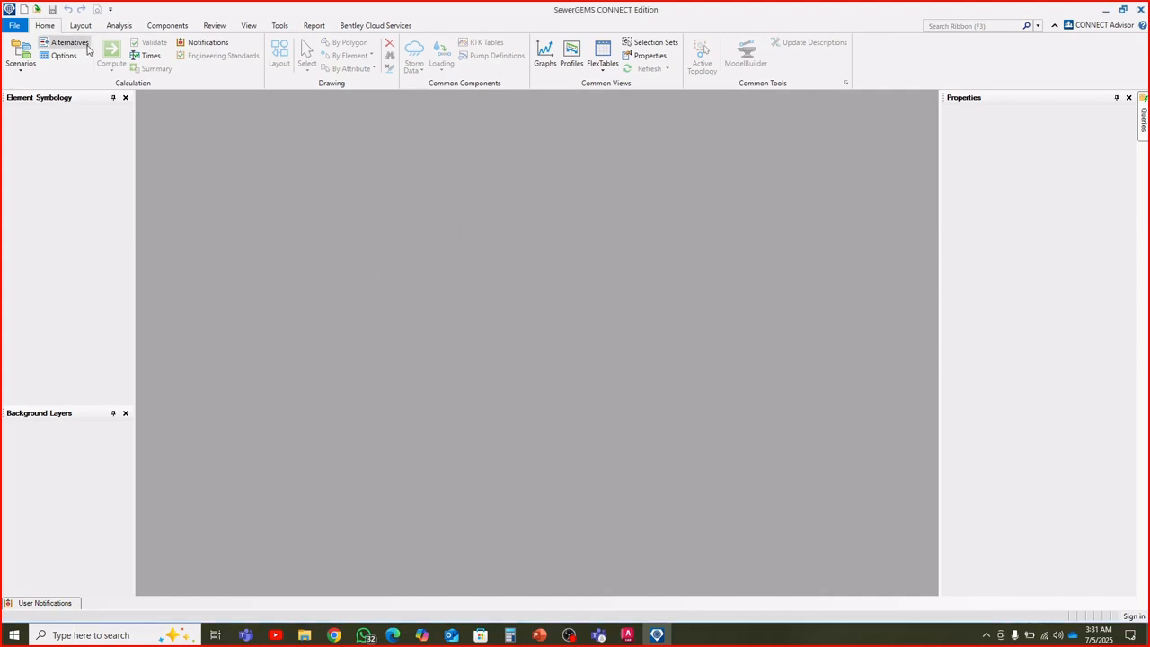
left_click(20, 28)
left_click(37, 94)
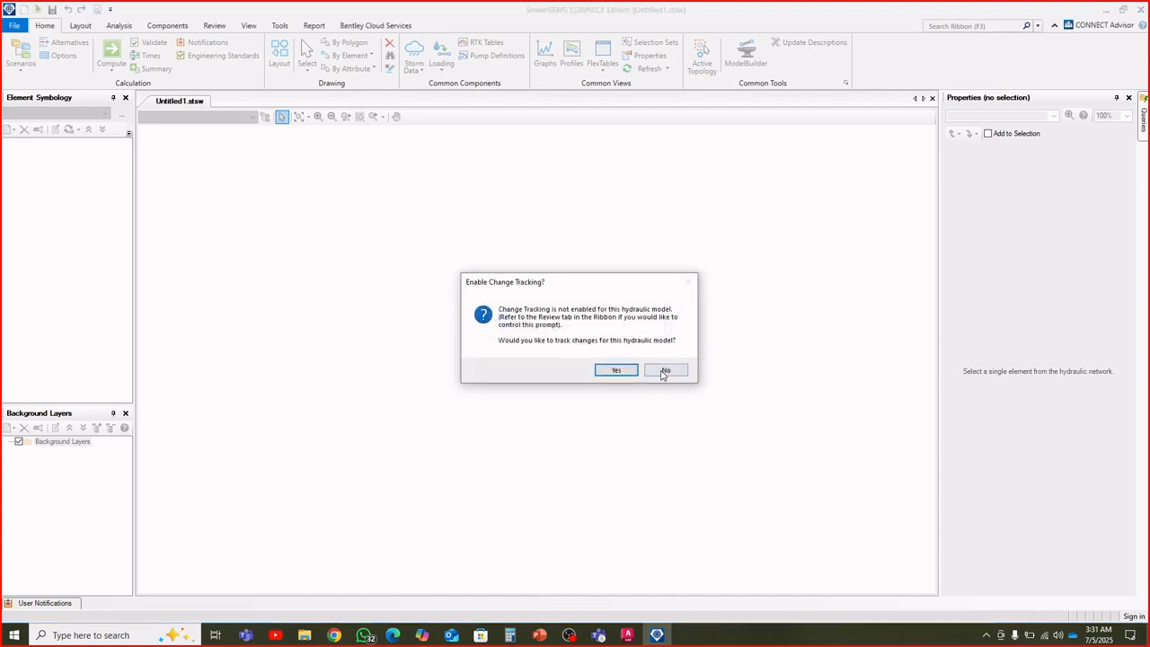
left_click(663, 370)
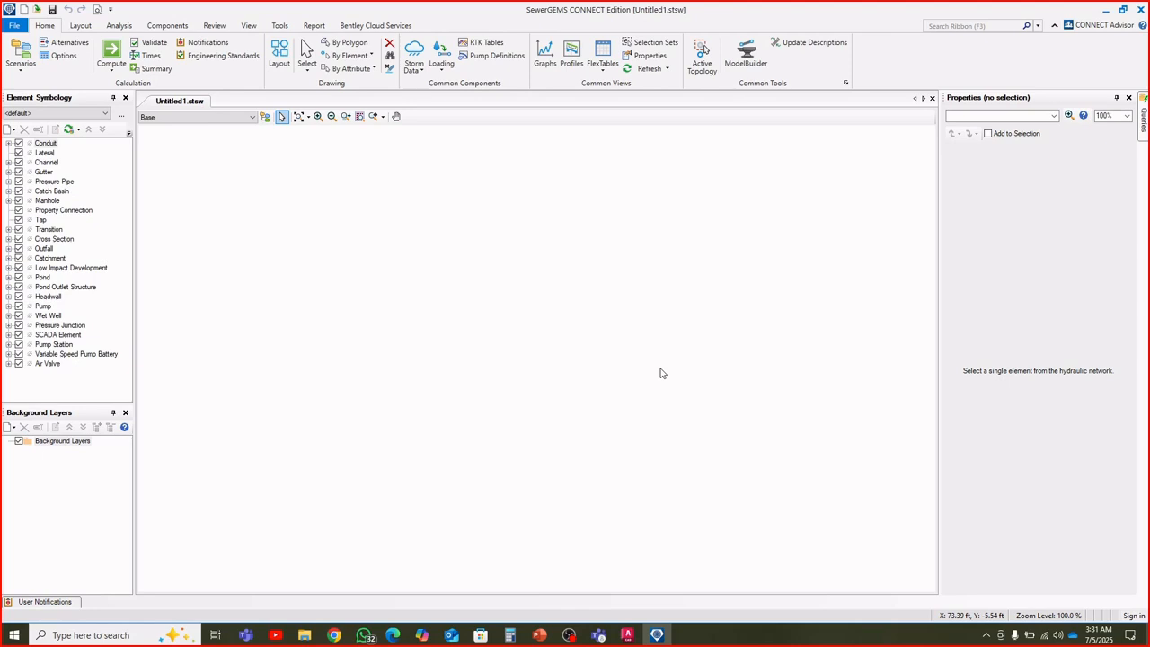
scroll(611, 364, "down", 2)
left_click(80, 27)
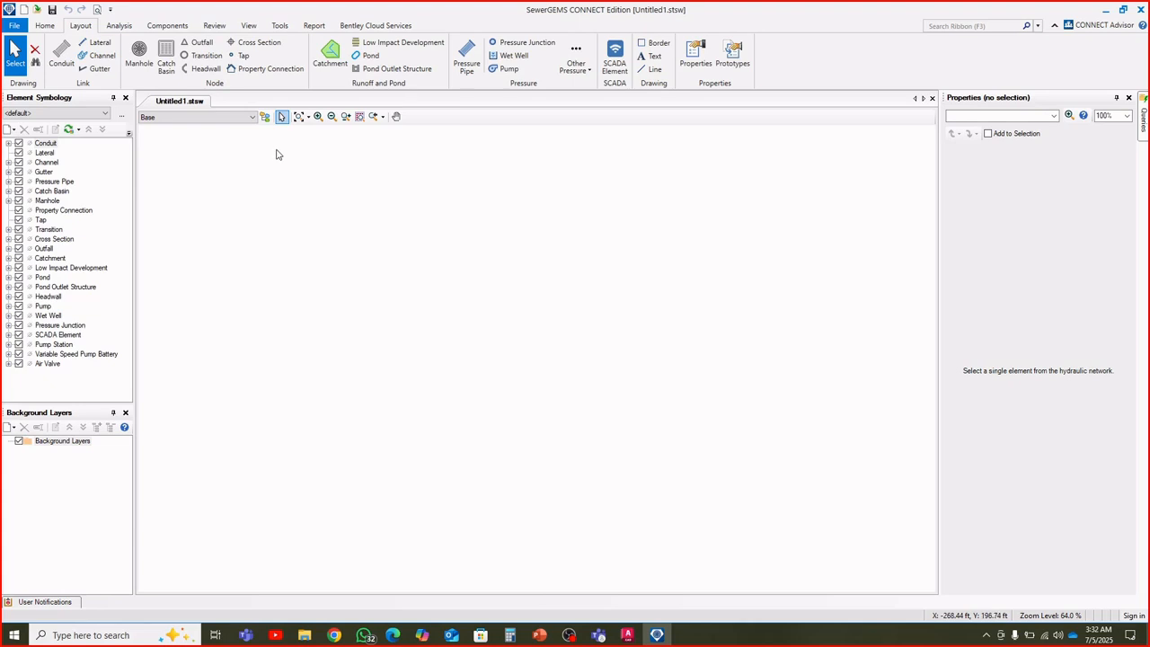
left_click(126, 27)
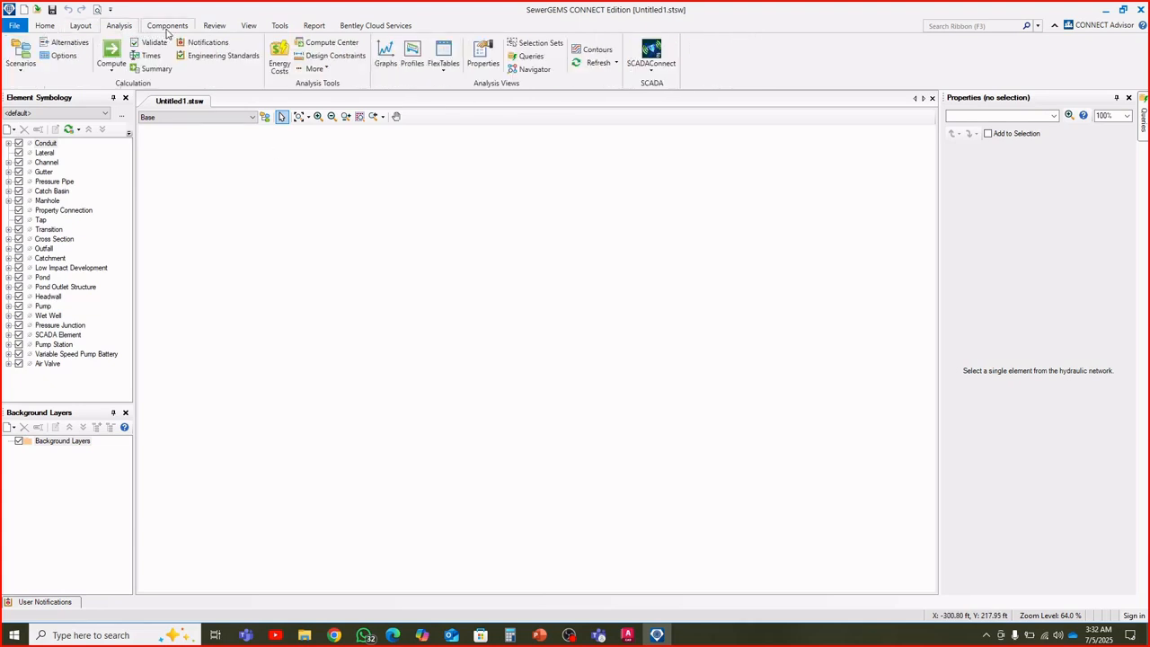
left_click(168, 27)
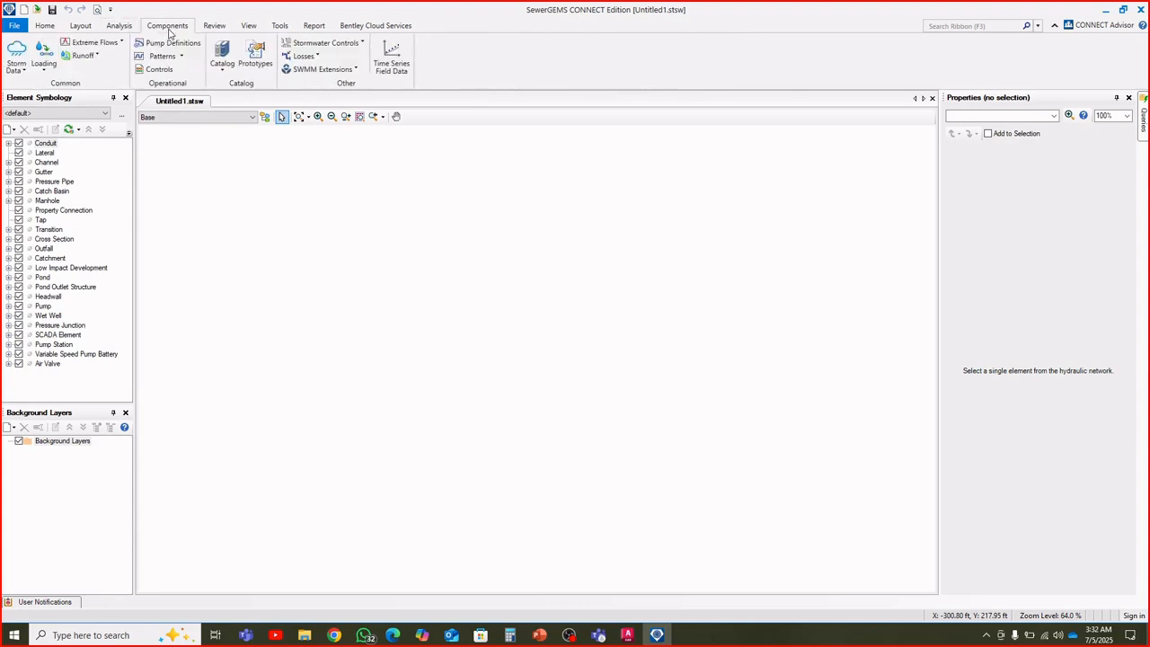
left_click(215, 29)
left_click(182, 29)
left_click(207, 29)
left_click(171, 28)
left_click(207, 29)
left_click(175, 28)
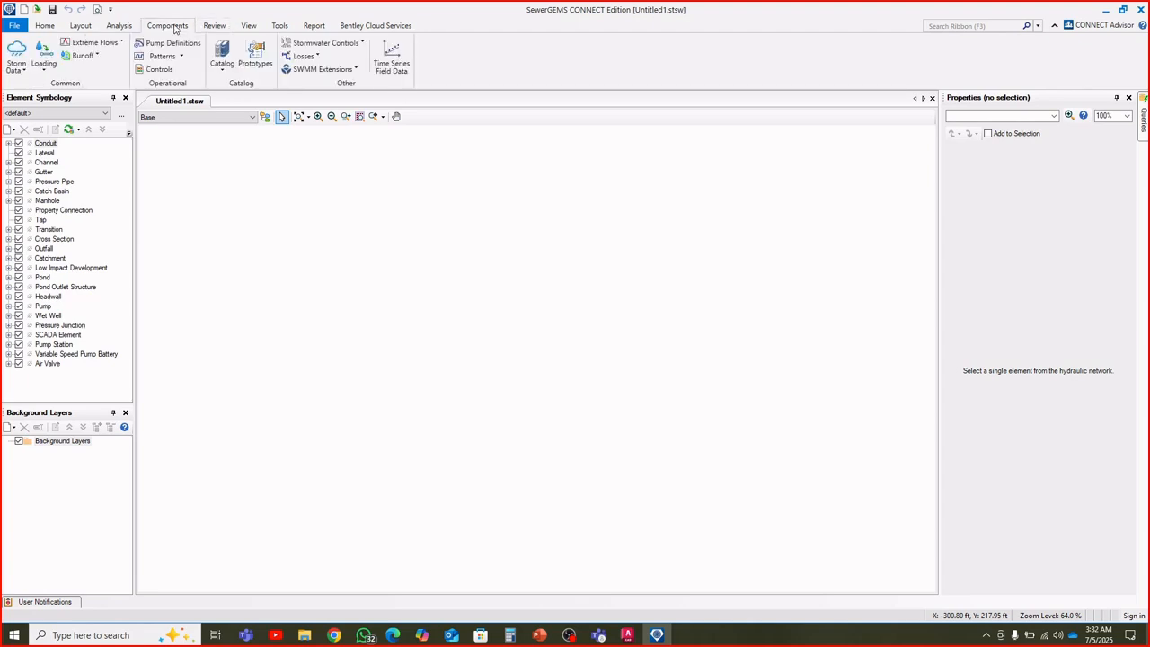
left_click(222, 72)
left_click(431, 74)
left_click(223, 30)
left_click(249, 27)
left_click(280, 27)
left_click(306, 27)
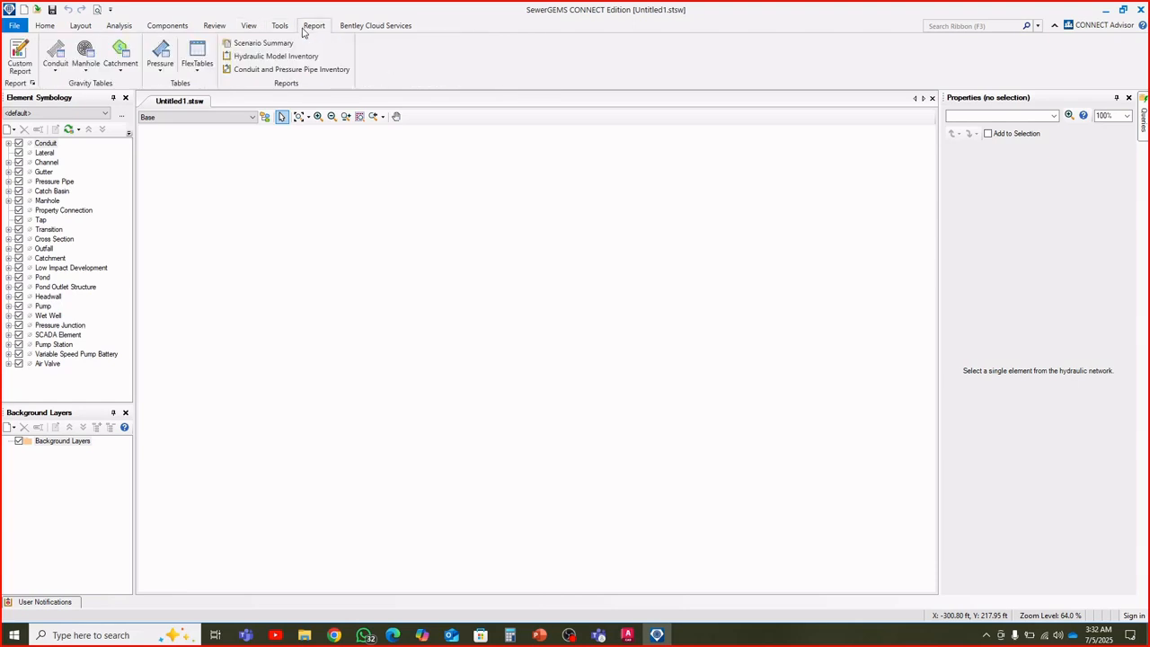
Review the drawing scale settings and the default unit system for new hydraulic models in the program options
left_click(280, 27)
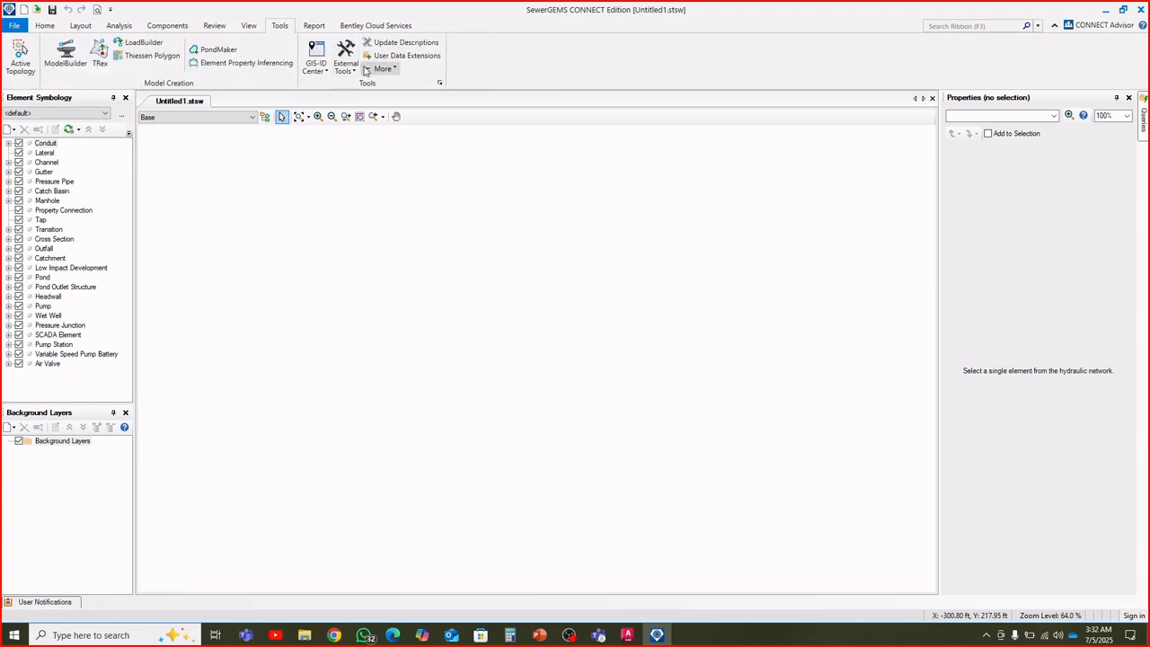
left_click(381, 70)
left_click(386, 195)
left_click_drag(537, 145, 456, 94)
left_click(424, 112)
left_click(441, 109)
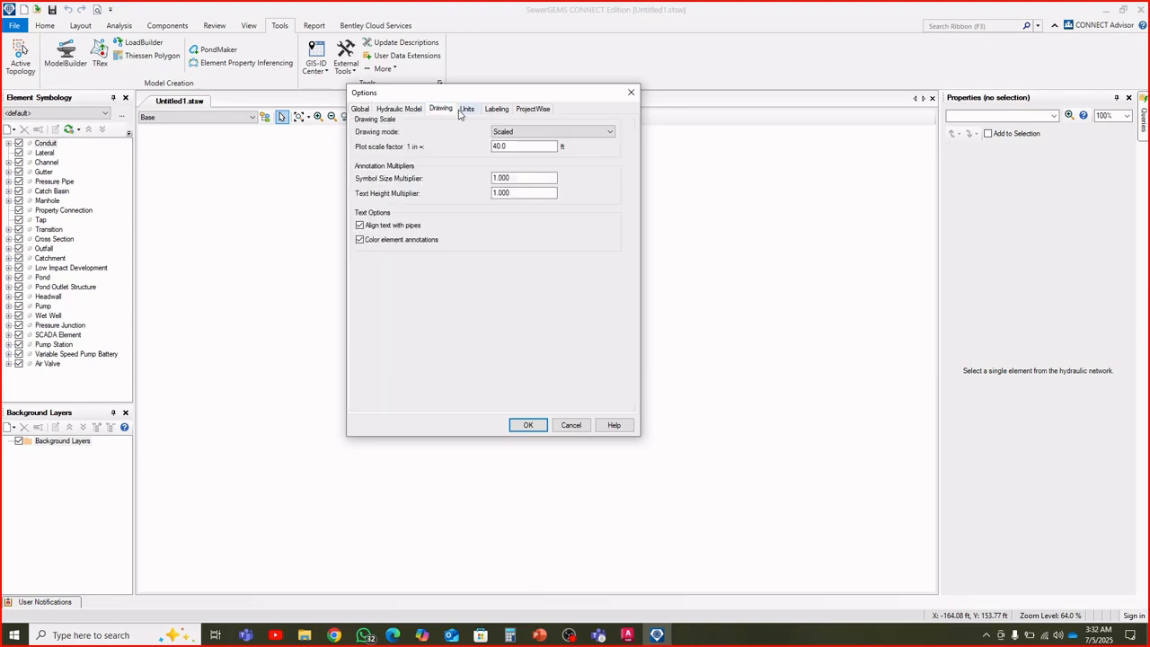
left_click(464, 110)
left_click(549, 139)
left_click(551, 141)
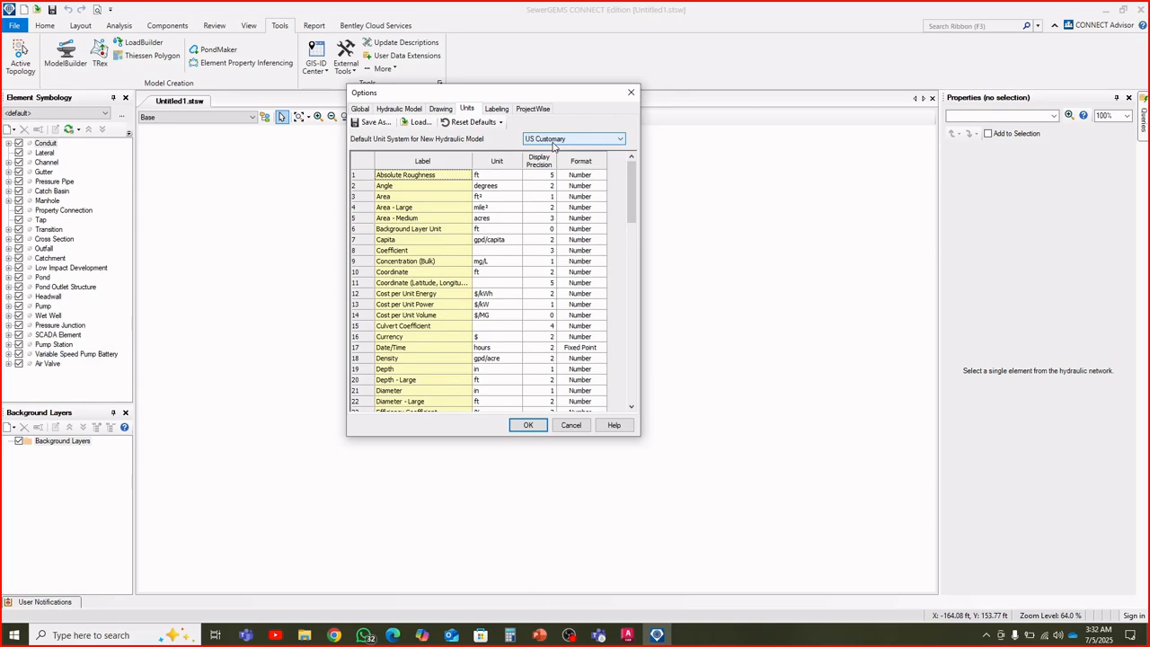
left_click(537, 425)
left_click_drag(479, 207, 560, 267)
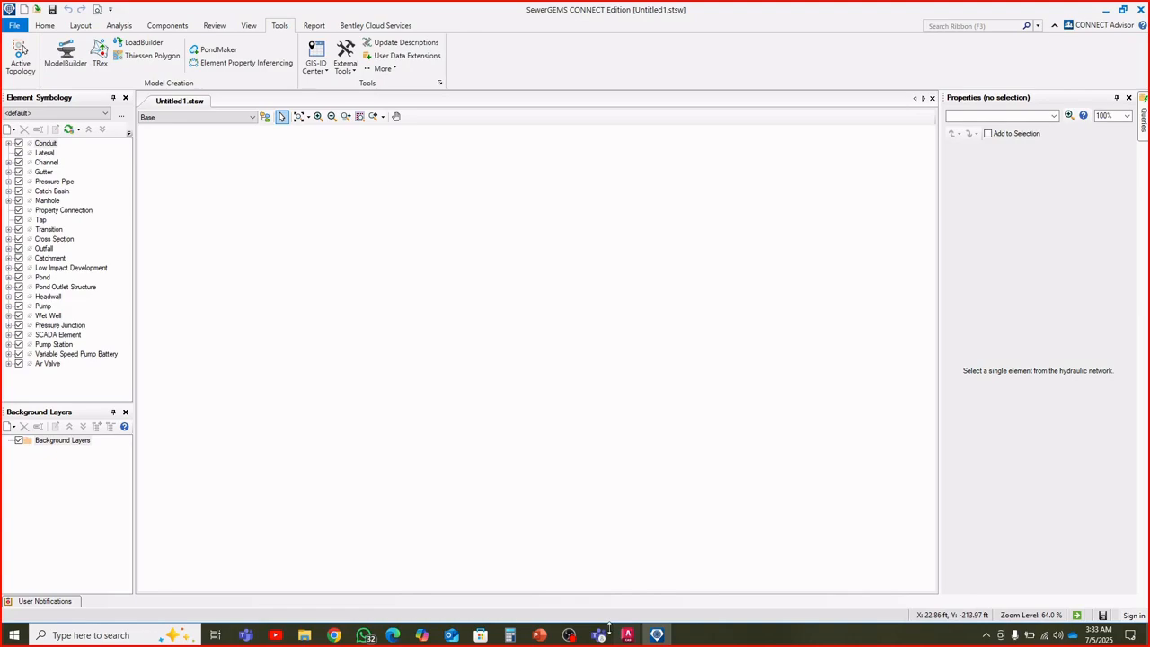
Switch to Drawing3.dwg in AutoCAD and check its drawing units, leaving them without saving a change
mouse_move(626, 635)
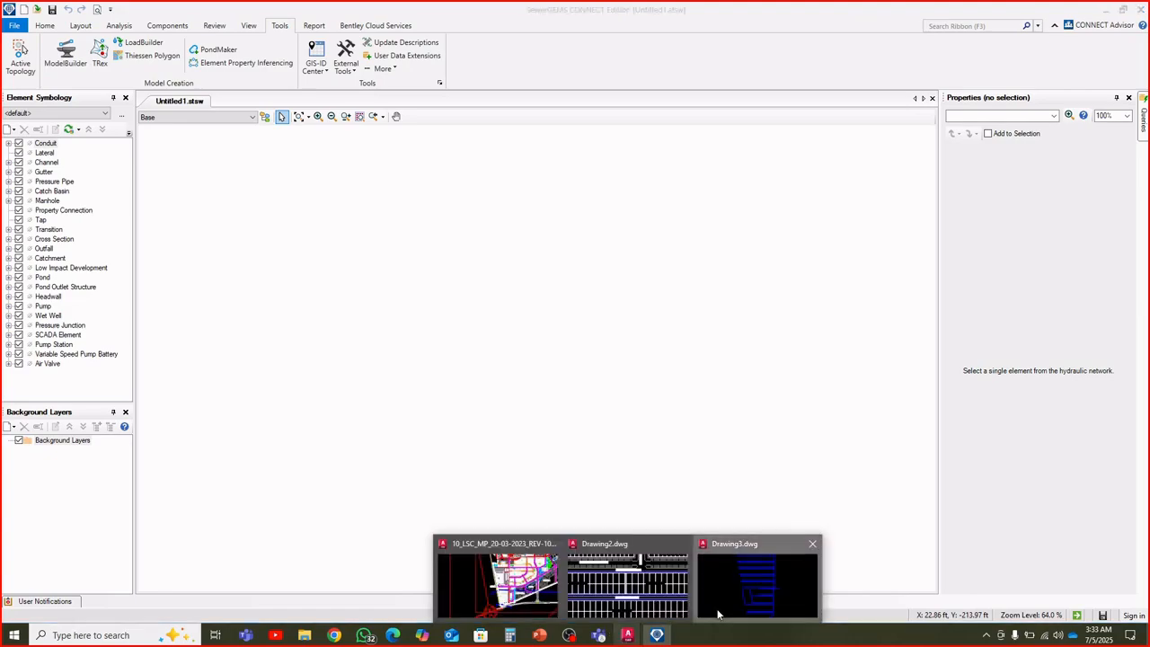
left_click(757, 579)
type("un")
key("Return")
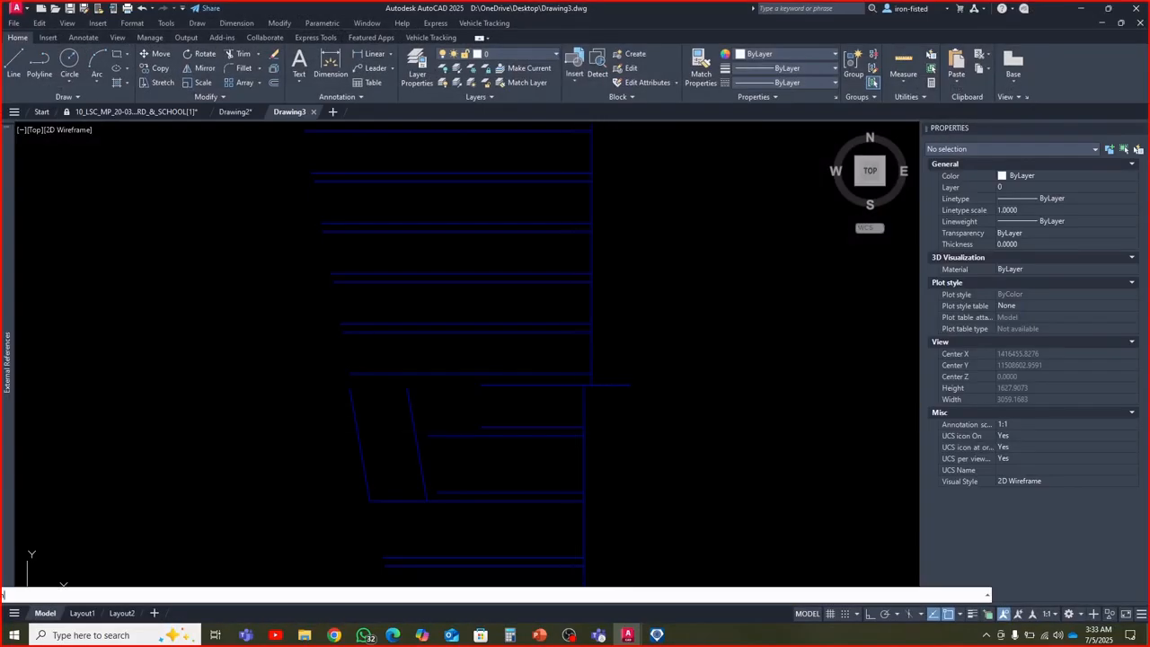
left_click(761, 349)
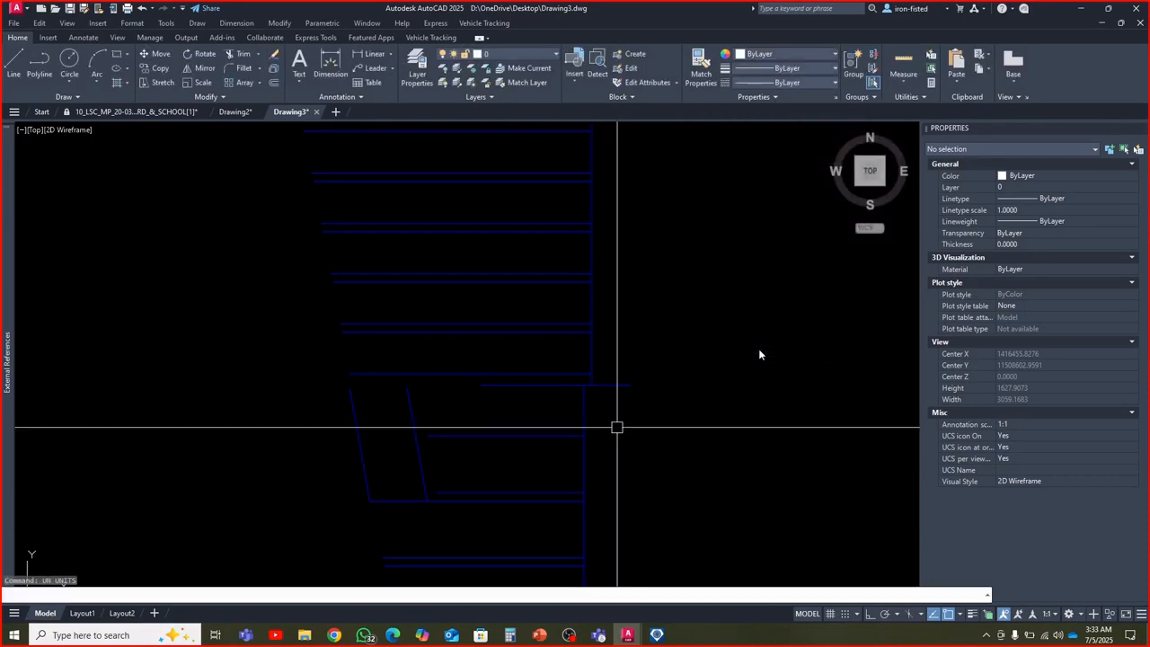
Inspect the properties of one horizontal sewer polyline mid-network and of the entire sewer network, clearing the selection each time
left_click(555, 371)
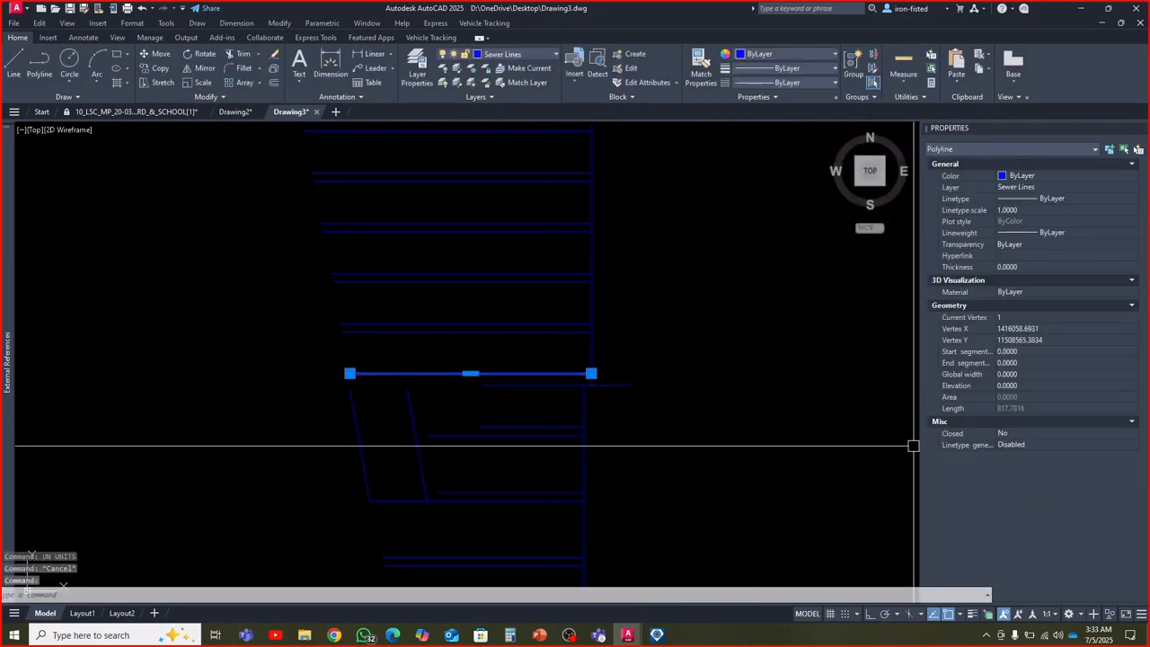
key("Escape")
key("Escape")
scroll(613, 410, "down", 5)
middle_click_drag(584, 409, 511, 385)
left_click(574, 481)
left_click(375, 275)
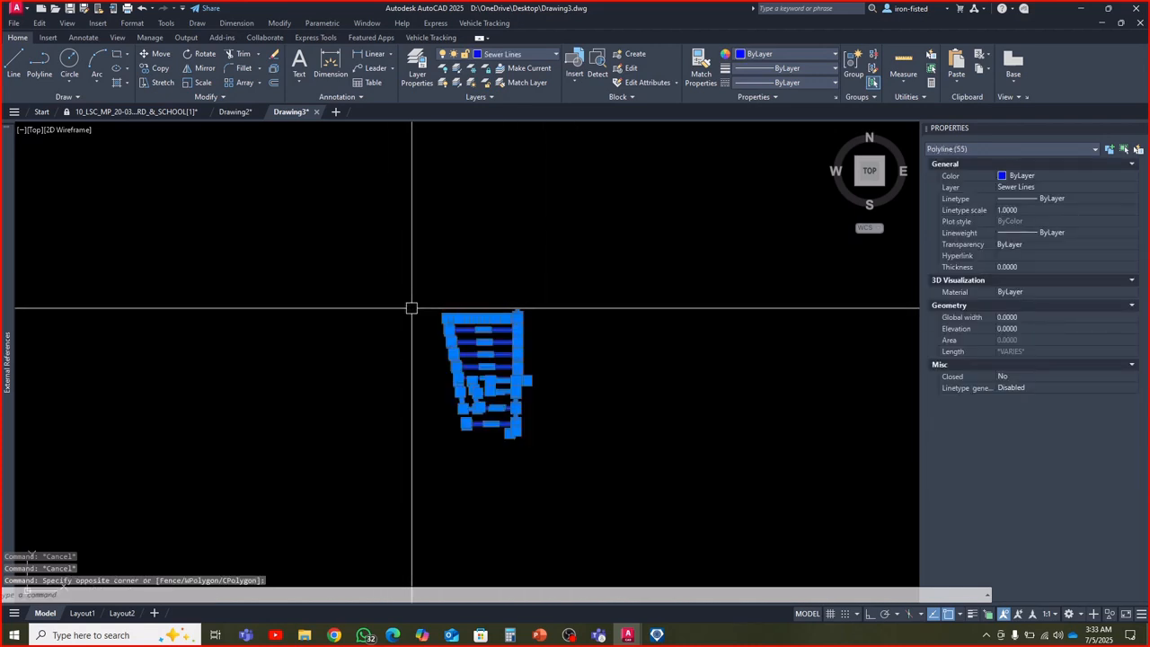
key("Escape")
Set the insertion scale of Drawing3 to Feet with the UNITS command
type("un")
key("Return")
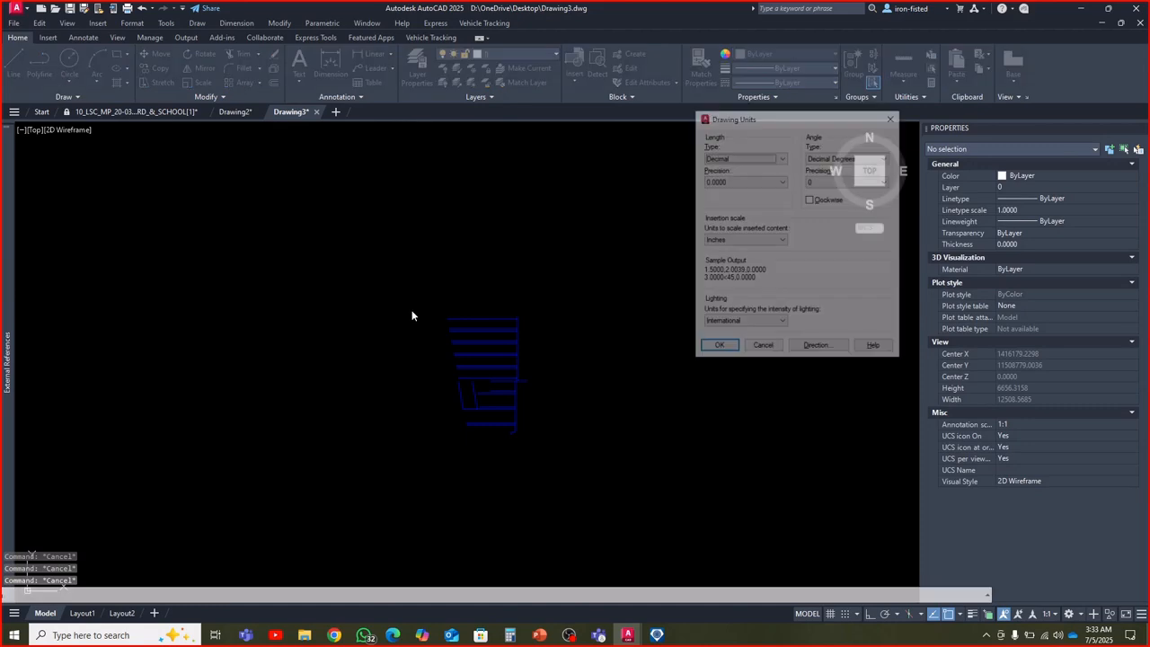
left_click(762, 240)
left_click(746, 268)
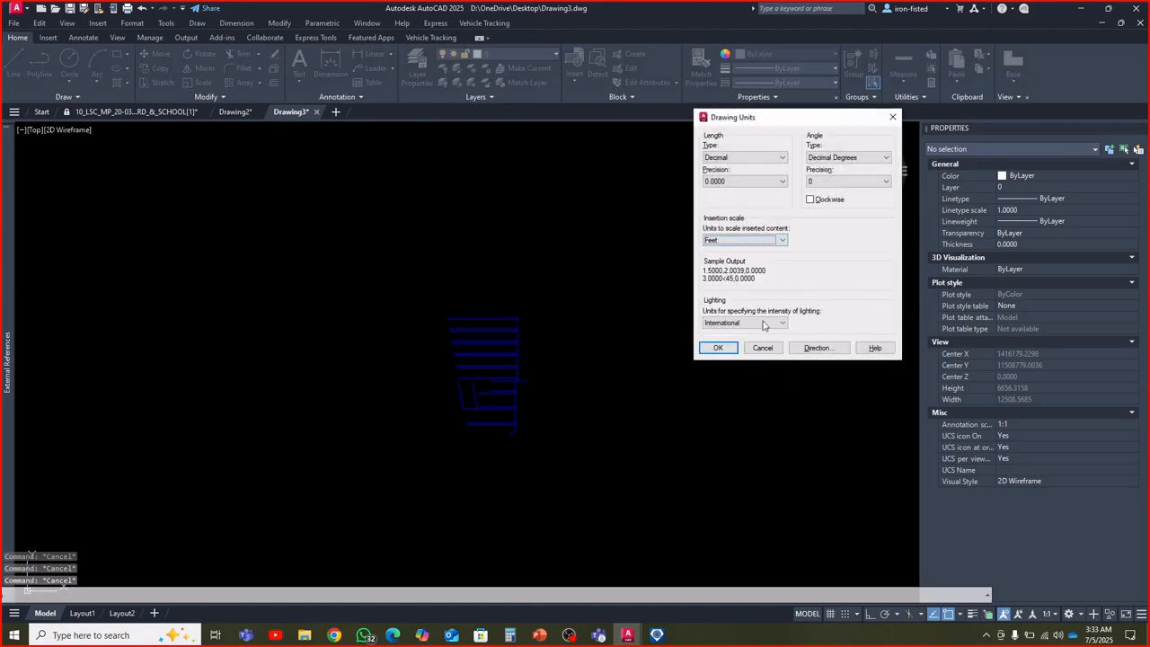
left_click(717, 348)
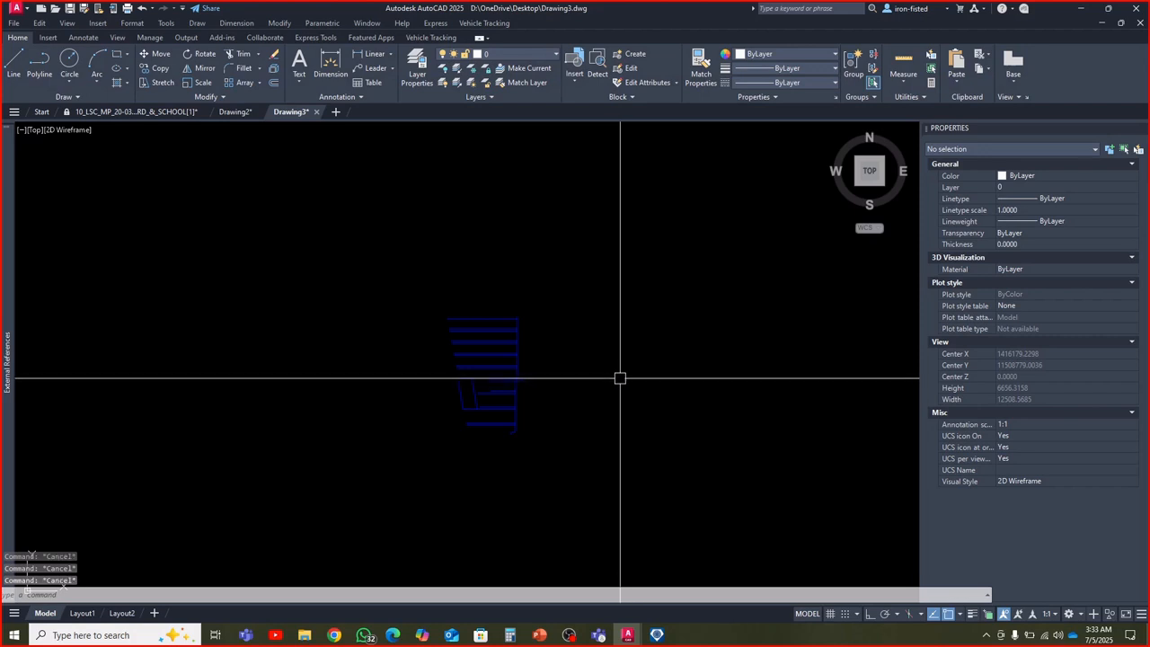
Export the sewer network with DXFOUT as Drawing3.dxf on the Desktop in AutoCAD 2018 DXF format, and close Drawing3
type("dxfout")
key("Return")
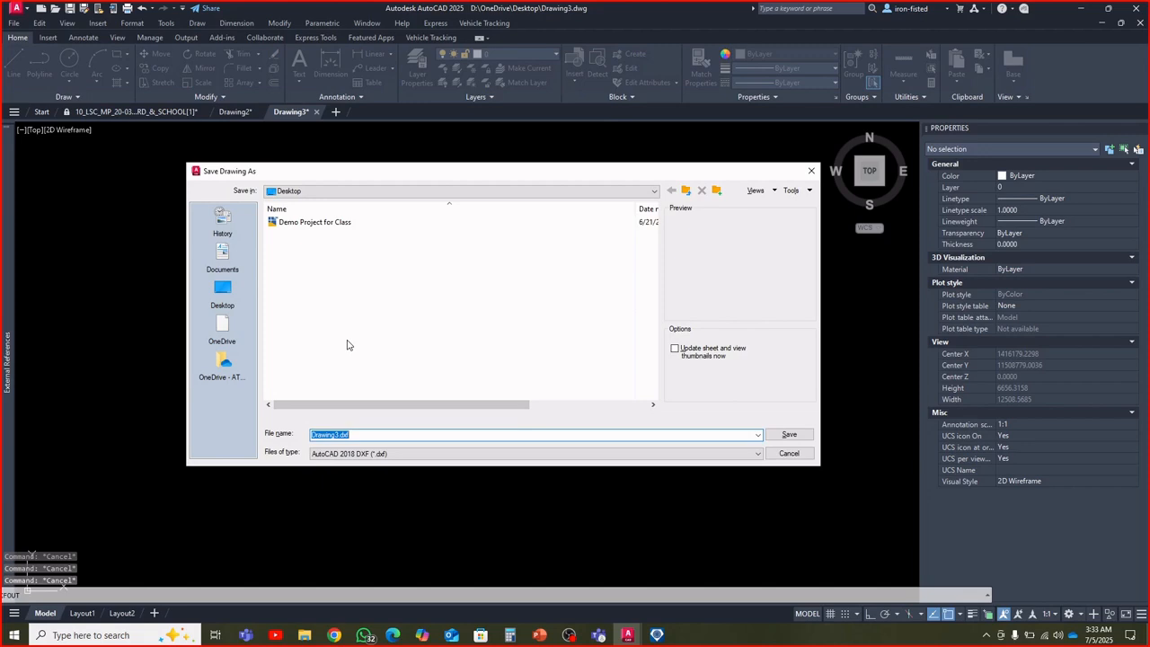
left_click(779, 436)
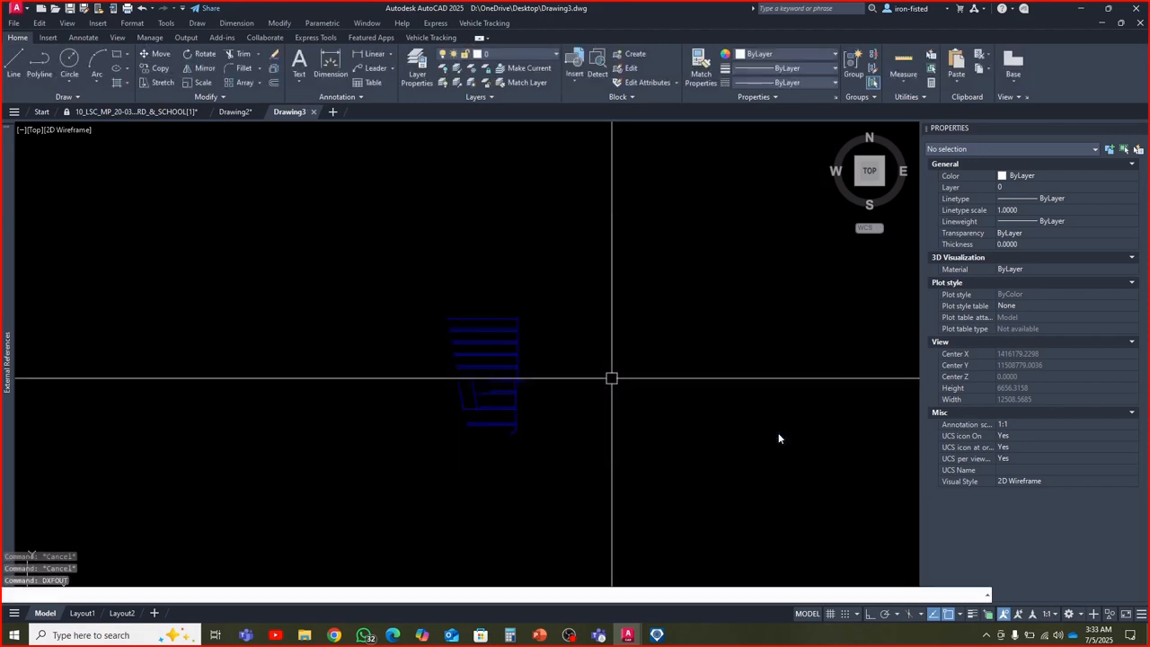
left_click(313, 112)
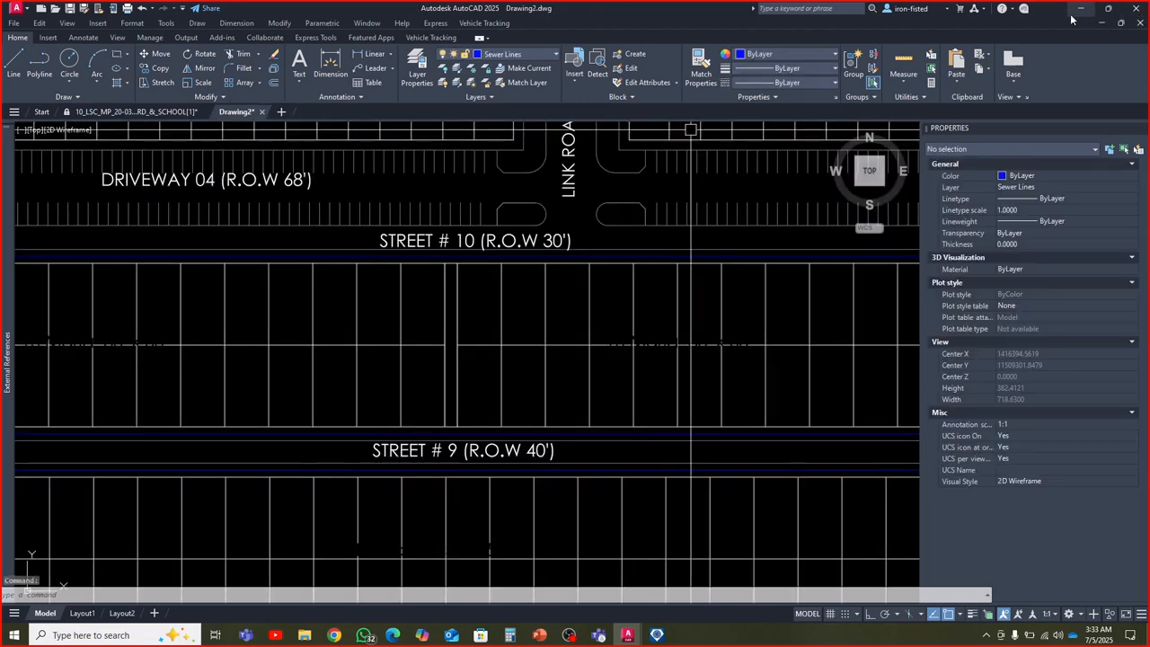
Switch back to SewerGEMS and start a new ModelBuilder import setup
left_click(657, 634)
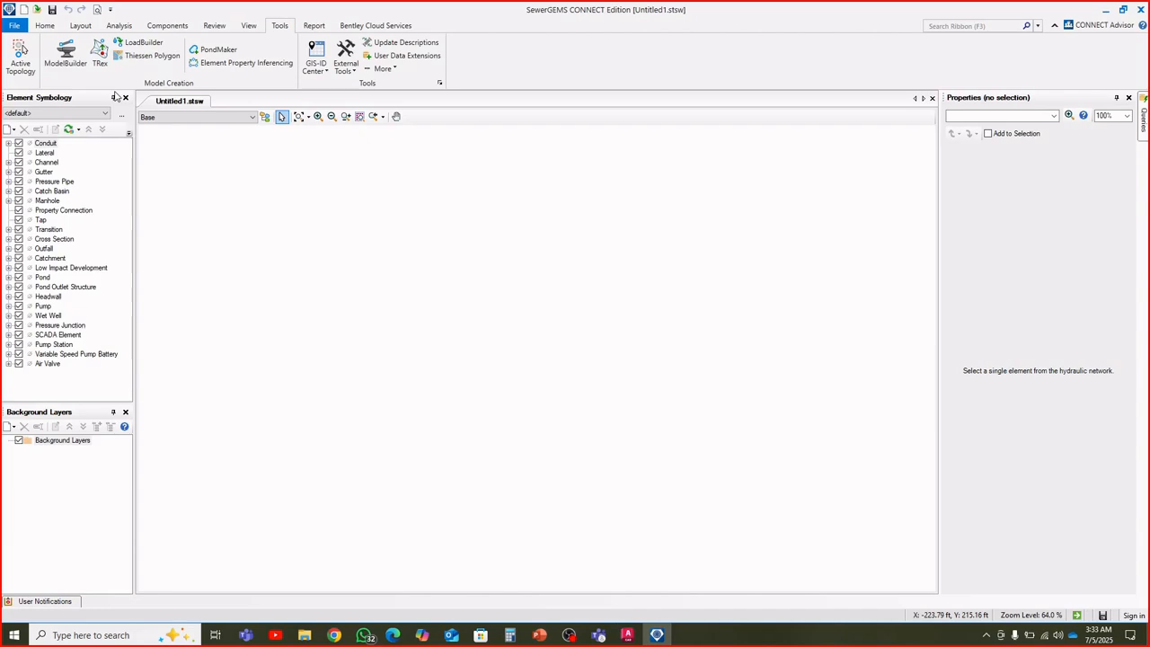
left_click(66, 56)
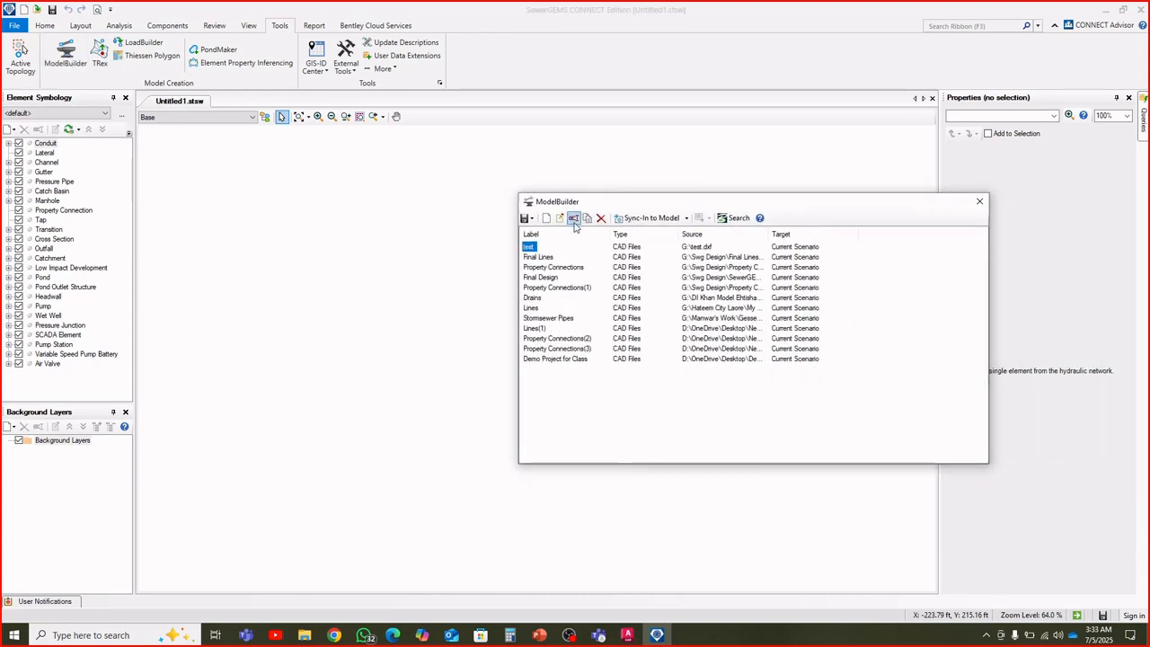
left_click(545, 218)
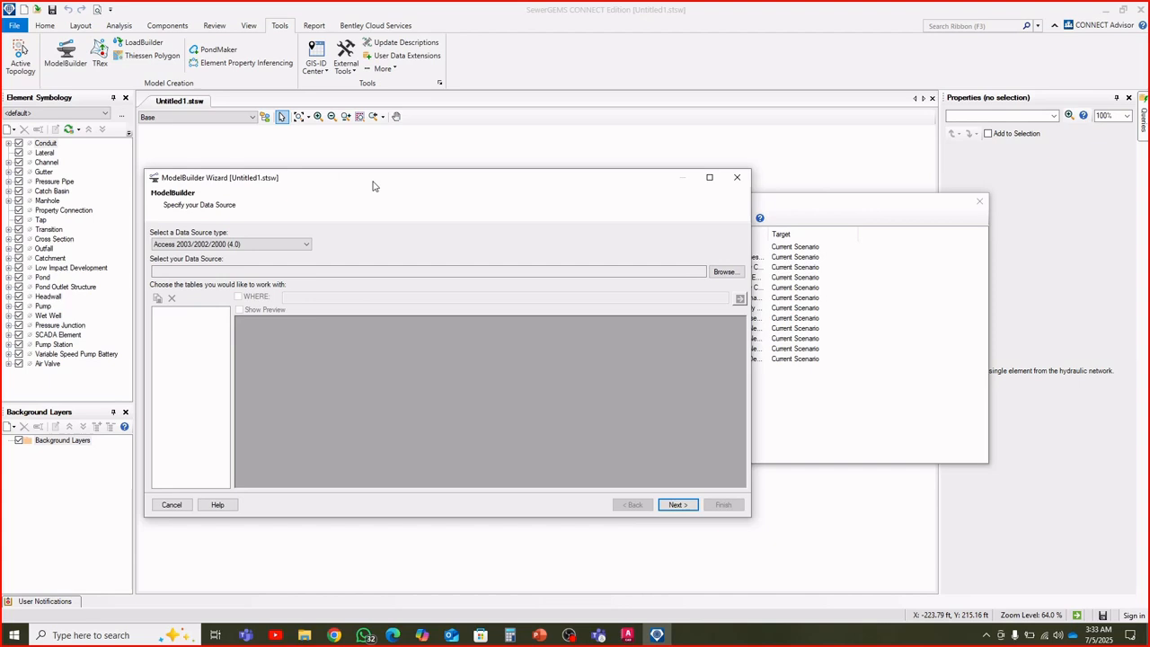
Set the ModelBuilder data source type to CAD Files, moving the wizard window clear for viewing
left_click(230, 258)
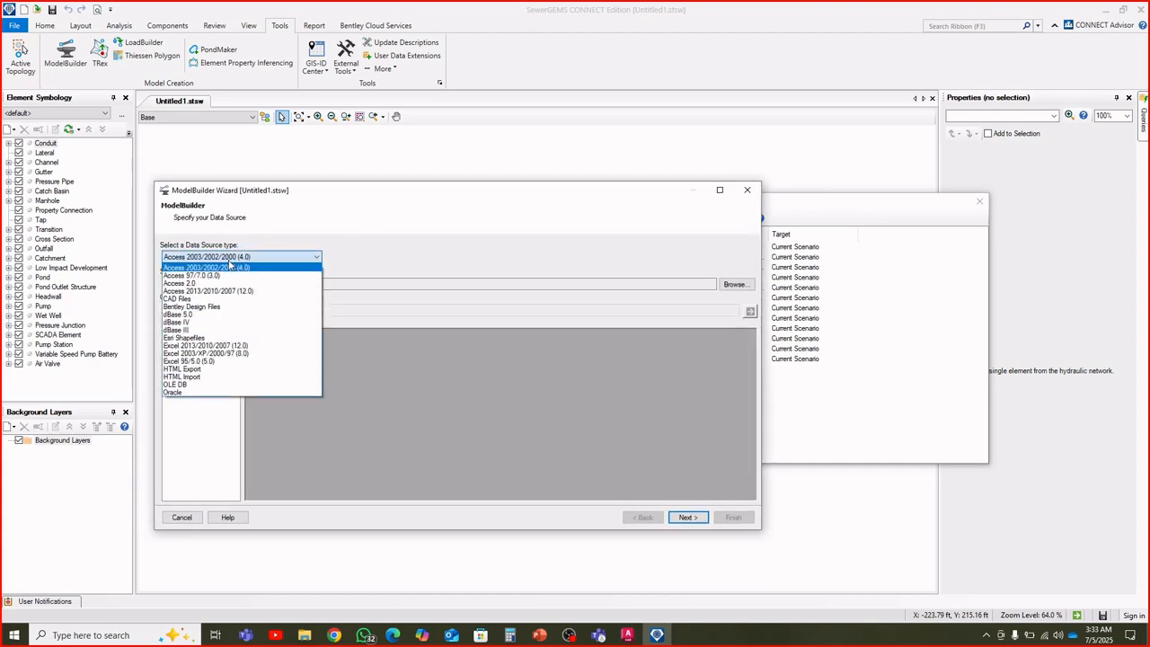
left_click(331, 199)
left_click_drag(432, 194, 610, 136)
left_click(428, 197)
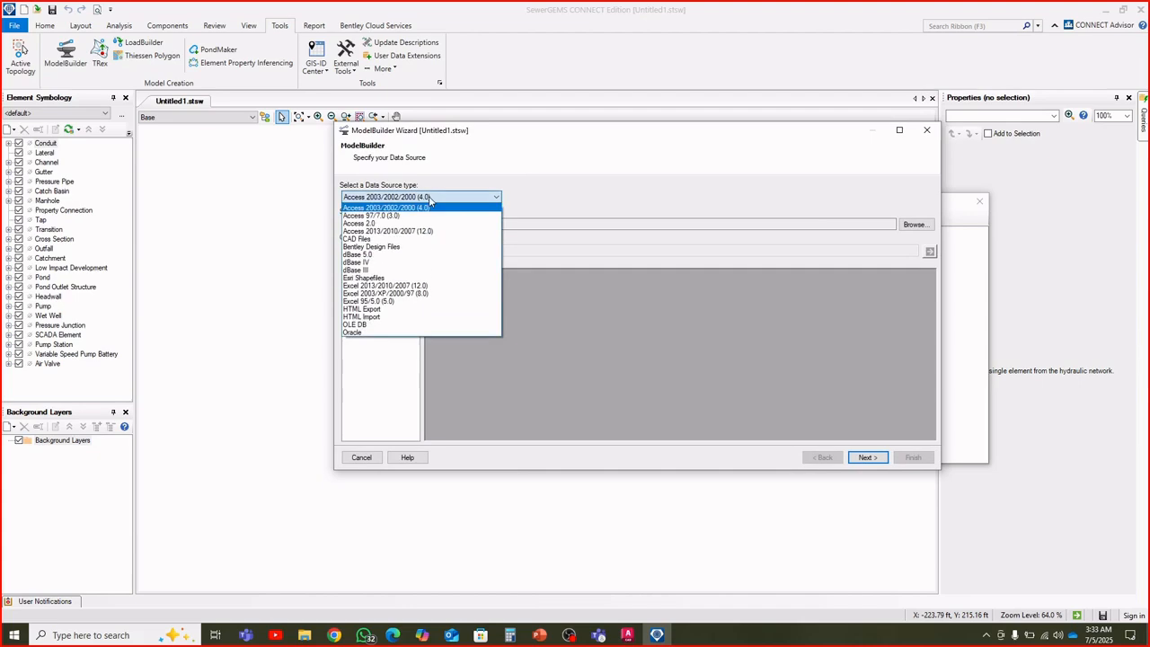
left_click(370, 239)
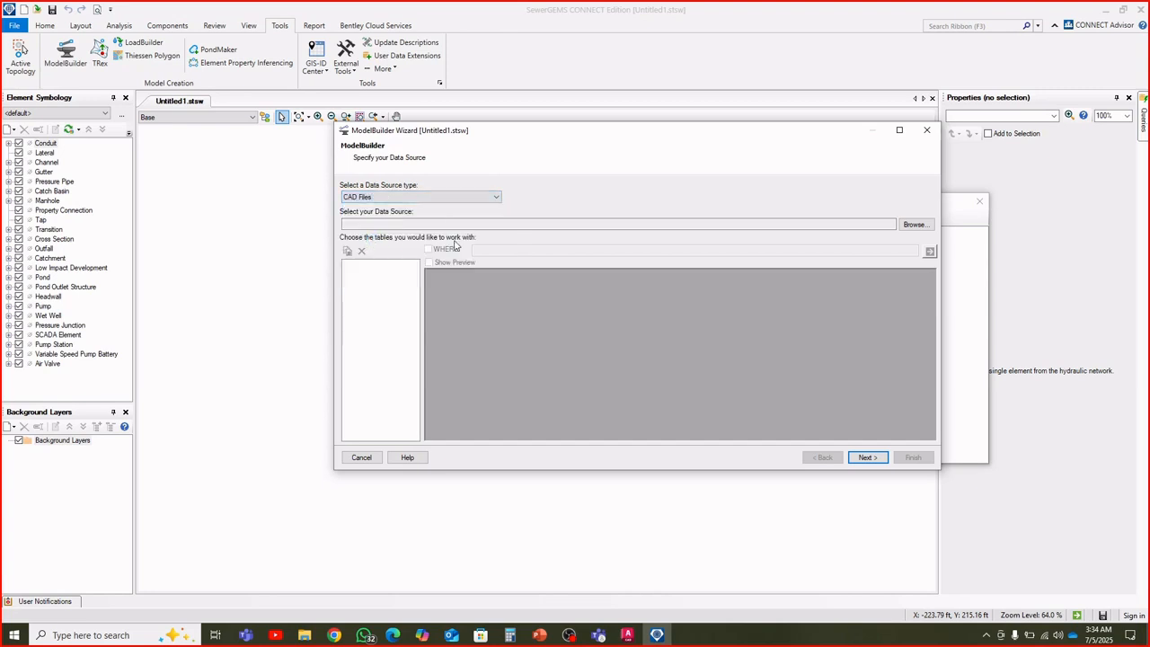
left_click(456, 199)
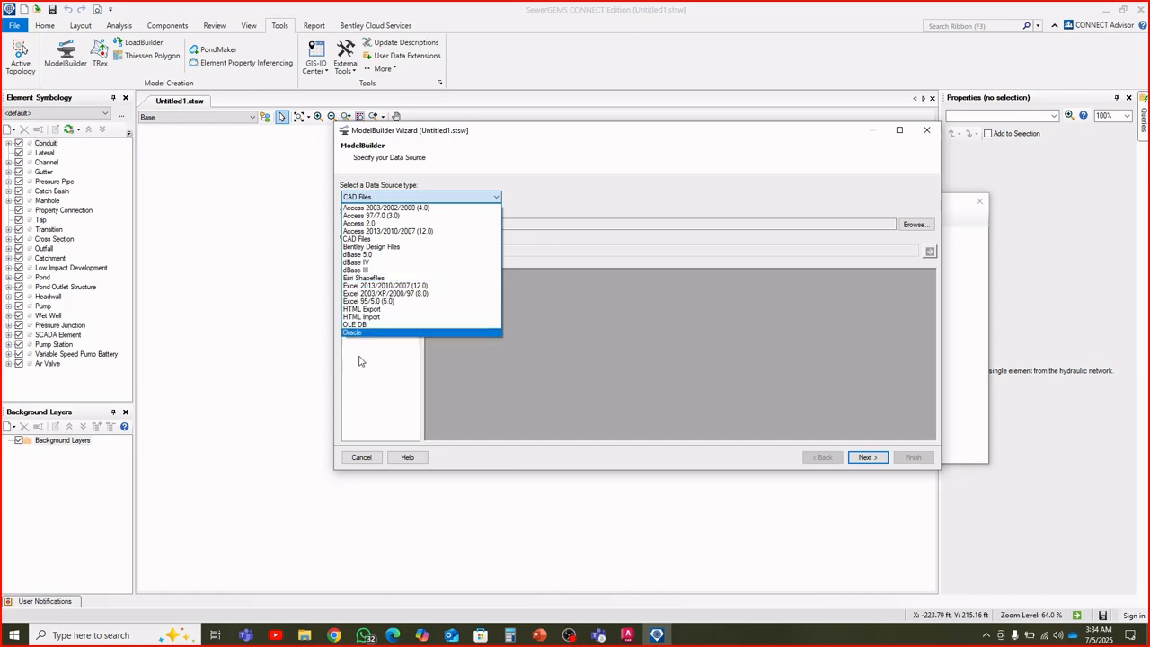
left_click(377, 239)
Load Drawing3.dxf from the Desktop as the ModelBuilder data source
left_click(918, 226)
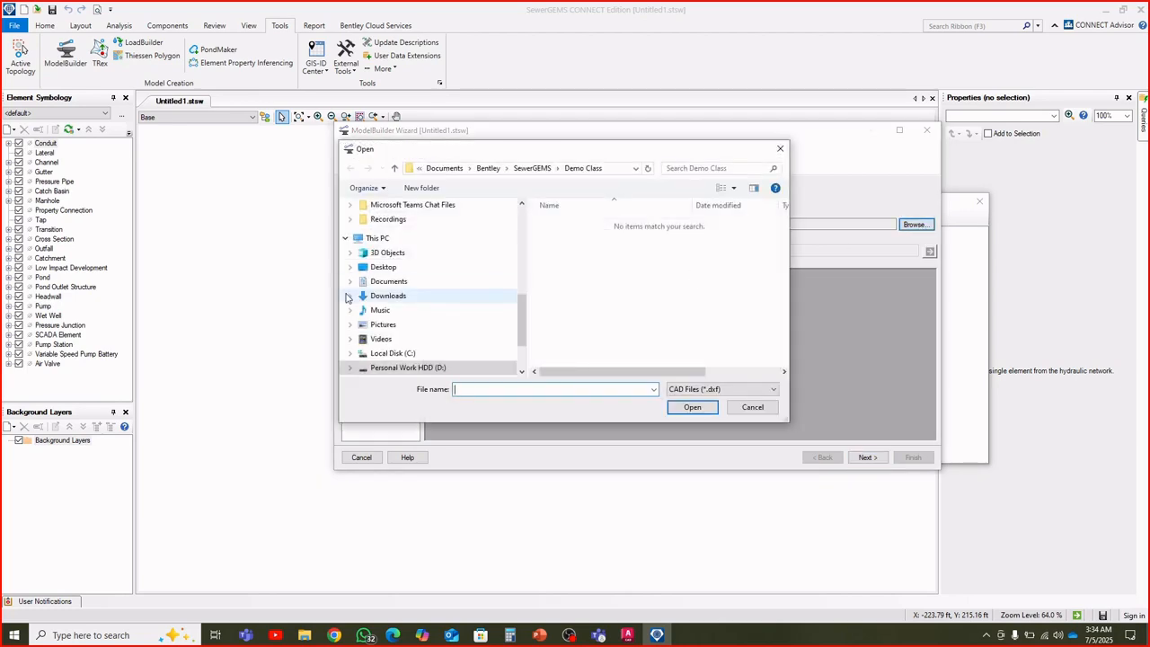
scroll(408, 292, "down", 2)
scroll(409, 292, "up", 2)
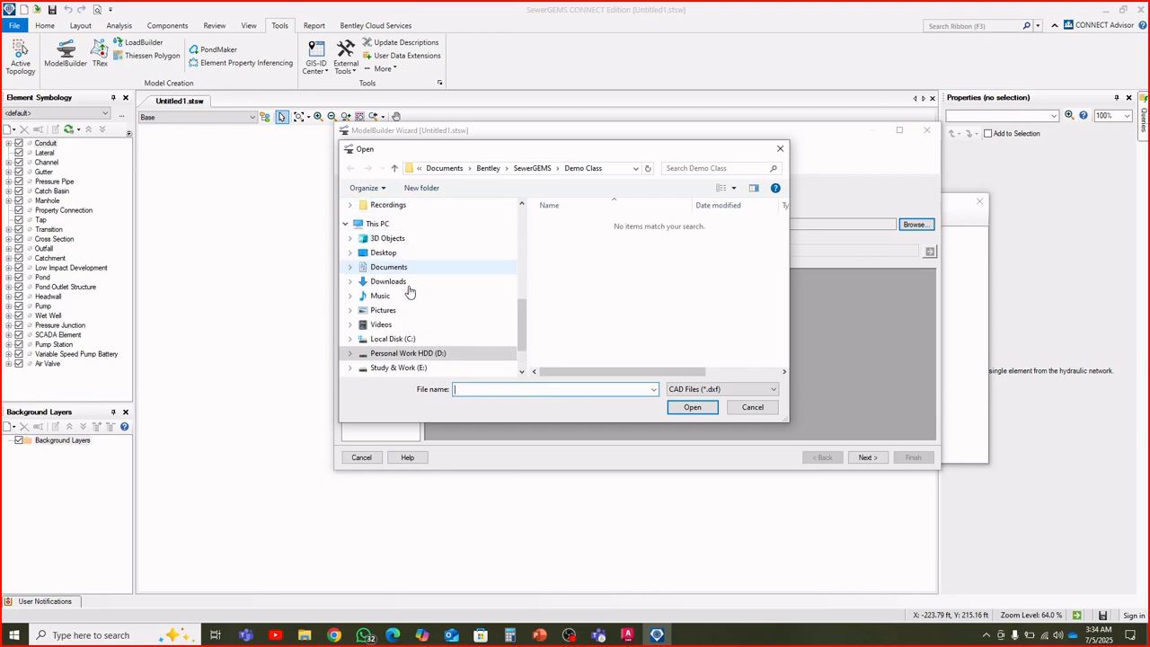
scroll(409, 292, "up", 4)
scroll(408, 292, "down", 5)
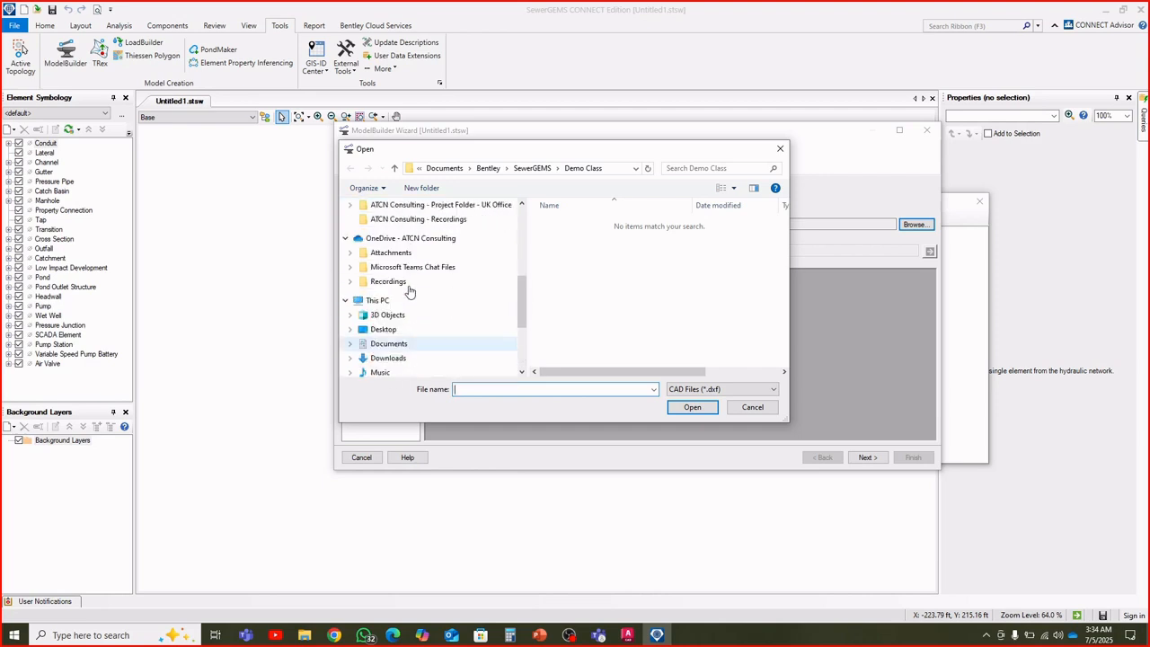
left_click(390, 221)
left_click(574, 236)
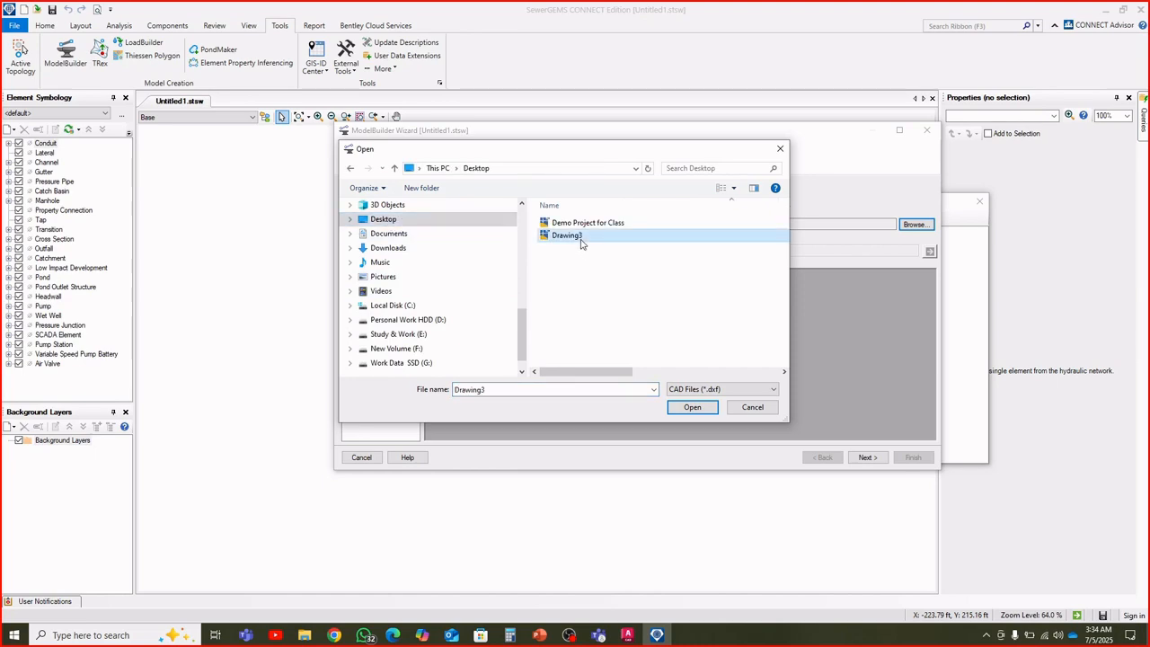
left_click(690, 407)
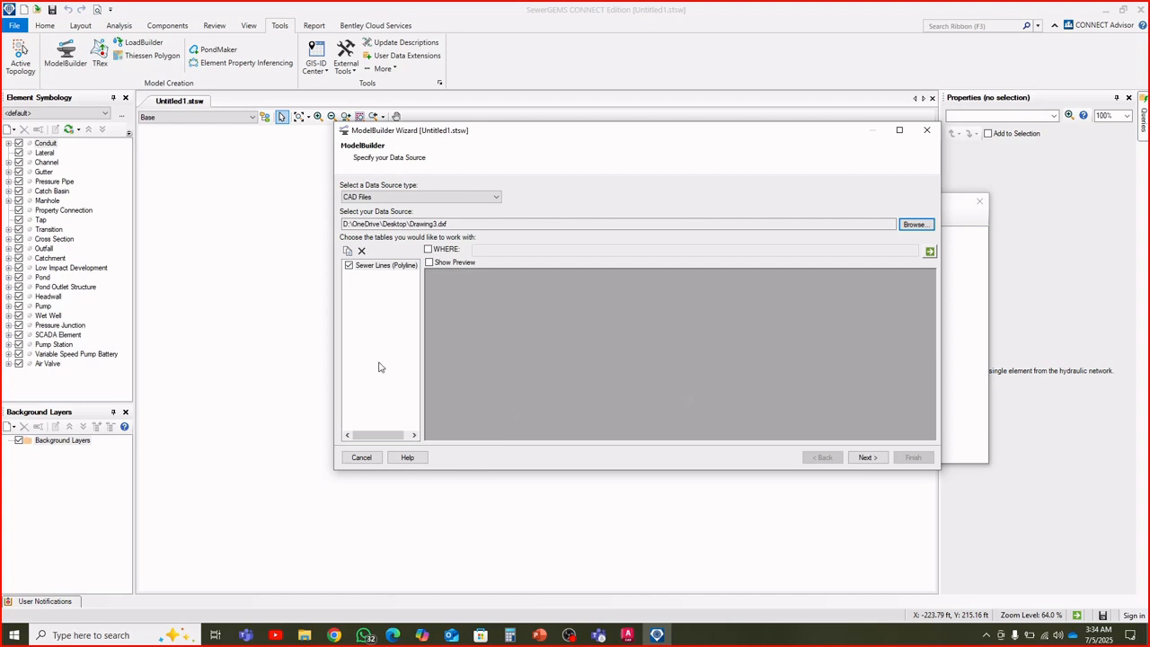
Widen the table list, keep the Sewer Lines (Polyline) table included, and continue to the spatial and connectivity options
left_click(423, 334)
left_click_drag(421, 332, 478, 356)
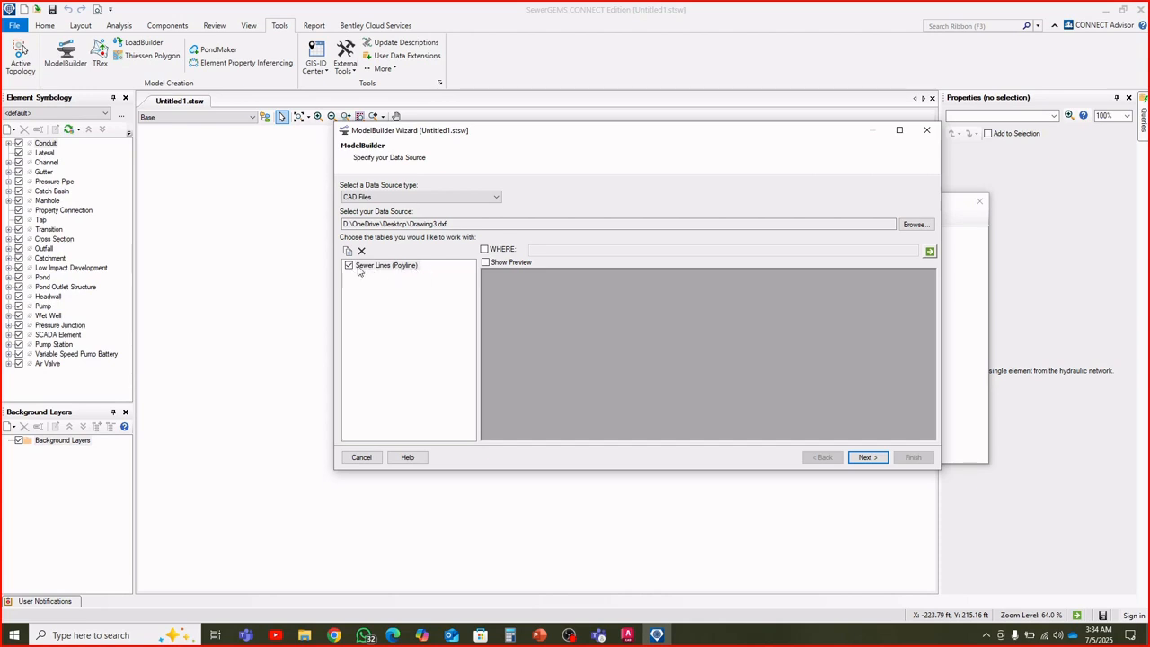
left_click_drag(826, 132, 707, 131)
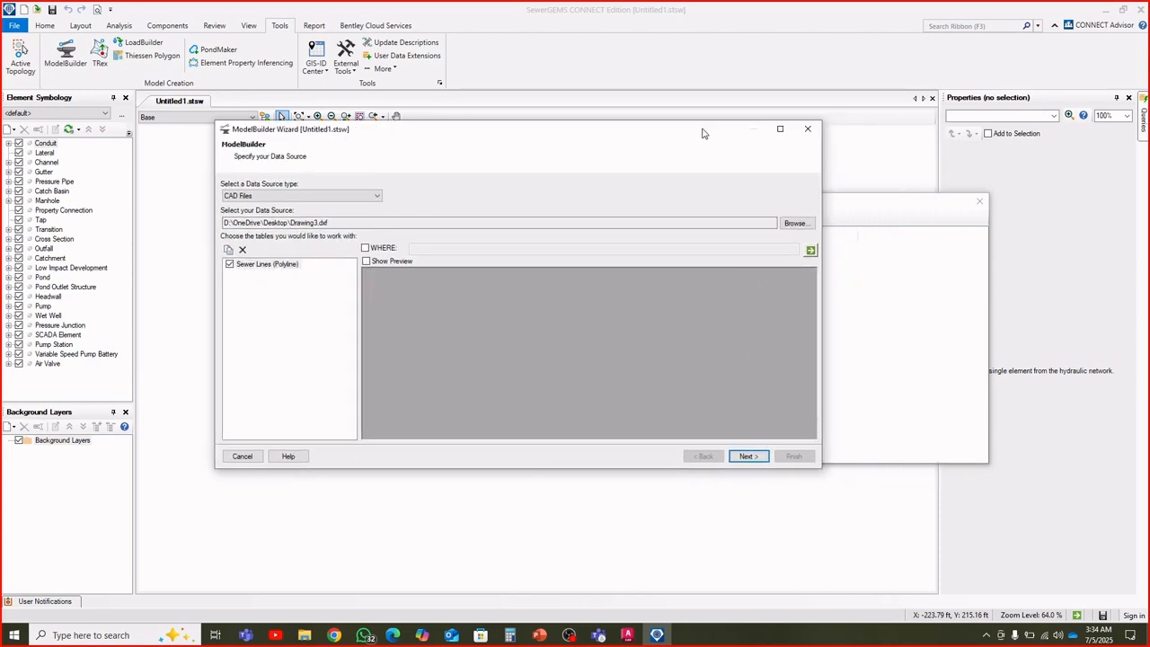
left_click(749, 456)
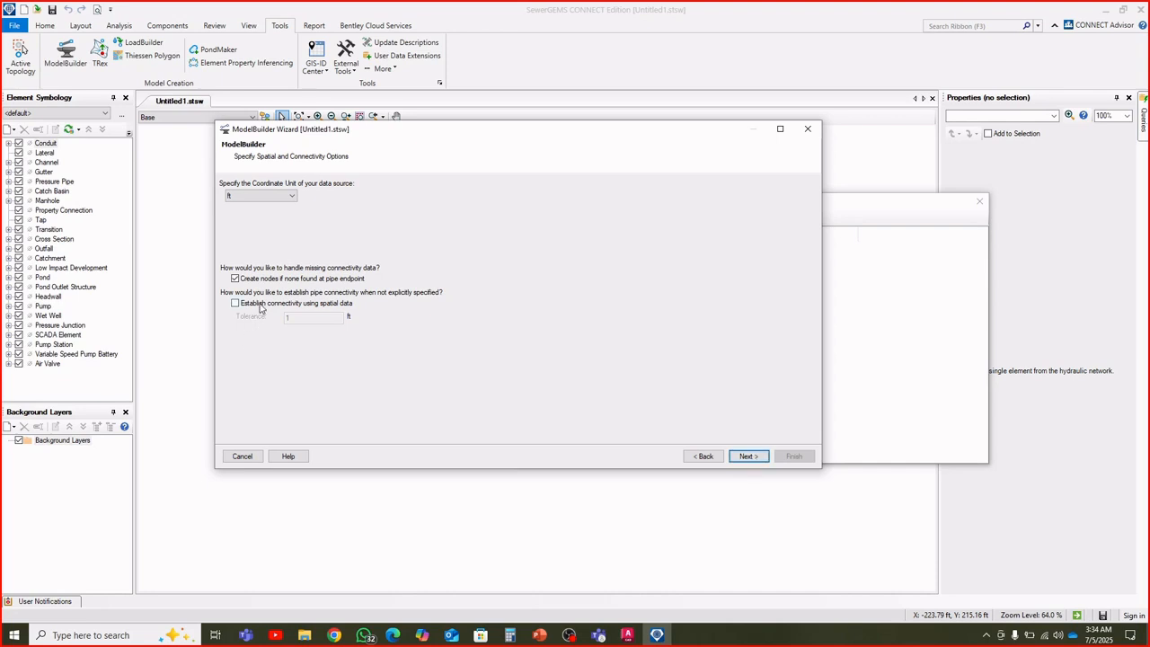
Establish connectivity using spatial data with ft as coordinate unit, and accept the default synchronization and Label key-field options, continuing to the field mappings
left_click(260, 303)
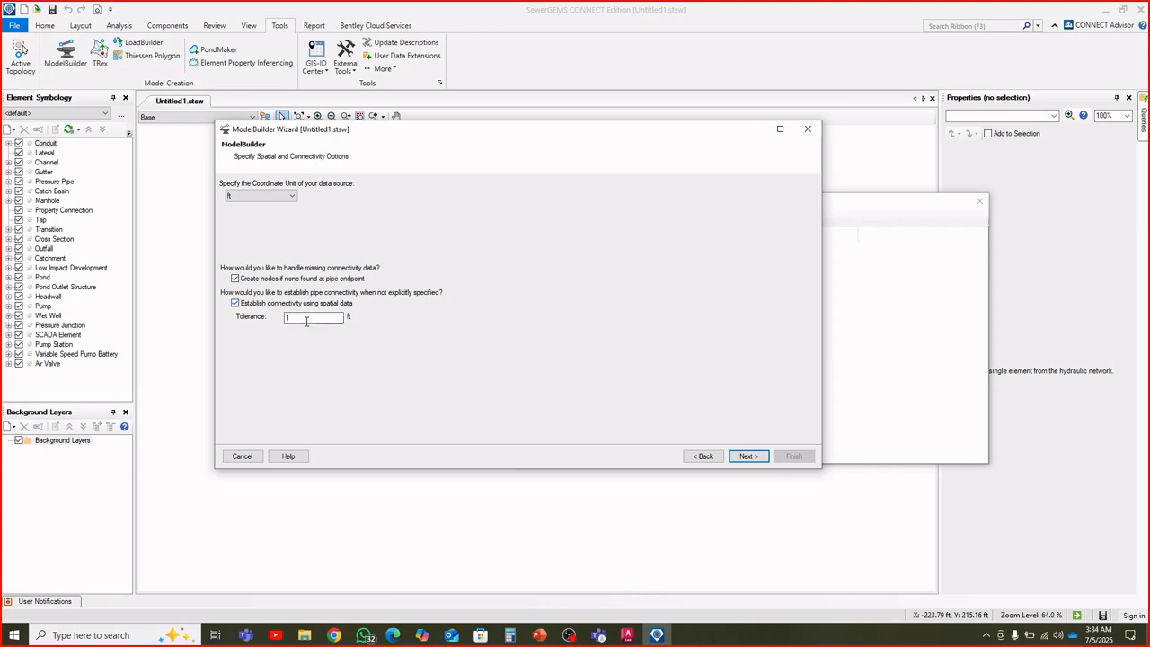
left_click(281, 196)
left_click(282, 197)
left_click(743, 458)
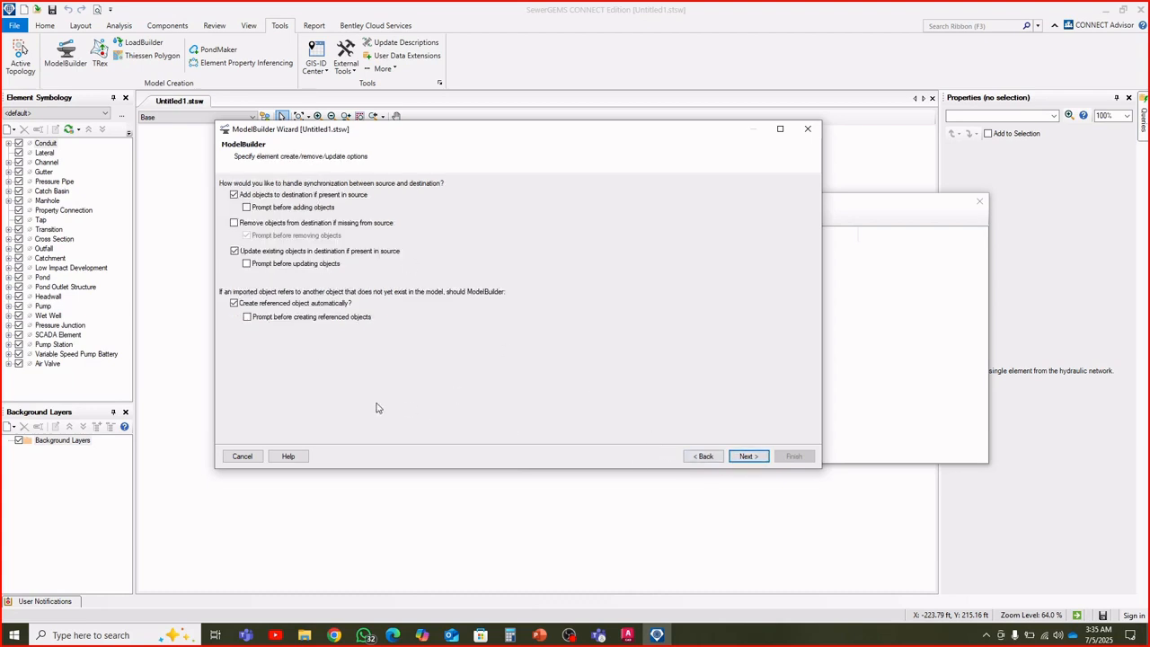
left_click(751, 457)
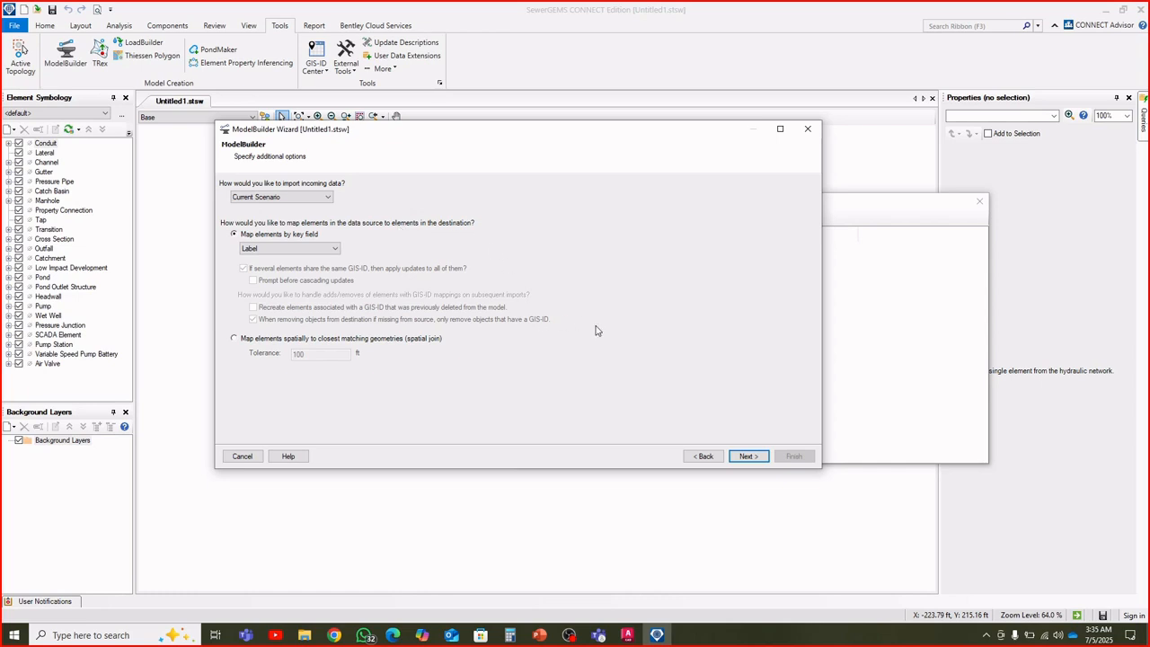
left_click(745, 456)
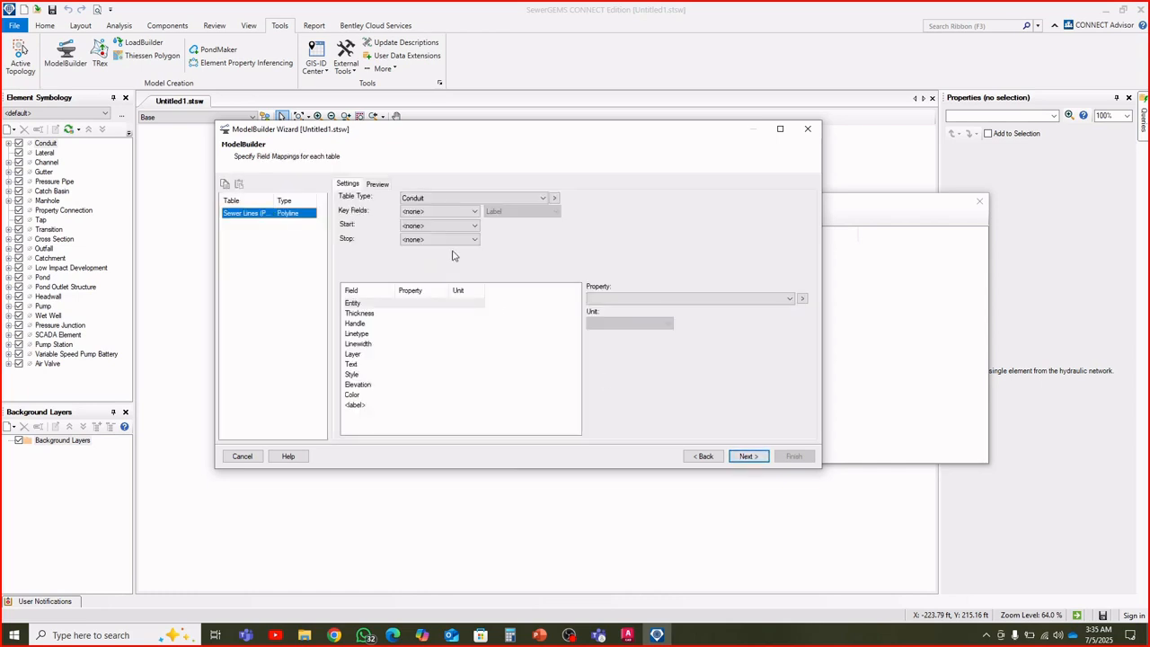